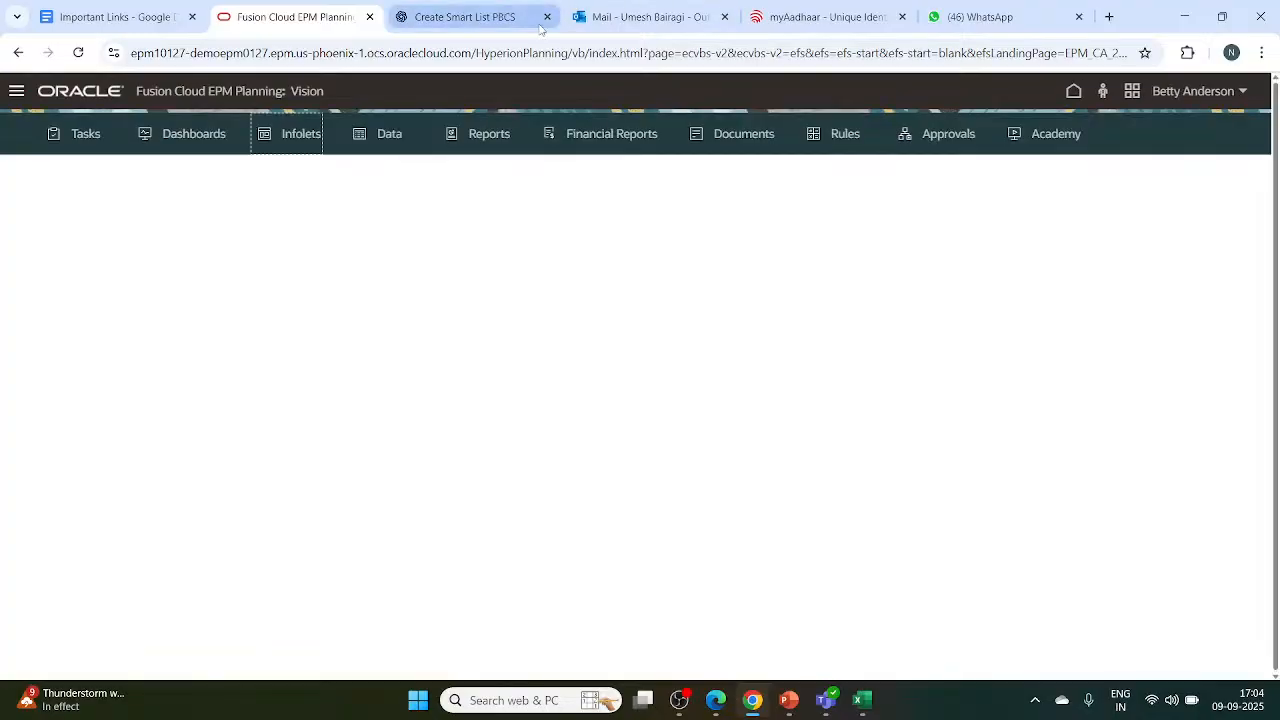
# Close the Create Smart List PBCS browser page and open the YTD Results infolets page from the library.
pyautogui.click(547, 17)
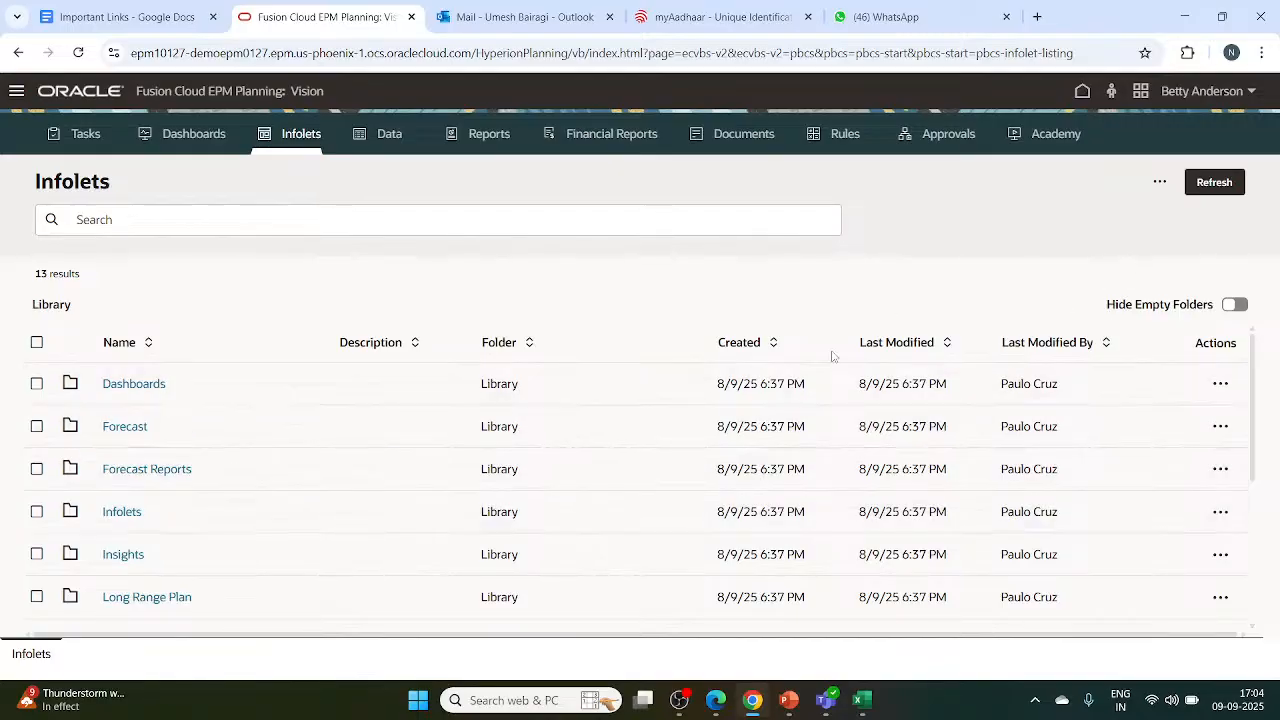
pyautogui.scroll(-1, 309, 486)
pyautogui.scroll(1, 310, 487)
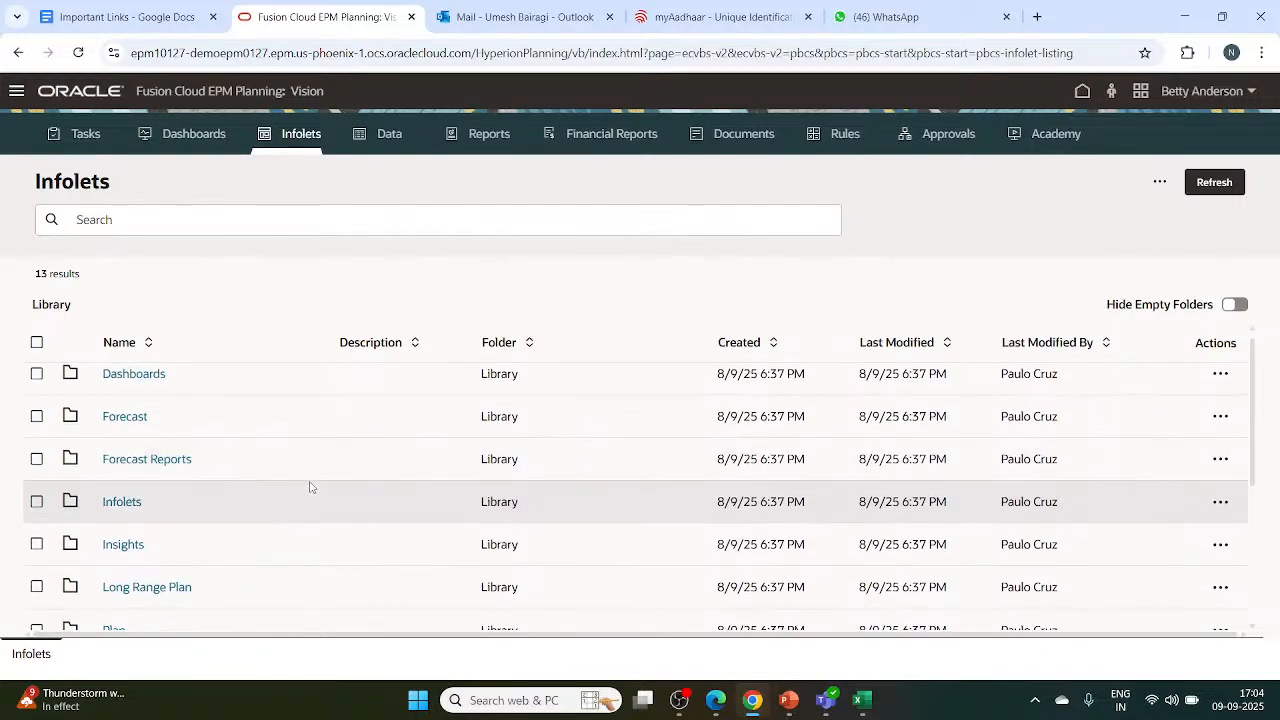
pyautogui.scroll(-1, 310, 487)
pyautogui.scroll(1, 310, 487)
pyautogui.scroll(-1, 310, 487)
pyautogui.scroll(1, 310, 487)
pyautogui.scroll(-1, 310, 487)
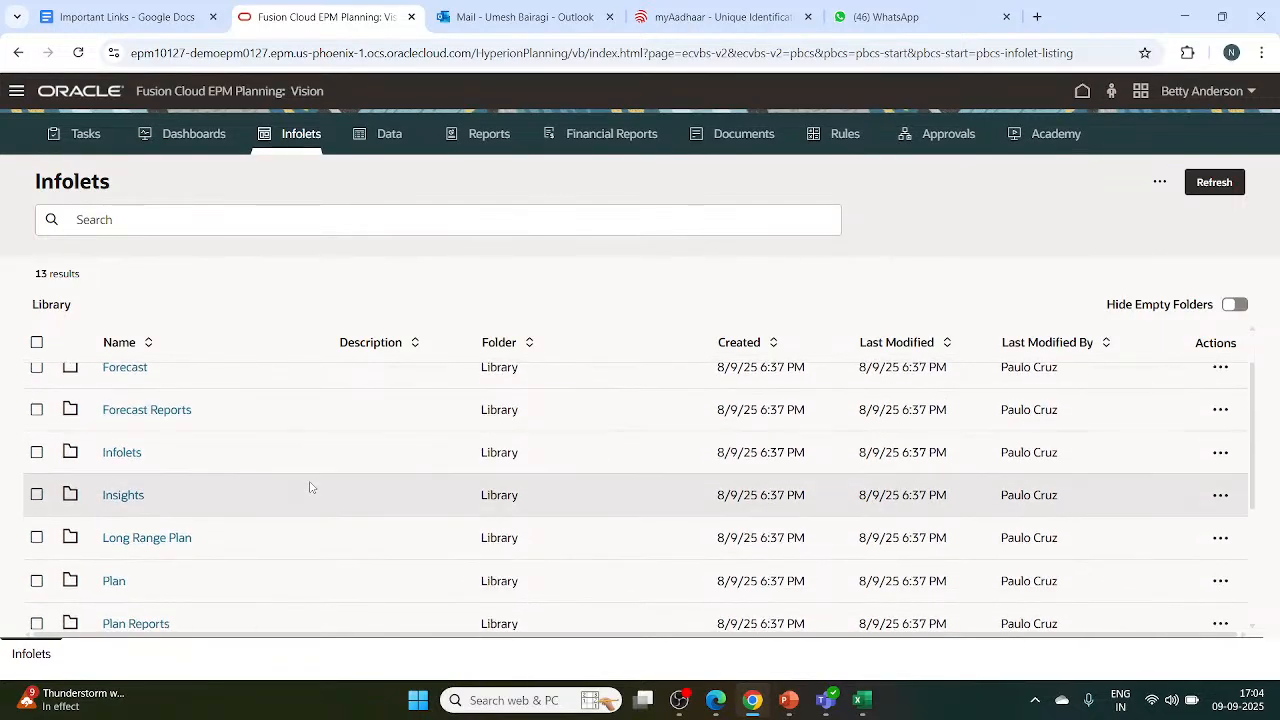
pyautogui.scroll(-1, 310, 487)
pyautogui.scroll(1, 310, 487)
pyautogui.scroll(-1, 310, 487)
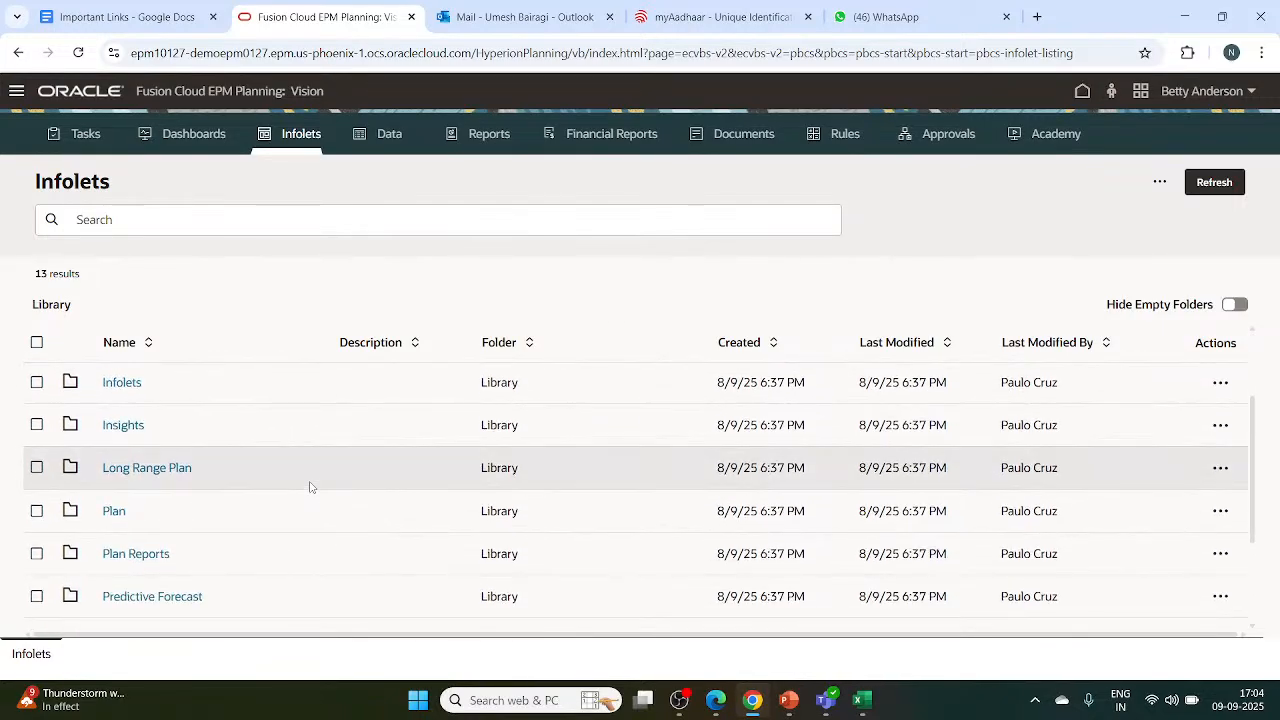
pyautogui.scroll(-3, 310, 487)
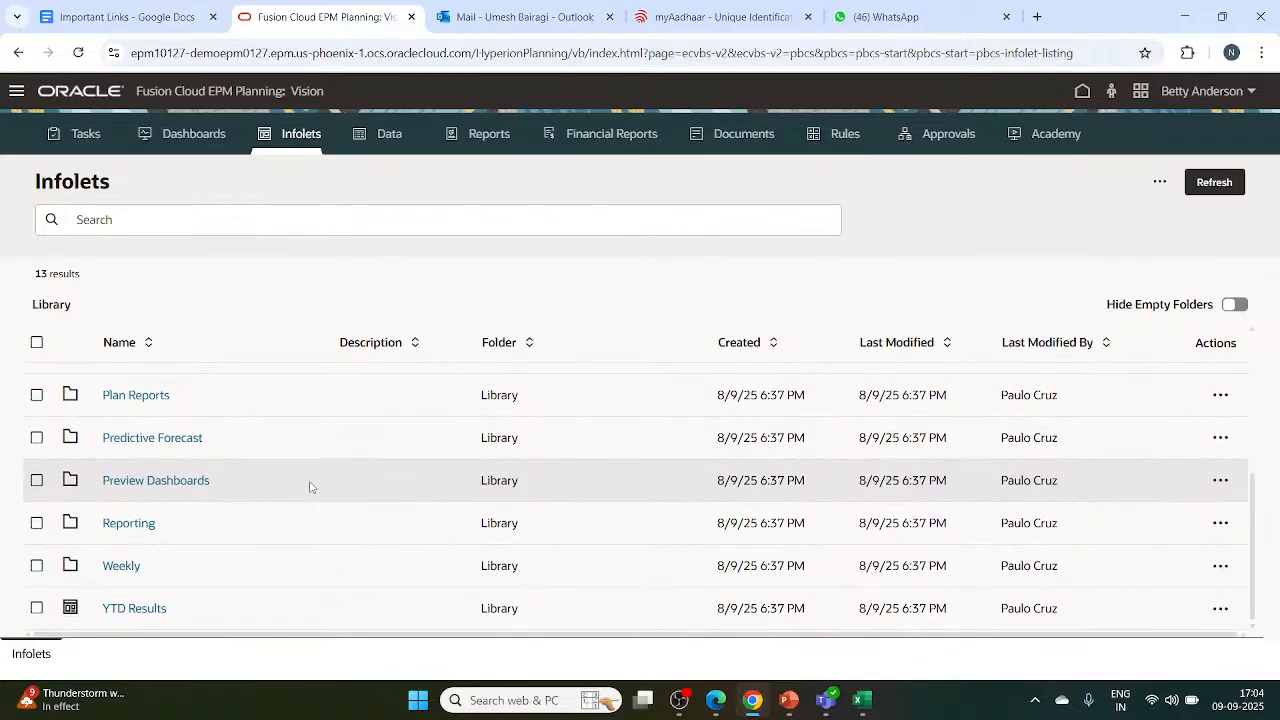
pyautogui.click(140, 610)
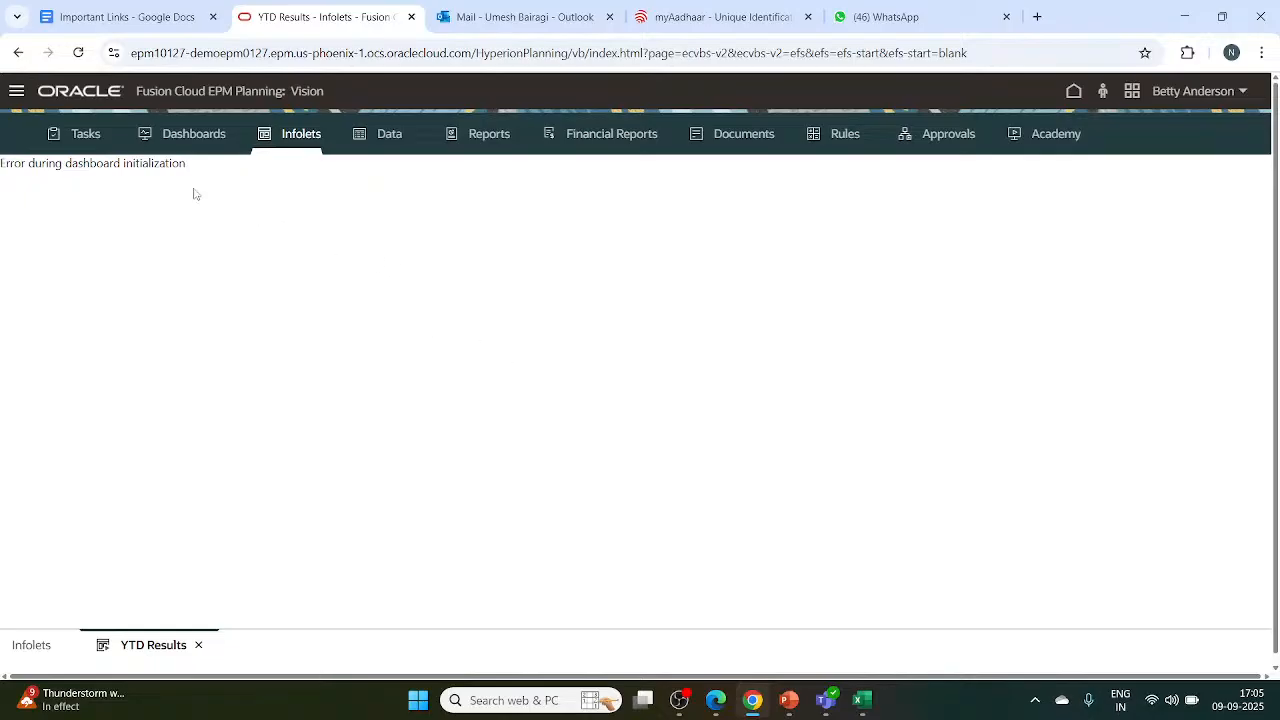
# Reload the application, reopen Infolets, and close the YTD Results page to return to the infolets list.
pyautogui.click(78, 53)
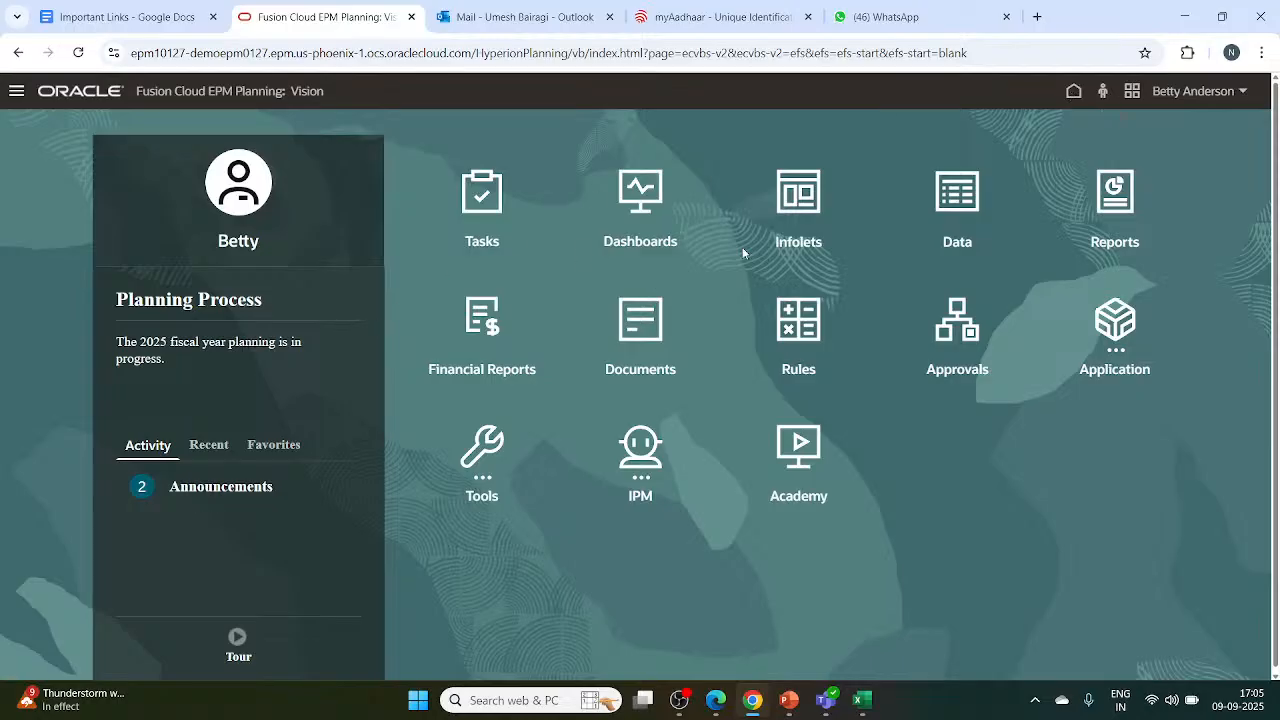
pyautogui.click(800, 196)
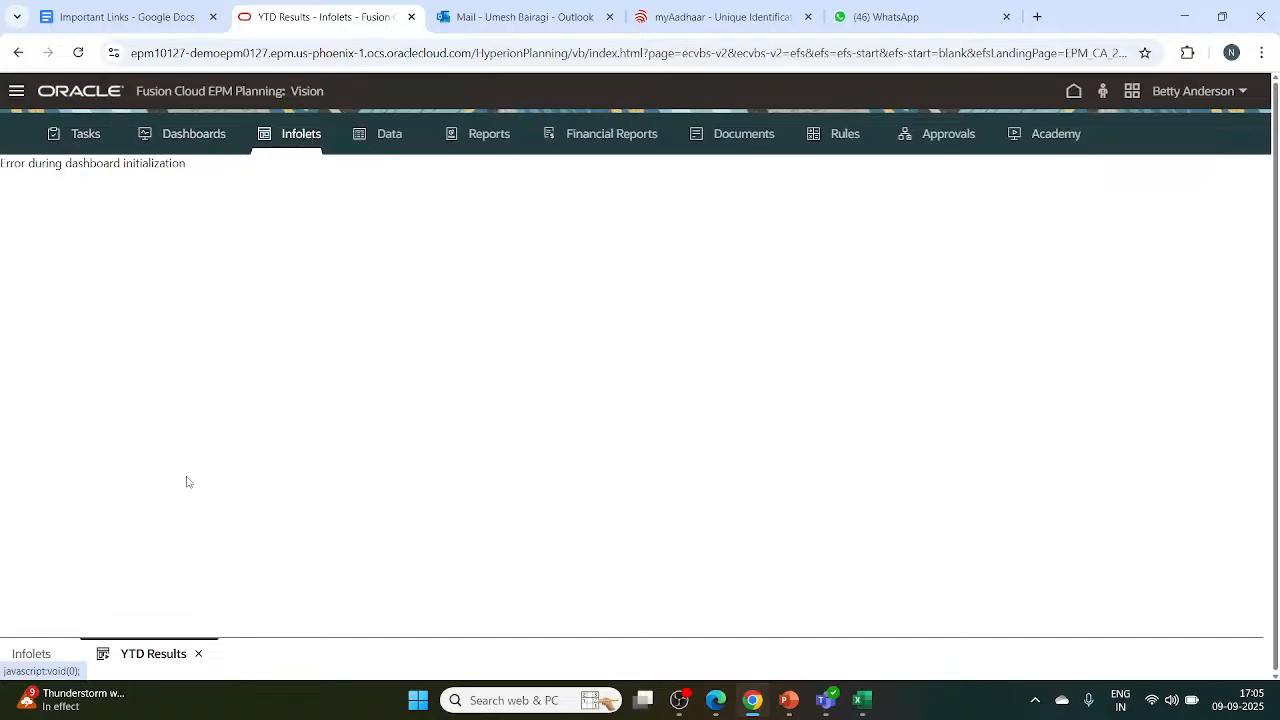
pyautogui.click(199, 655)
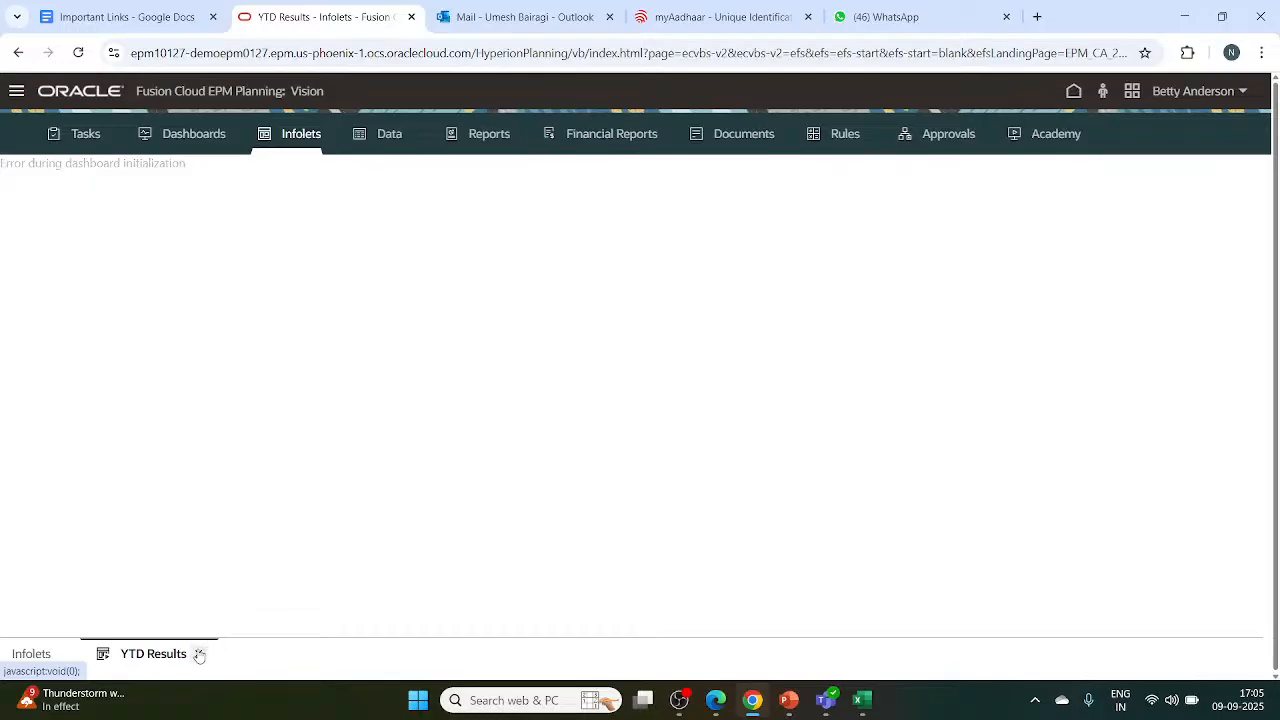
pyautogui.click(37, 660)
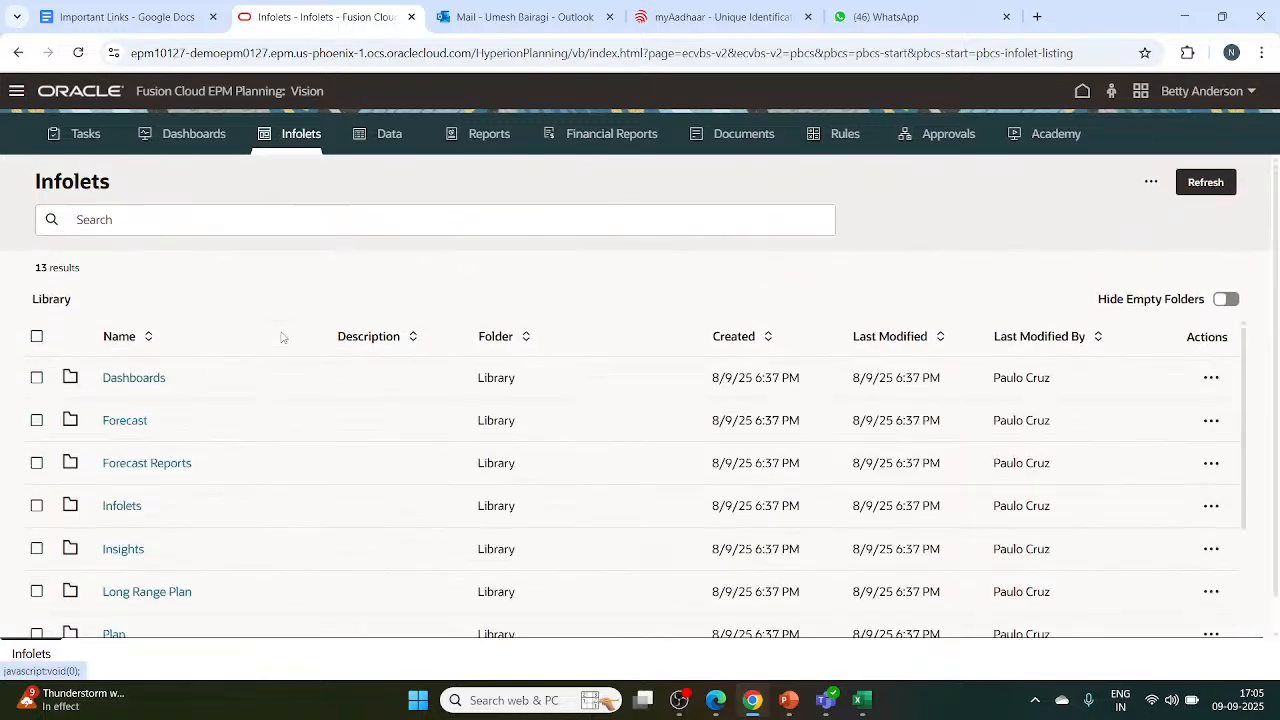
# Look through the infolets library and open its Dashboards folder.
pyautogui.scroll(-5, 254, 468)
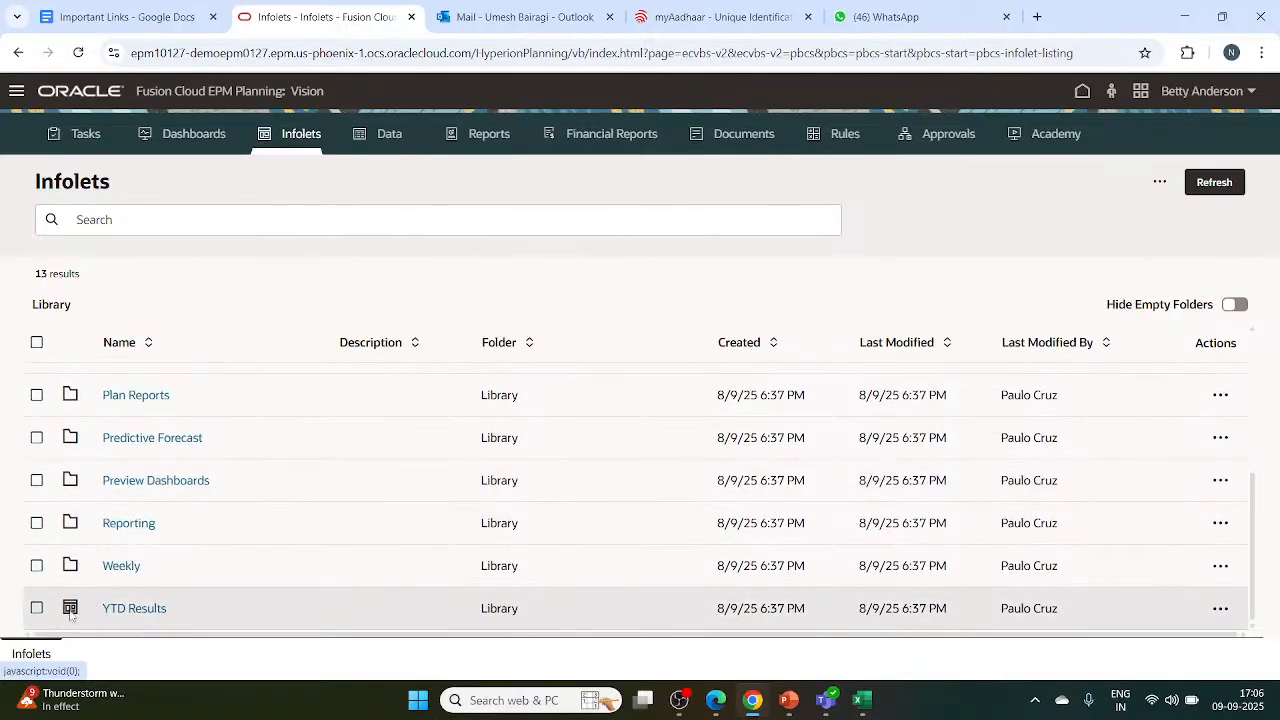
pyautogui.scroll(2, 160, 510)
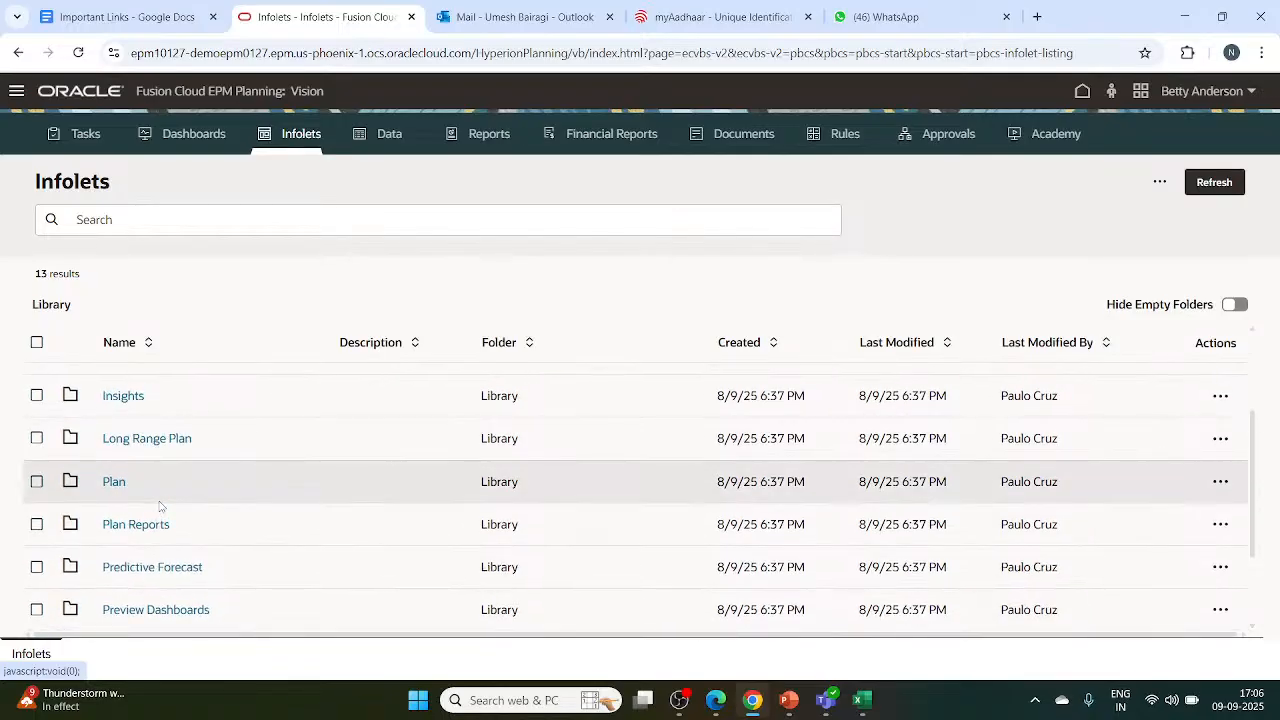
pyautogui.scroll(2, 160, 506)
pyautogui.scroll(1, 149, 425)
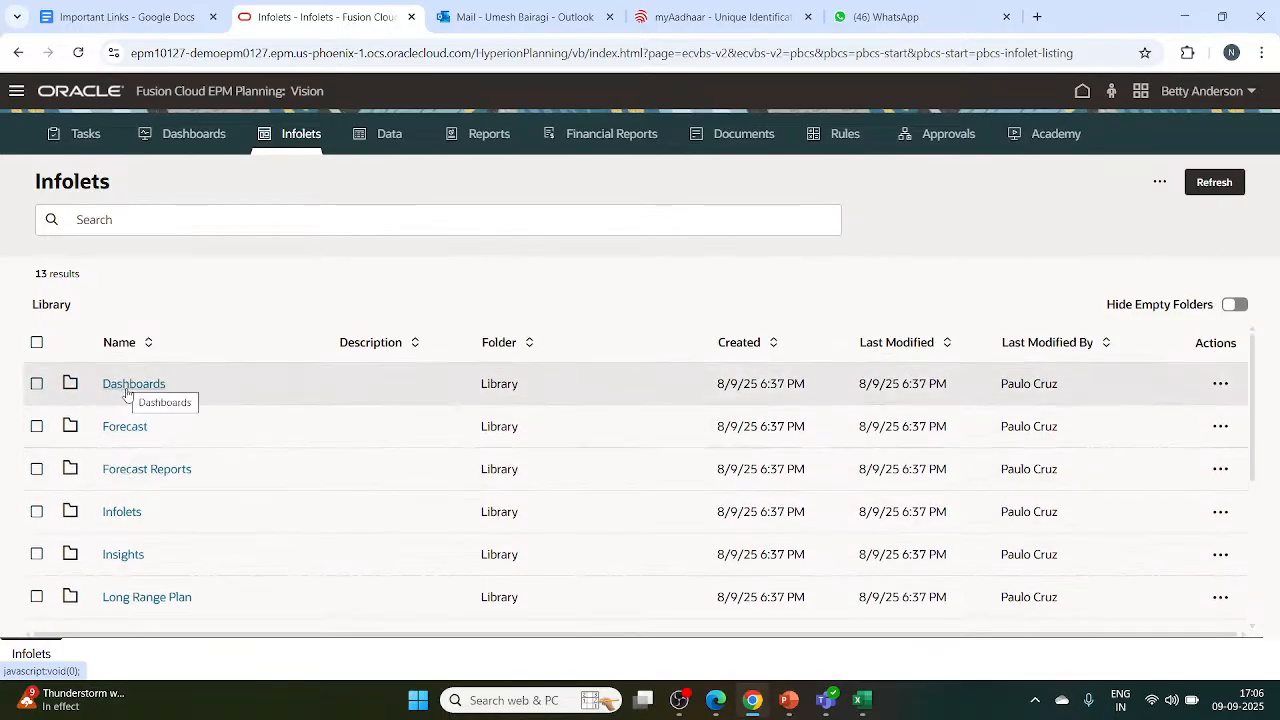
pyautogui.click(130, 385)
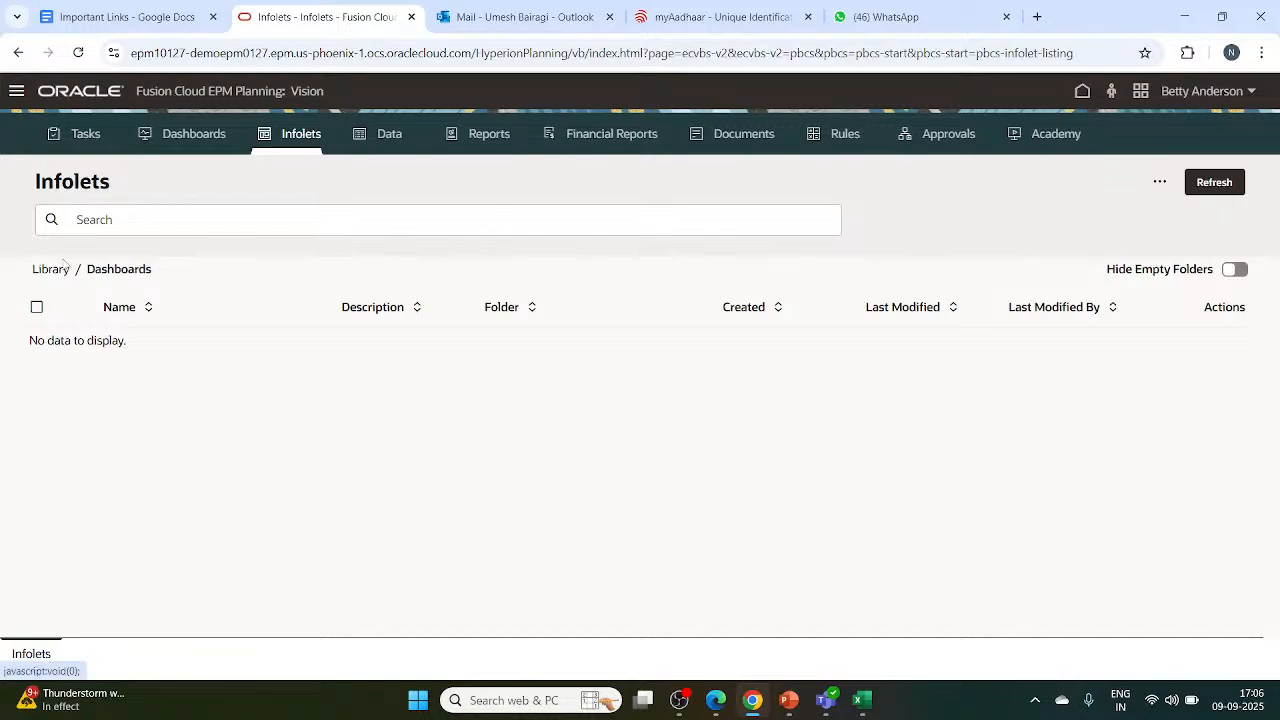
pyautogui.click(38, 308)
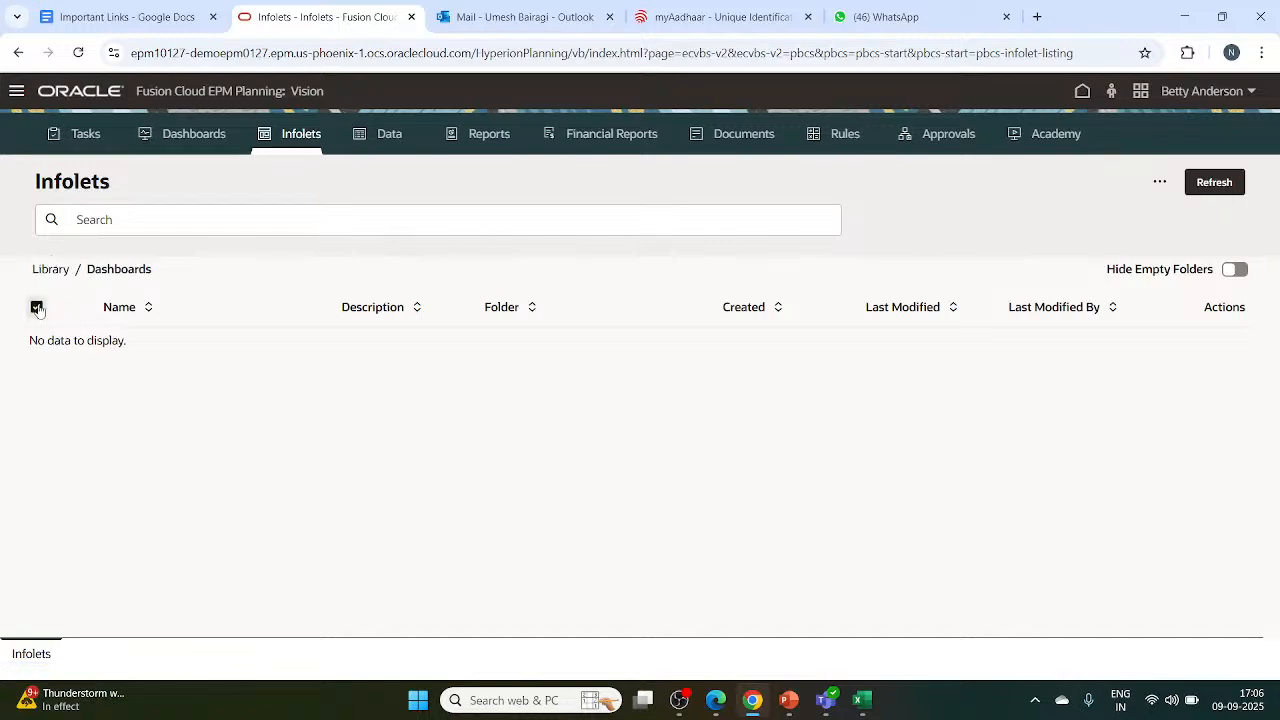
pyautogui.moveTo(123, 308); pyautogui.dragTo(143, 315)
pyautogui.click(122, 320)
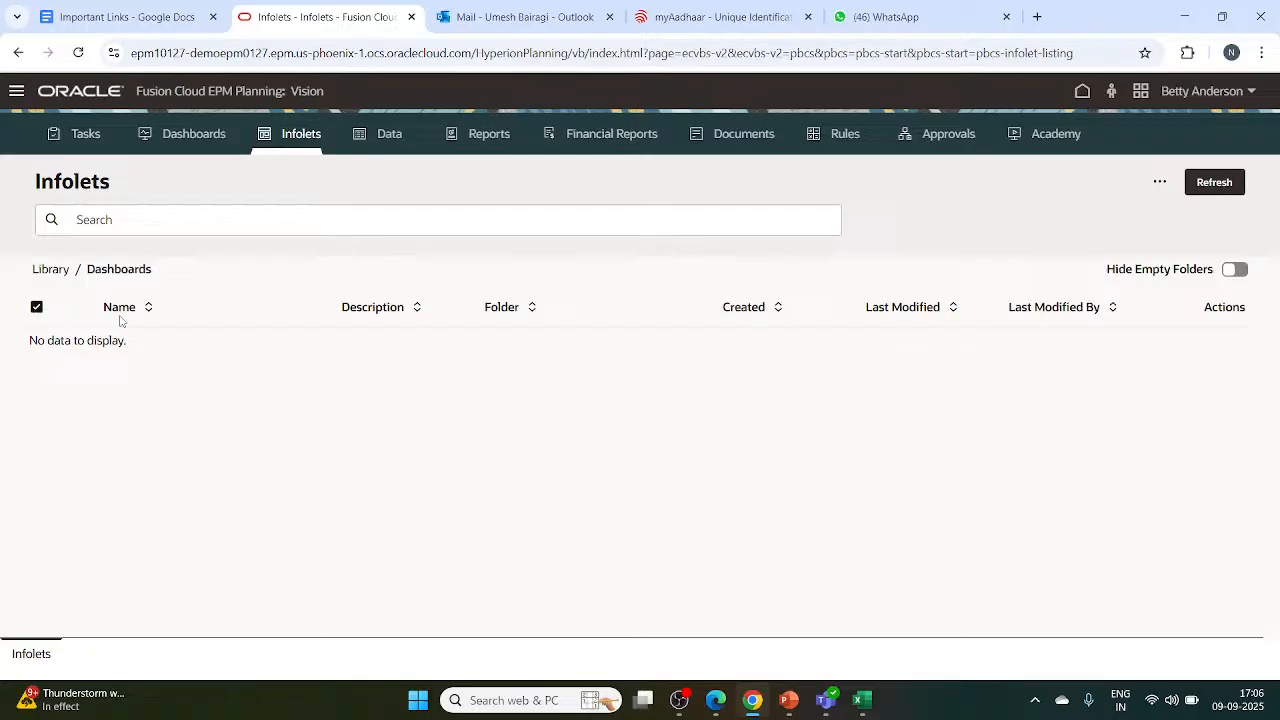
pyautogui.click(37, 308)
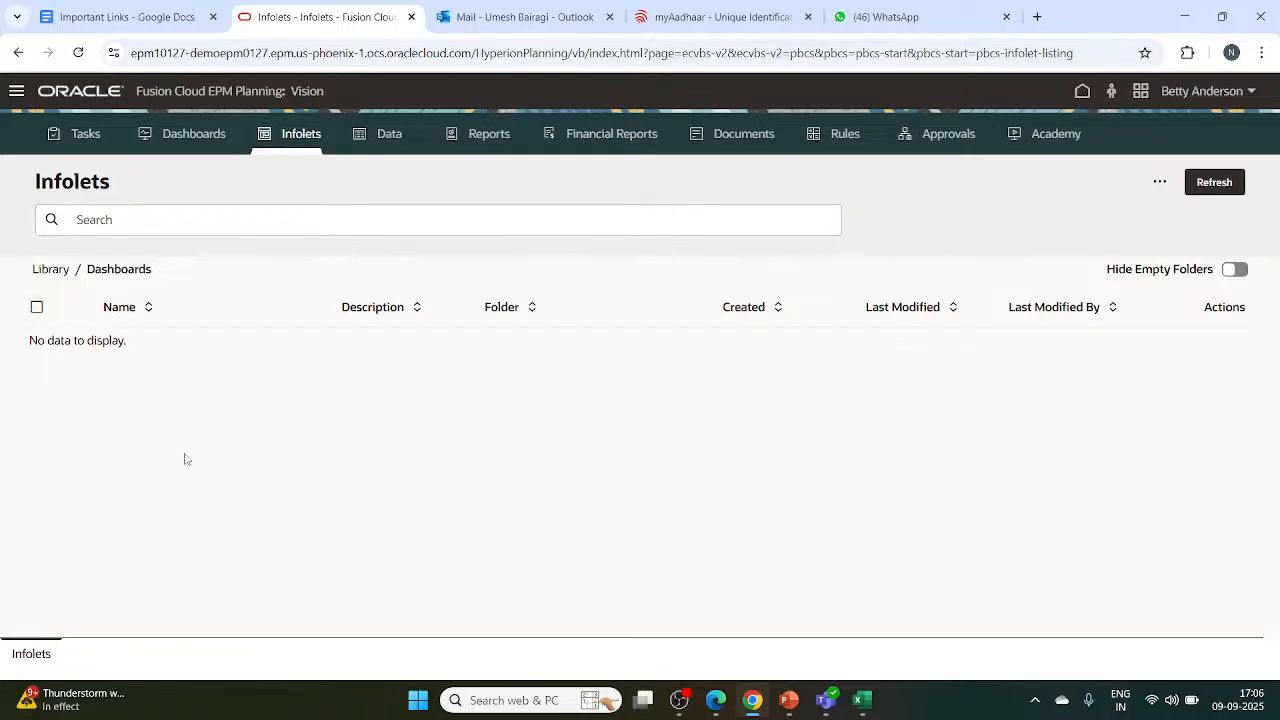
# Start creating a new infolets page in the Dashboards folder and look over the available library content.
pyautogui.click(1160, 184)
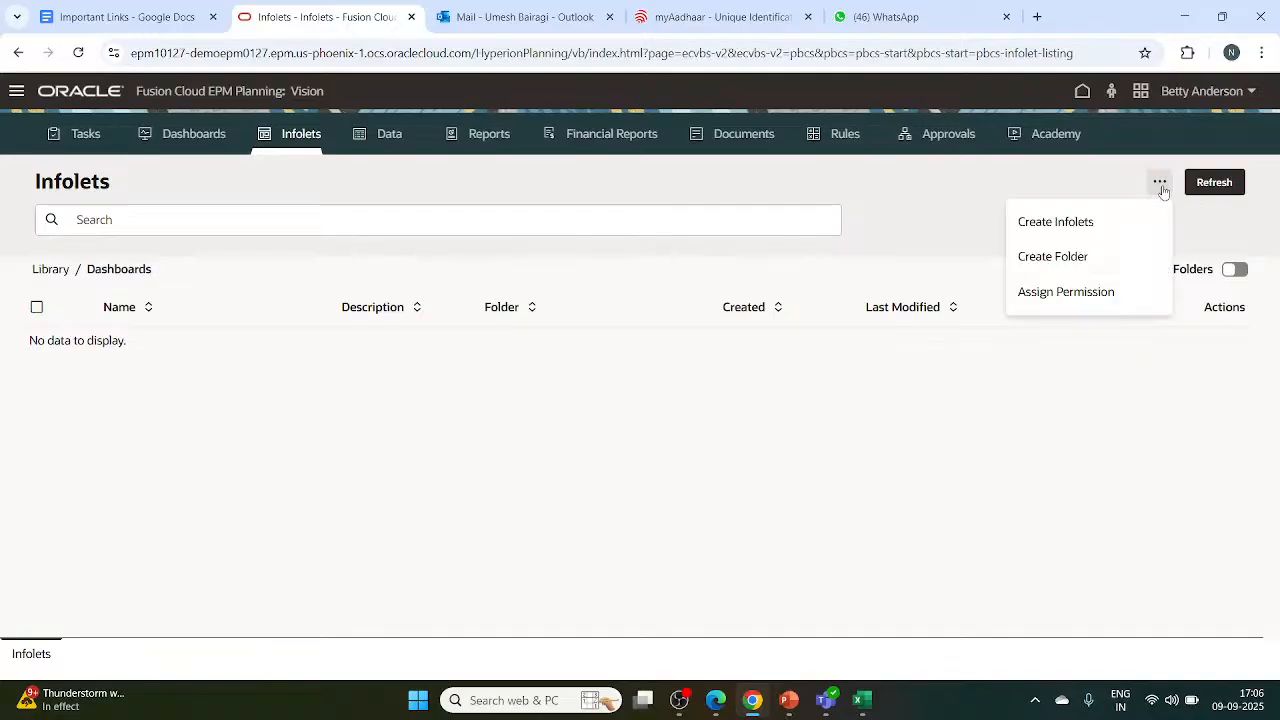
pyautogui.click(1092, 229)
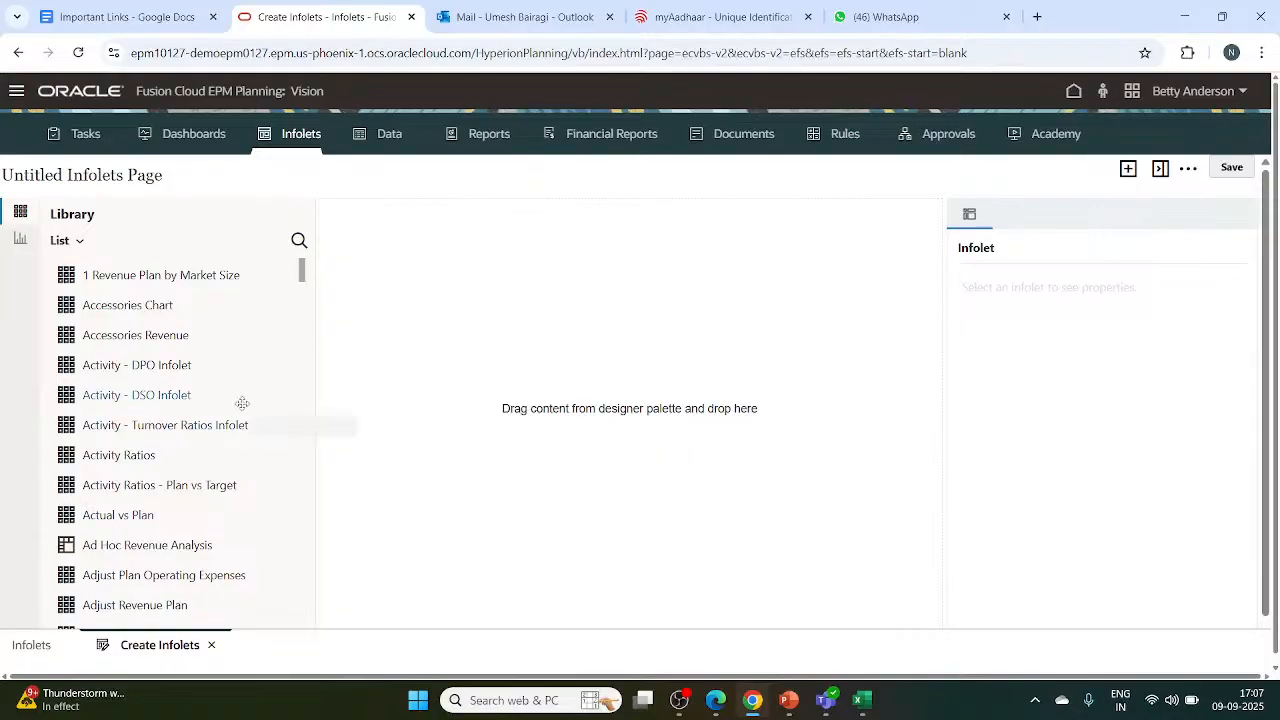
pyautogui.scroll(-1, 242, 403)
pyautogui.scroll(1, 242, 403)
pyautogui.scroll(-1, 242, 403)
pyautogui.scroll(1, 242, 403)
pyautogui.scroll(1, 242, 403)
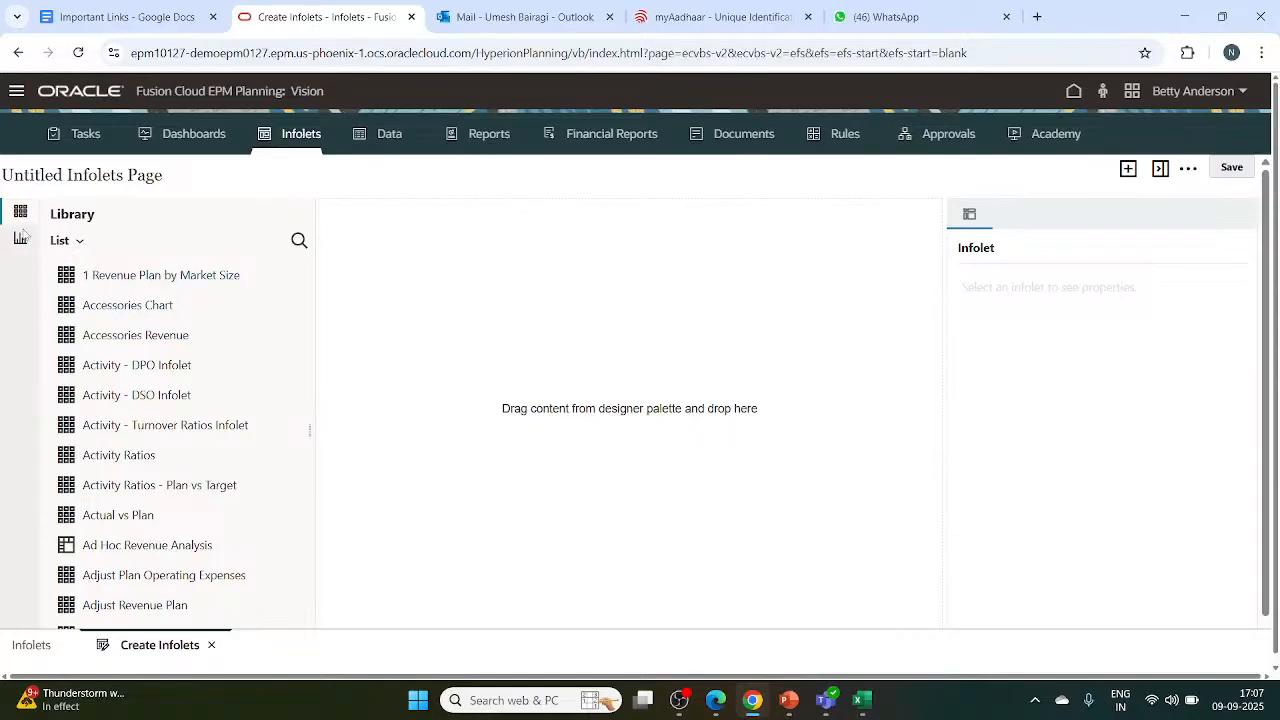
# Try to add the Actual vs Plan form to the empty infolets page and dismiss the resulting dialog.
pyautogui.scroll(-3, 120, 410)
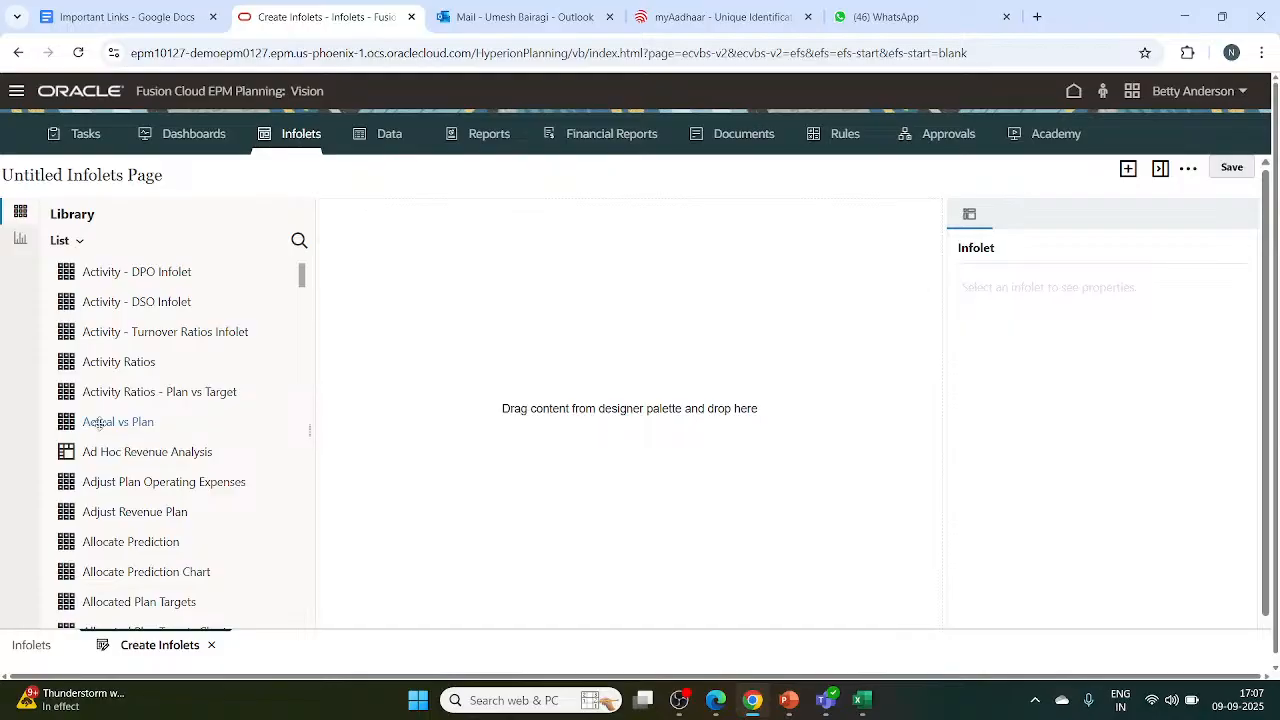
pyautogui.moveTo(98, 424)
pyautogui.mouseDown()
pyautogui.moveTo(118, 435)
pyautogui.moveTo(121, 418)
pyautogui.mouseUp()
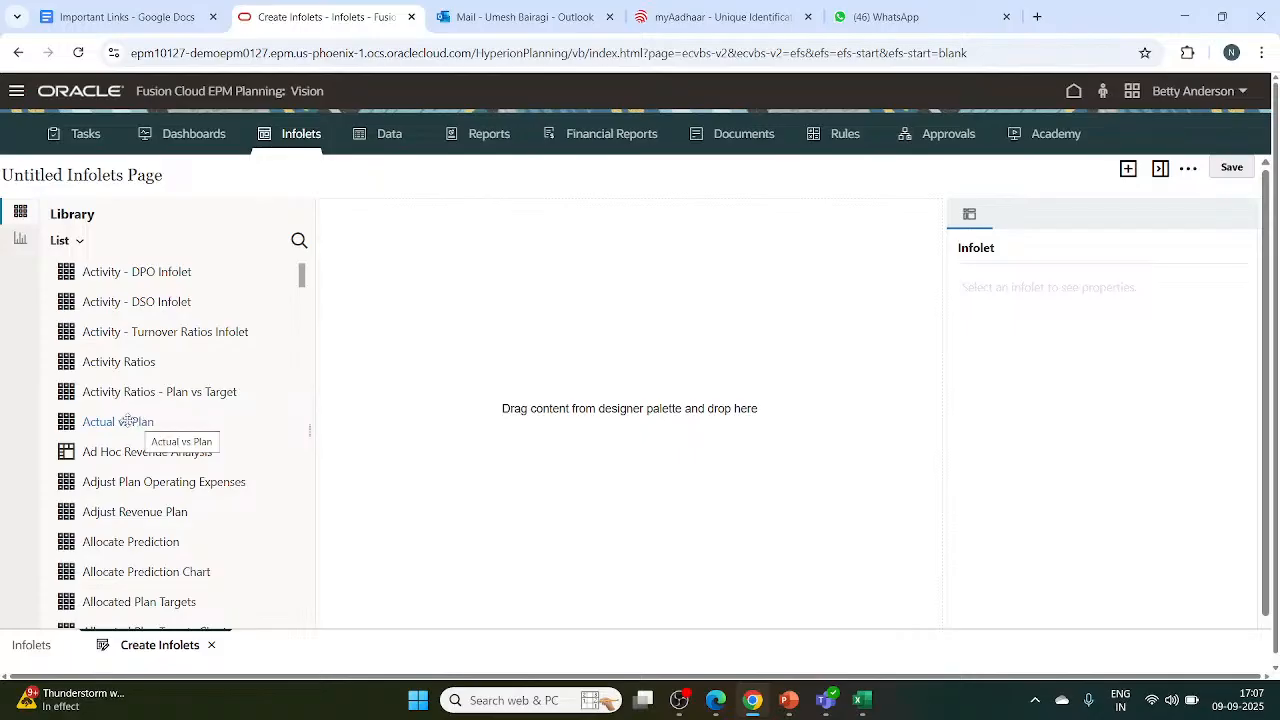
pyautogui.moveTo(128, 421); pyautogui.dragTo(438, 326)
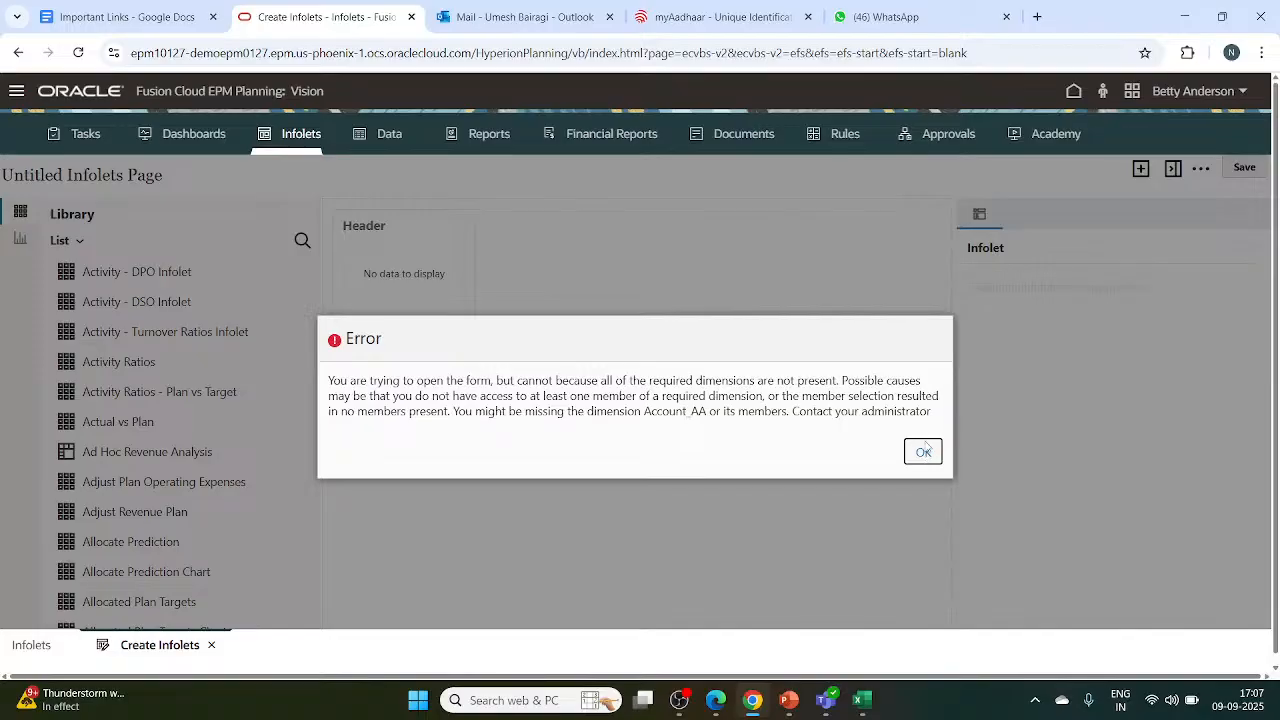
pyautogui.click(923, 453)
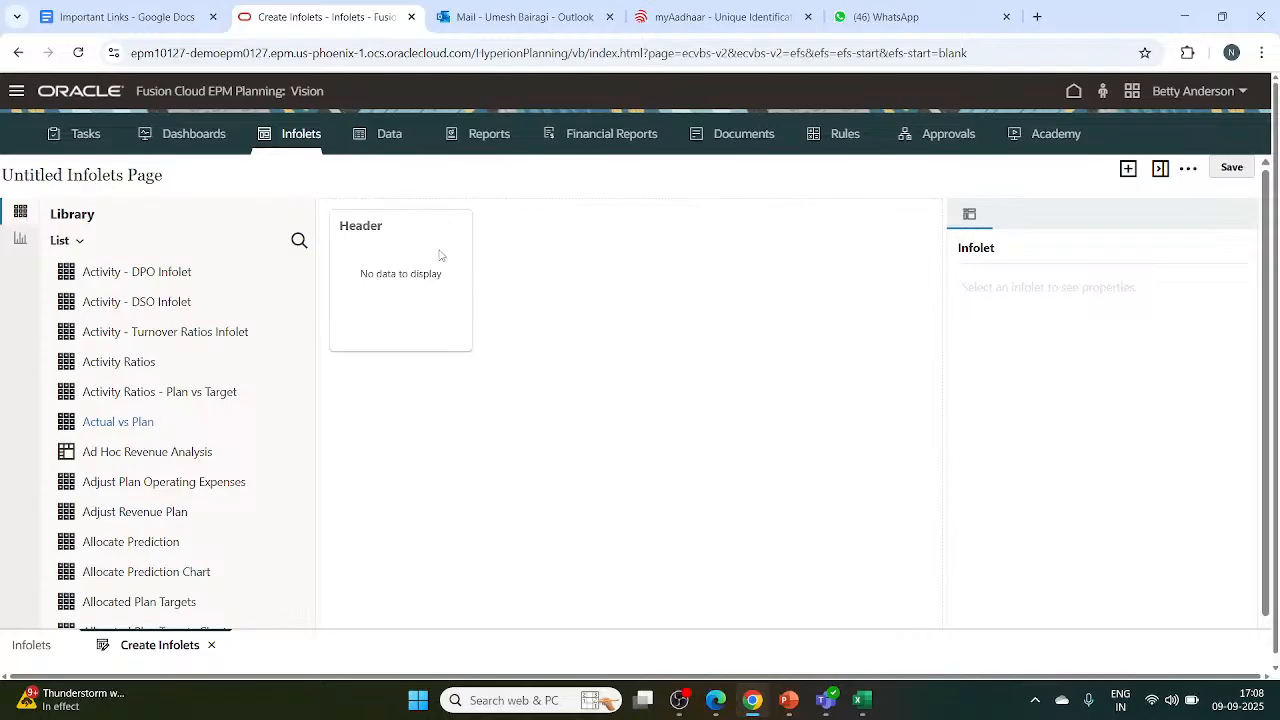
# Delete the empty Header infolet from the untitled infolets page.
pyautogui.scroll(1, 192, 393)
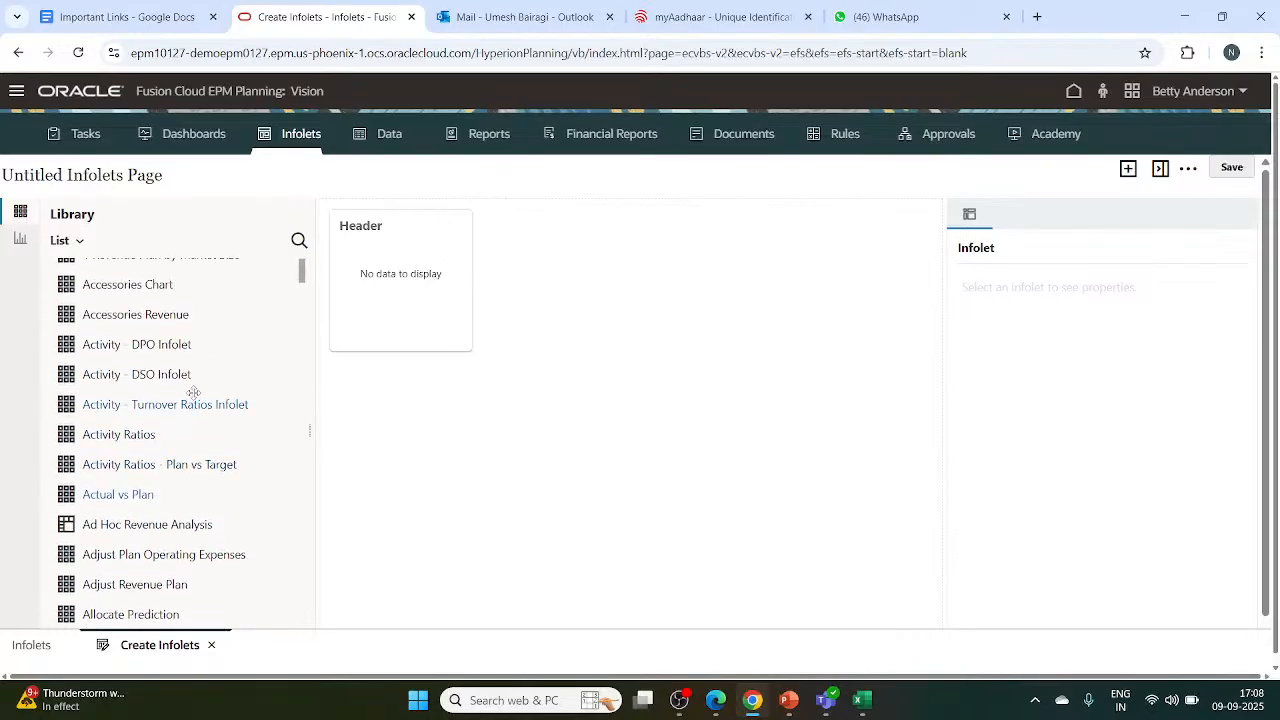
pyautogui.scroll(1, 192, 393)
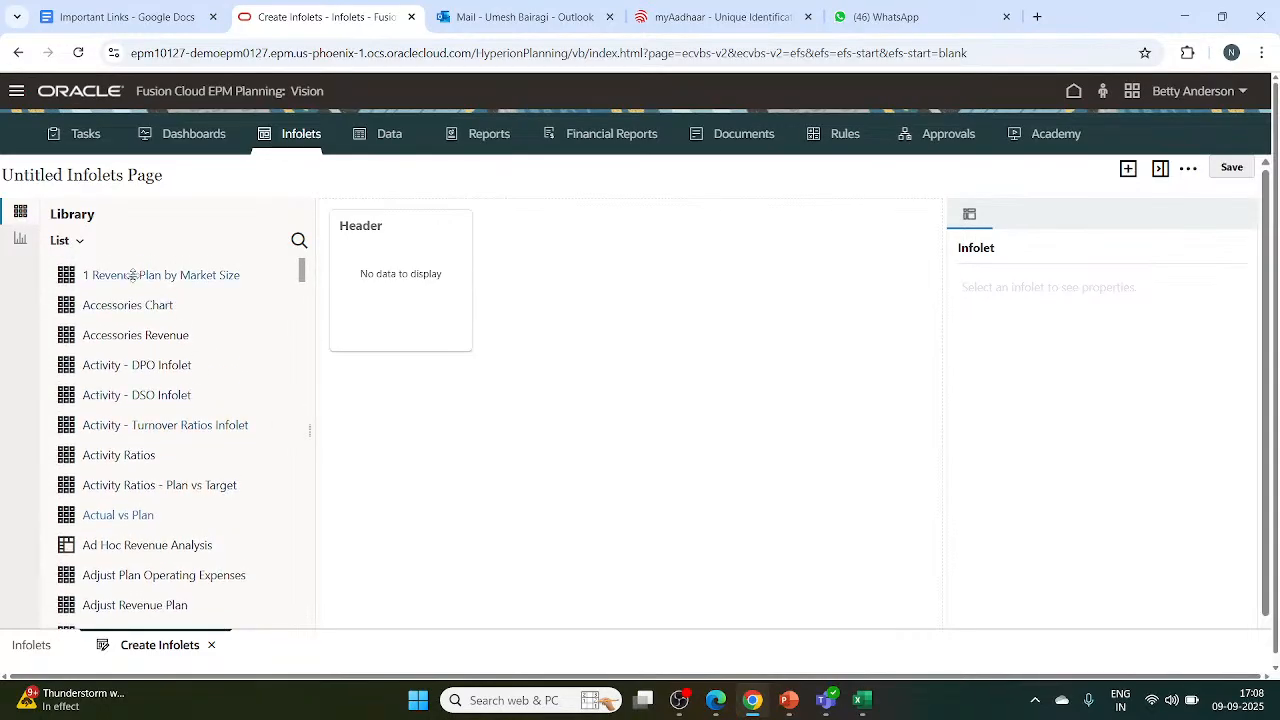
pyautogui.click(420, 262)
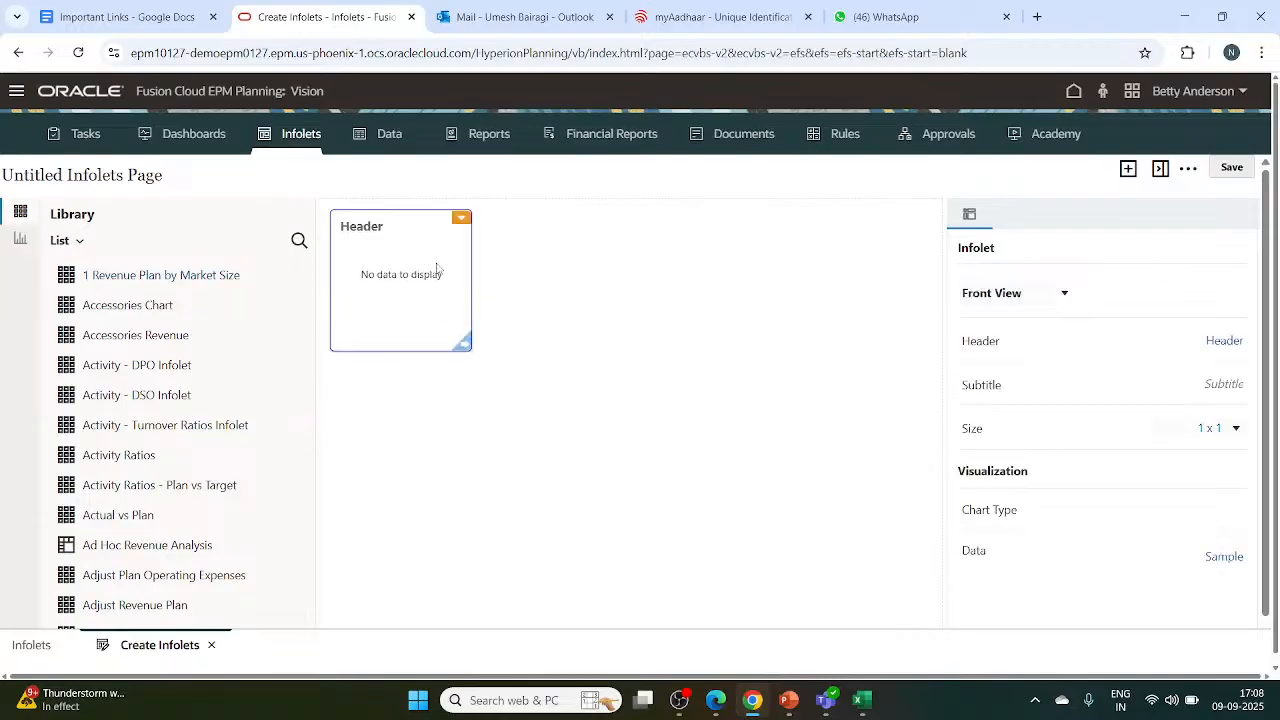
pyautogui.click(461, 219)
pyautogui.click(490, 240)
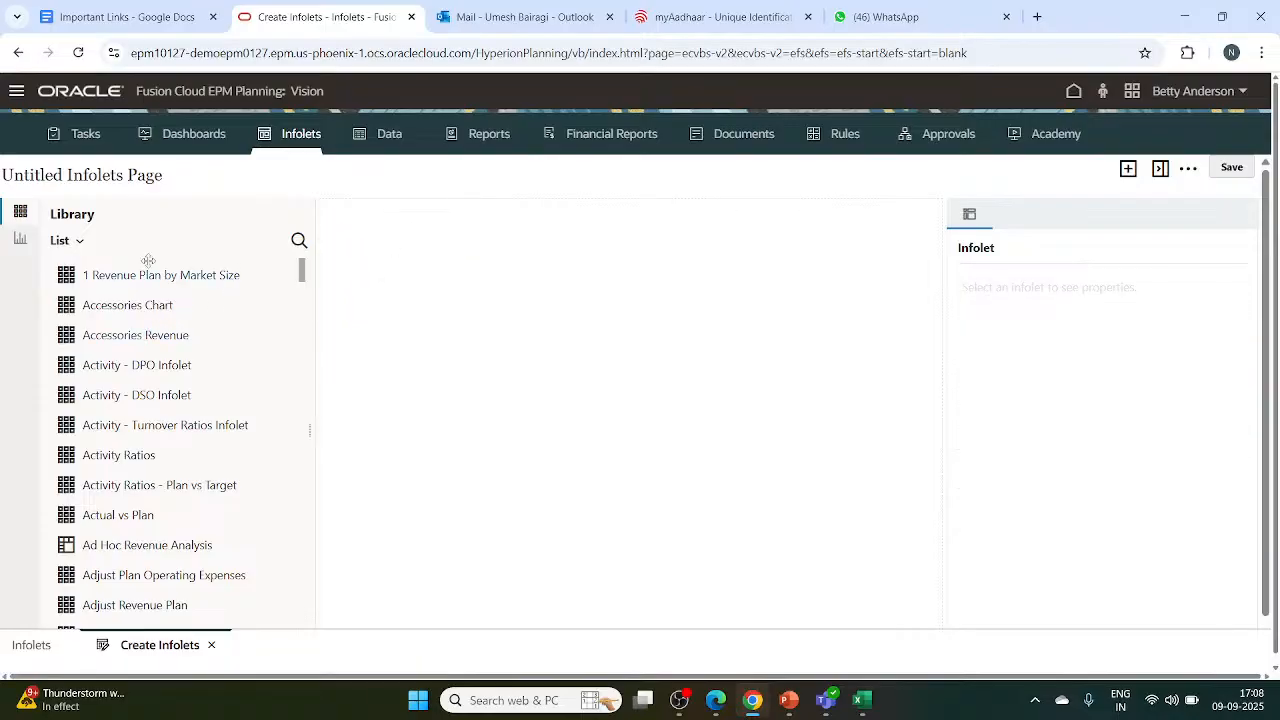
# Try to add the Balance Sheet - Forecast form to the infolets page and dismiss the resulting dialog.
pyautogui.scroll(-3, 149, 357)
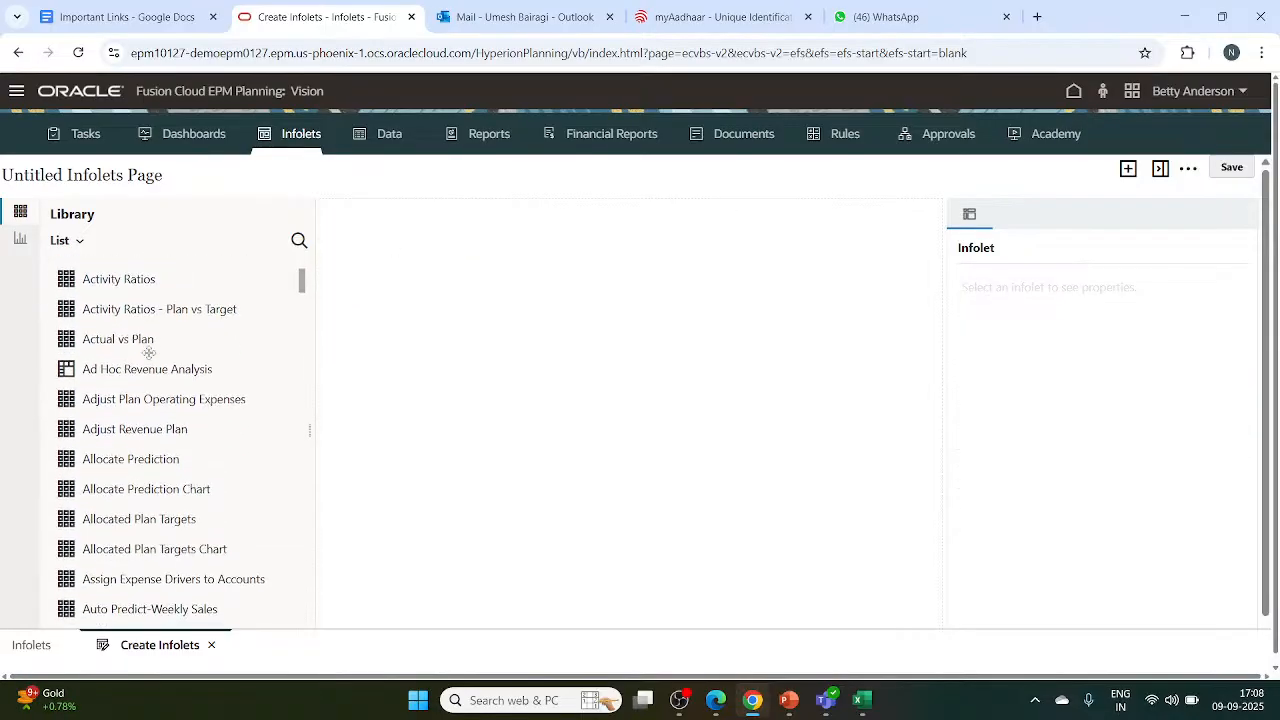
pyautogui.scroll(-4, 167, 492)
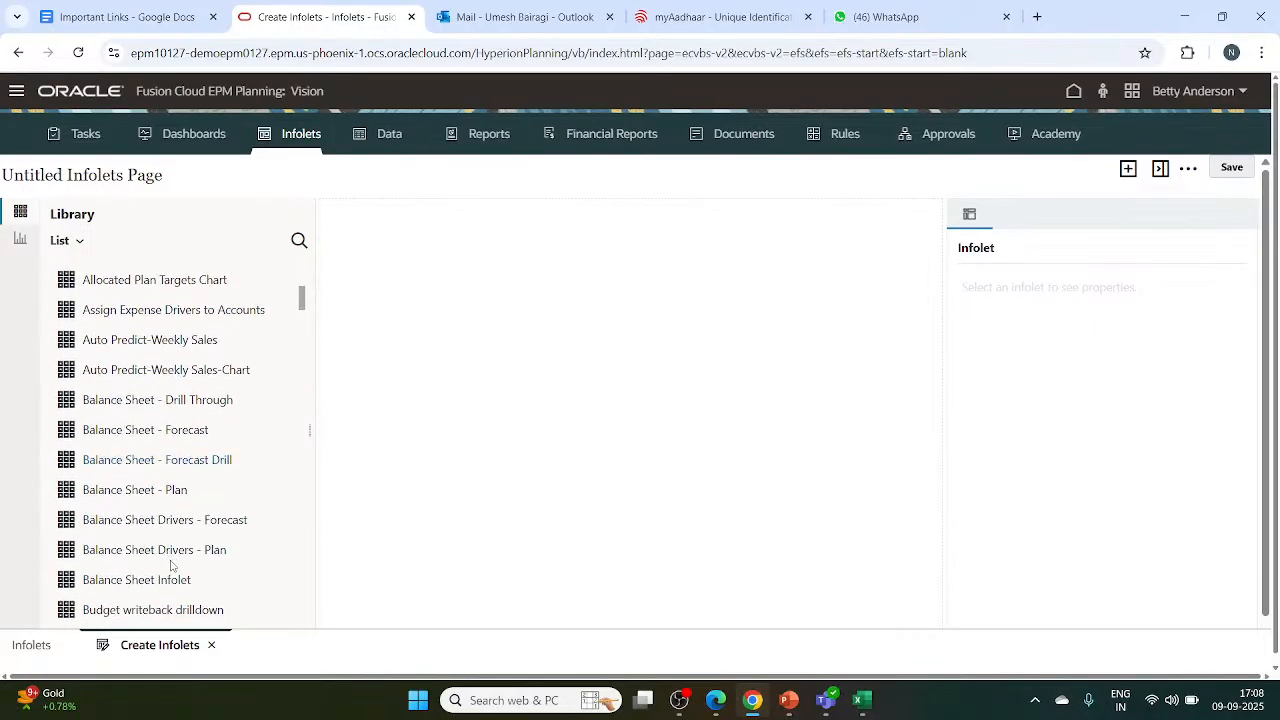
pyautogui.scroll(1, 161, 433)
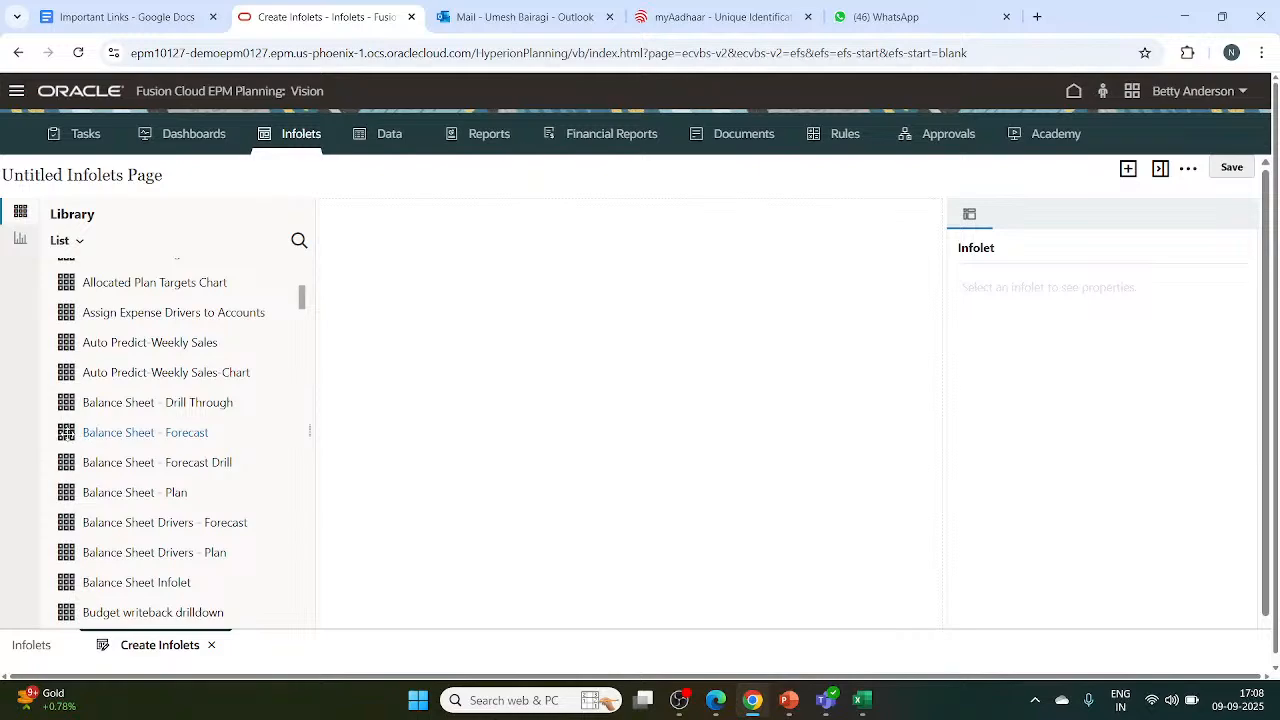
pyautogui.moveTo(65, 432); pyautogui.dragTo(495, 299)
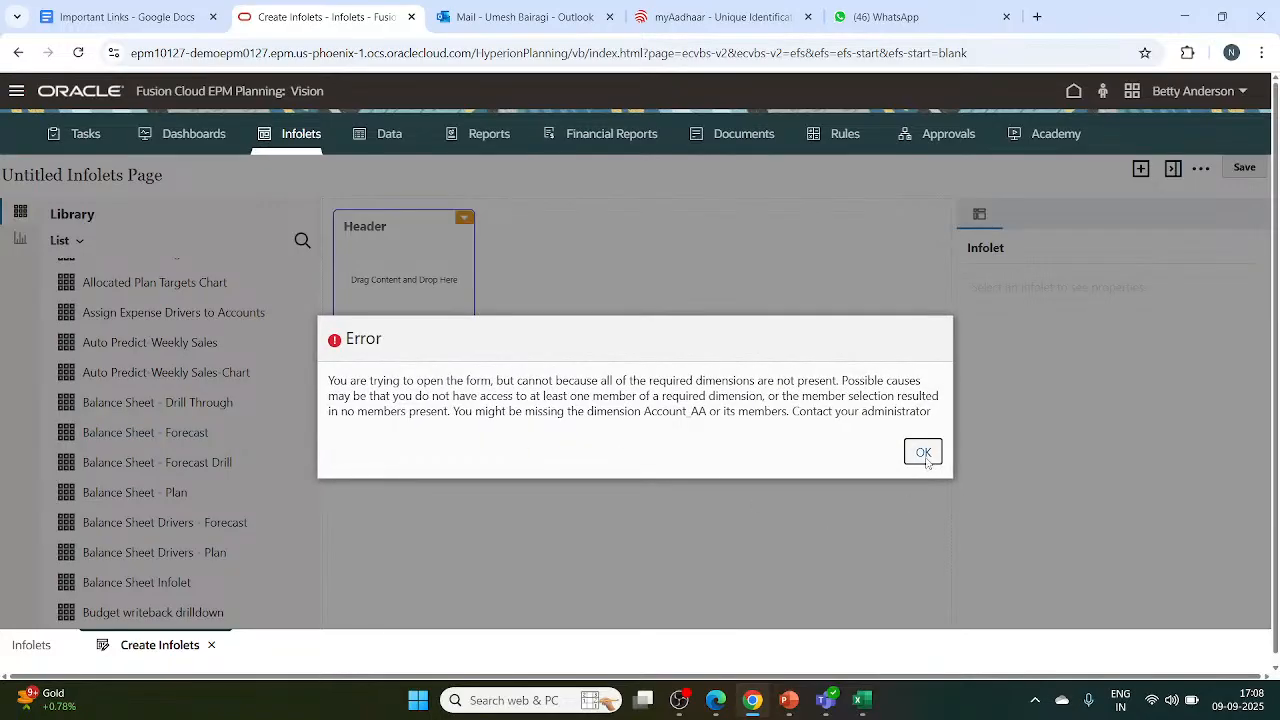
pyautogui.click(923, 452)
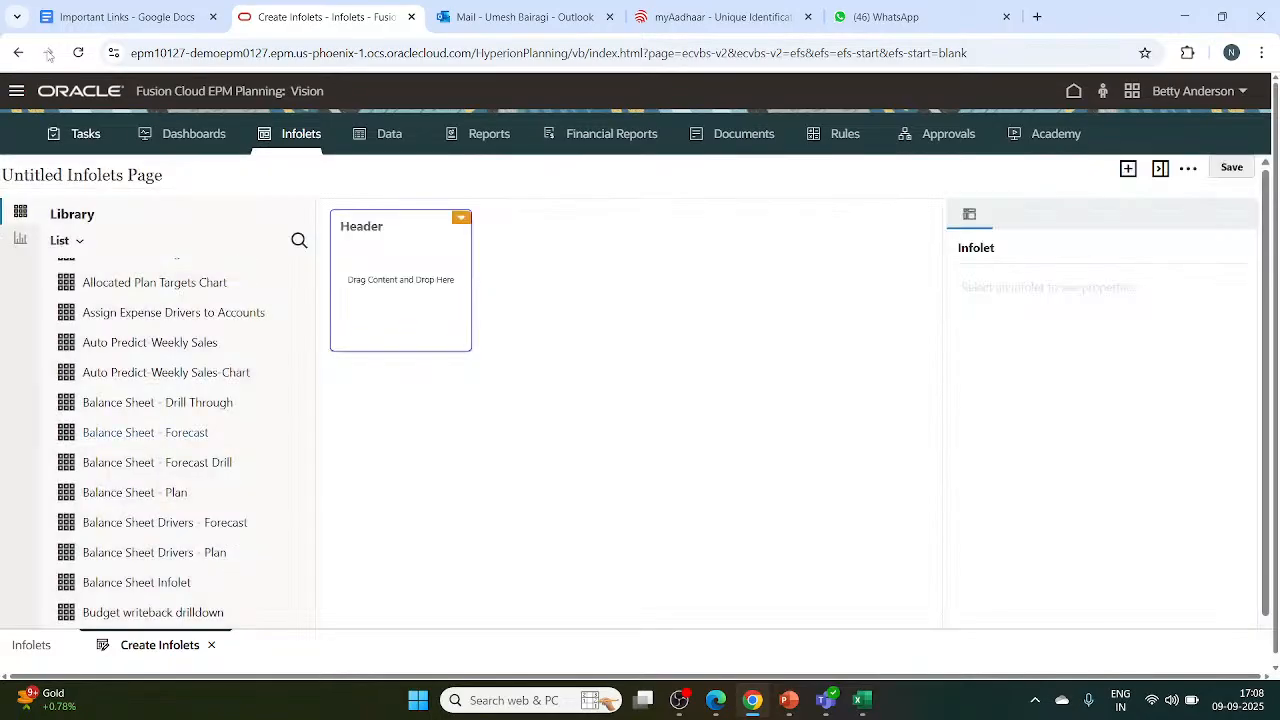
# Reload the application from the browser and reopen the Infolets area from the home page.
pyautogui.click(78, 54)
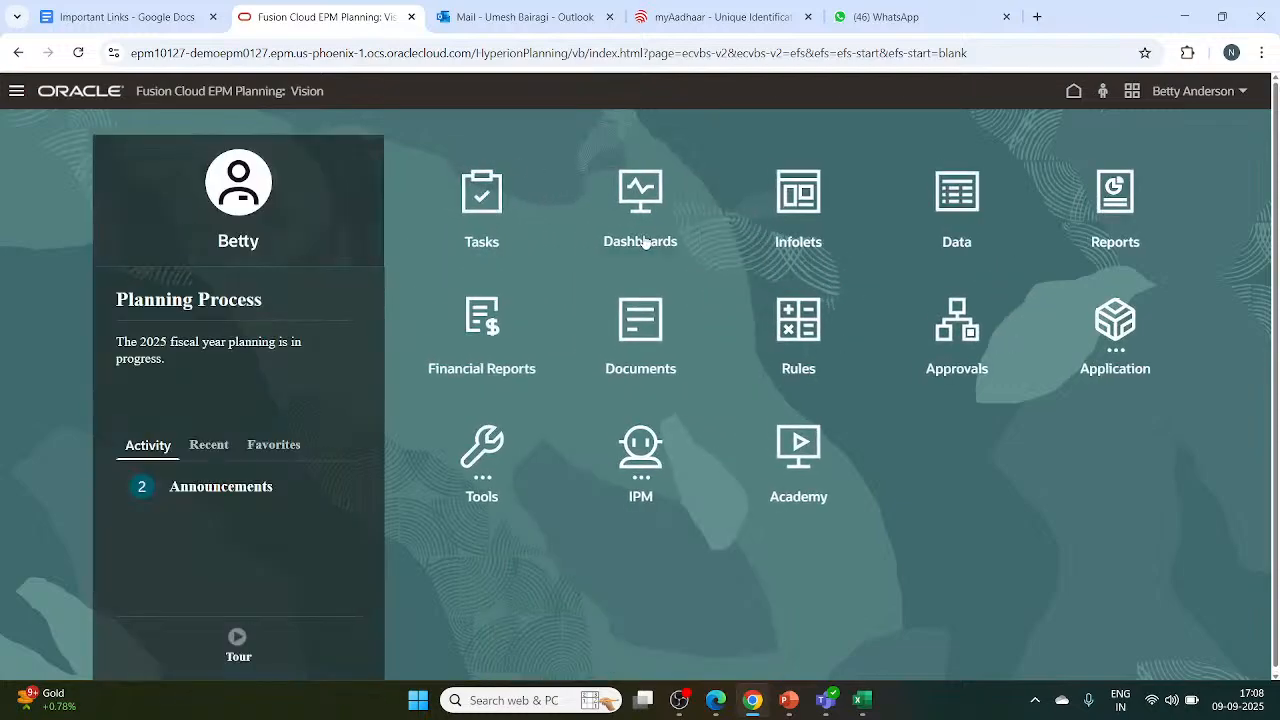
pyautogui.click(794, 218)
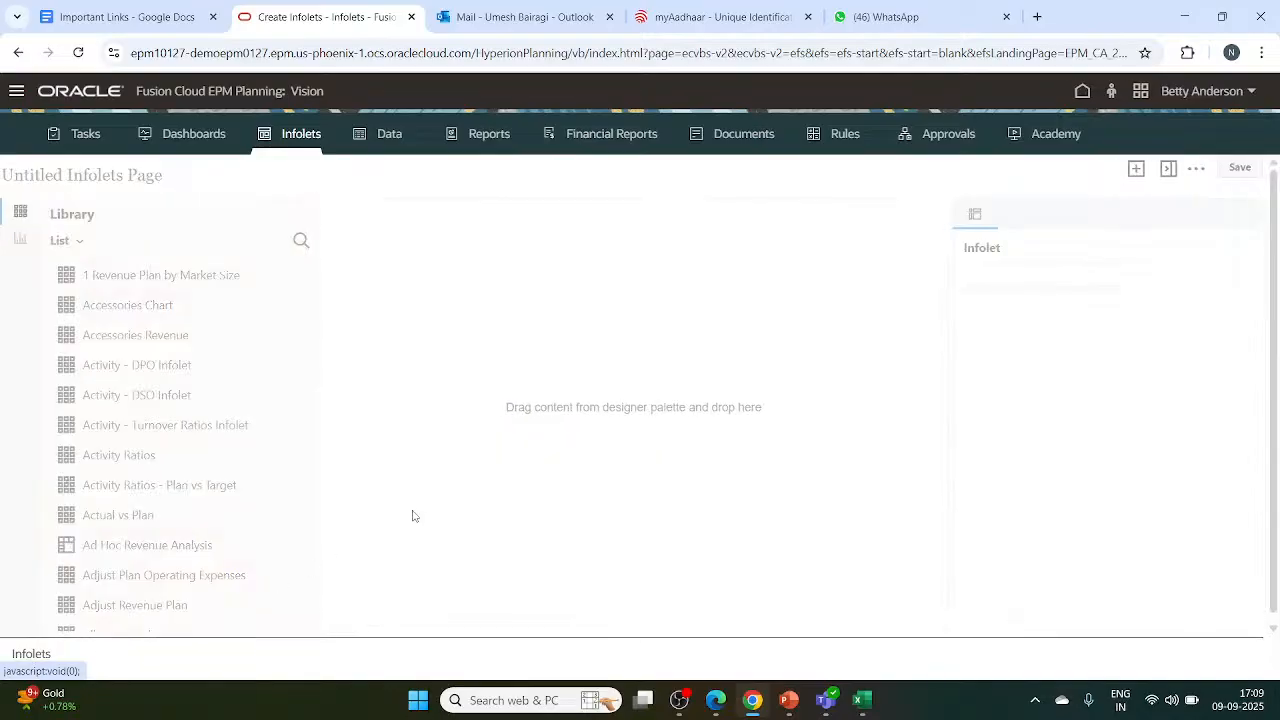
# Return to the Infolets list and create a new infolets page.
pyautogui.click(31, 660)
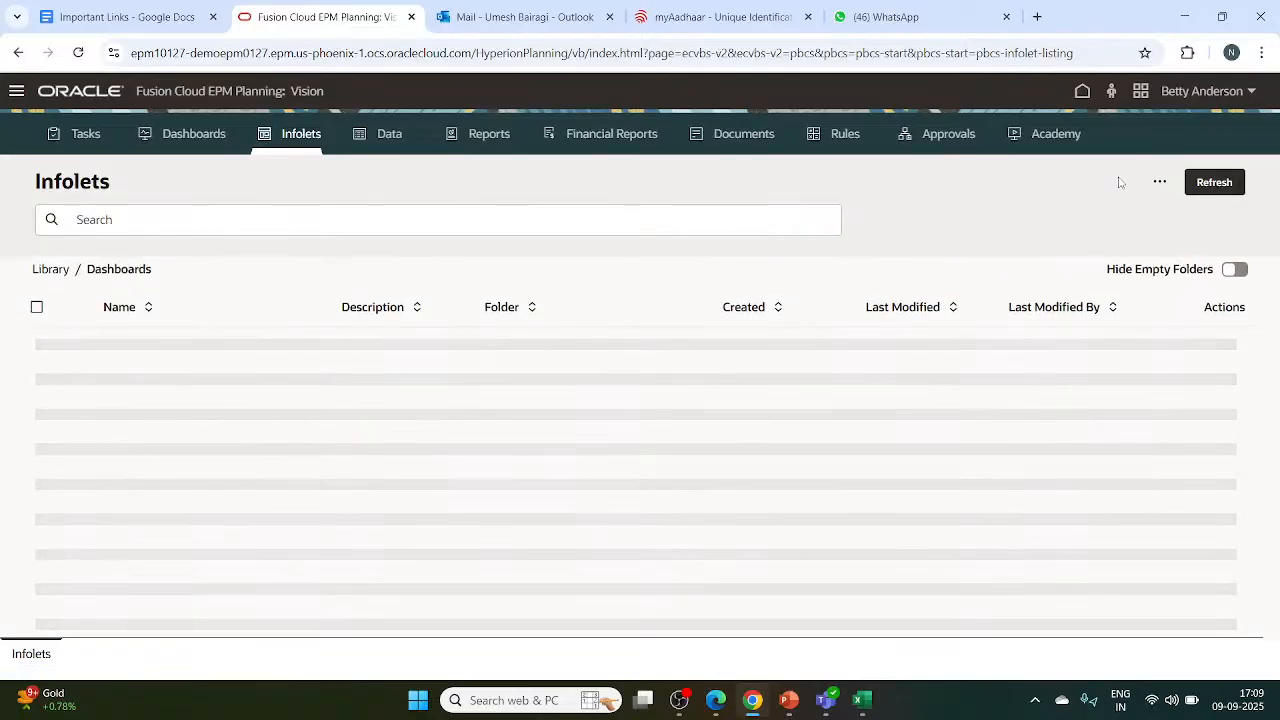
pyautogui.click(1160, 182)
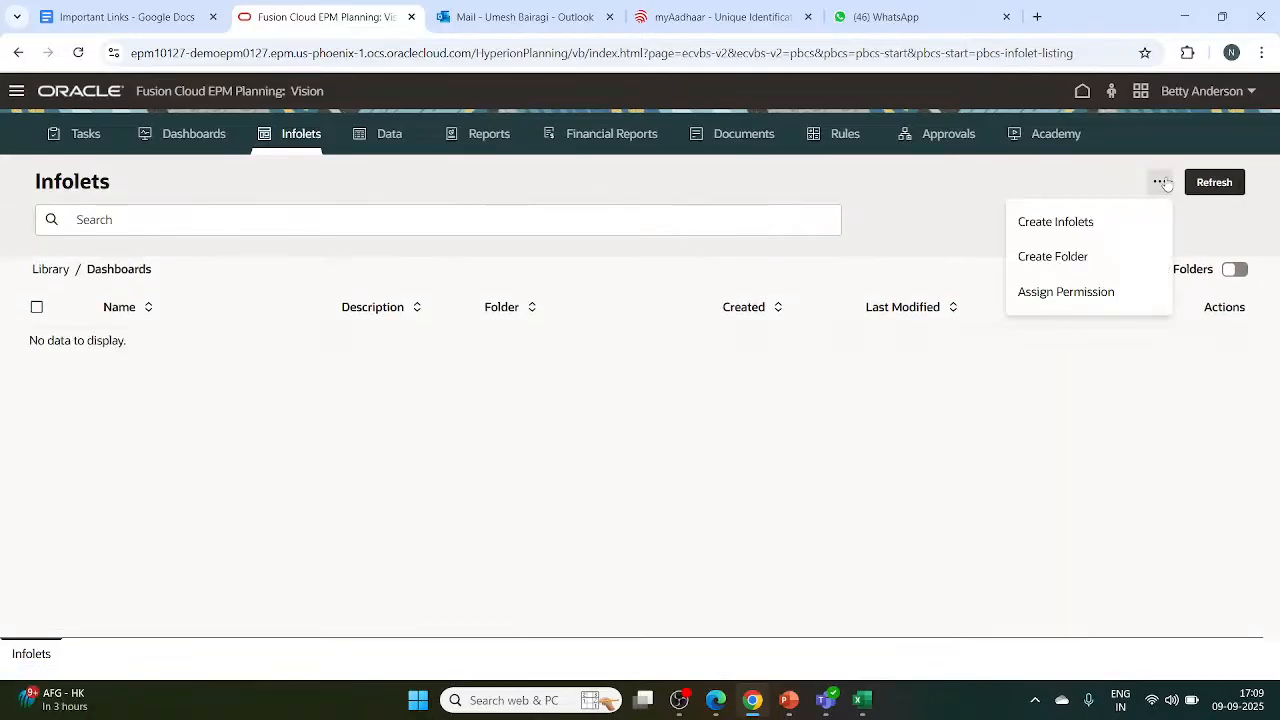
pyautogui.click(1066, 226)
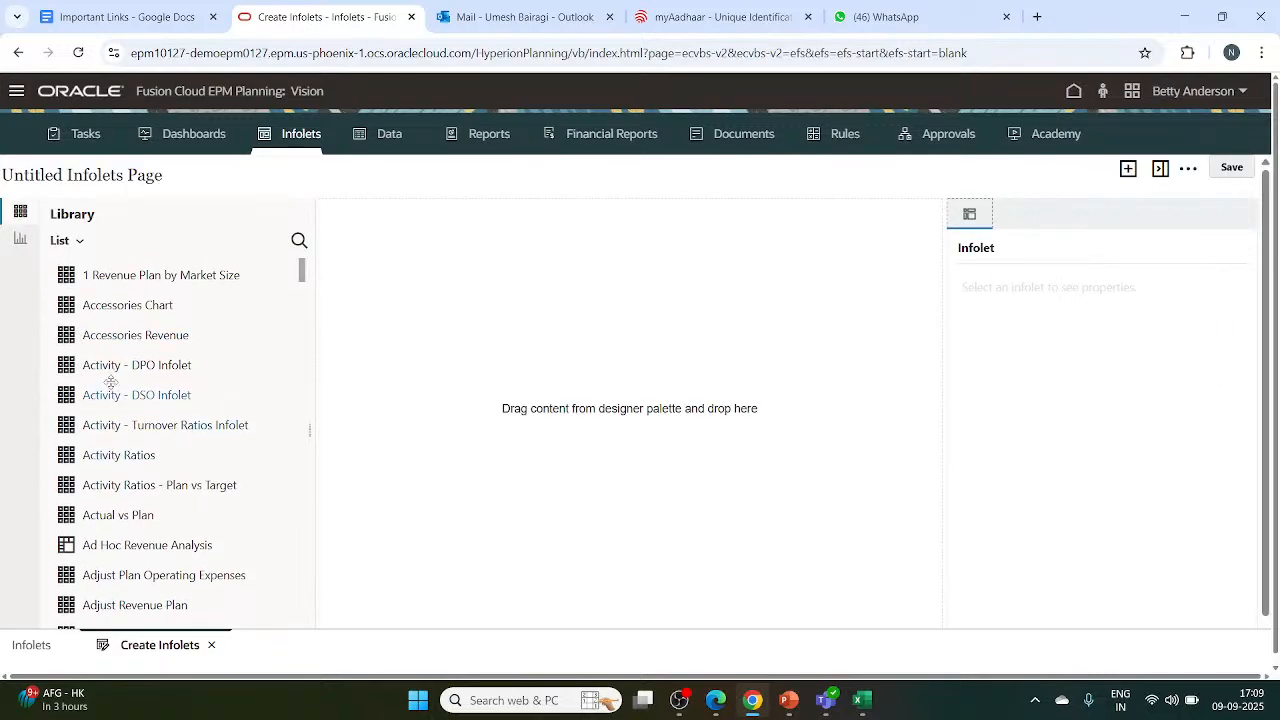
# Try to add the Accessories Chart form to the new infolets page, and discard the unsaved page to return to the home page.
pyautogui.scroll(-1, 187, 302)
pyautogui.scroll(1, 187, 302)
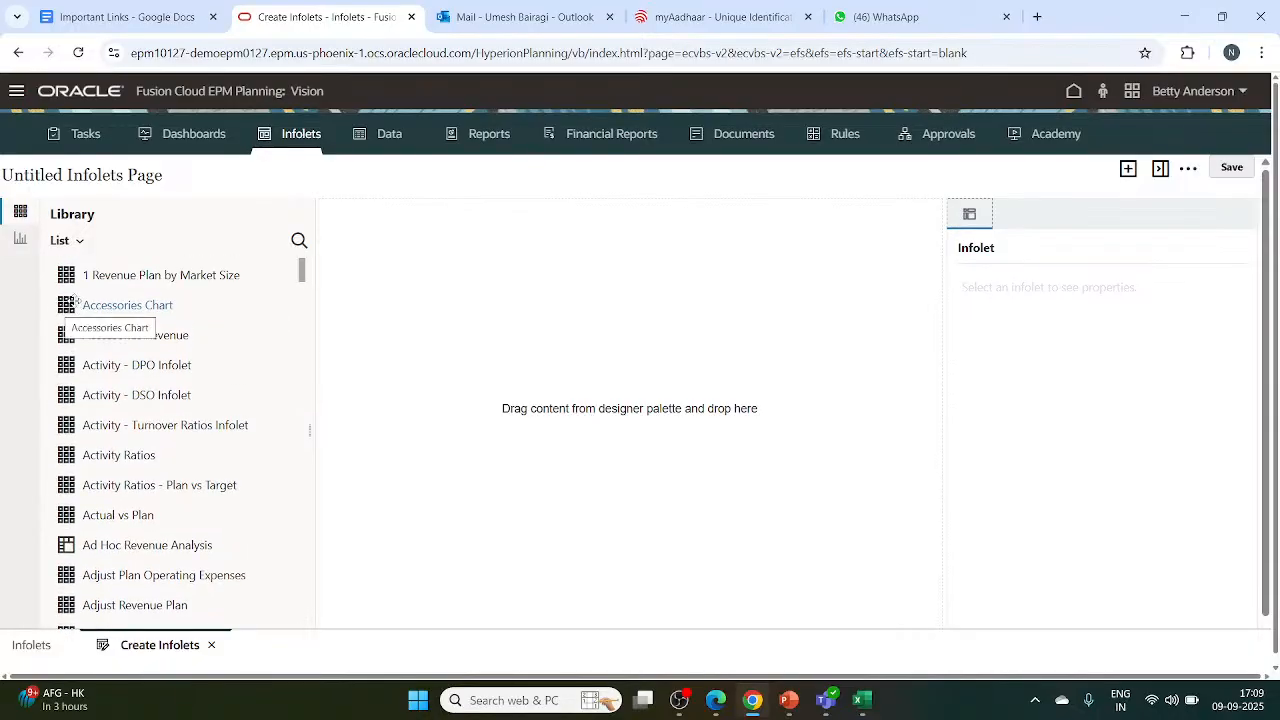
pyautogui.moveTo(66, 306); pyautogui.dragTo(486, 318)
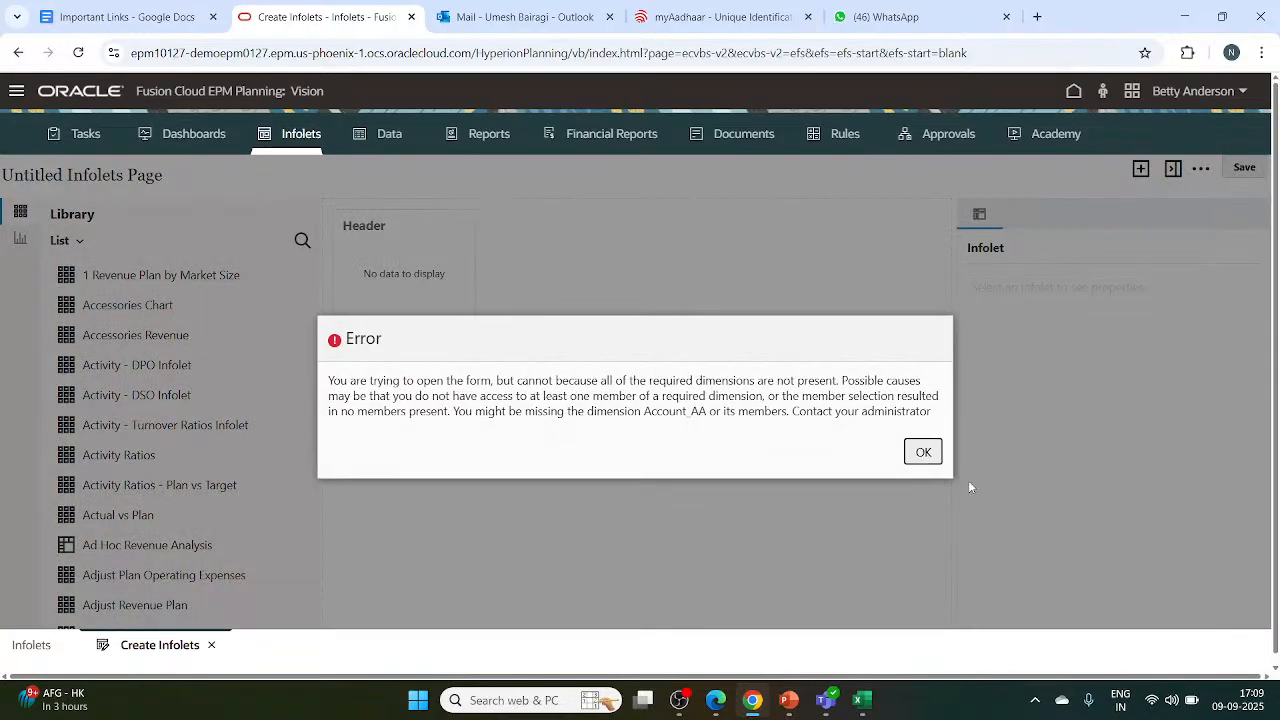
pyautogui.click(923, 452)
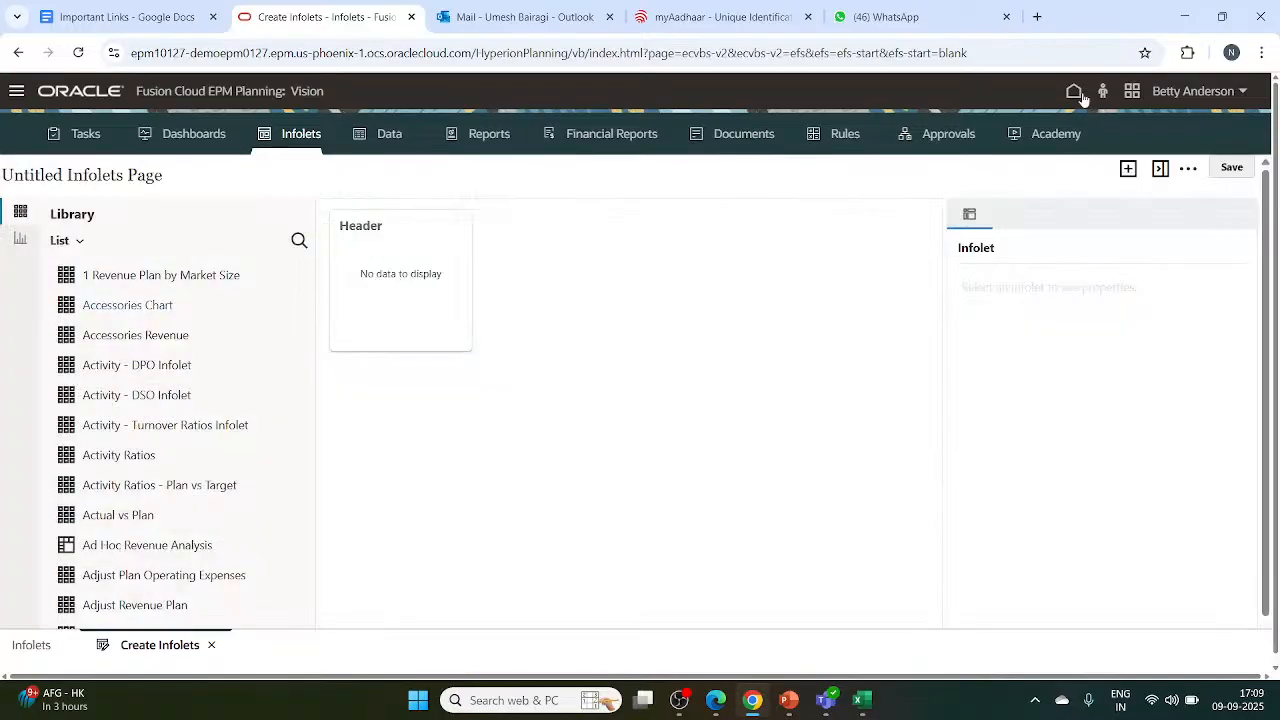
pyautogui.click(1073, 92)
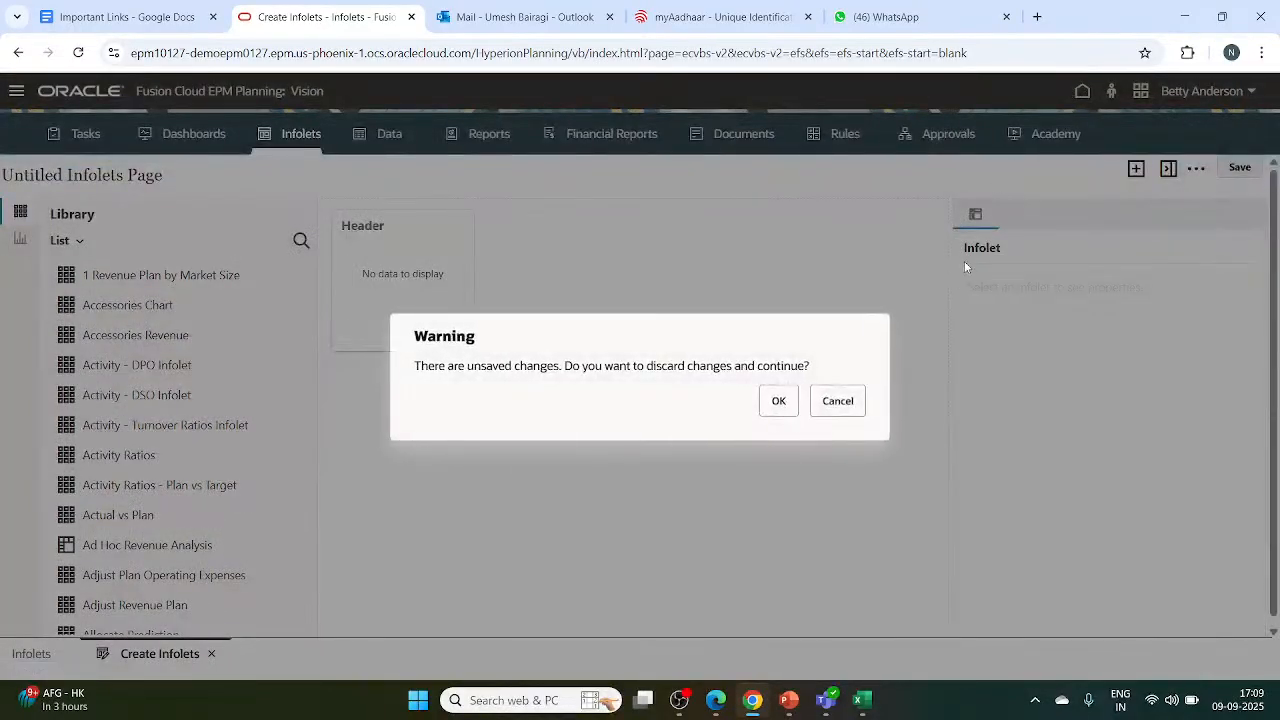
pyautogui.click(776, 401)
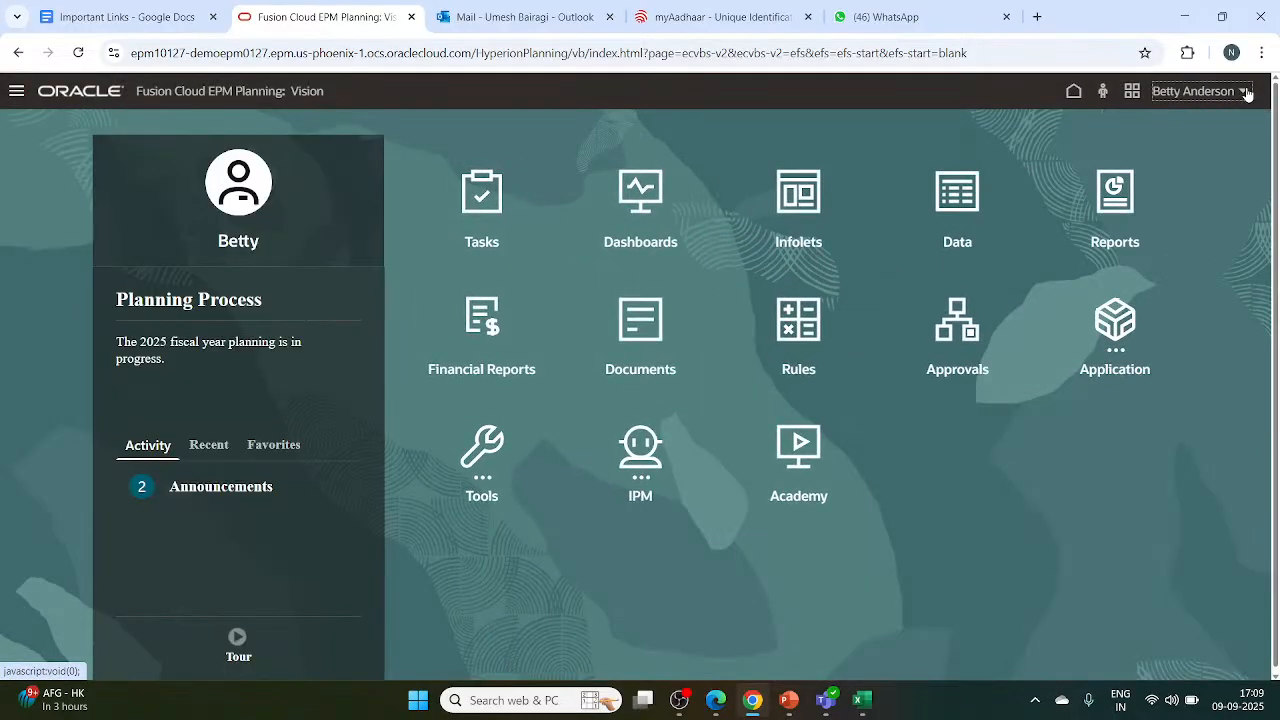
pyautogui.click(1218, 97)
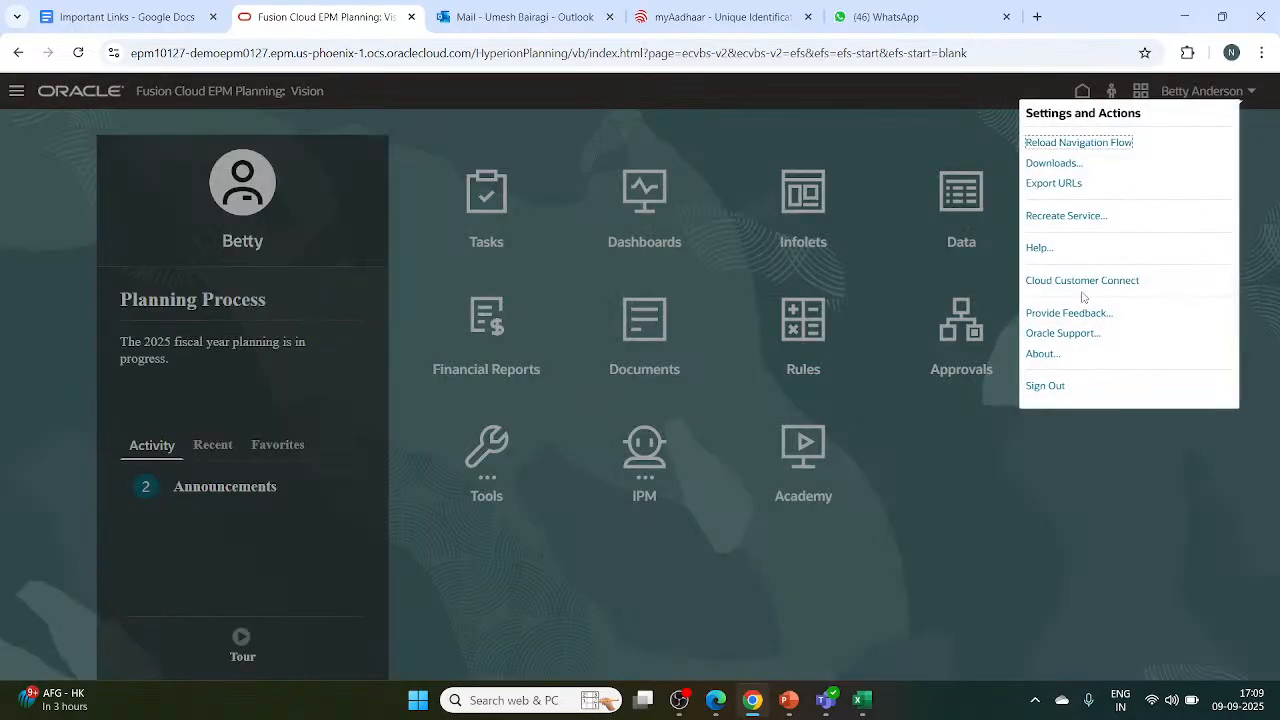
pyautogui.click(1056, 389)
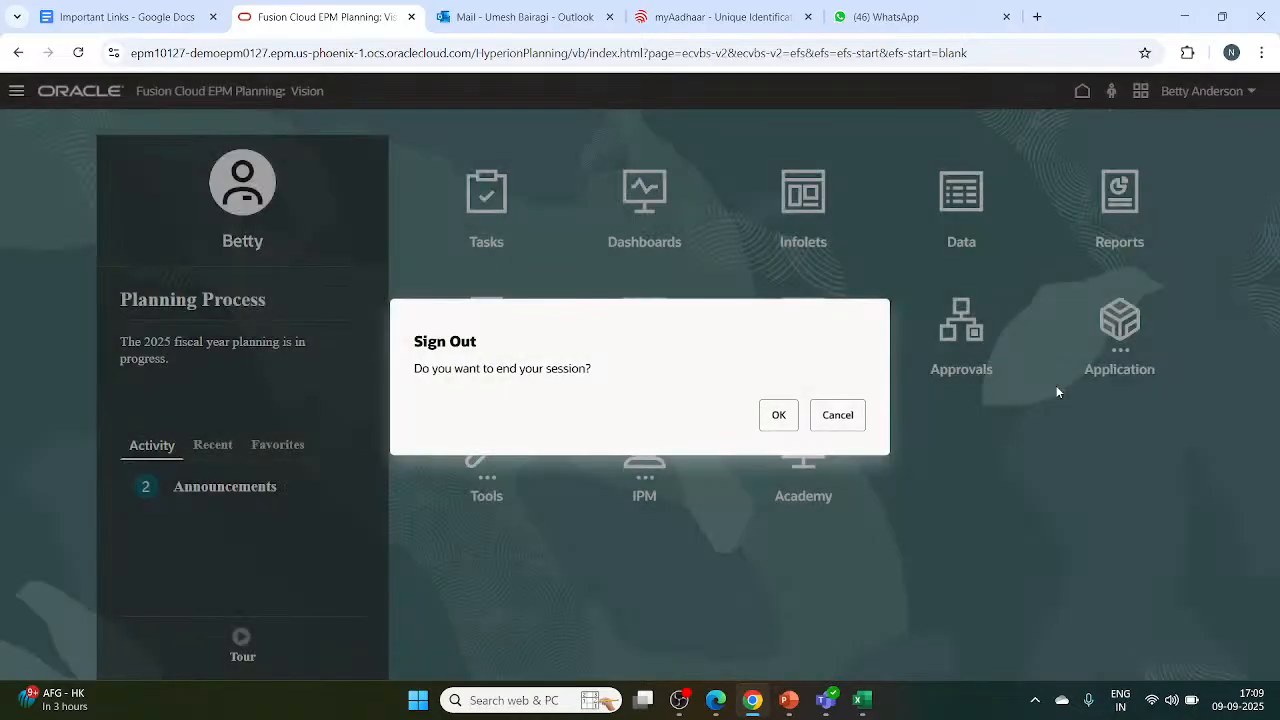
pyautogui.click(838, 415)
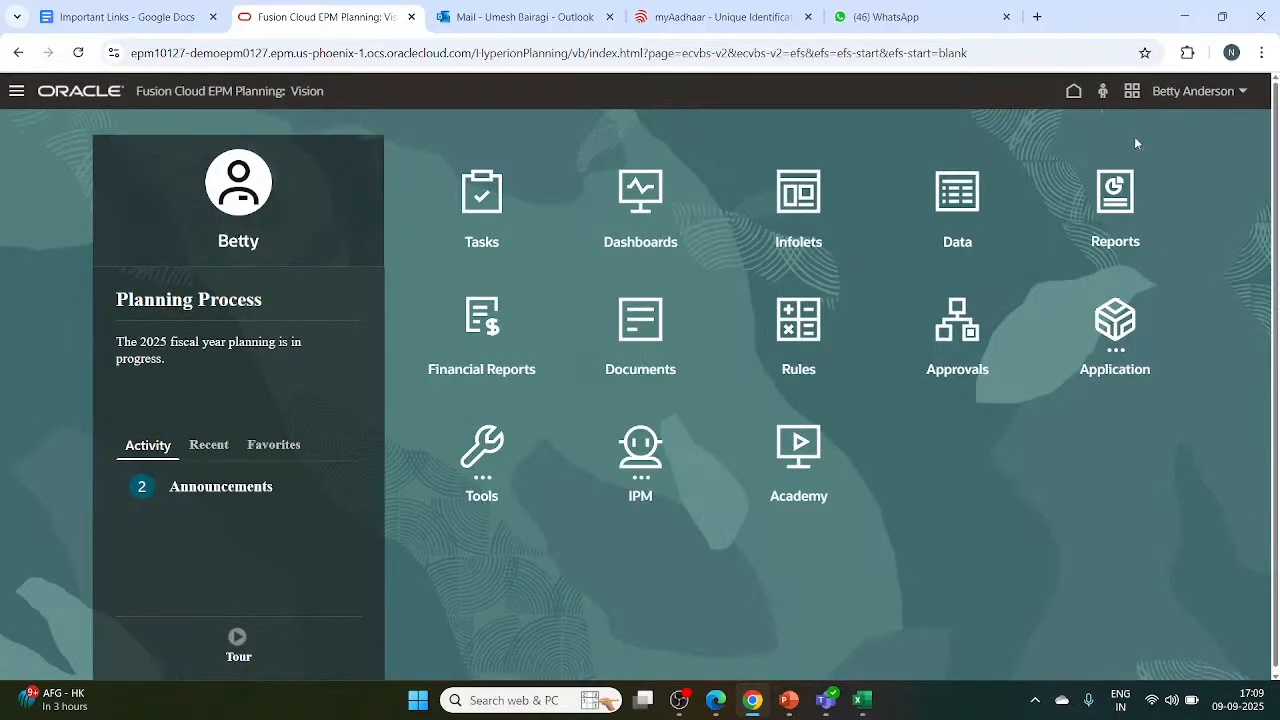
pyautogui.click(1132, 91)
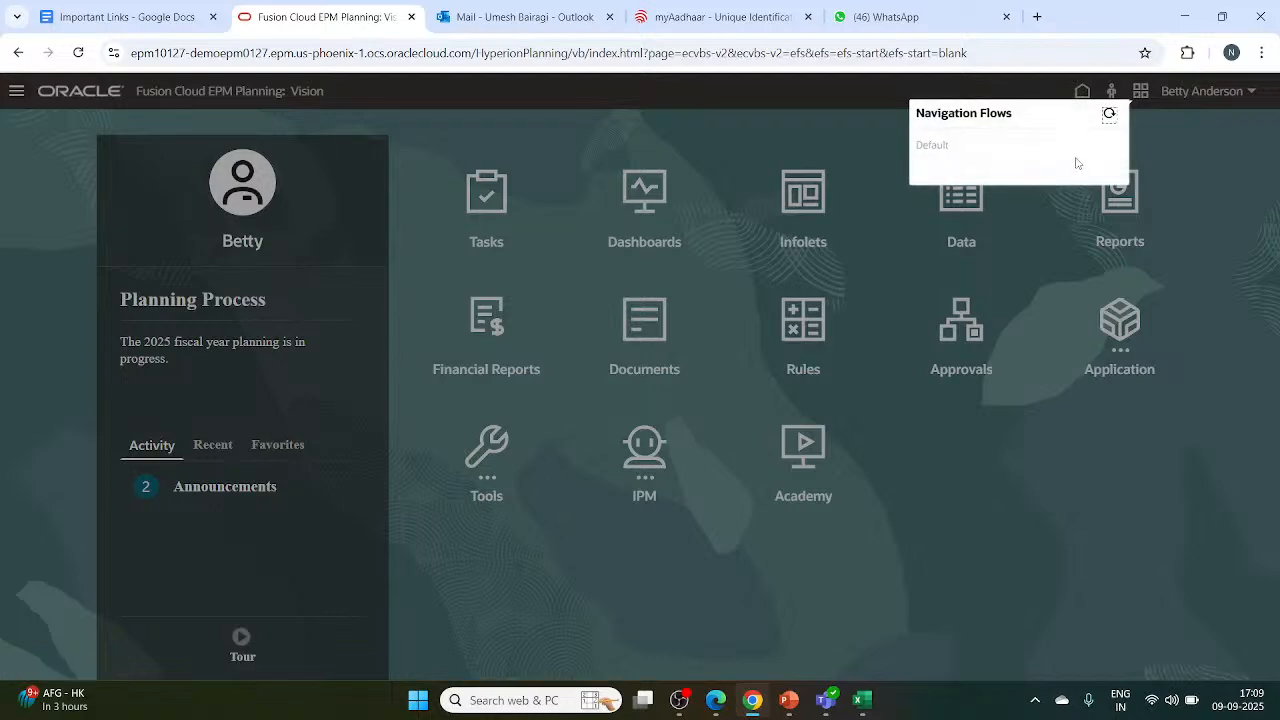
pyautogui.click(1139, 270)
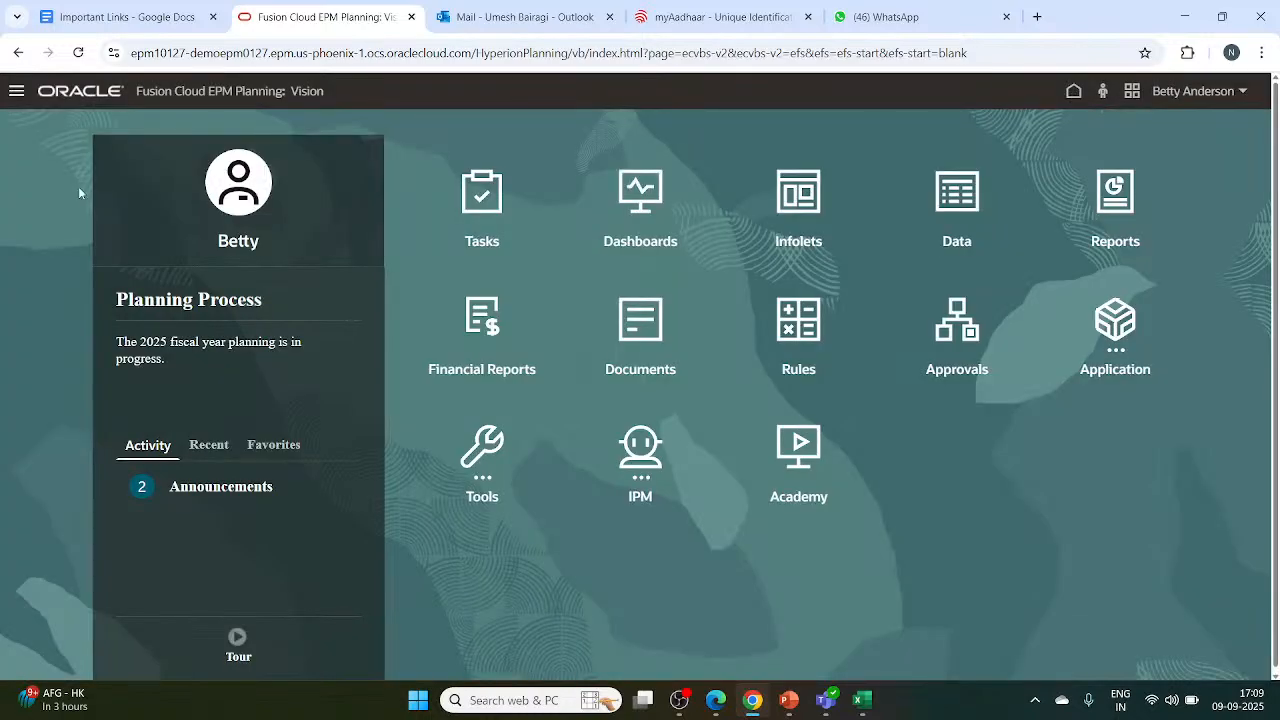
# Open the application overview and remove the Vision application with all of its contents.
pyautogui.click(16, 91)
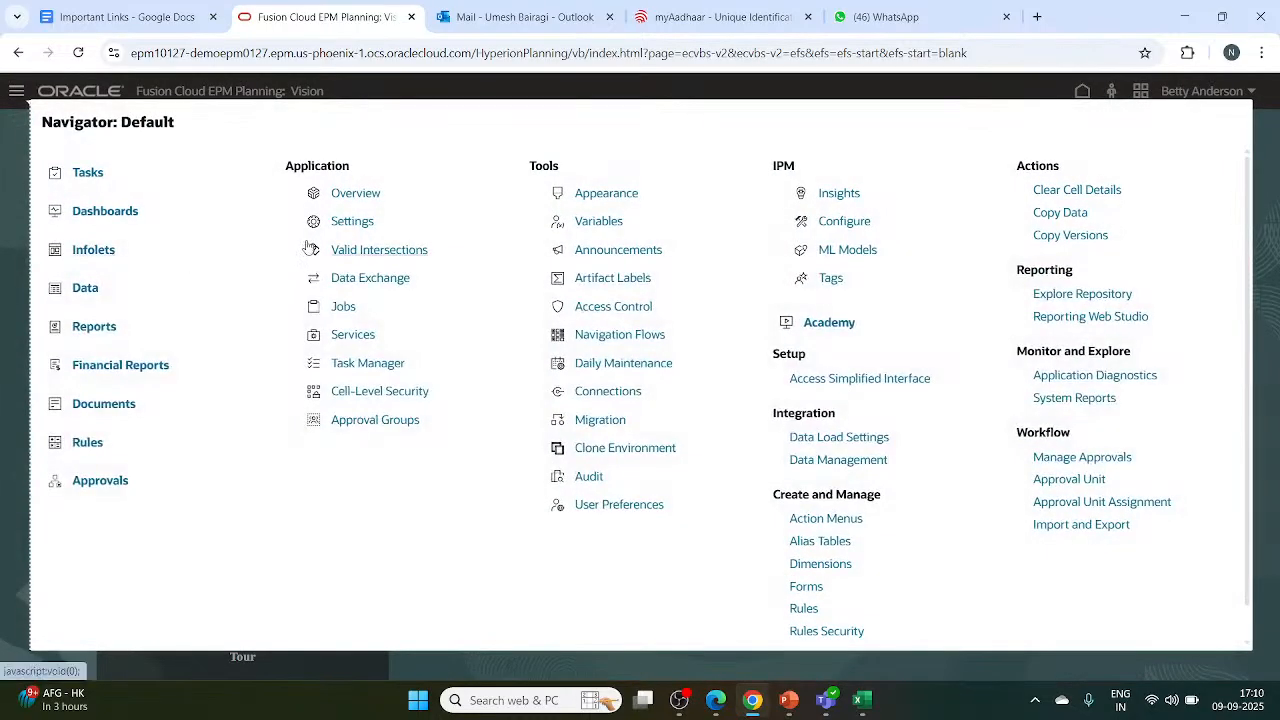
pyautogui.click(342, 194)
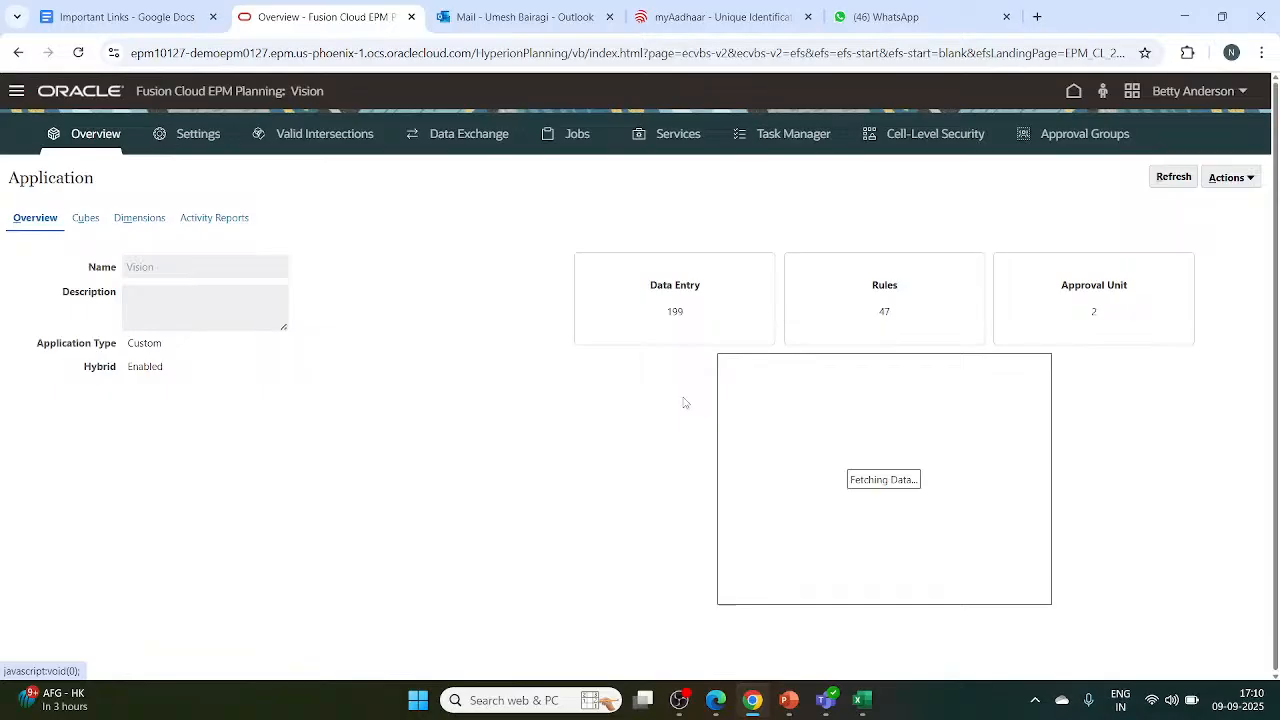
pyautogui.click(1254, 181)
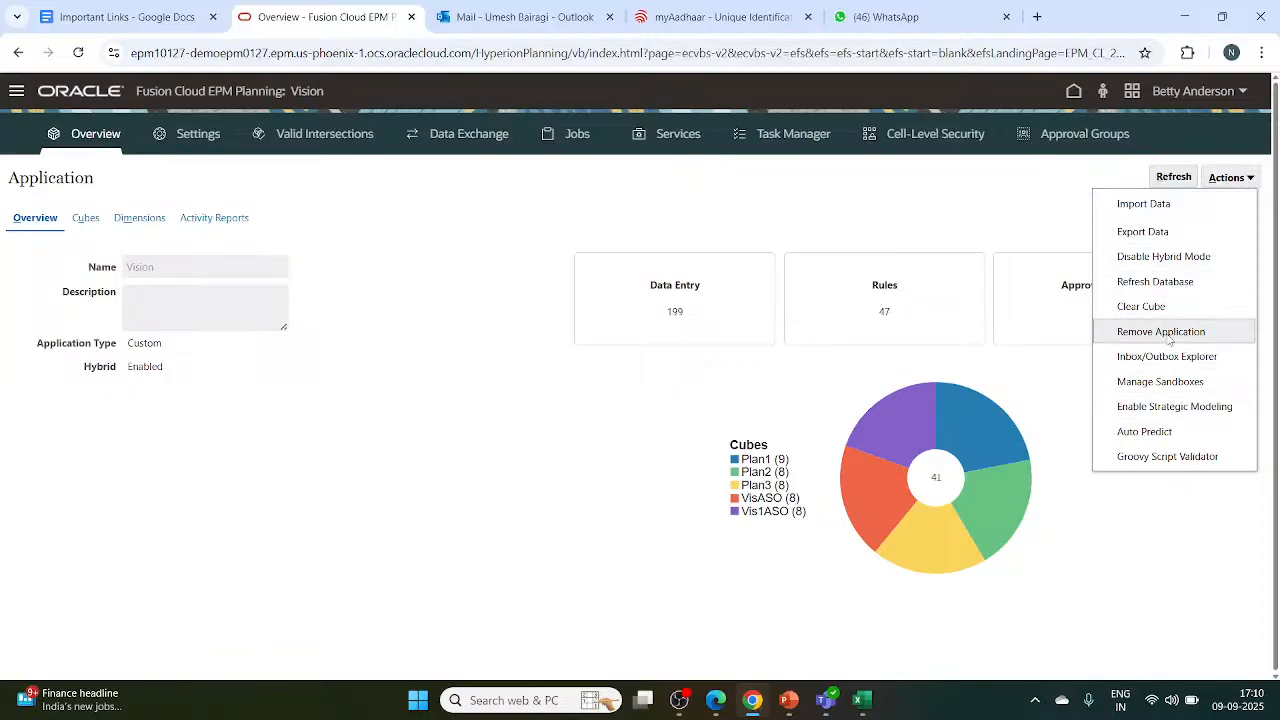
pyautogui.click(1170, 339)
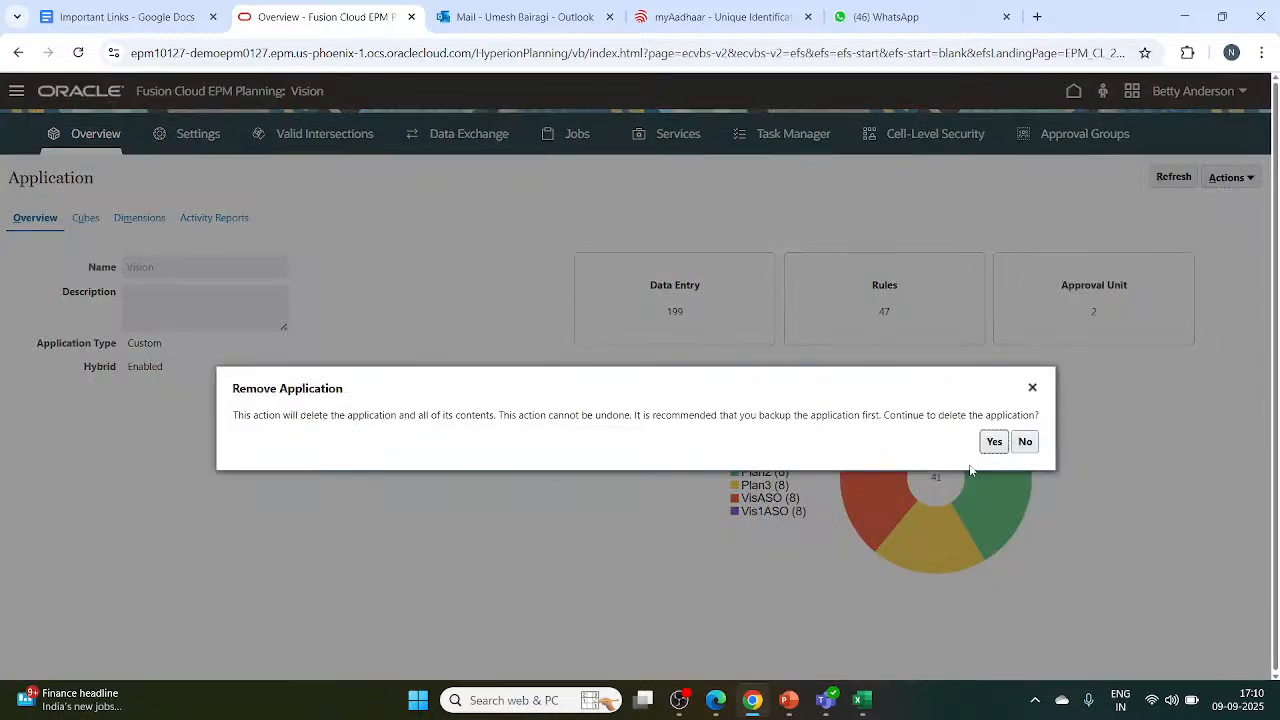
pyautogui.click(995, 443)
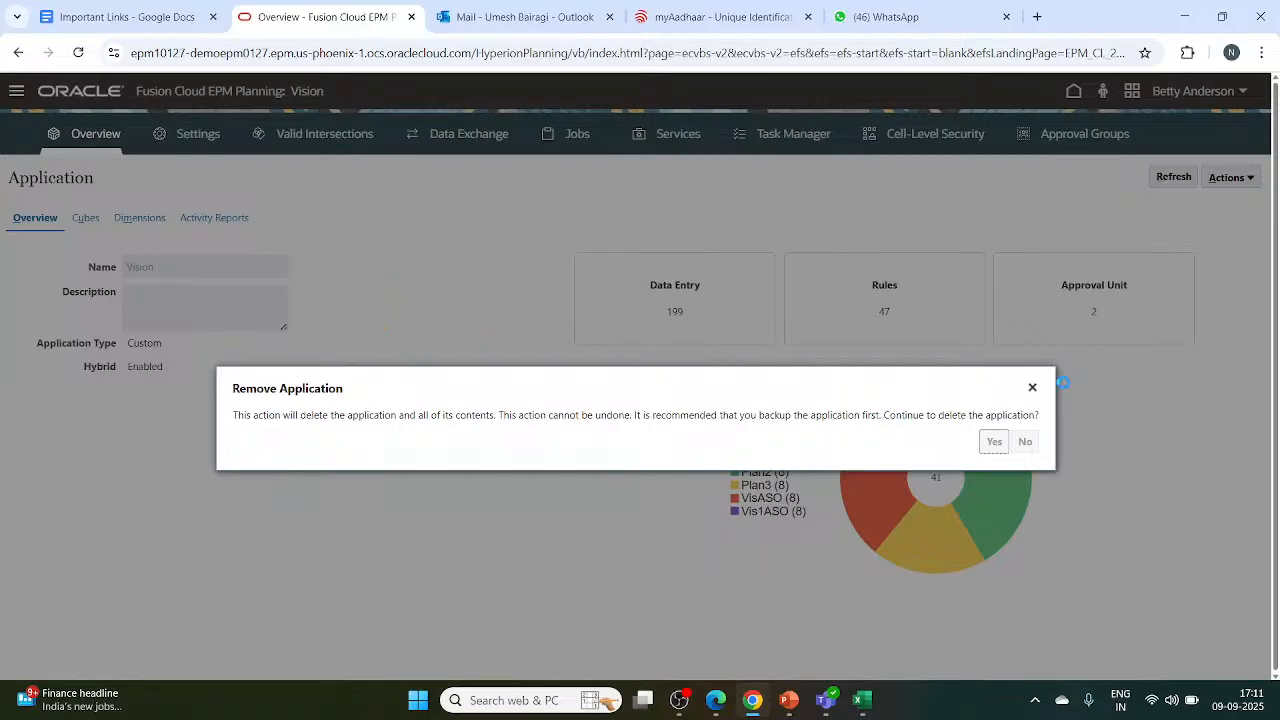
pyautogui.click(1032, 387)
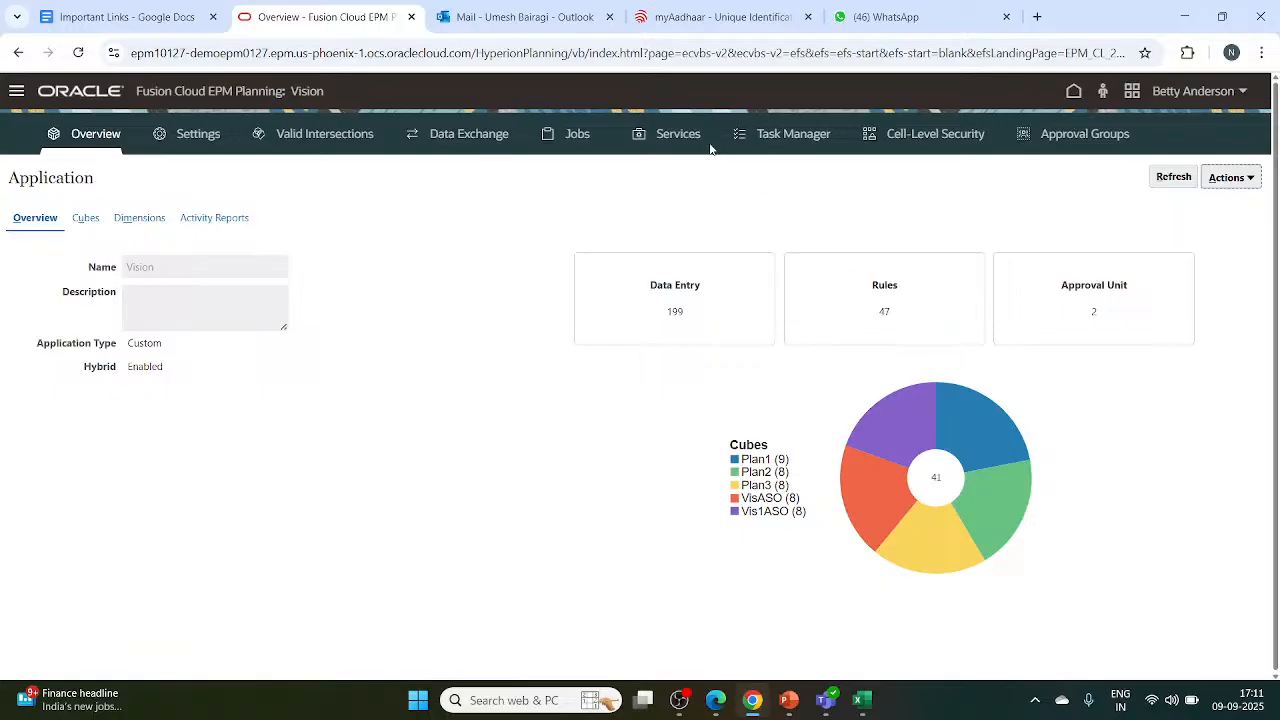
# Switch to the Important Links Google Doc, open the epm10127 planning link and sign out of the Fusion Cloud EPM session.
pyautogui.click(148, 20)
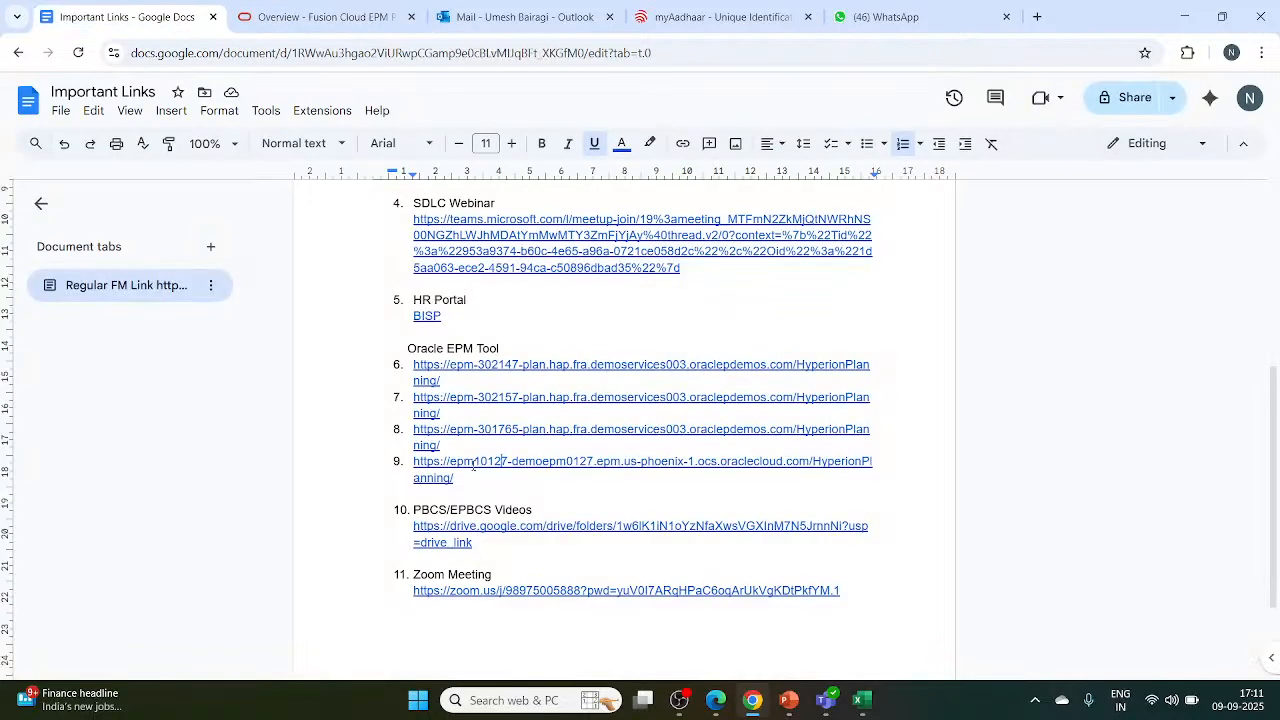
pyautogui.click(502, 461)
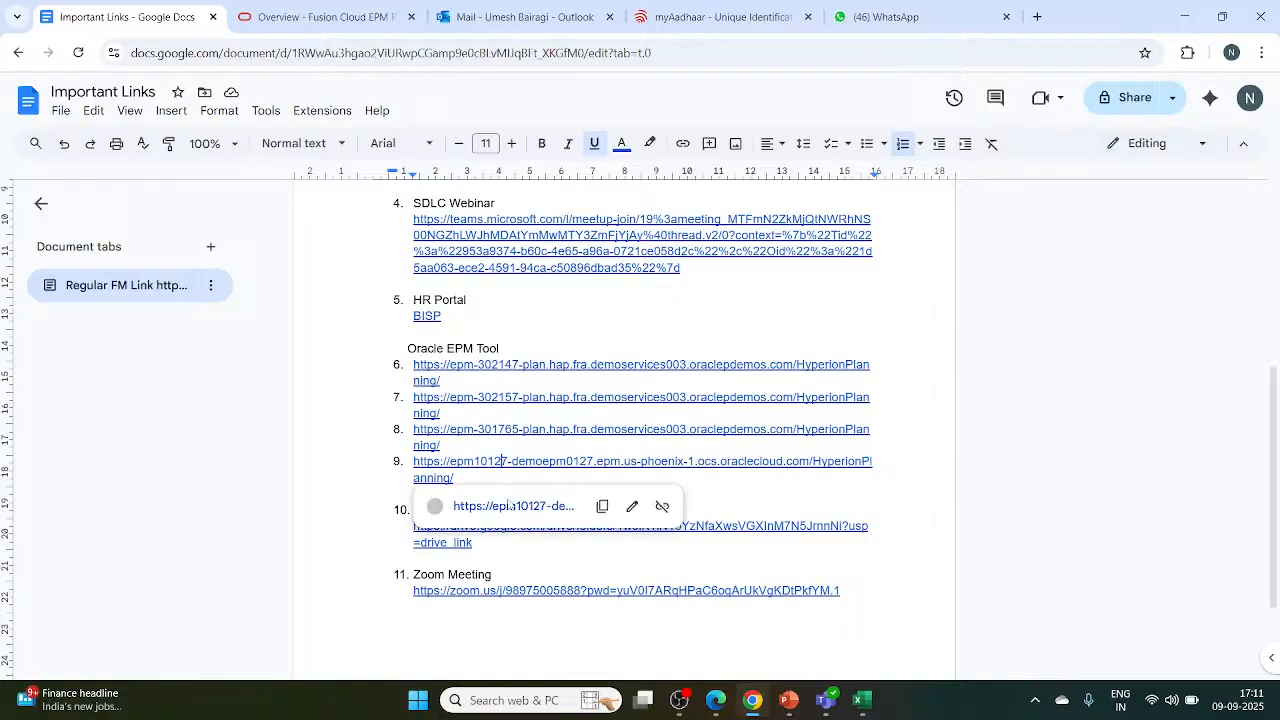
pyautogui.click(509, 506)
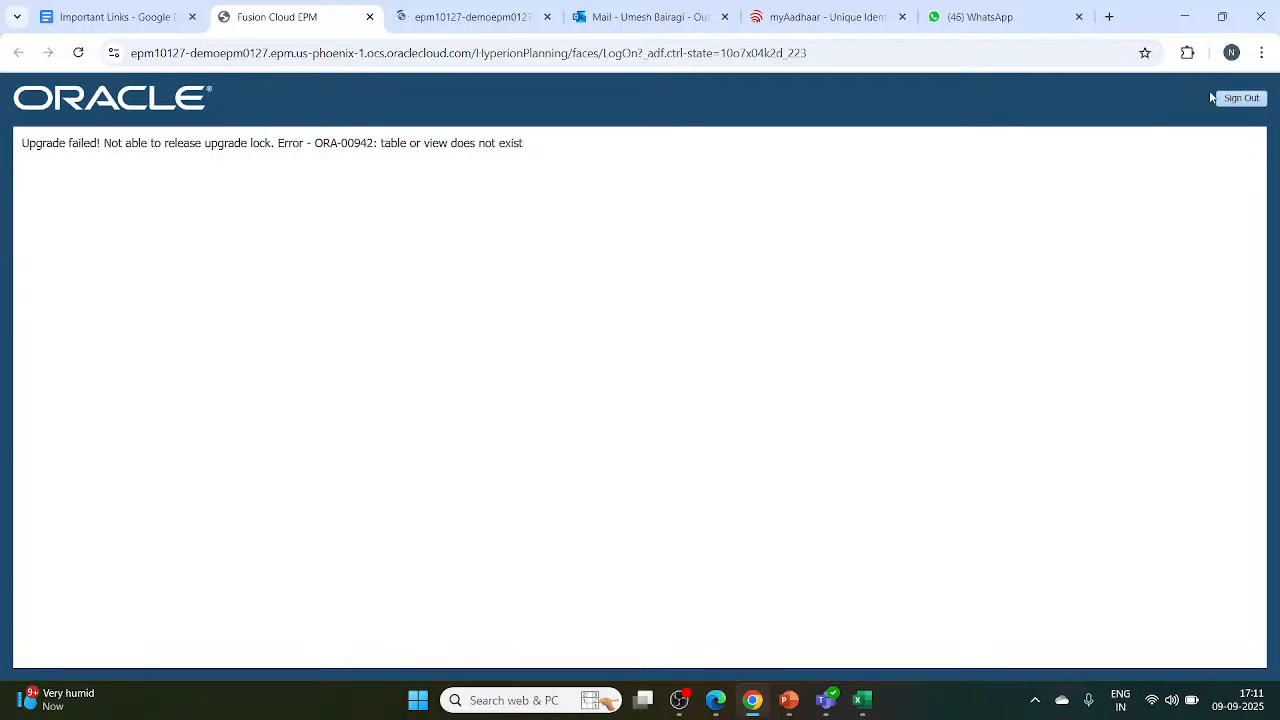
pyautogui.click(1240, 98)
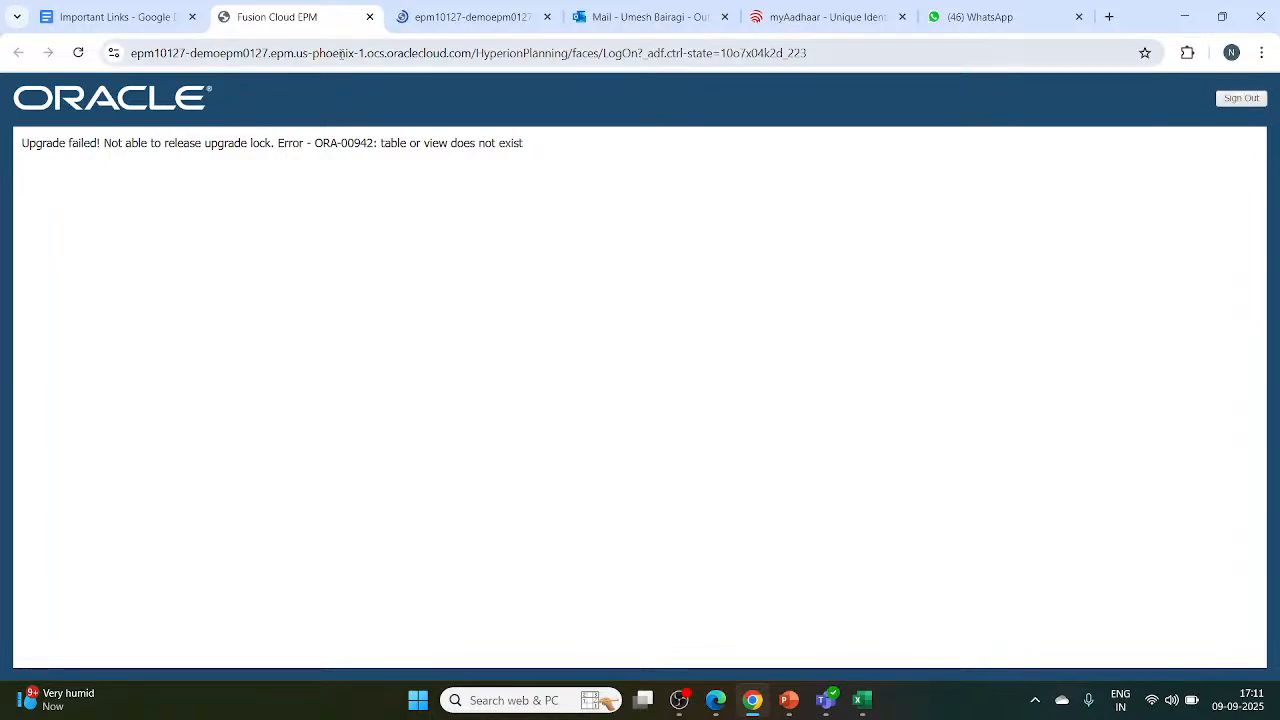
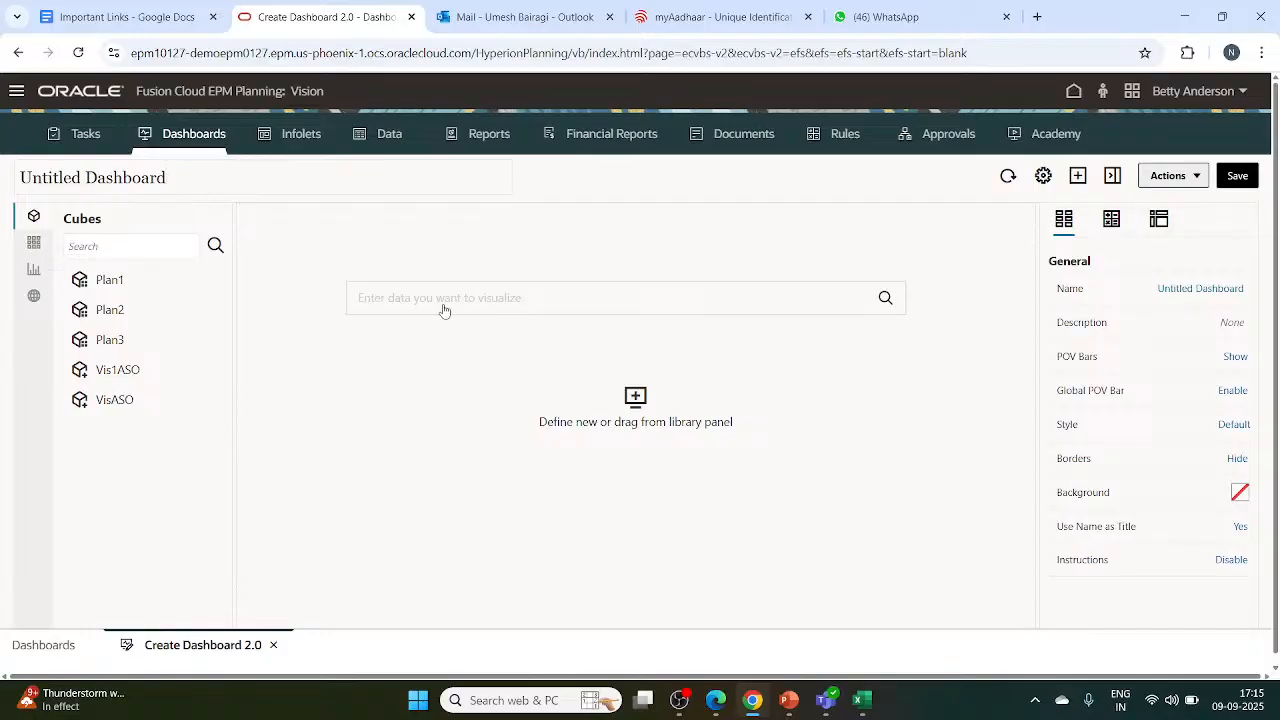
# Add the 1 Revenue Plan by Market Size form from the library to the untitled dashboard.
pyautogui.click(33, 243)
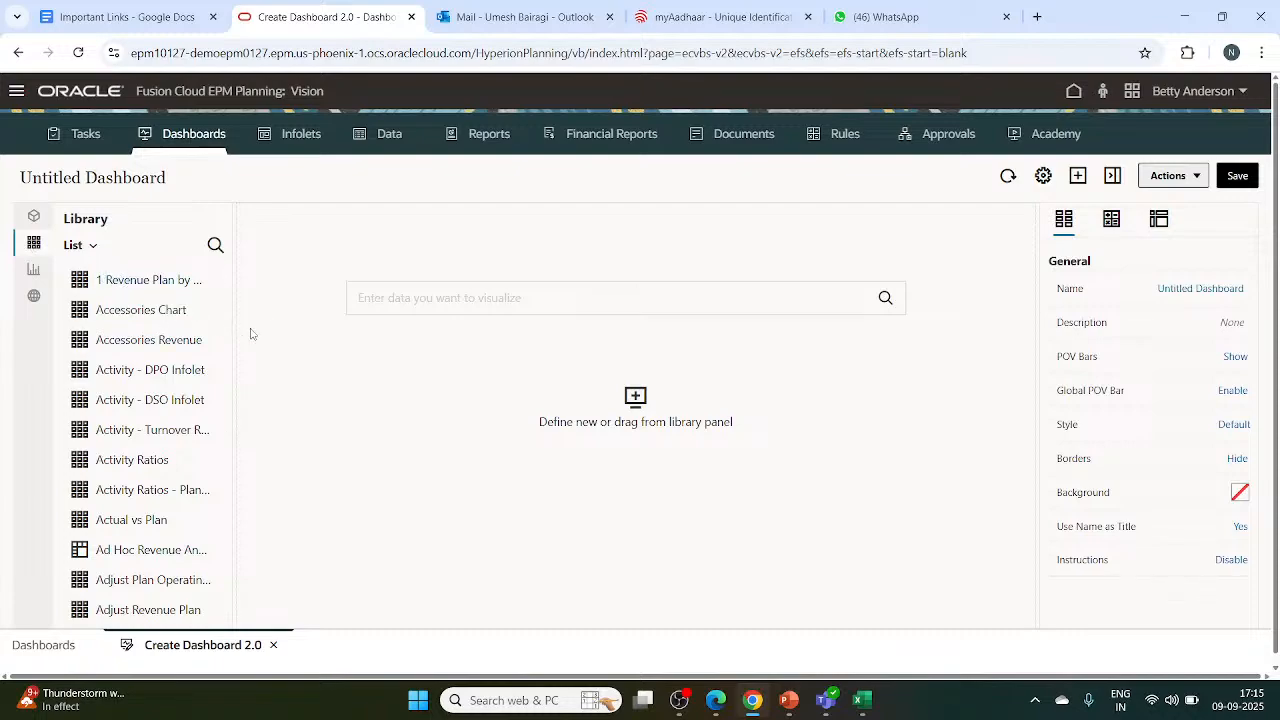
pyautogui.moveTo(79, 280); pyautogui.dragTo(448, 396)
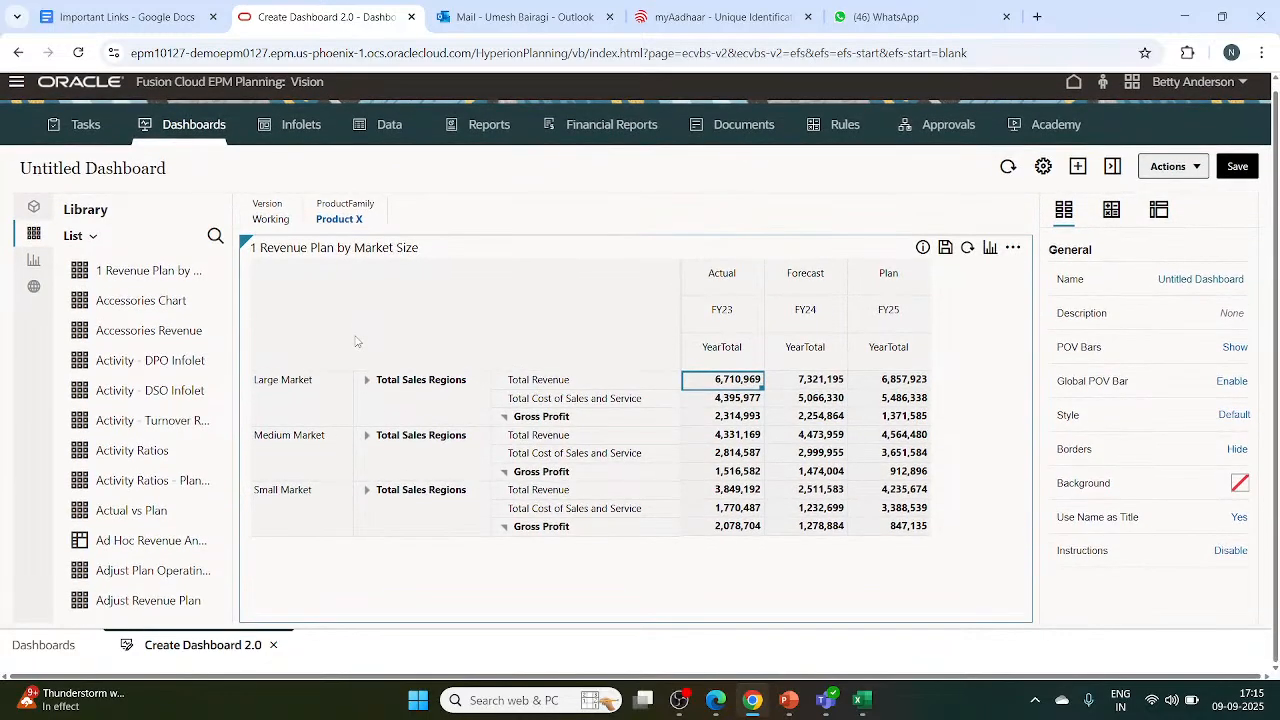
pyautogui.scroll(-1, 355, 341)
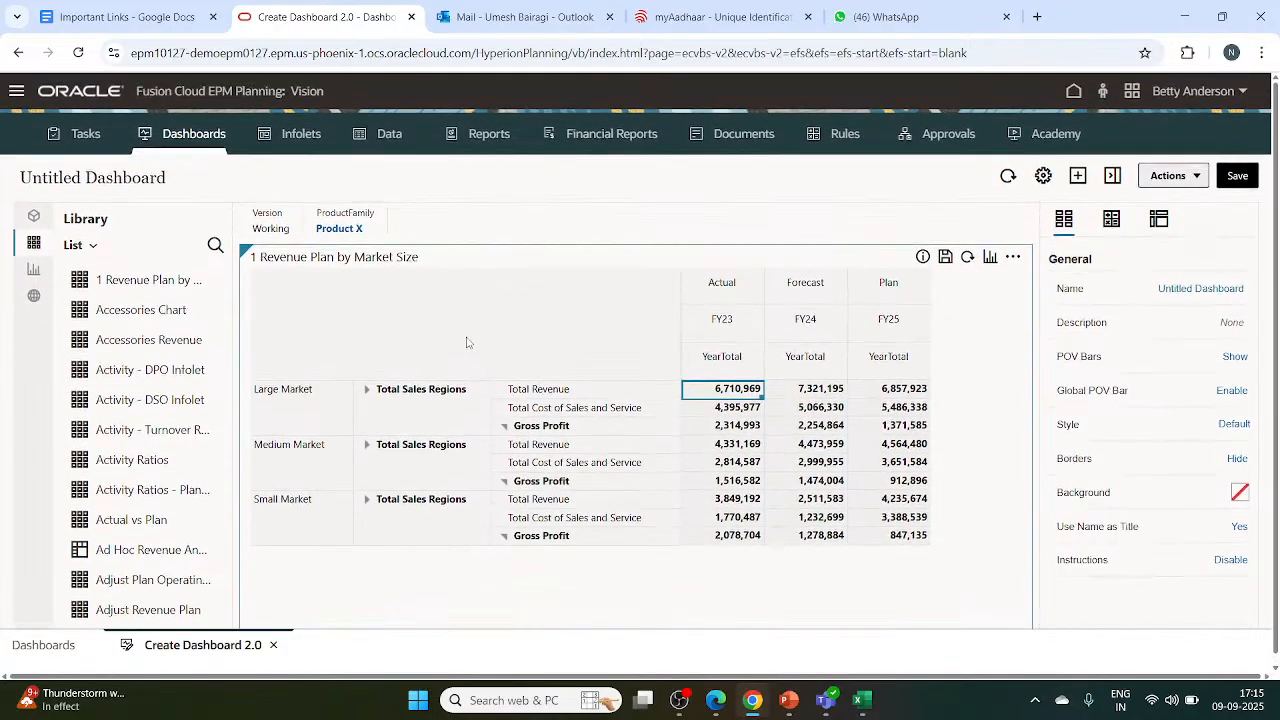
pyautogui.scroll(1, 466, 343)
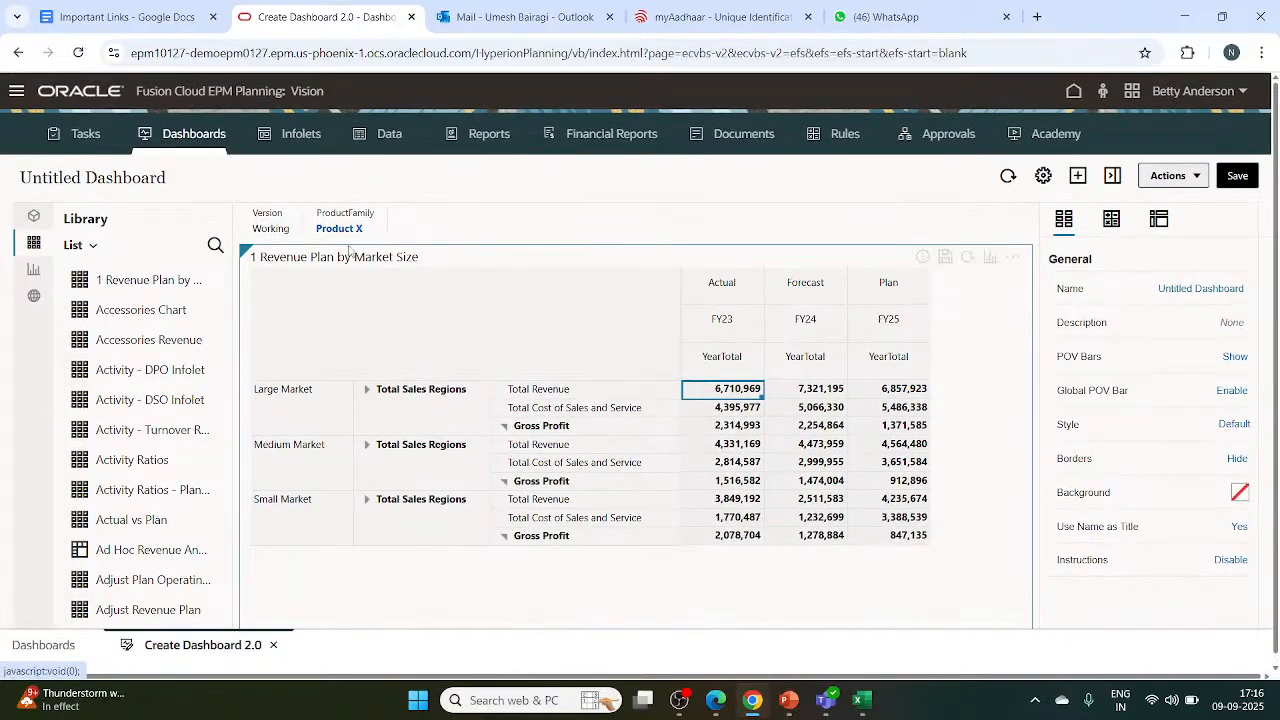
pyautogui.scroll(-1, 446, 338)
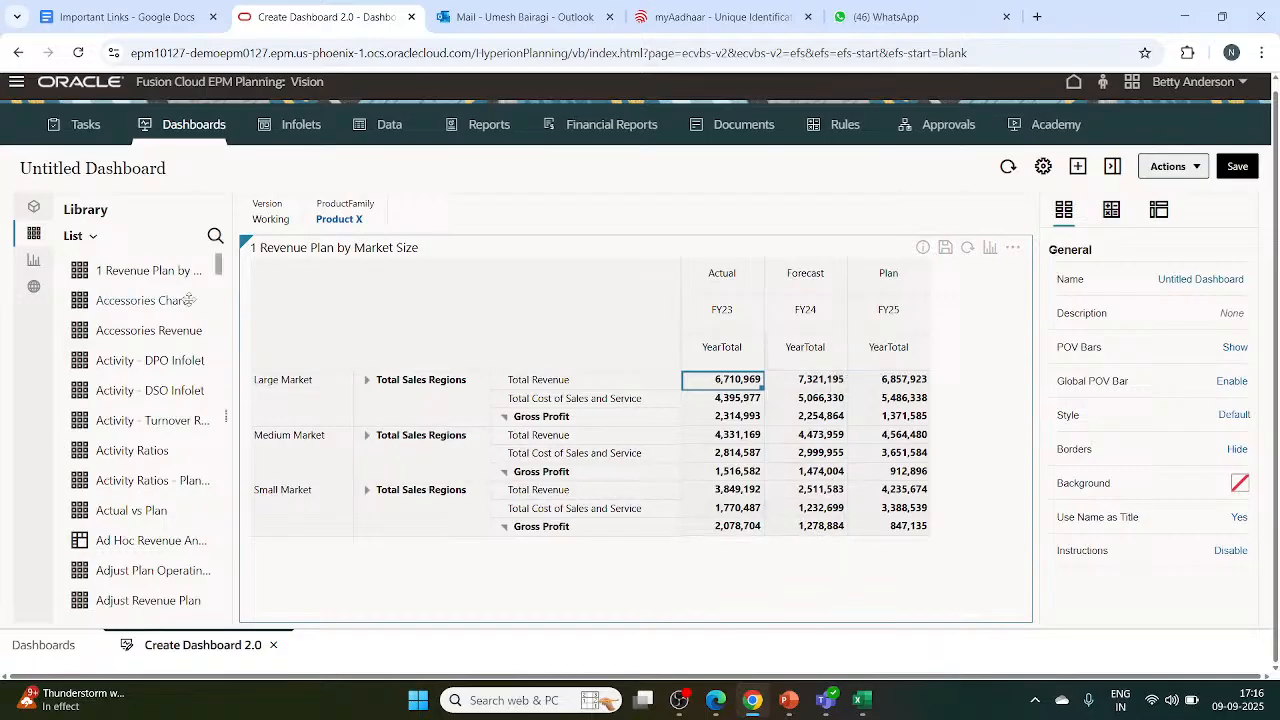
# Collapse the Gross Profit rows for the Large, Medium and Small Market in the revenue plan form.
pyautogui.scroll(-3, 163, 360)
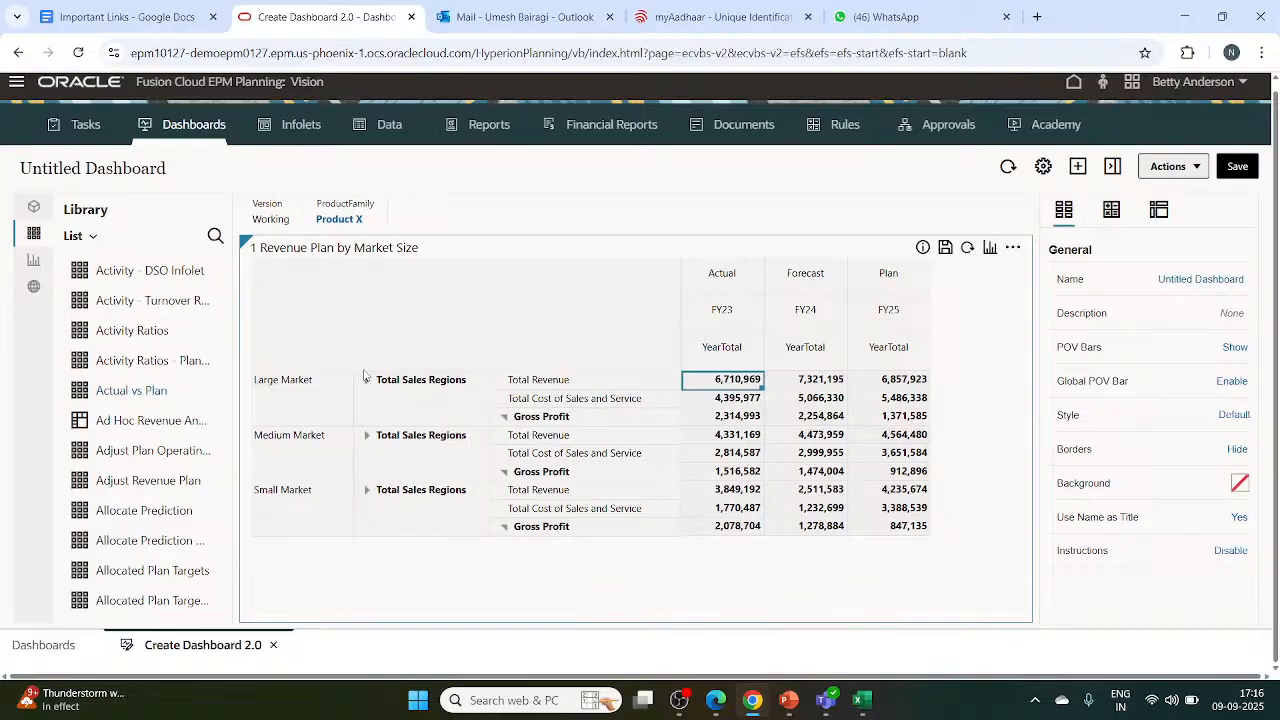
pyautogui.click(504, 418)
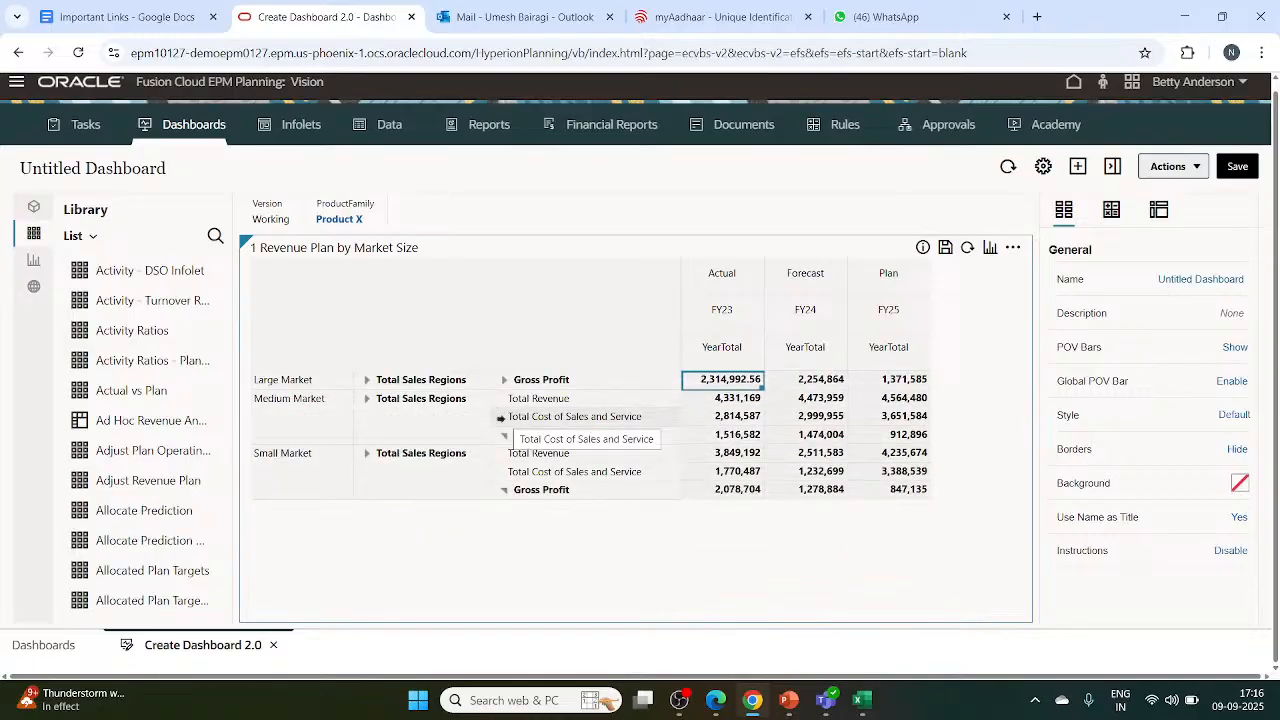
pyautogui.click(505, 436)
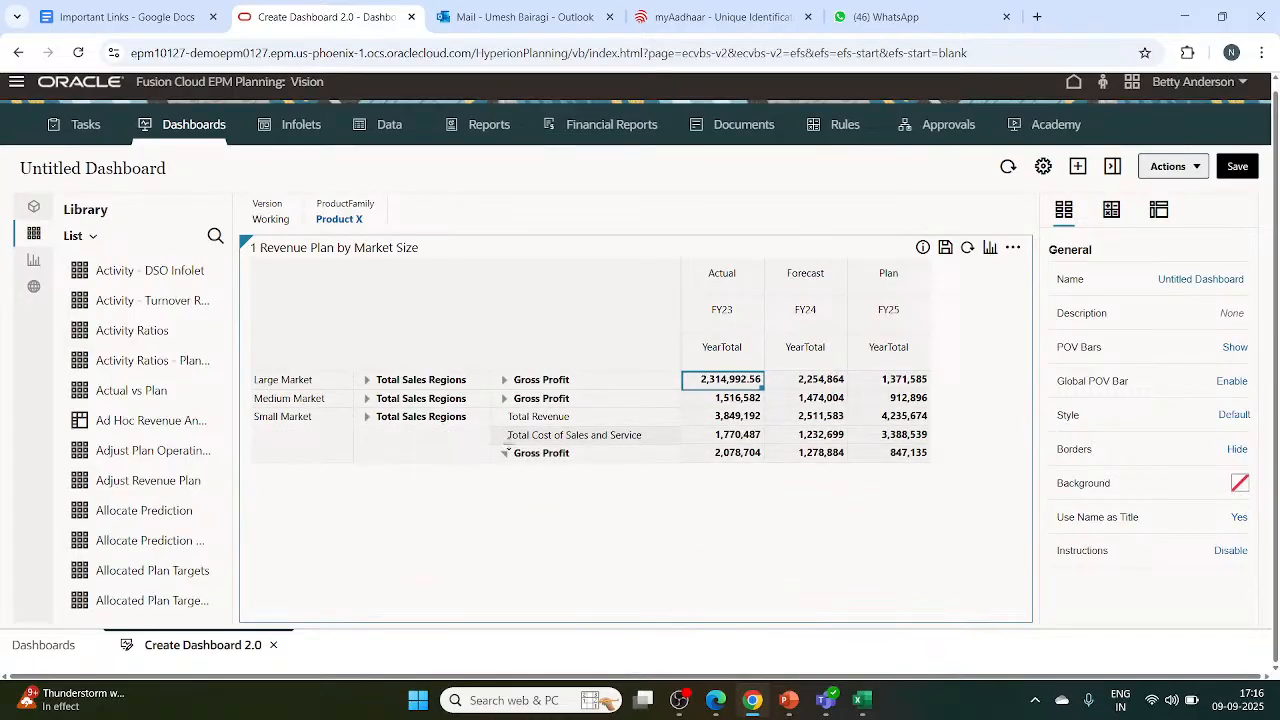
pyautogui.click(505, 455)
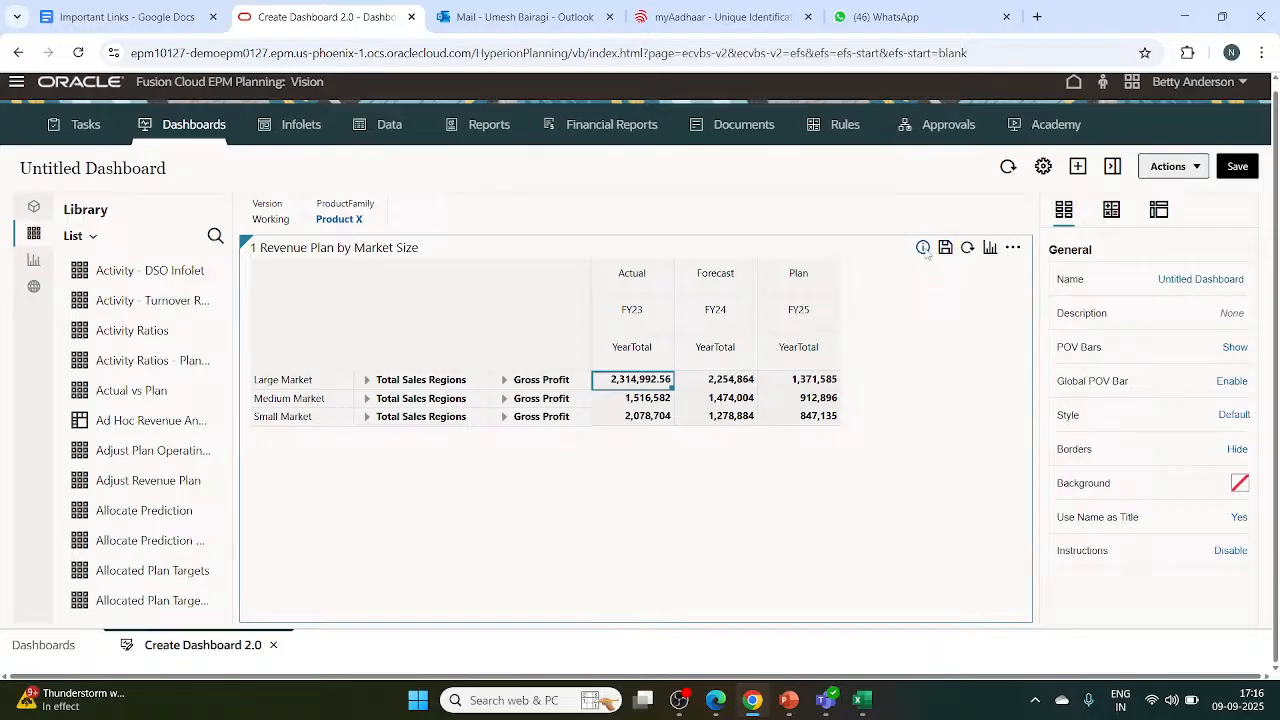
pyautogui.click(1013, 249)
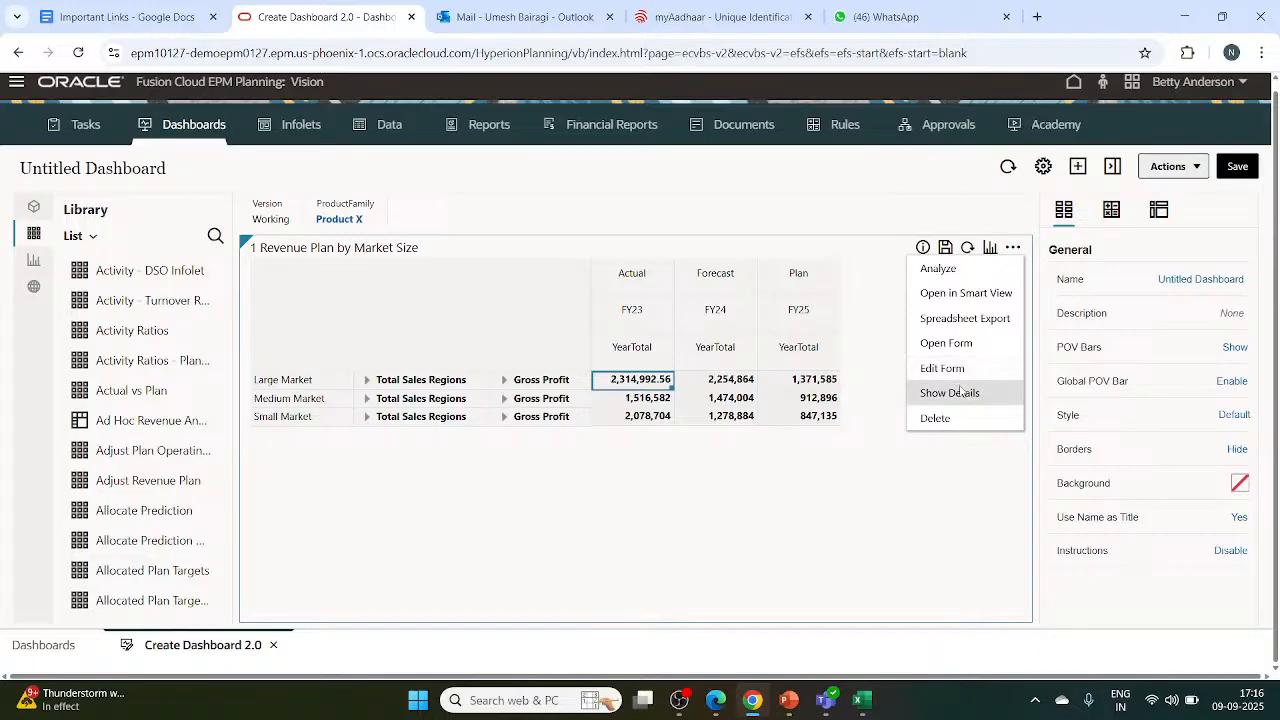
pyautogui.click(894, 487)
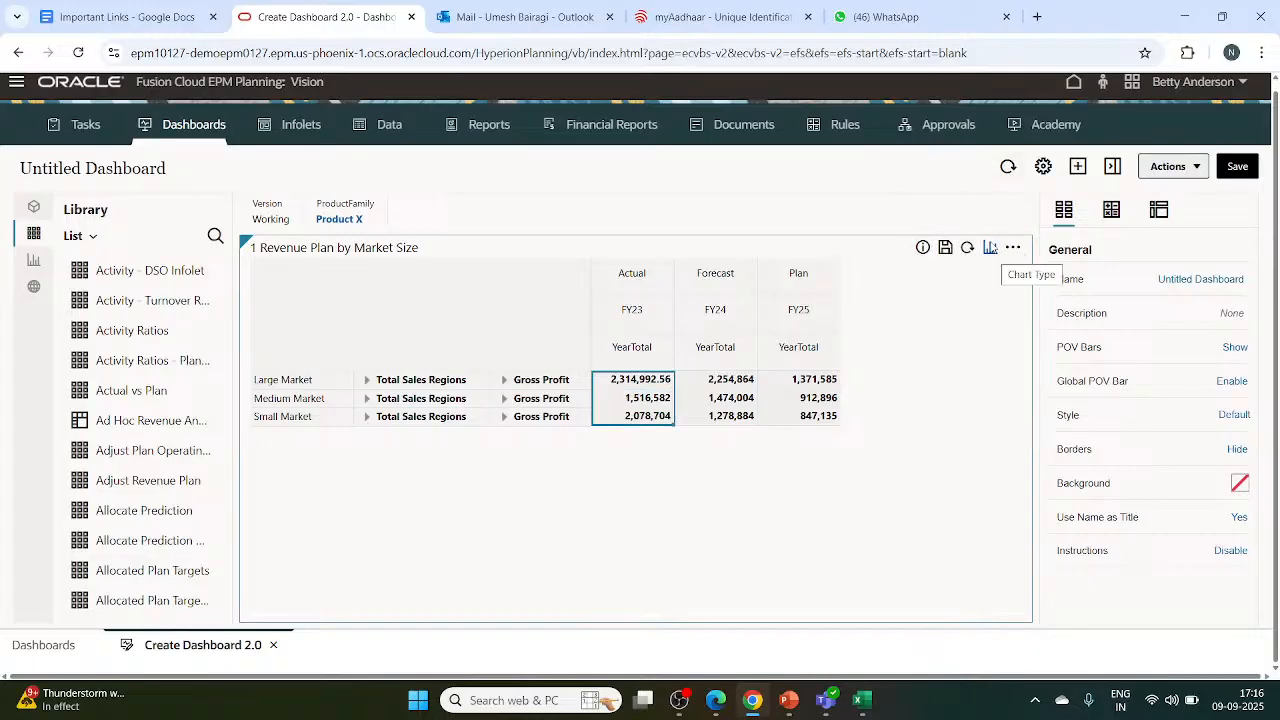
# Try the 1 Revenue Plan by Market Size form as an area, bar and bubble chart, ending with a line chart.
pyautogui.click(990, 248)
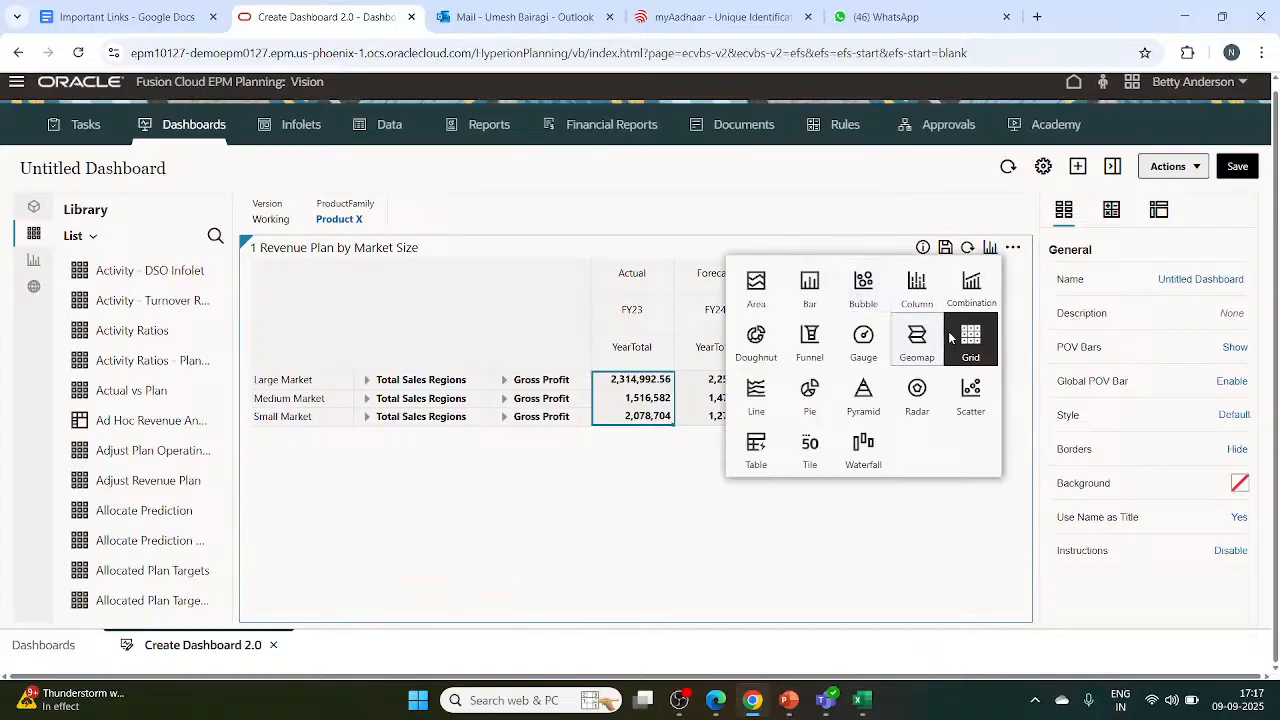
pyautogui.click(757, 286)
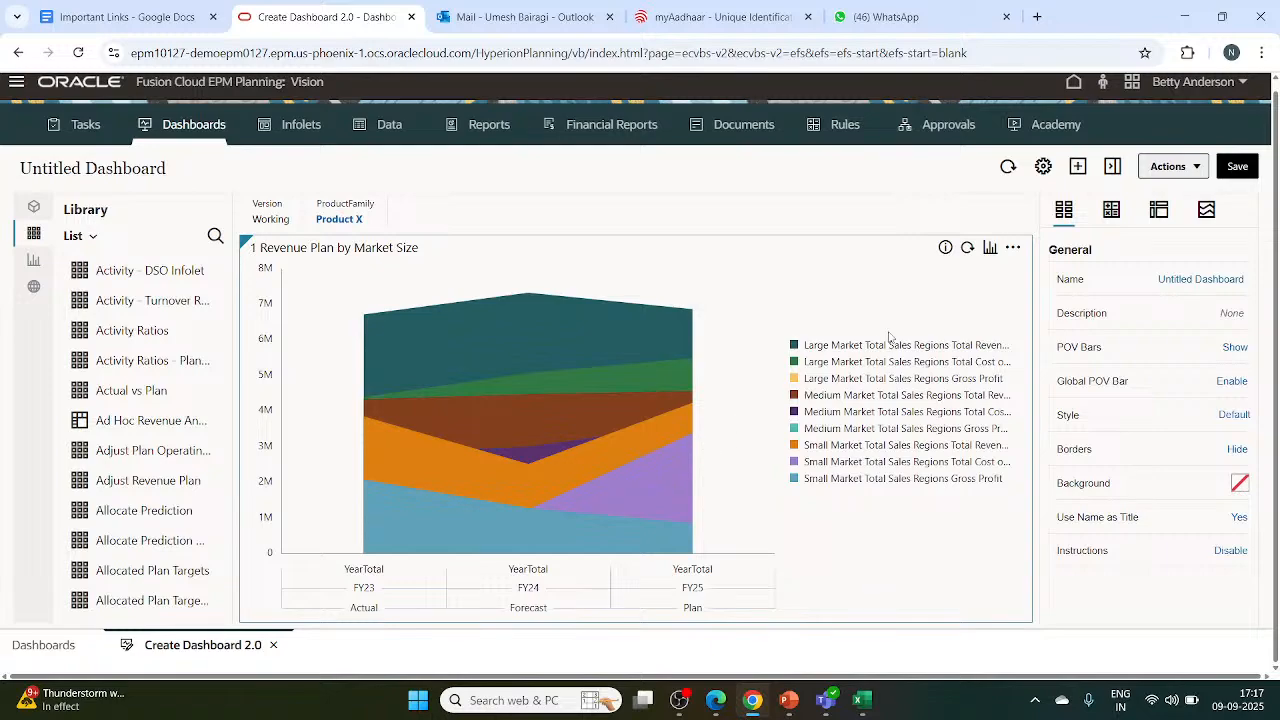
pyautogui.click(990, 248)
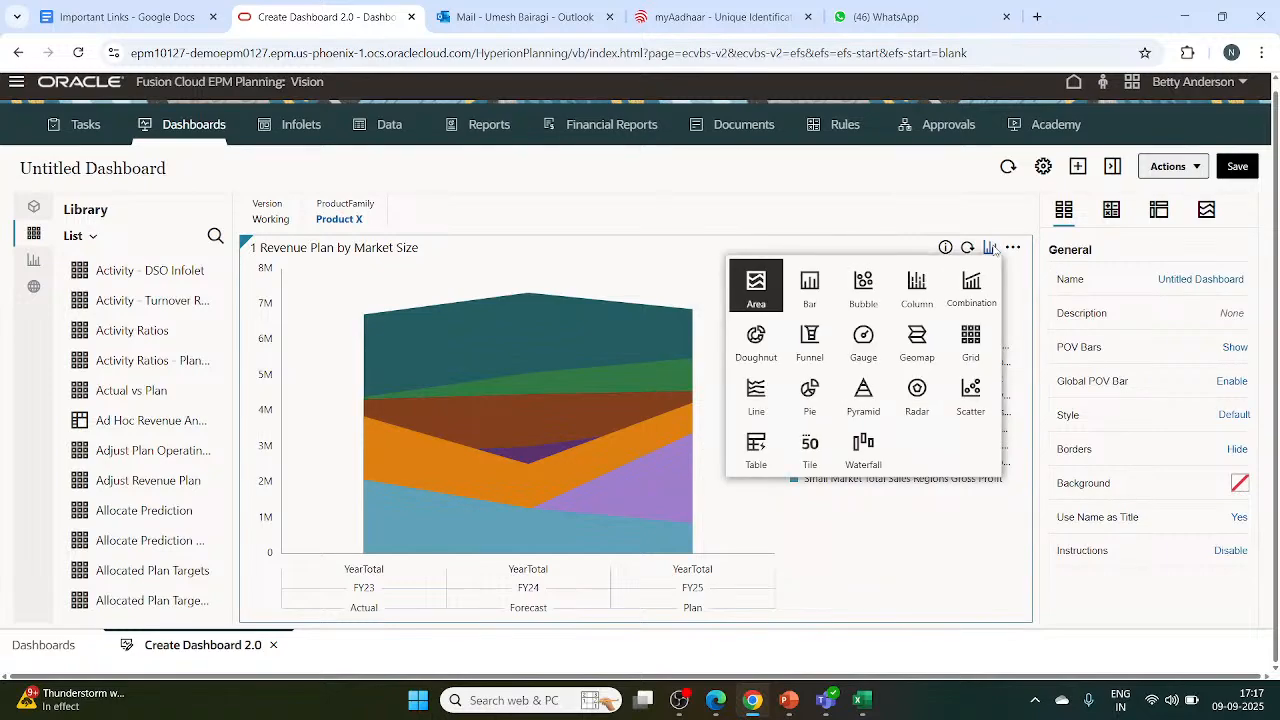
pyautogui.click(808, 290)
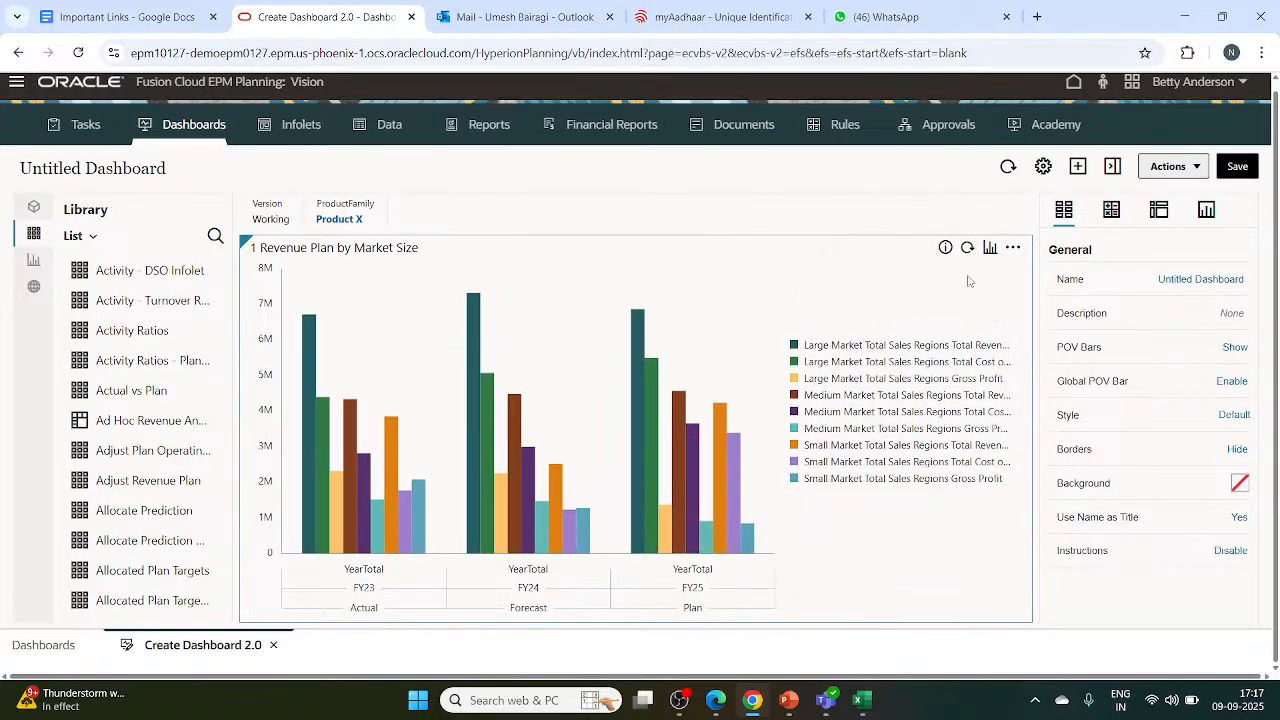
pyautogui.click(990, 248)
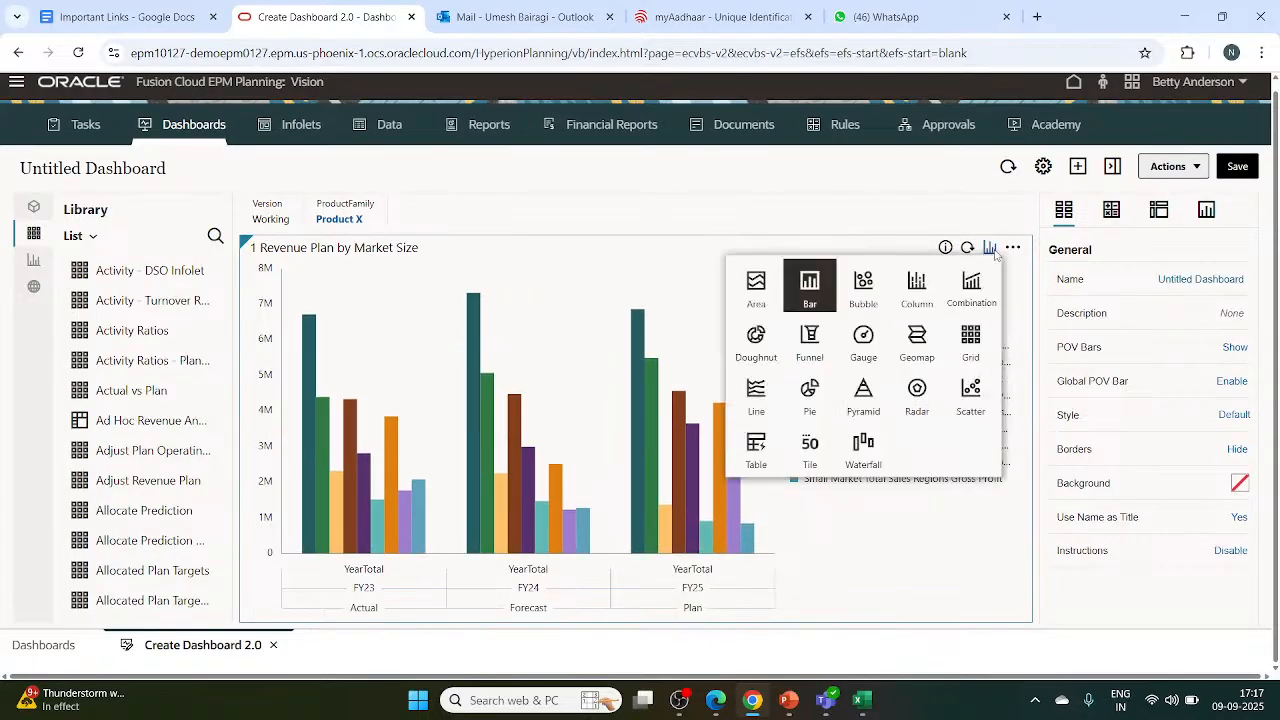
pyautogui.click(864, 287)
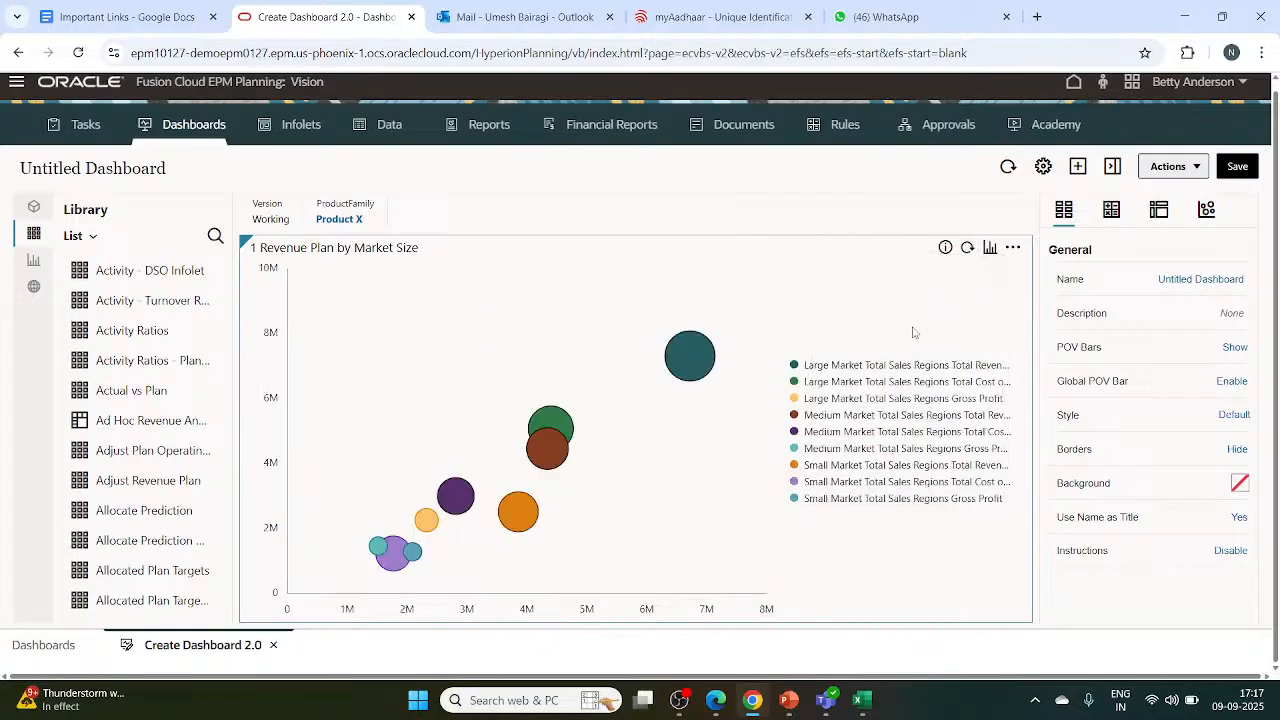
pyautogui.click(992, 248)
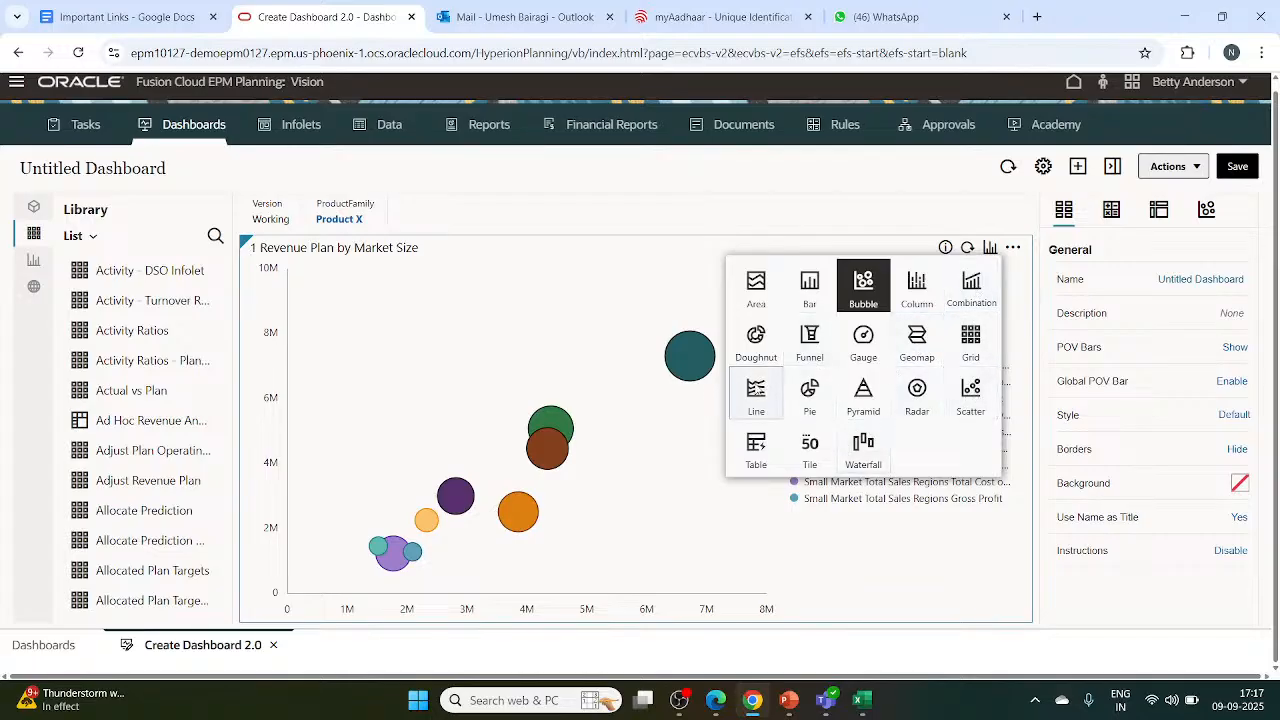
pyautogui.click(756, 395)
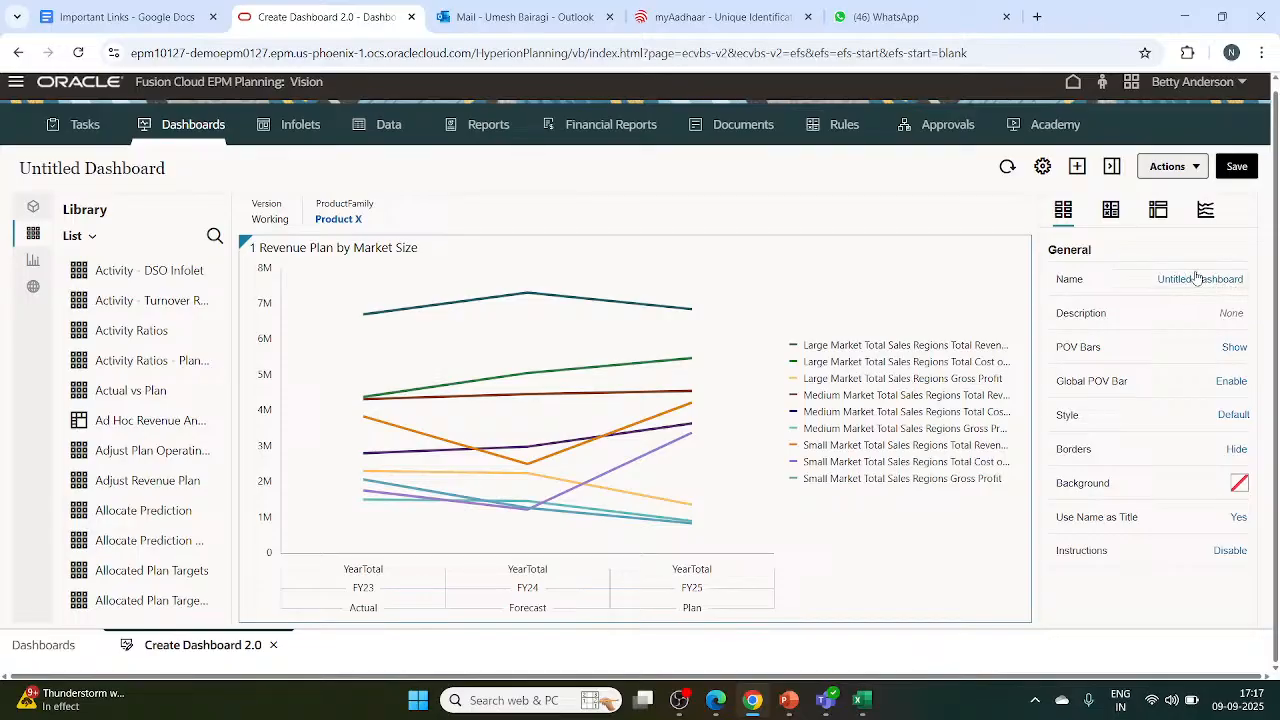
# Rename the dashboard to Revenue plan Dashboard.
pyautogui.press('BackSpace')
pyautogui.press('BackSpace')
pyautogui.press('BackSpace')
pyautogui.press('BackSpace')
pyautogui.press('BackSpace')
pyautogui.press('BackSpace')
pyautogui.press('BackSpace')
pyautogui.press('BackSpace')
pyautogui.press('BackSpace')
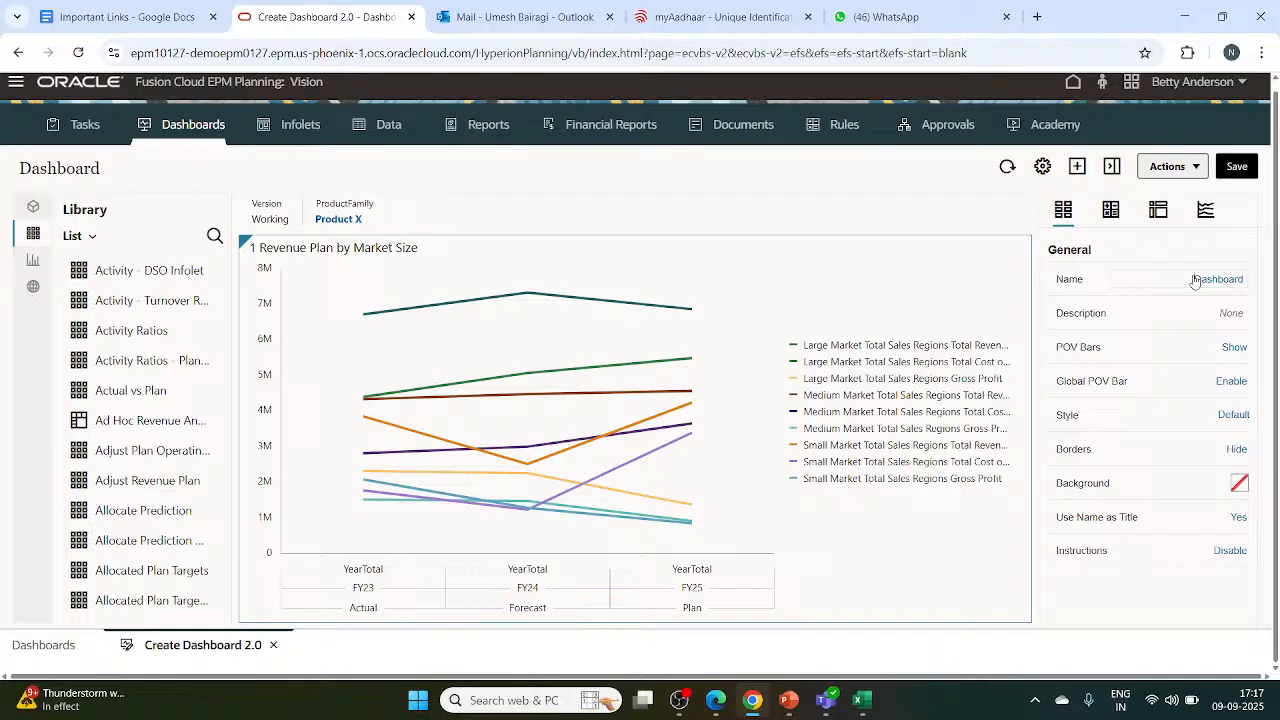
pyautogui.scroll(3, 73, 301)
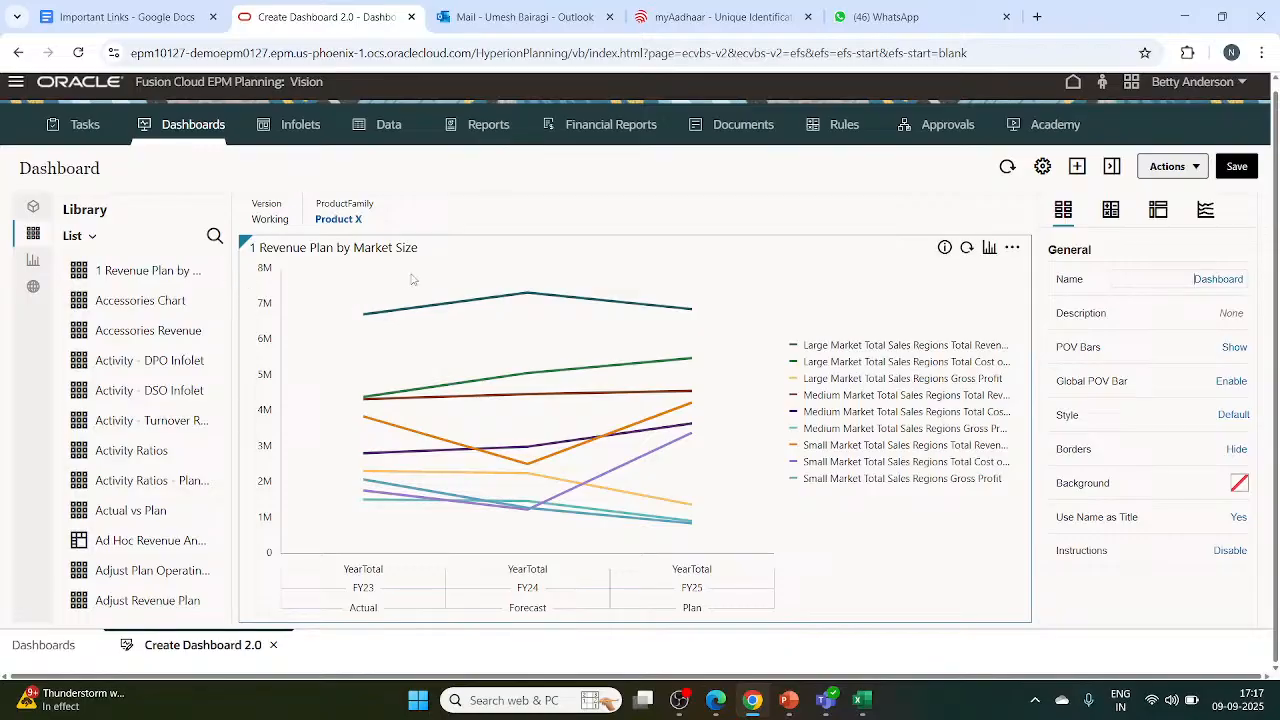
pyautogui.click(1116, 276)
pyautogui.write('Revenue ')
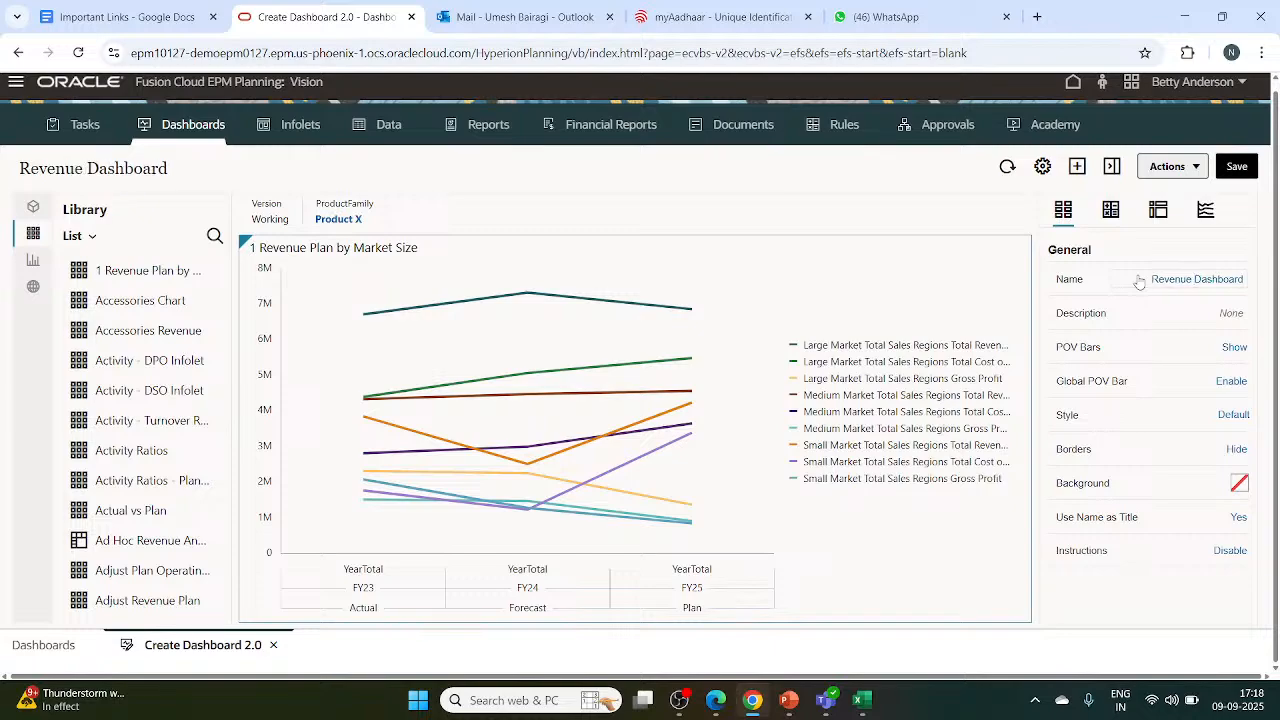
pyautogui.write('dashbo')
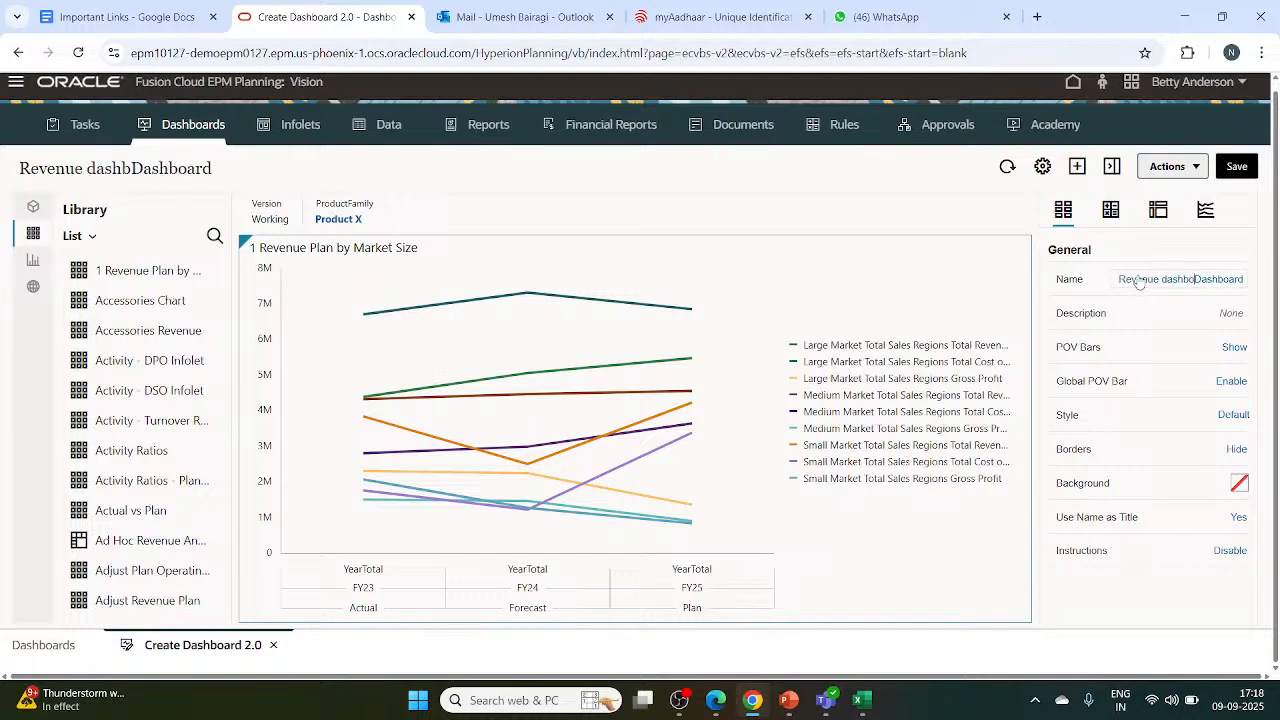
pyautogui.write('ard')
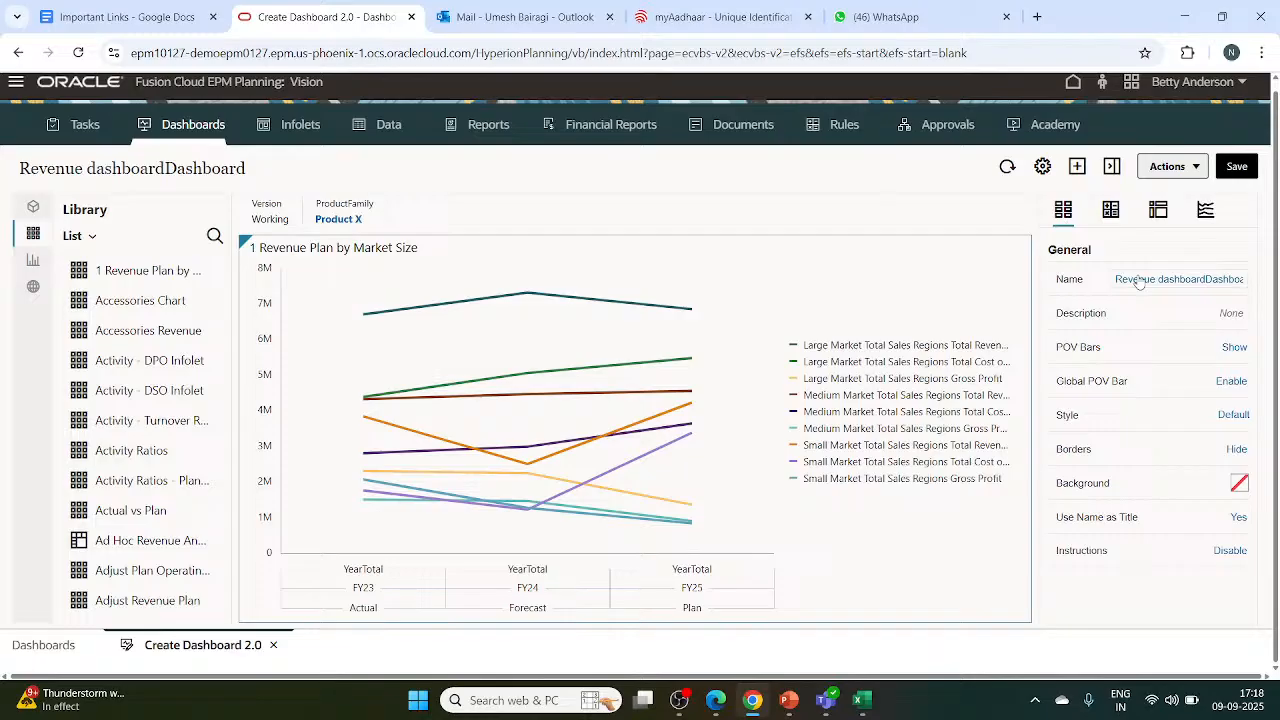
pyautogui.press('BackSpace')
pyautogui.press('BackSpace')
pyautogui.press('BackSpace')
pyautogui.press('BackSpace')
pyautogui.press('BackSpace')
pyautogui.press('BackSpace')
pyautogui.press('BackSpace')
pyautogui.press('BackSpace')
pyautogui.press('BackSpace')
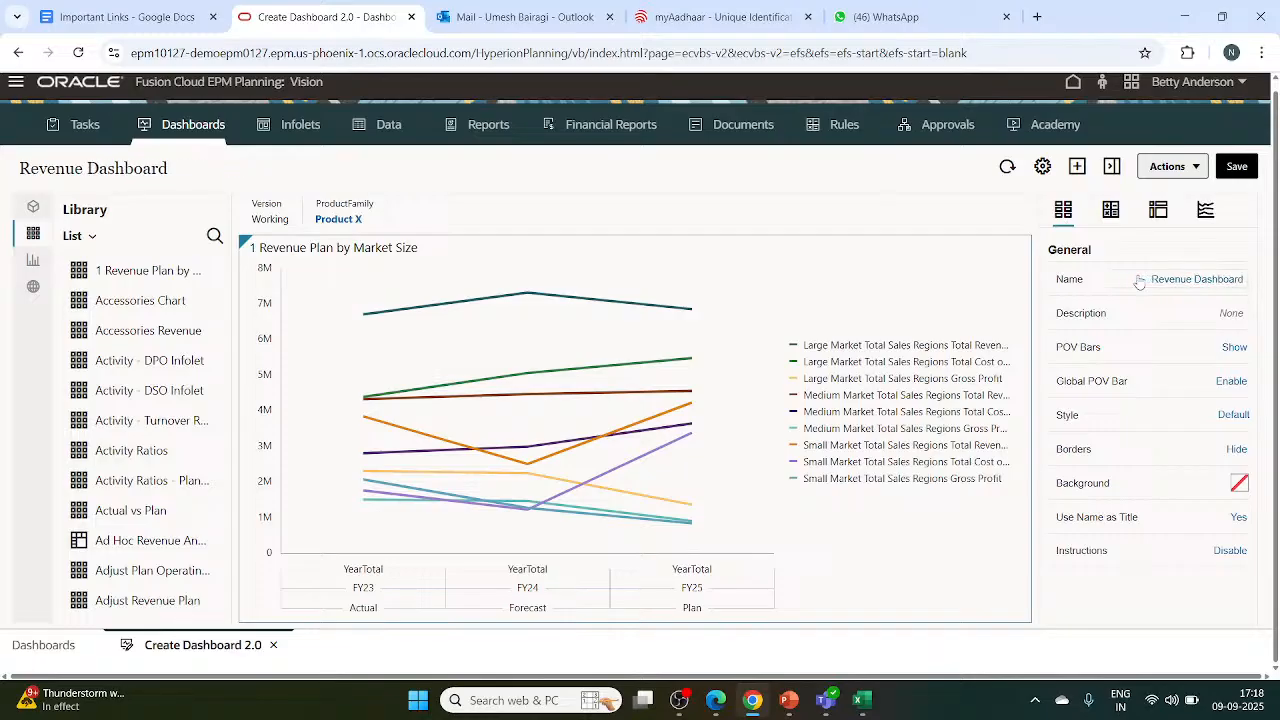
pyautogui.write('pl')
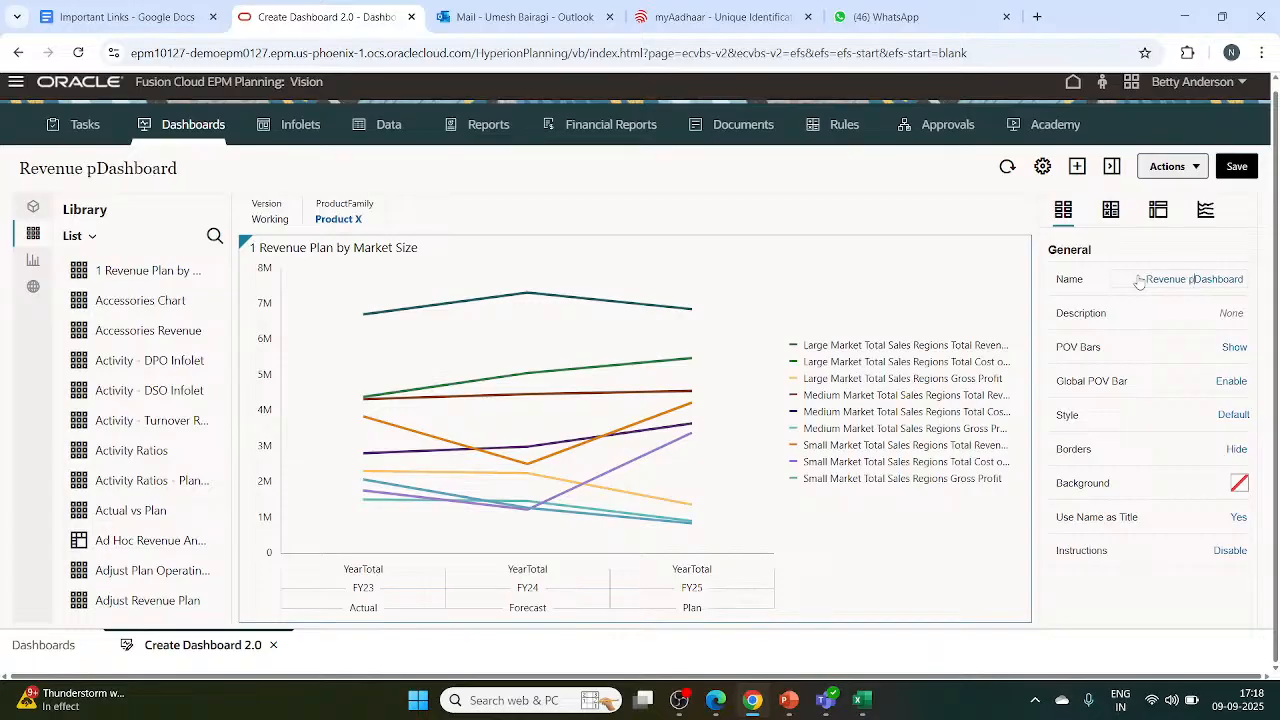
pyautogui.write('an')
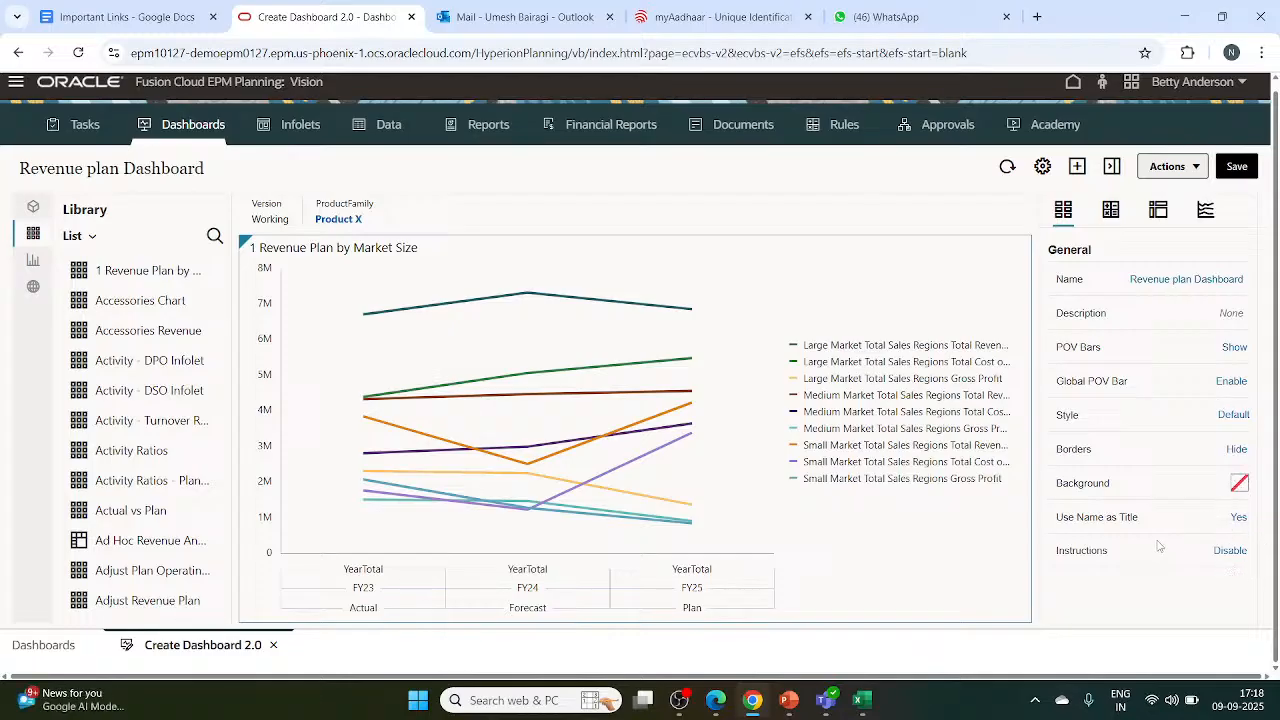
# Give the revenue plan chart a gradient background in the pale cream color #fff8dc.
pyautogui.moveTo(819, 565)
pyautogui.click(1113, 210)
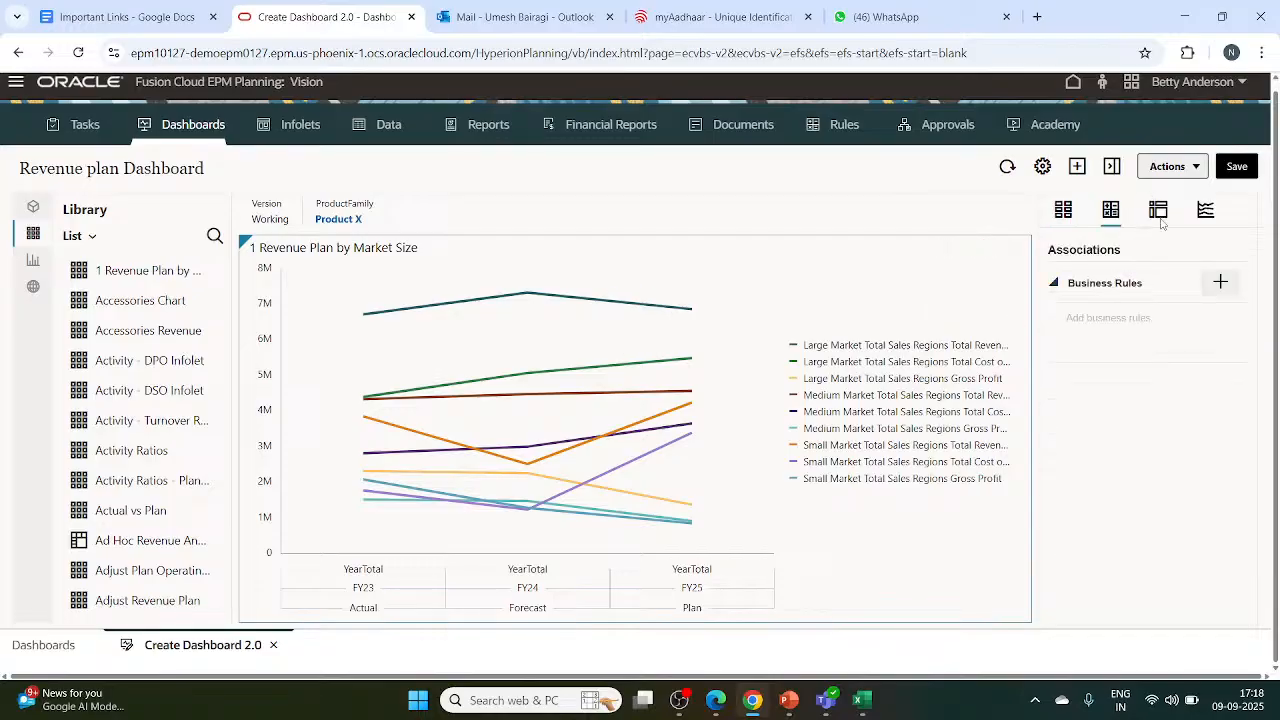
pyautogui.click(1158, 212)
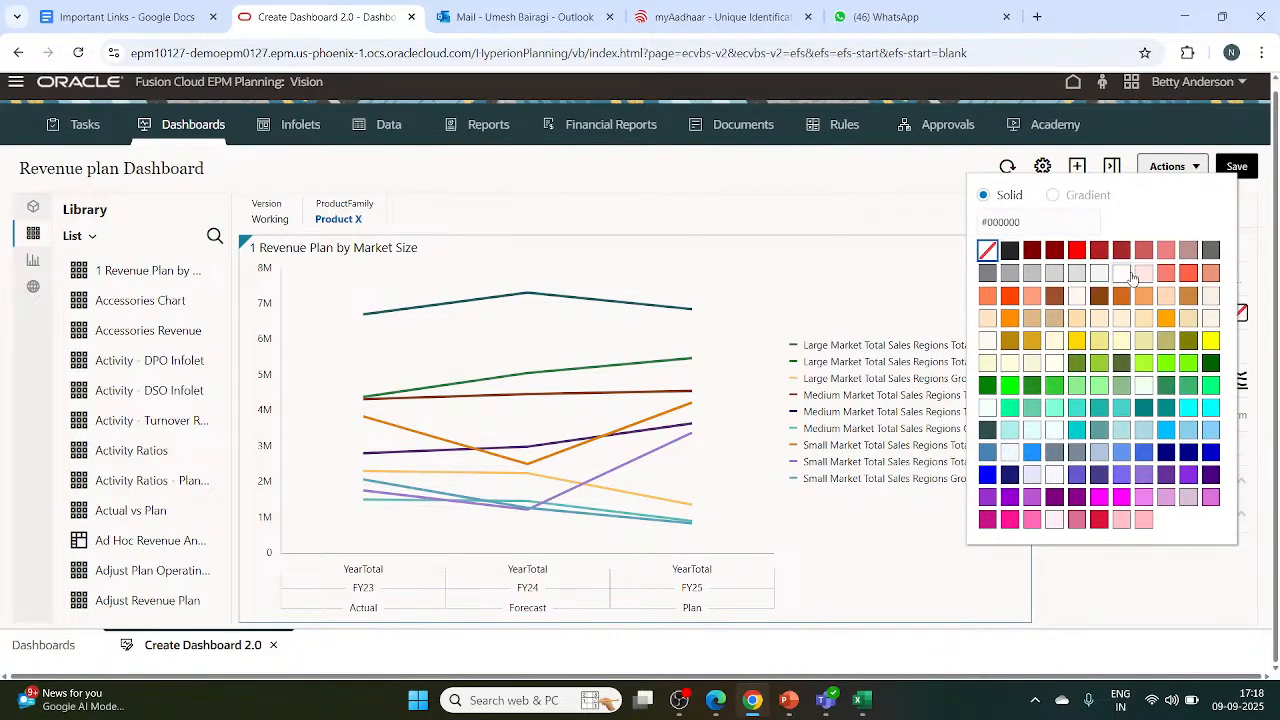
pyautogui.click(1054, 341)
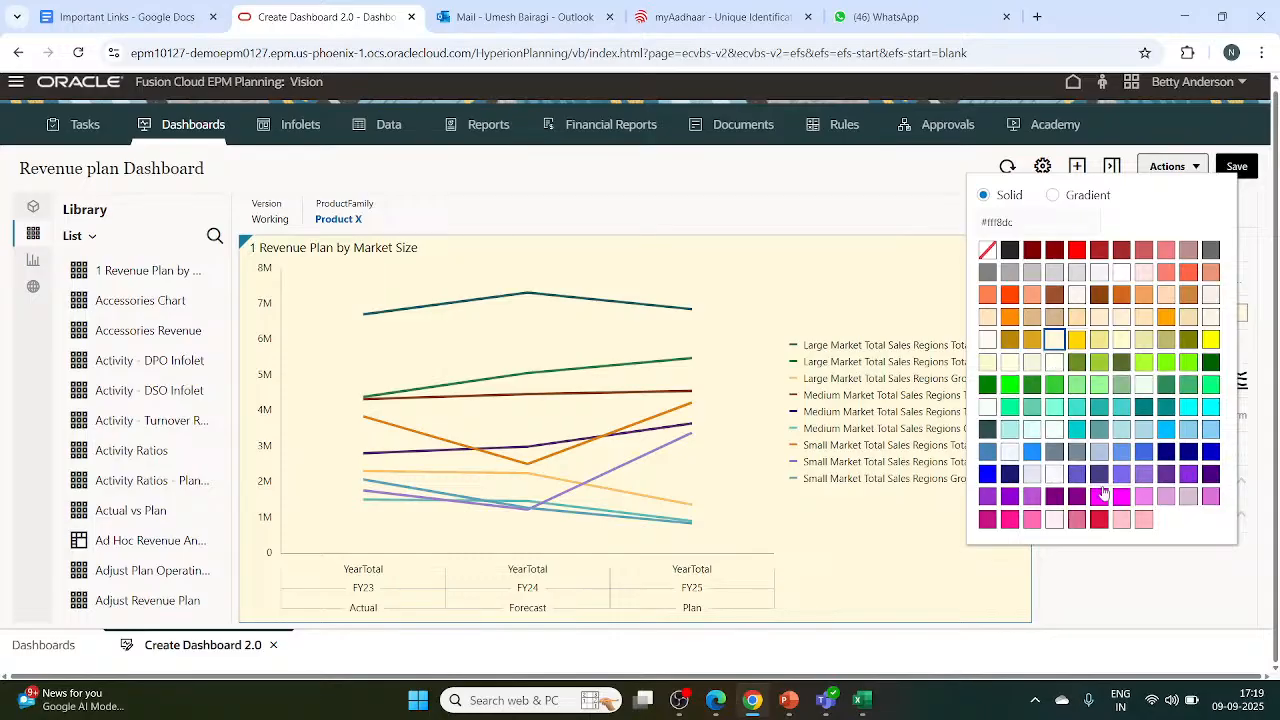
pyautogui.click(1052, 196)
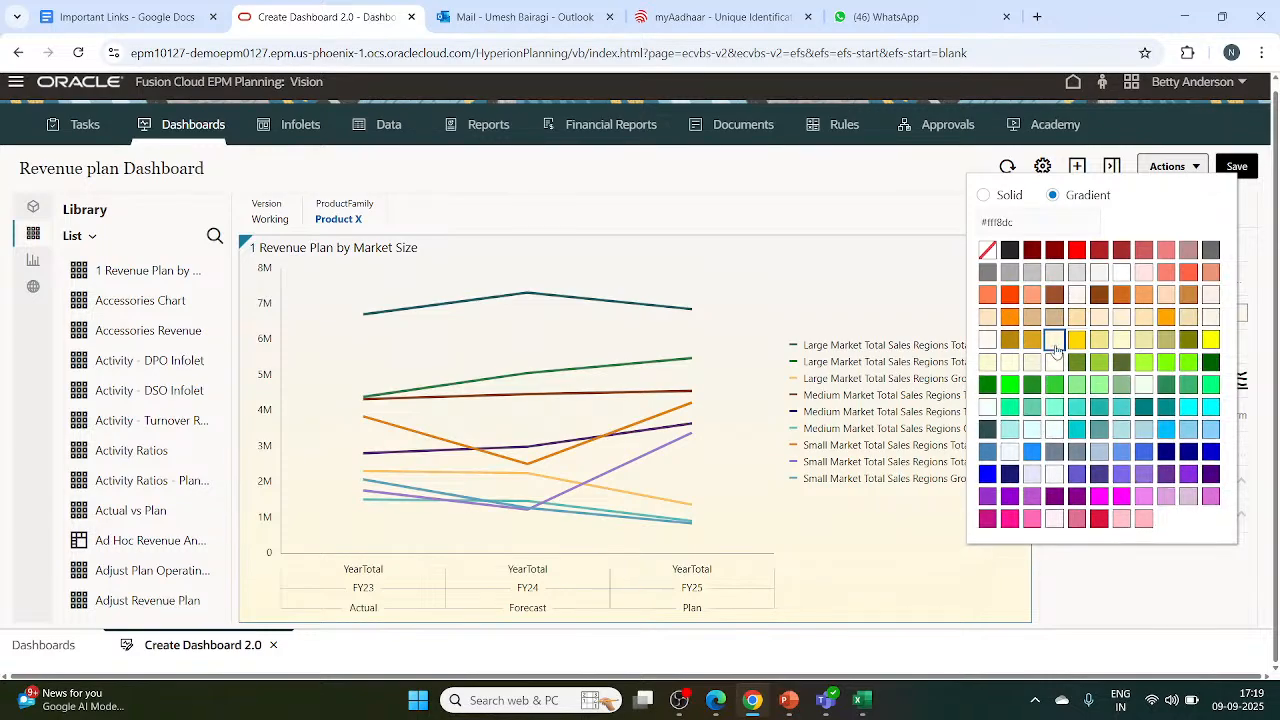
pyautogui.click(1201, 600)
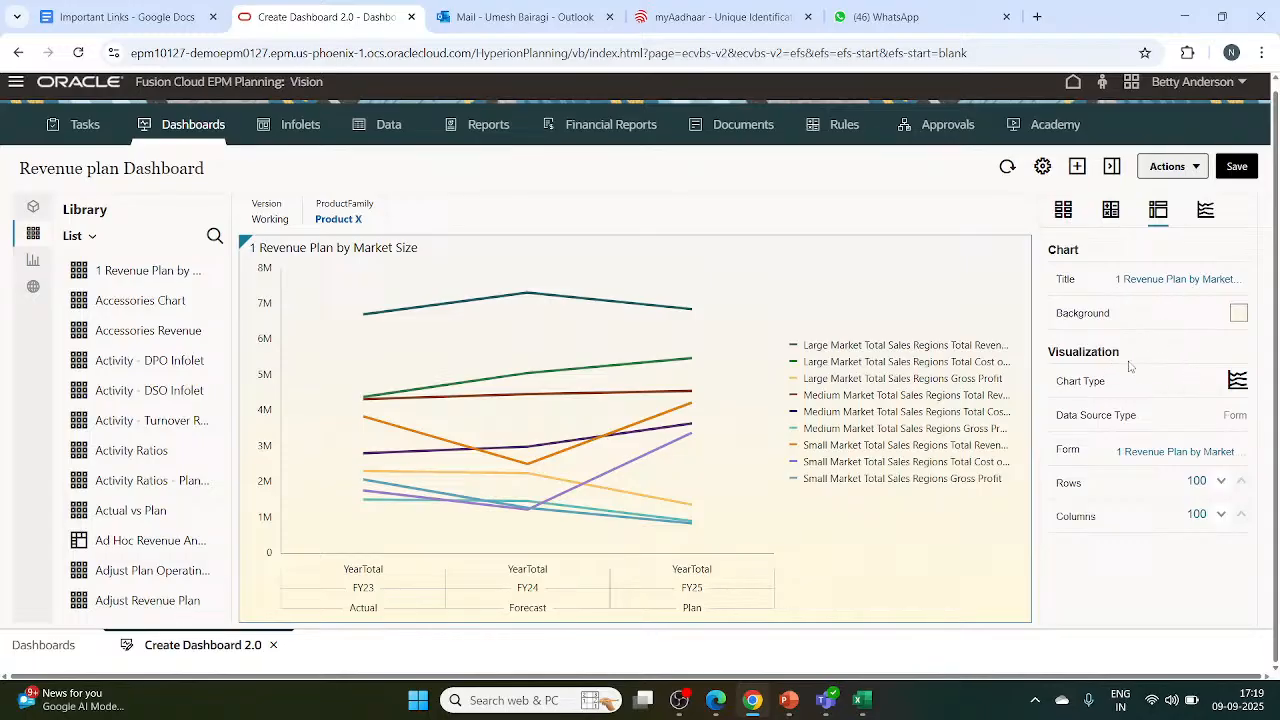
# Change the revenue plan chart to a pie chart and set both its rows and columns to 98.
pyautogui.click(1241, 384)
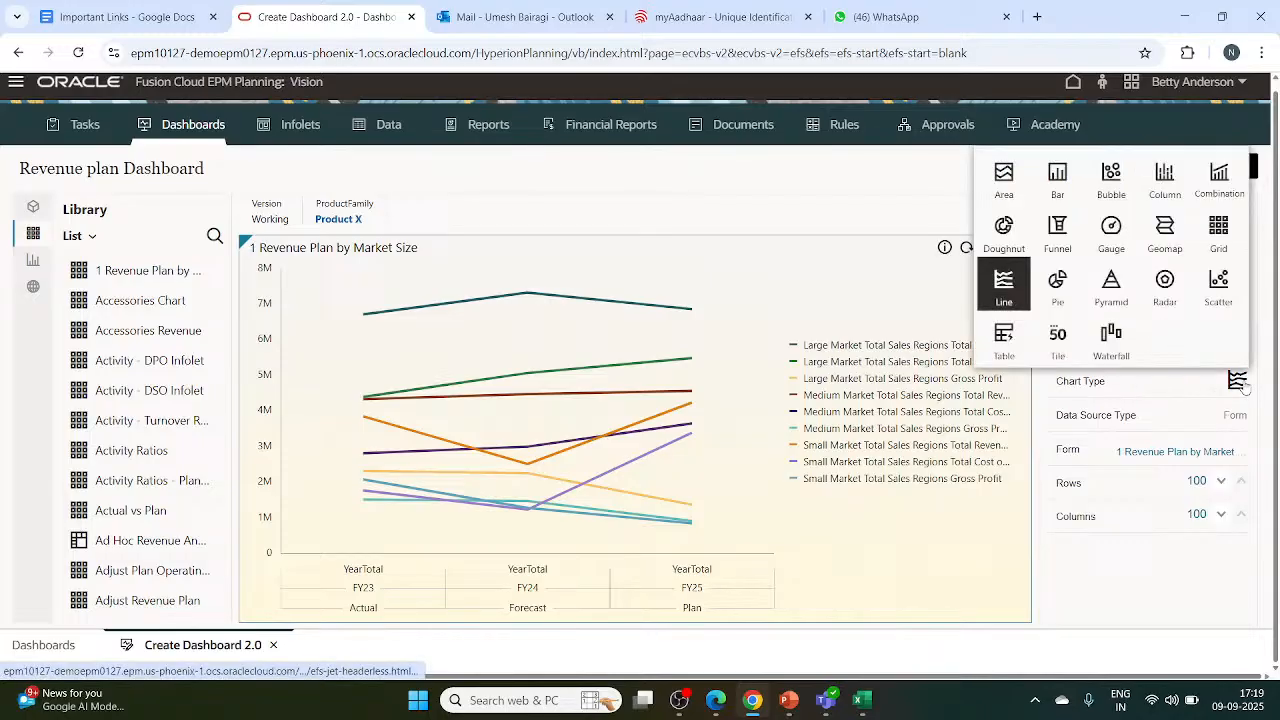
pyautogui.click(1059, 287)
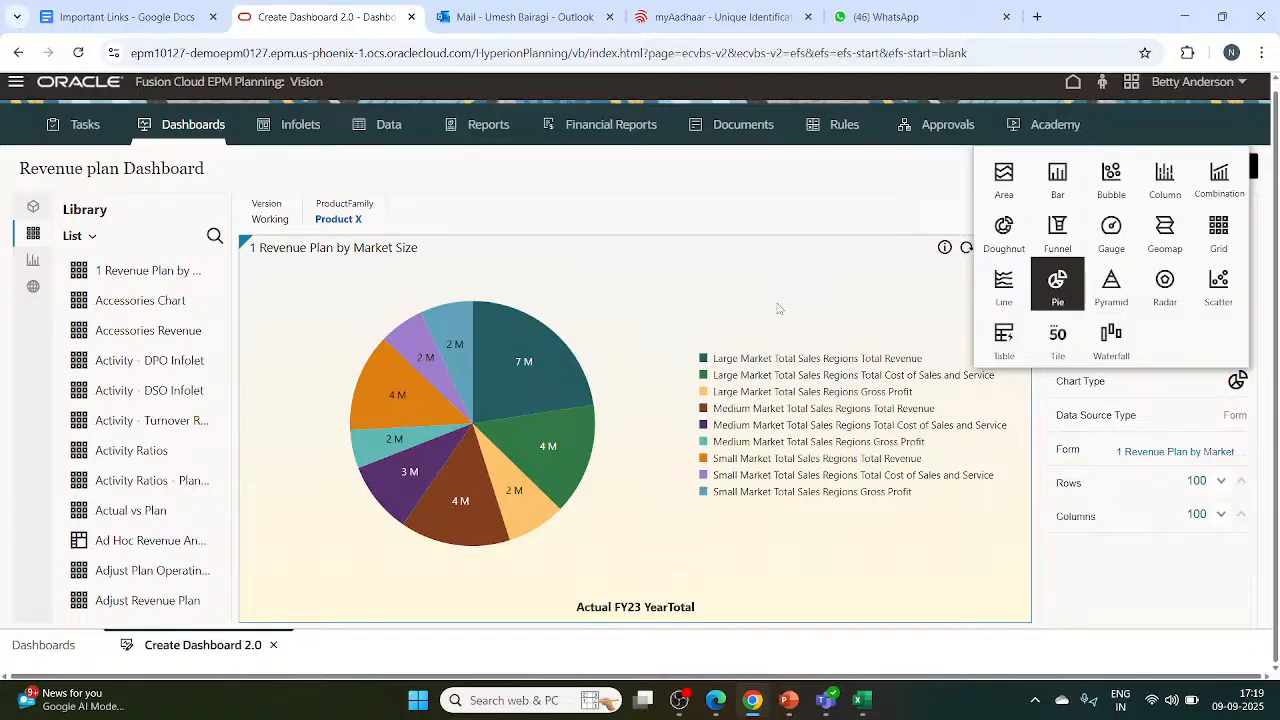
pyautogui.click(1135, 600)
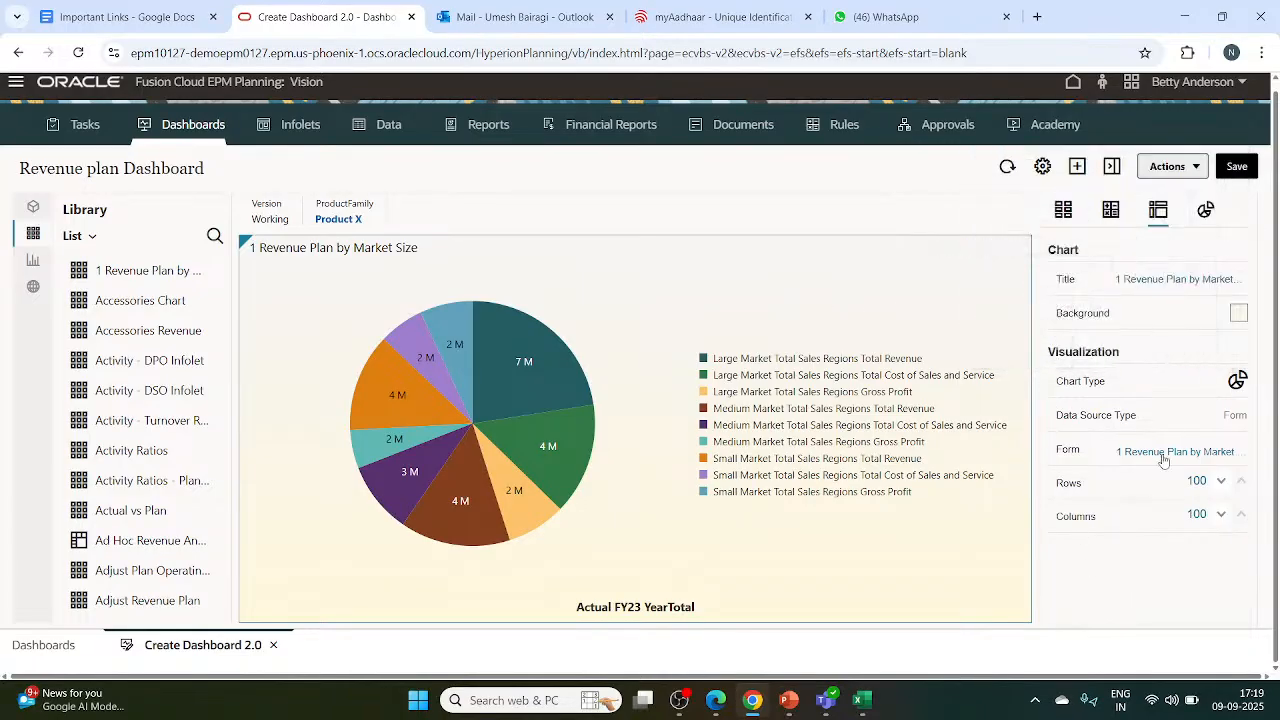
pyautogui.click(1221, 483)
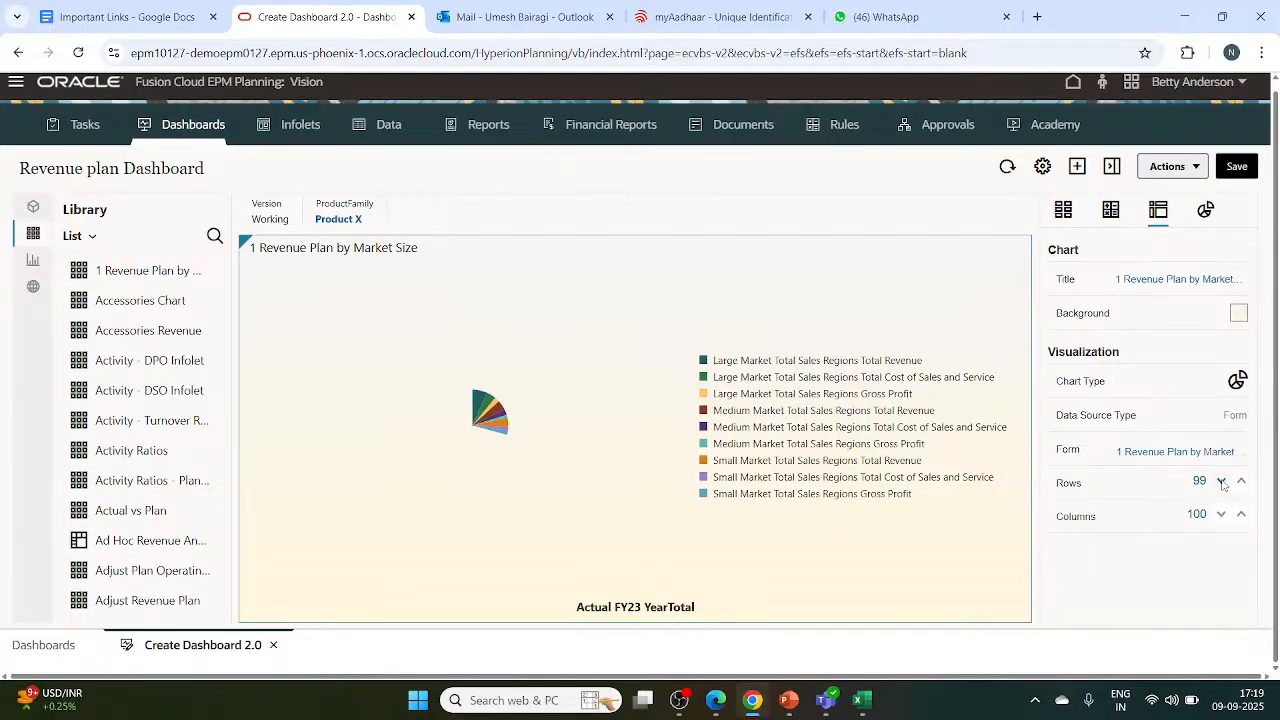
pyautogui.click(1221, 483)
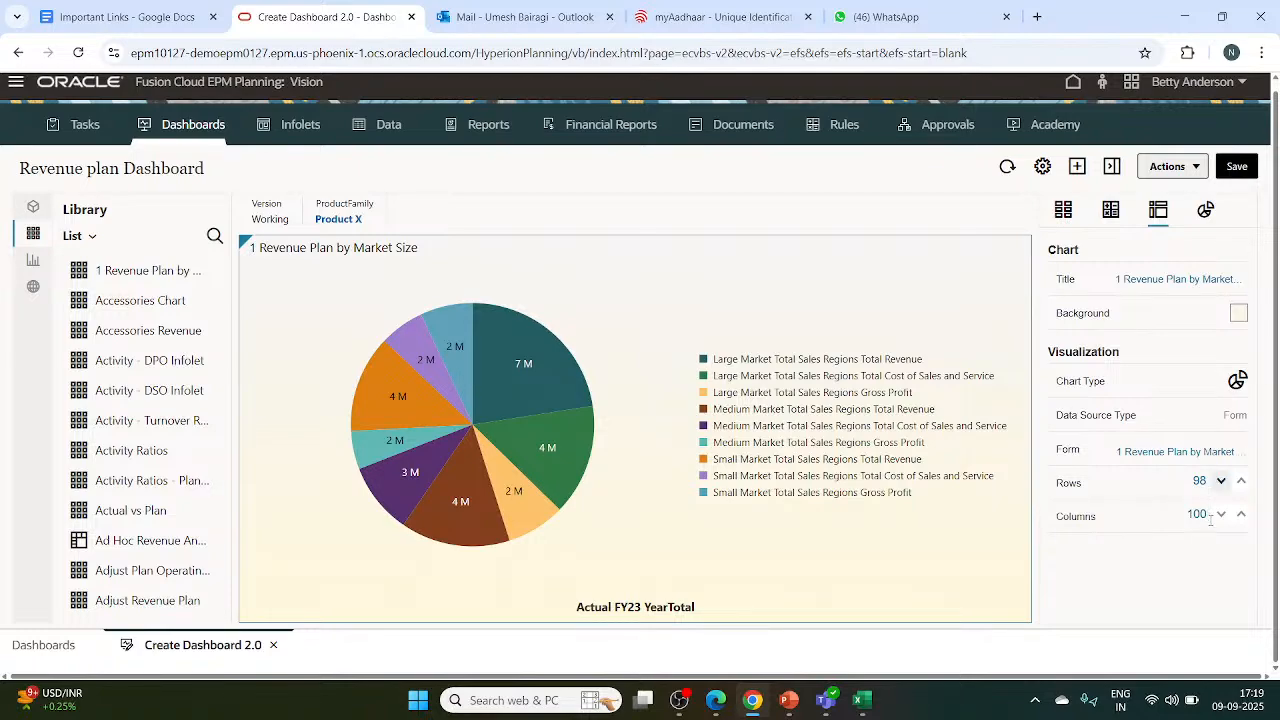
pyautogui.click(1220, 516)
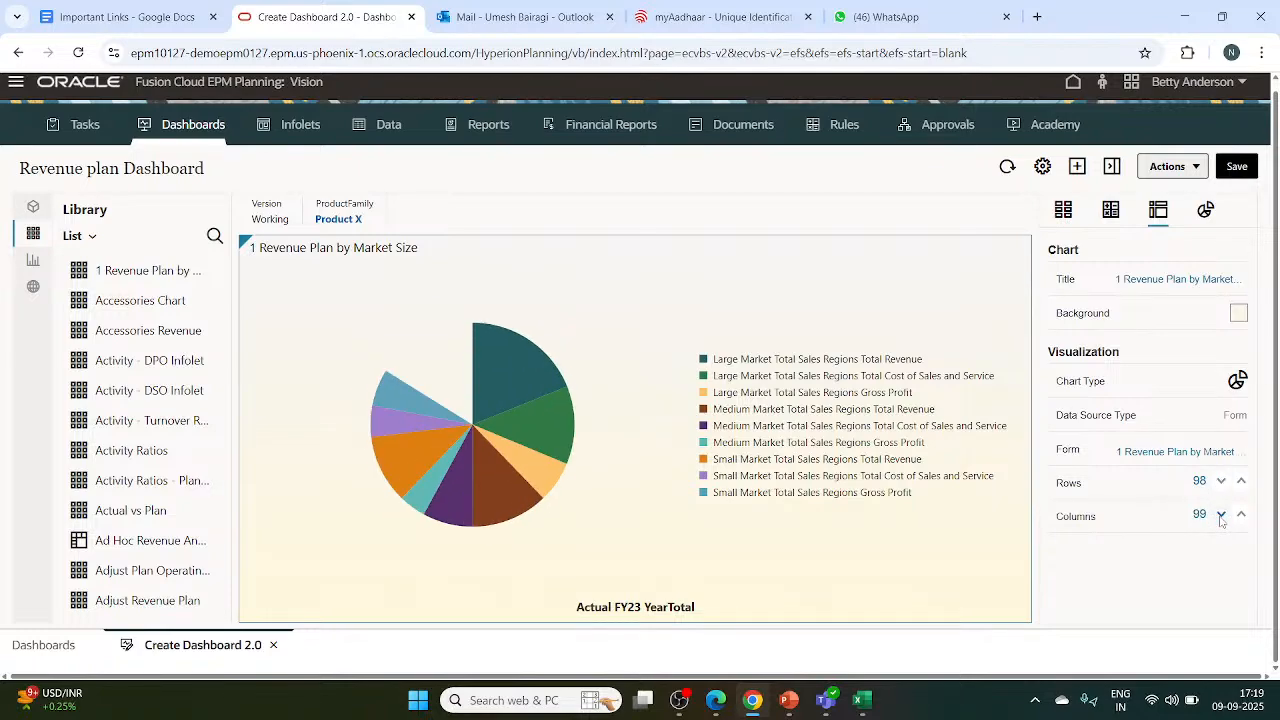
pyautogui.click(1220, 516)
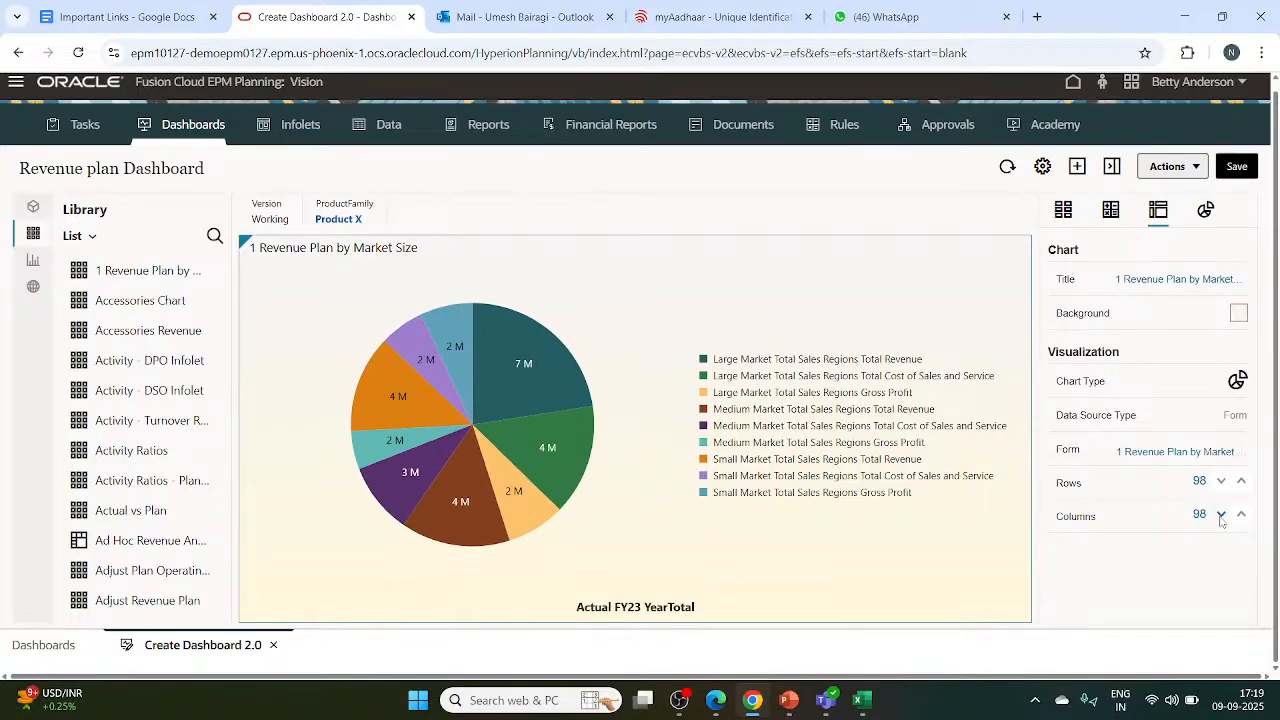
# Change the revenue plan chart to a pyramid chart and set its rows to 60.
pyautogui.click(1237, 380)
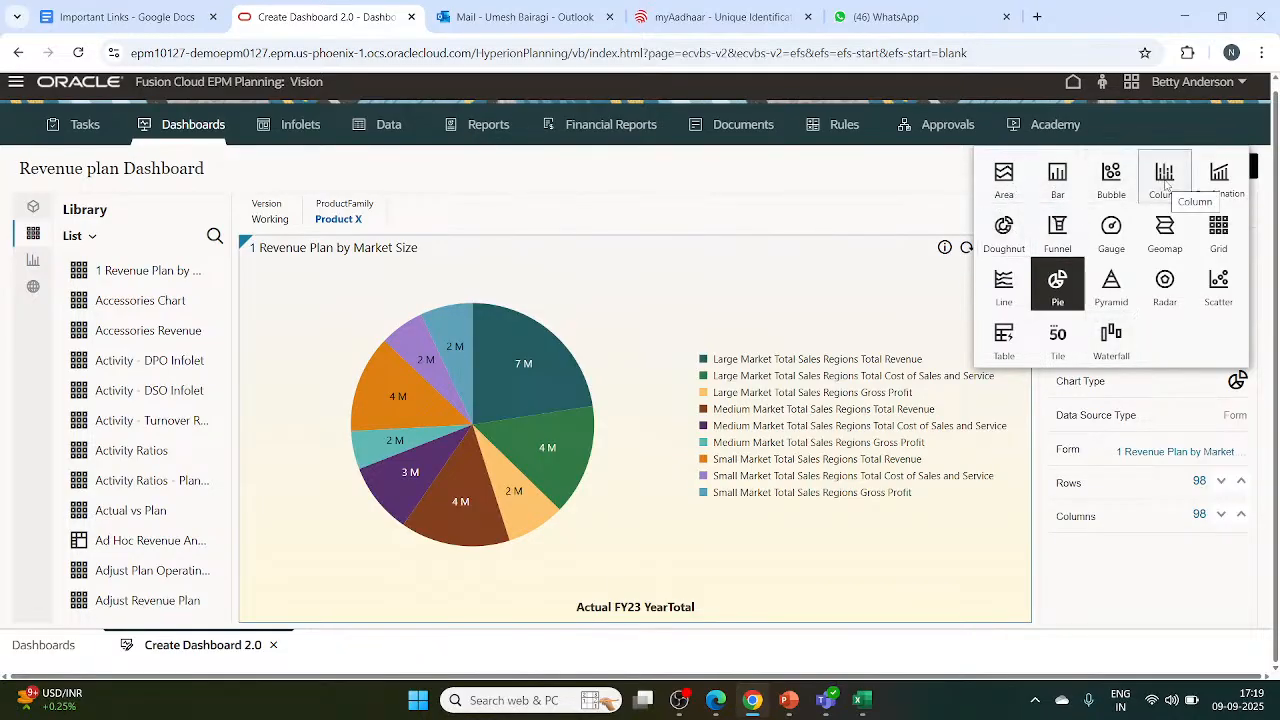
pyautogui.click(1111, 282)
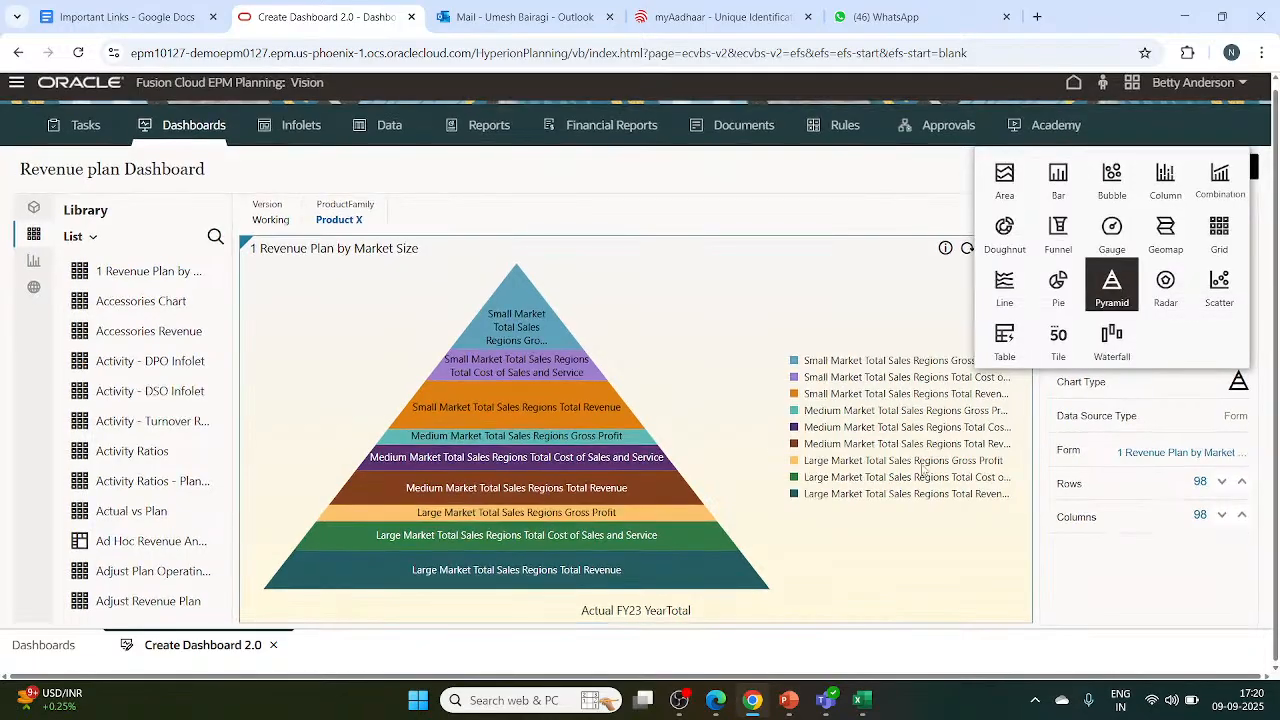
pyautogui.click(1221, 483)
pyautogui.click(1221, 485)
pyautogui.click(1221, 485)
pyautogui.click(1221, 485)
pyautogui.click(1221, 485)
pyautogui.click(1221, 485)
pyautogui.click(1221, 485)
pyautogui.click(1221, 485)
pyautogui.click(1221, 485)
pyautogui.click(1221, 485)
pyautogui.click(1221, 485)
pyautogui.click(1221, 485)
pyautogui.click(1221, 485)
pyautogui.click(1221, 485)
pyautogui.click(1221, 485)
pyautogui.click(1221, 485)
pyautogui.click(1221, 485)
pyautogui.click(1221, 485)
pyautogui.click(1221, 485)
pyautogui.click(1221, 485)
pyautogui.click(1221, 485)
pyautogui.click(1221, 485)
pyautogui.click(1221, 485)
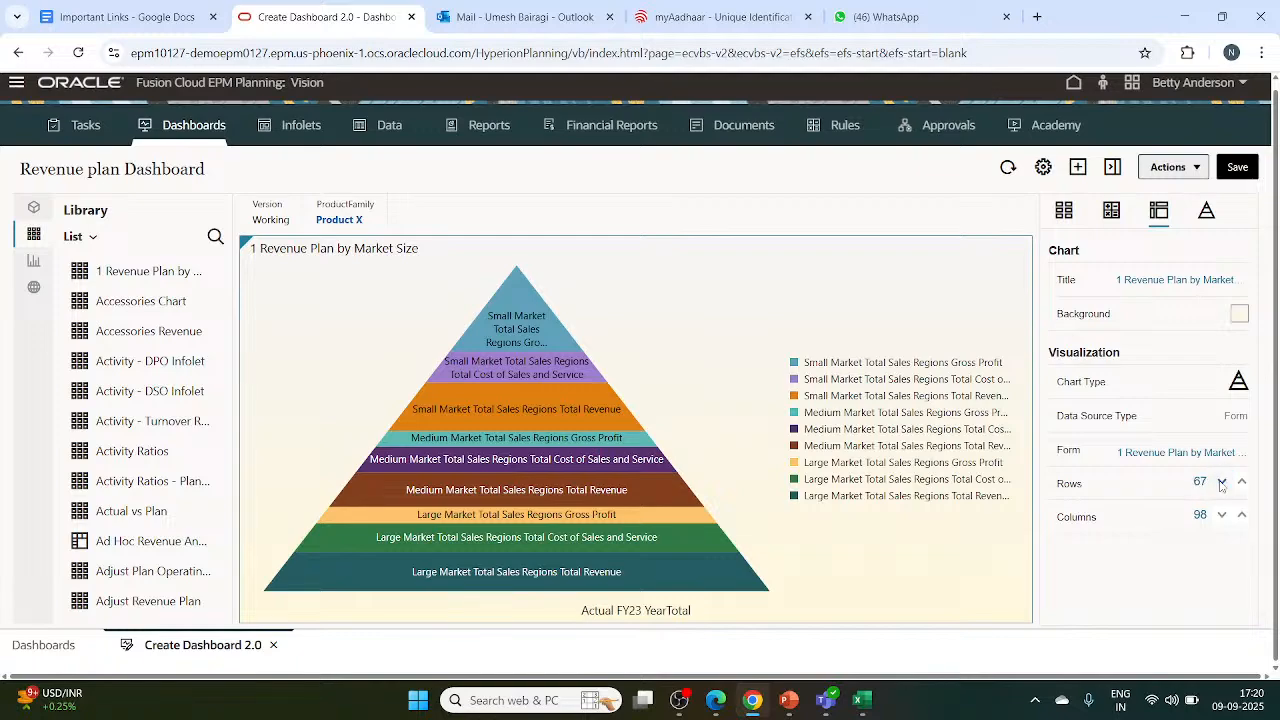
pyautogui.click(1221, 485)
pyautogui.click(1221, 485)
pyautogui.click(1221, 485)
pyautogui.click(1221, 485)
pyautogui.click(1221, 485)
pyautogui.click(1221, 485)
pyautogui.click(1242, 483)
# Set the pyramid chart's columns to 60.
pyautogui.click(1221, 514)
pyautogui.click(1221, 514)
pyautogui.click(1221, 514)
pyautogui.click(1221, 514)
pyautogui.click(1221, 514)
pyautogui.click(1221, 514)
pyautogui.click(1221, 514)
pyautogui.click(1221, 514)
pyautogui.click(1221, 514)
pyautogui.click(1221, 514)
pyautogui.click(1221, 514)
pyautogui.click(1221, 514)
pyautogui.click(1221, 514)
pyautogui.click(1221, 514)
pyautogui.click(1221, 514)
pyautogui.click(1221, 514)
pyautogui.click(1221, 514)
pyautogui.click(1221, 514)
pyautogui.click(1221, 514)
pyautogui.click(1221, 514)
pyautogui.click(1221, 514)
pyautogui.click(1221, 514)
pyautogui.click(1221, 514)
pyautogui.click(1221, 514)
pyautogui.click(1221, 514)
pyautogui.click(1221, 514)
pyautogui.click(1221, 514)
pyautogui.click(1221, 514)
pyautogui.click(1221, 514)
pyautogui.click(1221, 514)
pyautogui.click(1221, 514)
pyautogui.click(1221, 514)
pyautogui.click(1221, 514)
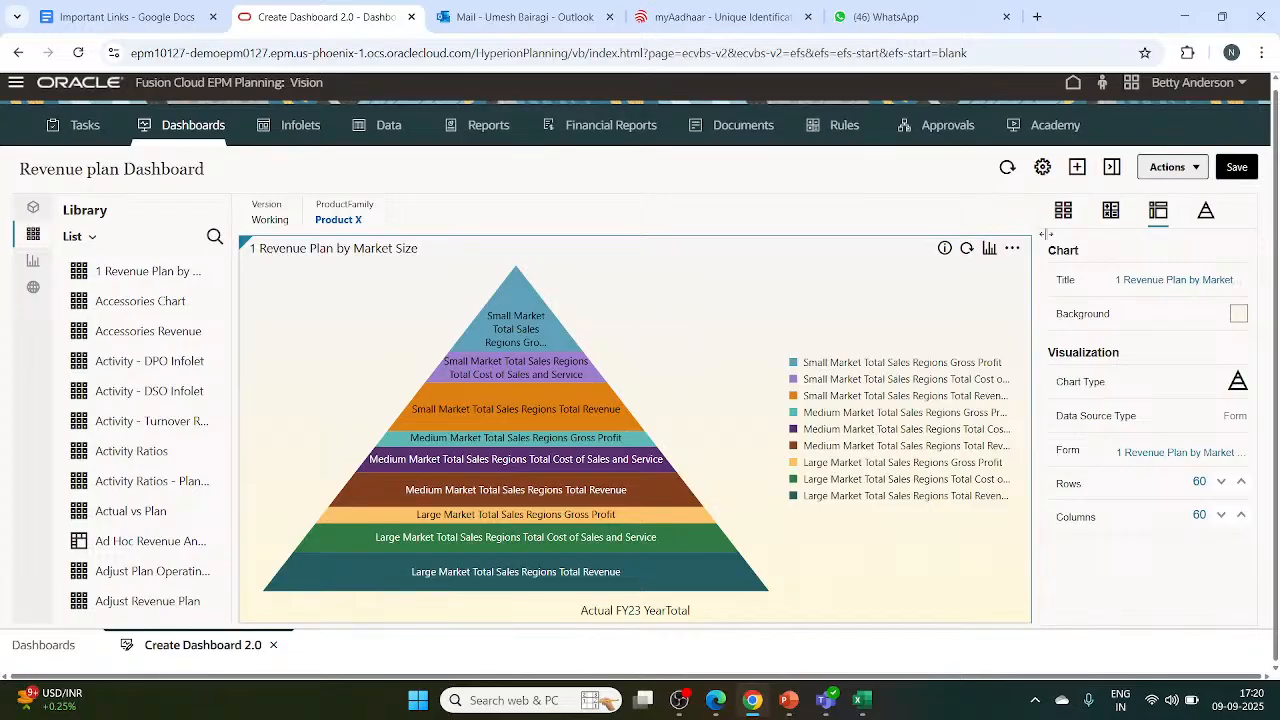
# Examine the pyramid chart's properties, the form options for the chart and the actions offered for the dashboard.
pyautogui.click(1206, 212)
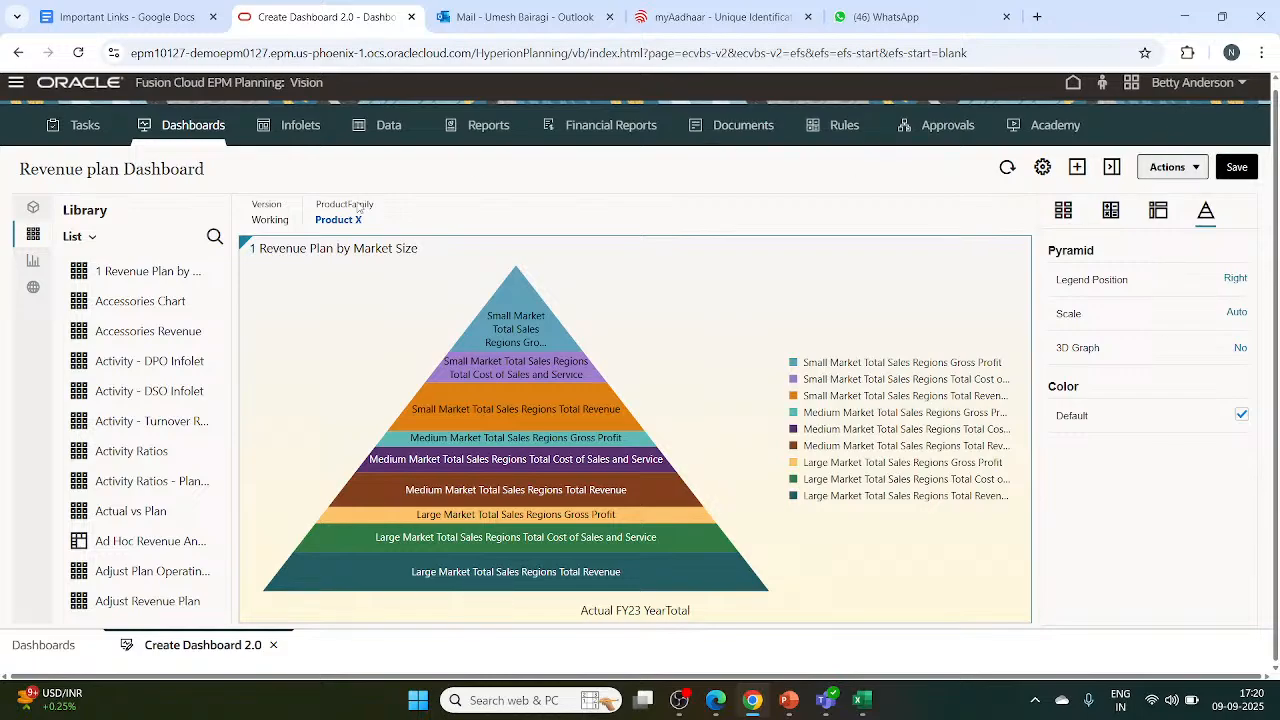
pyautogui.scroll(-1, 175, 290)
pyautogui.scroll(-3, 131, 421)
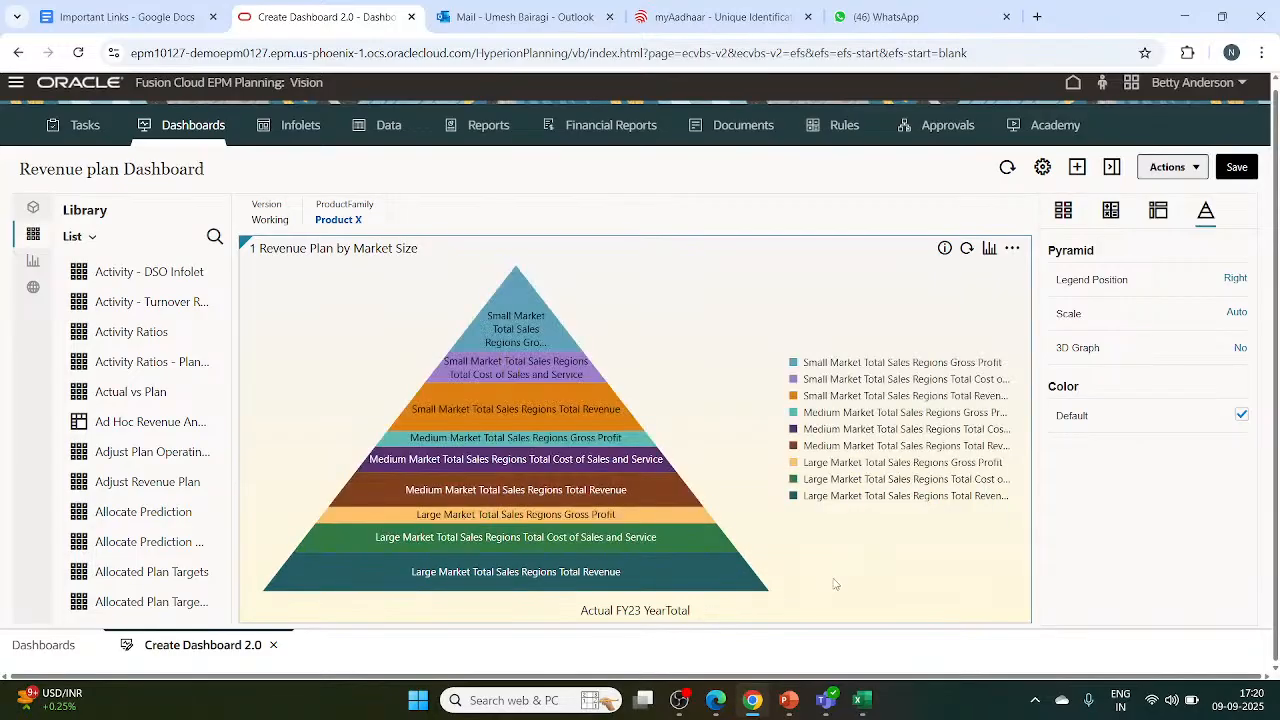
pyautogui.click(1013, 249)
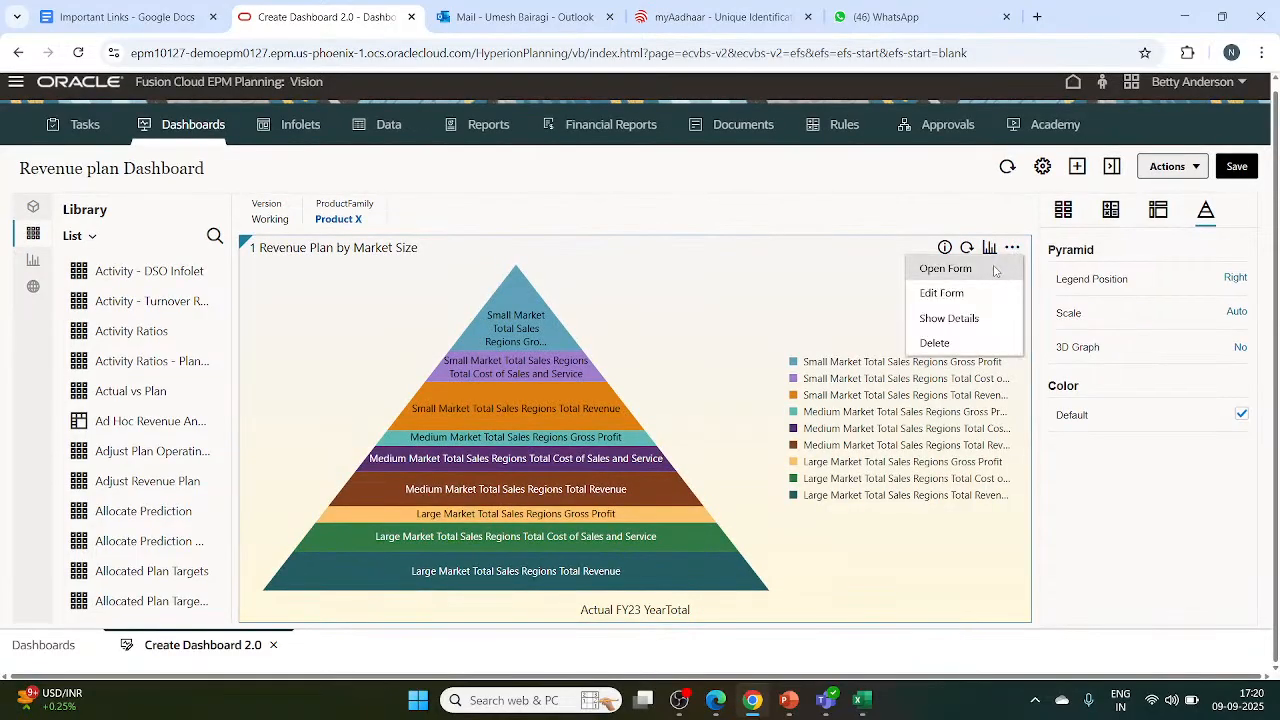
pyautogui.click(785, 292)
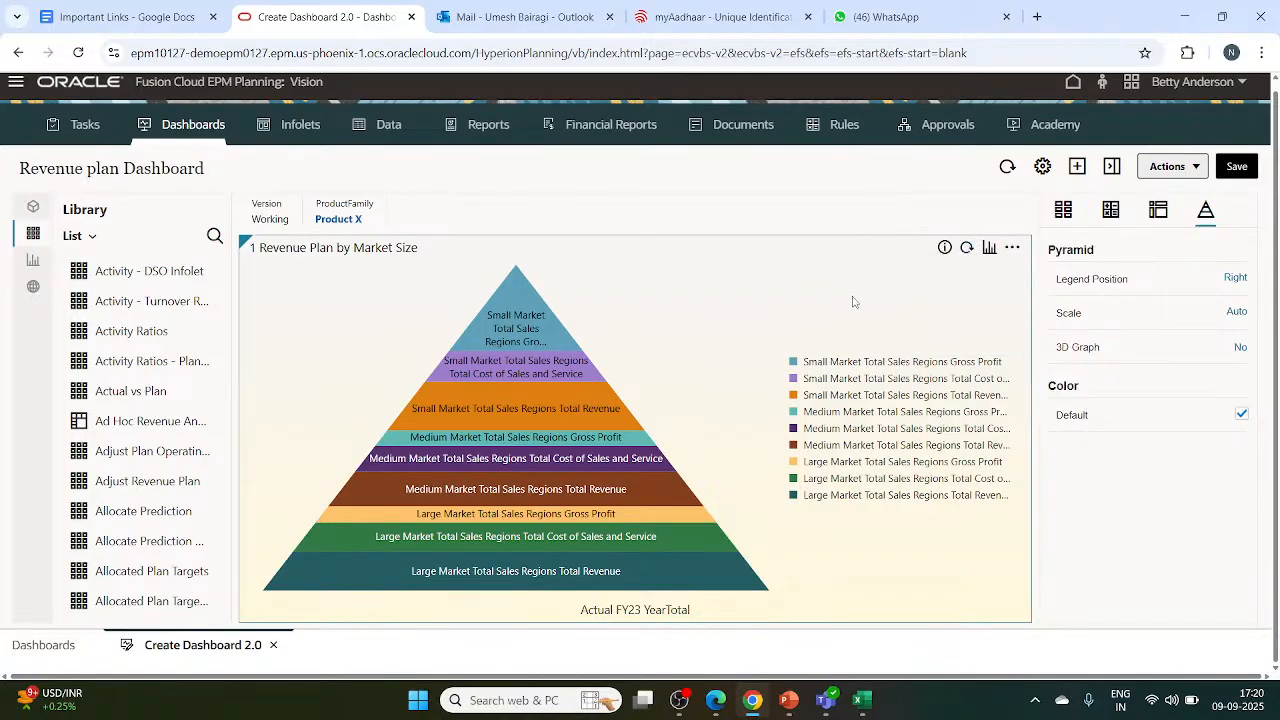
pyautogui.click(1203, 166)
pyautogui.click(1200, 167)
pyautogui.click(1200, 167)
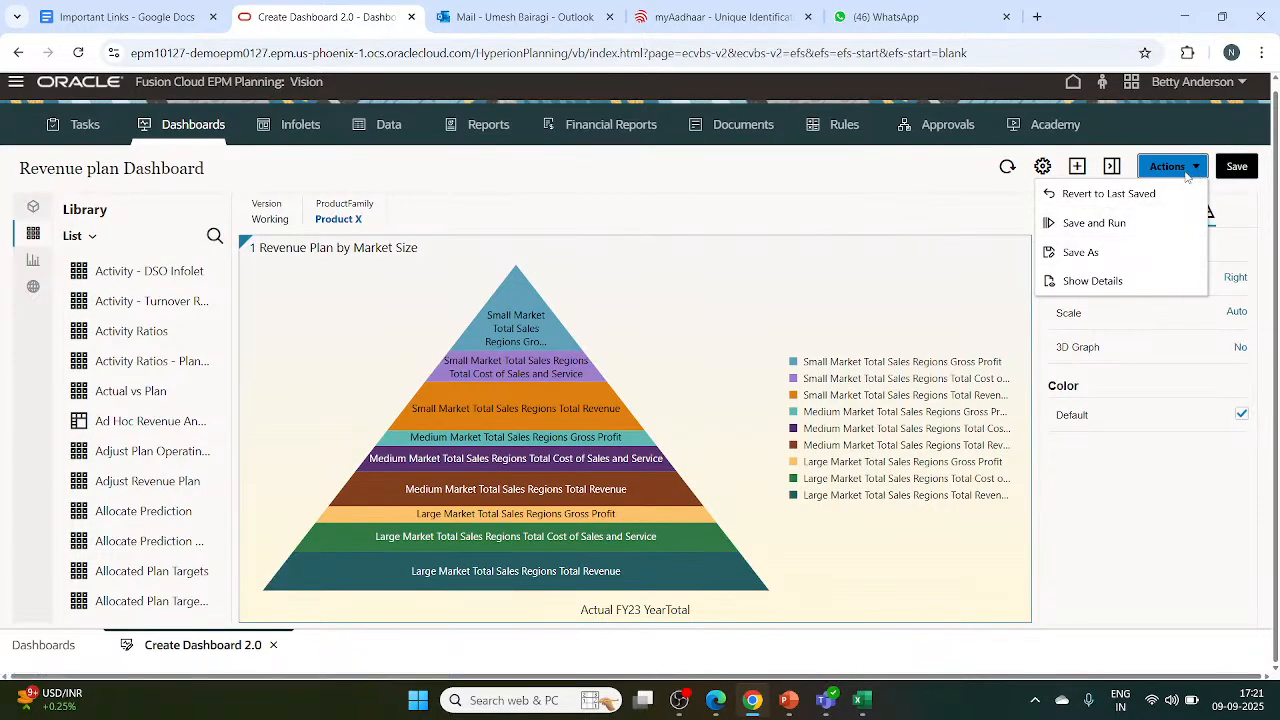
pyautogui.click(1195, 170)
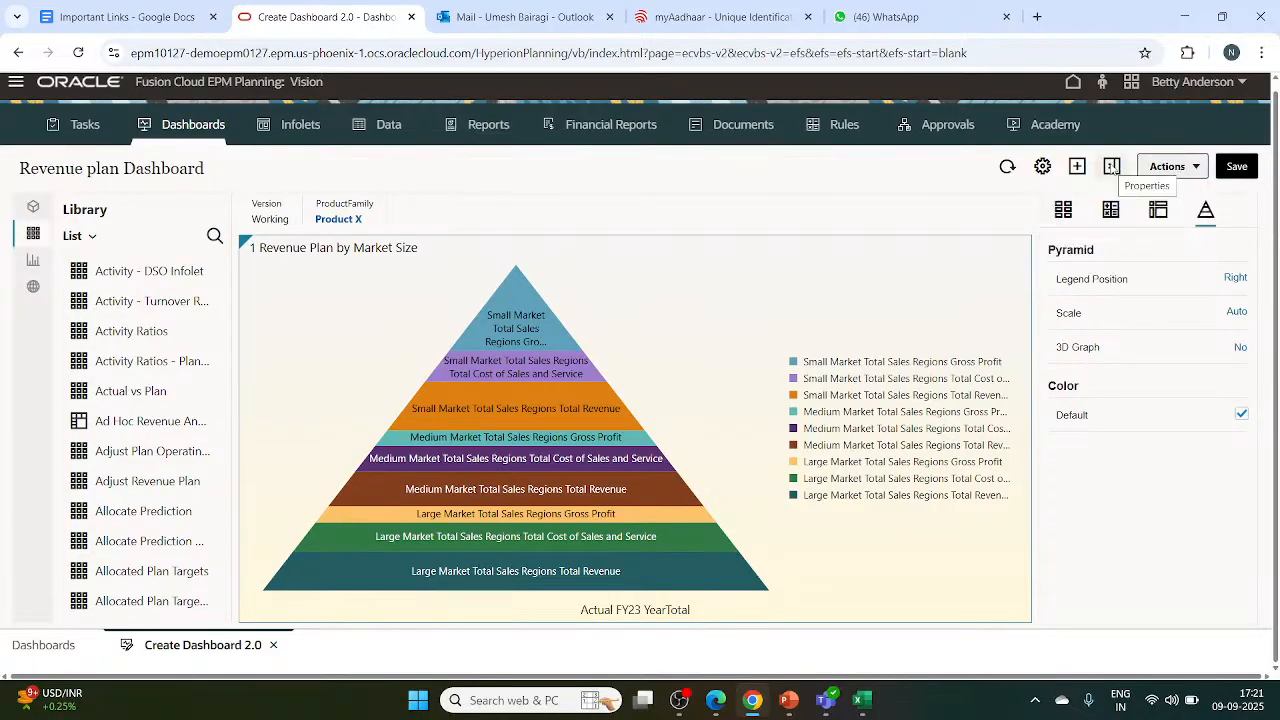
# Hide the dimension labels in the dashboard's POV.
pyautogui.click(1042, 168)
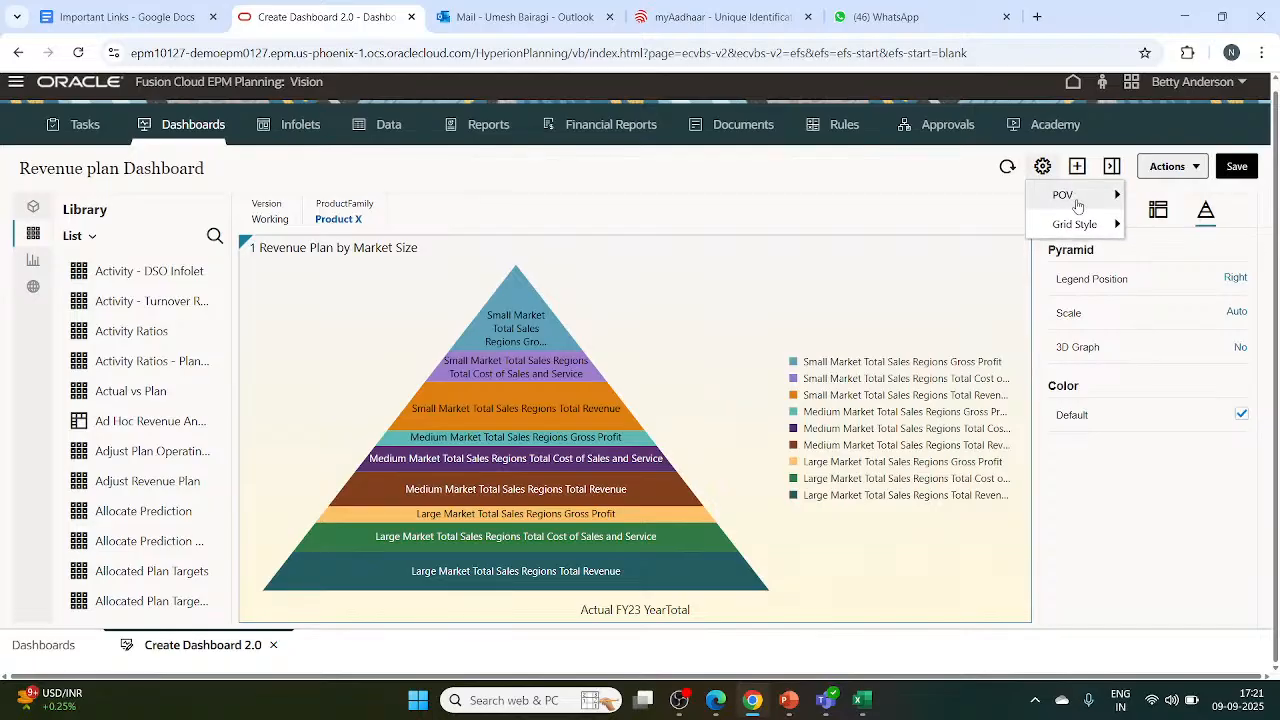
pyautogui.moveTo(1110, 198)
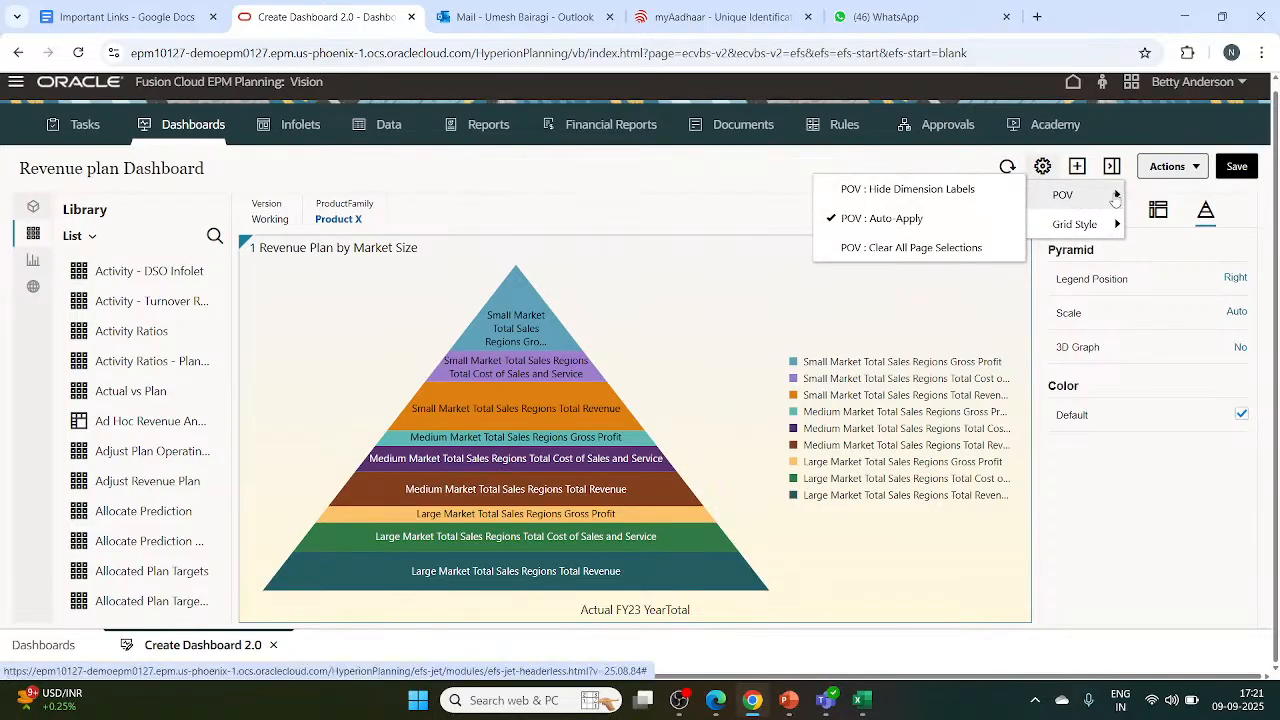
pyautogui.click(905, 192)
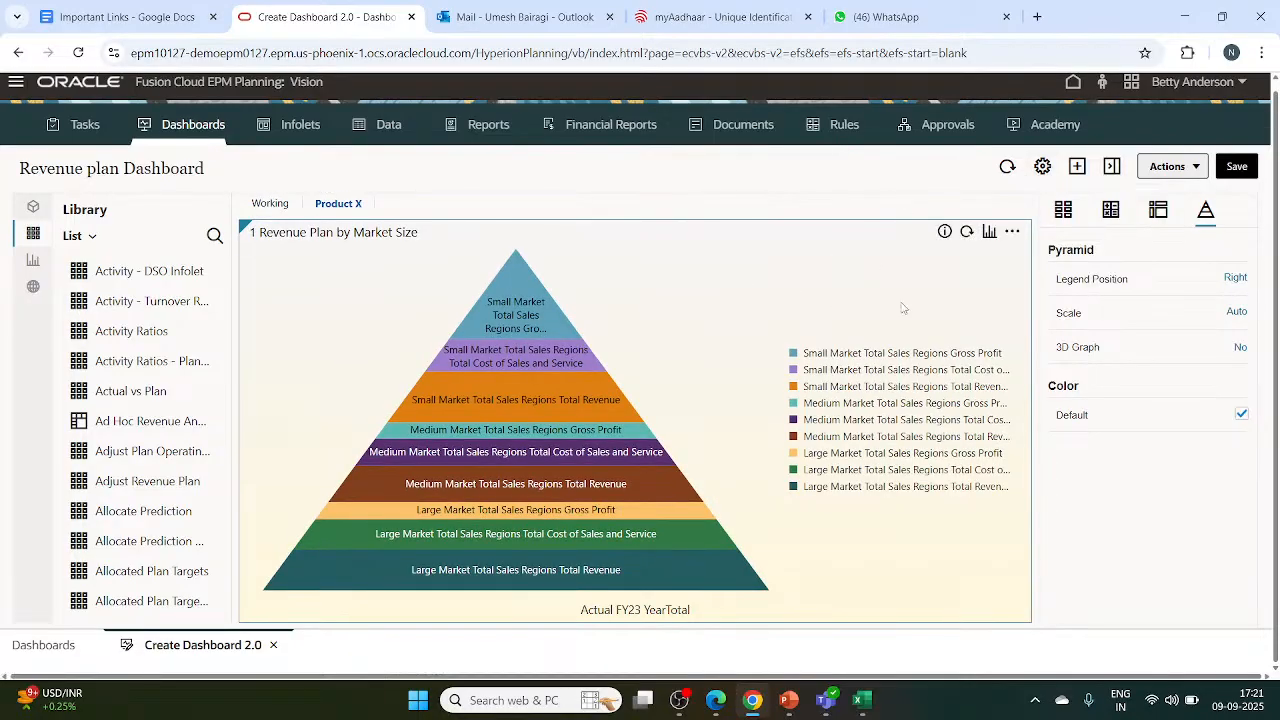
# Clear all page selections in the dashboard's POV and turn its hidden dimension labels back on.
pyautogui.click(1043, 170)
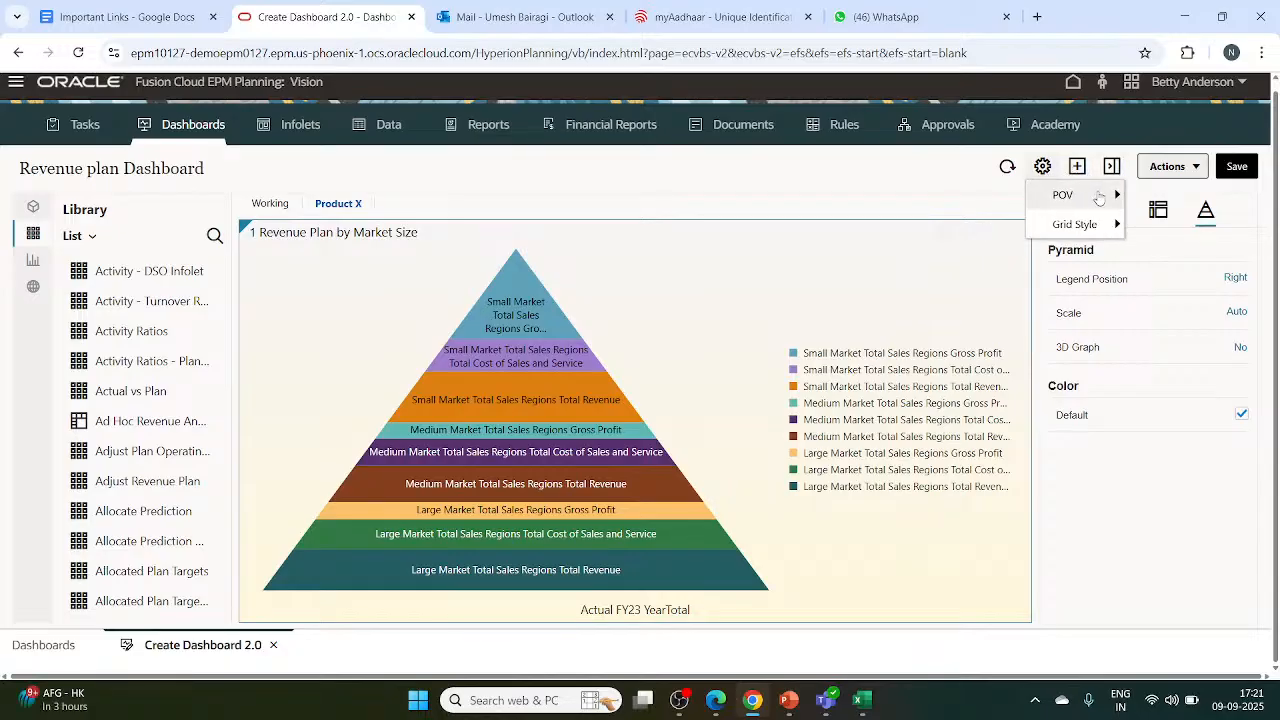
pyautogui.moveTo(1030, 198)
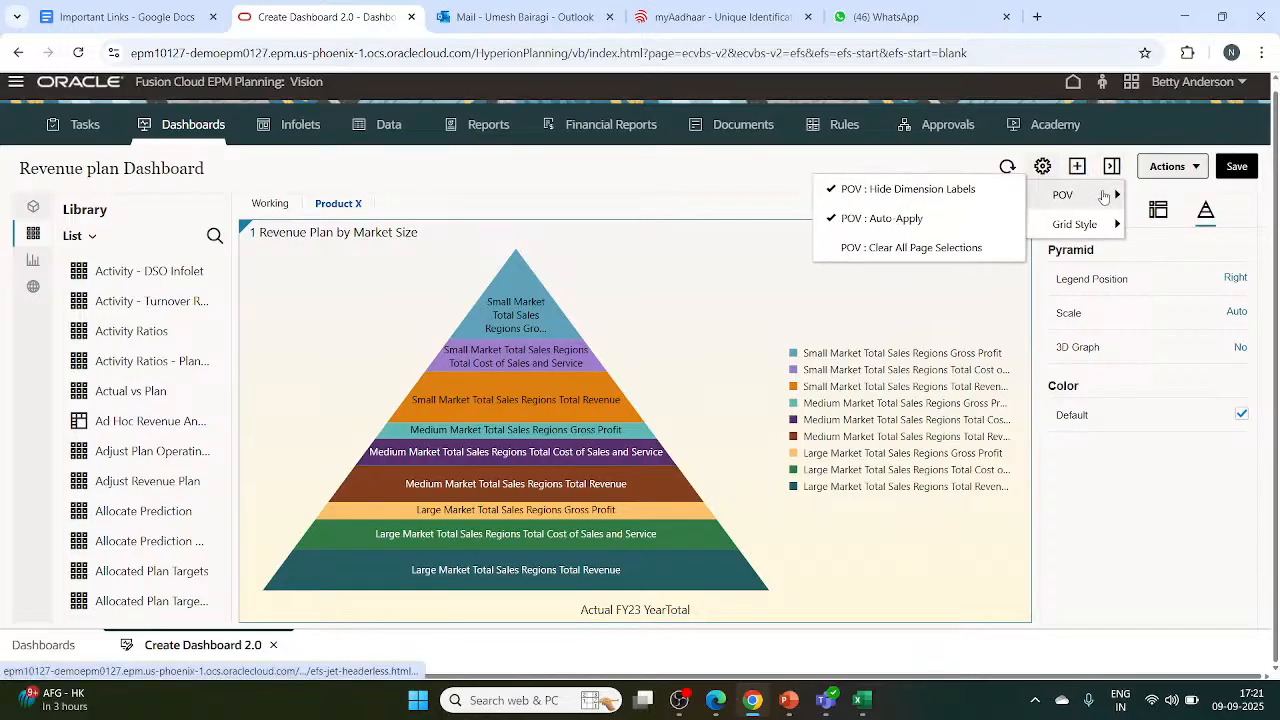
pyautogui.click(868, 249)
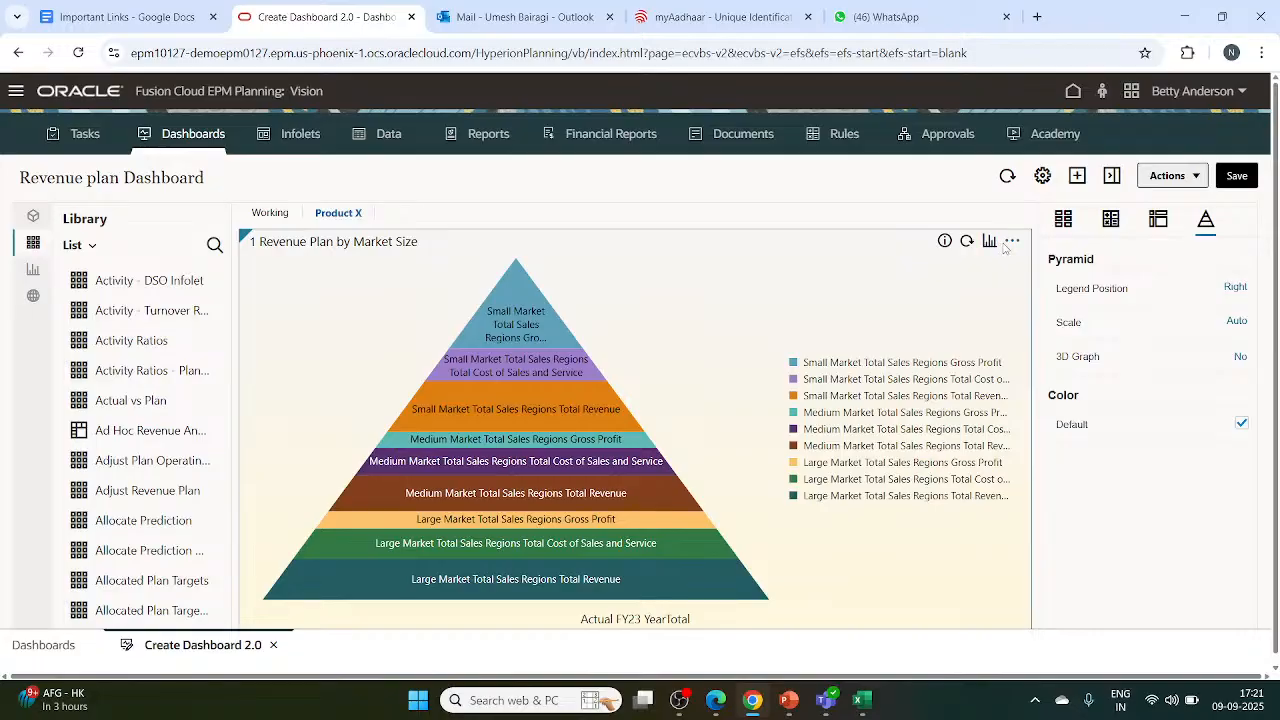
pyautogui.click(1044, 177)
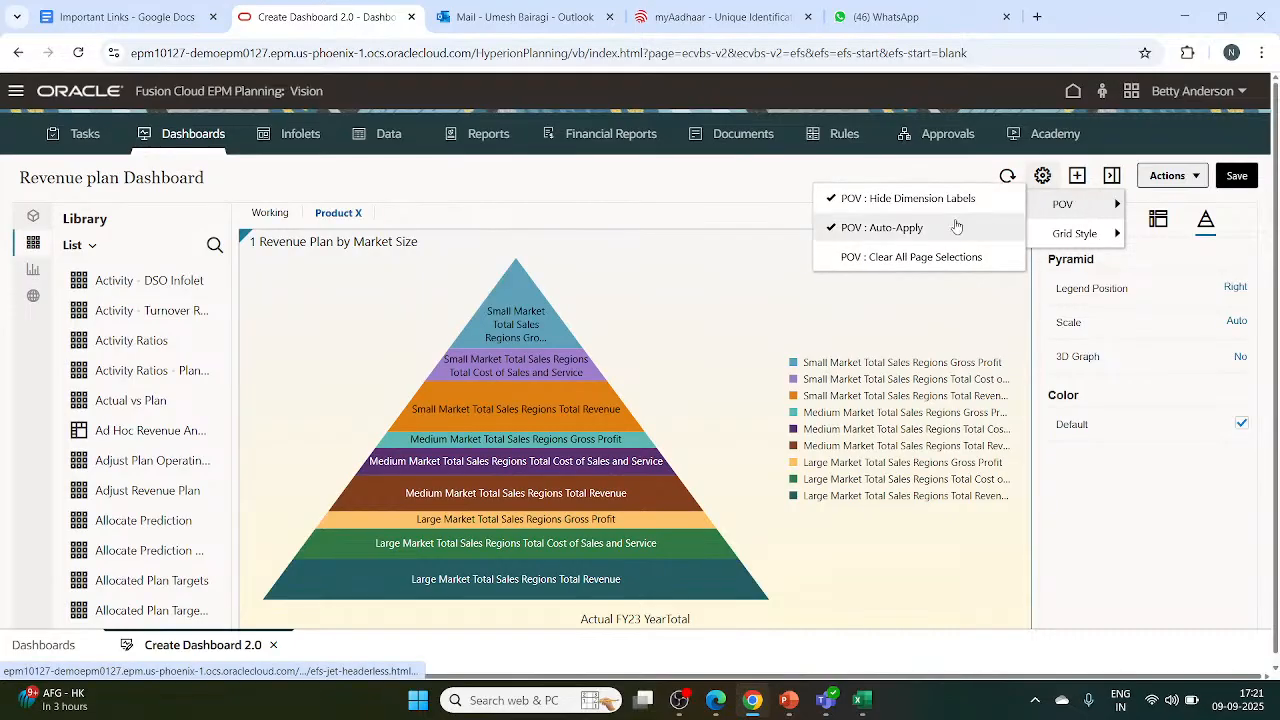
pyautogui.click(831, 201)
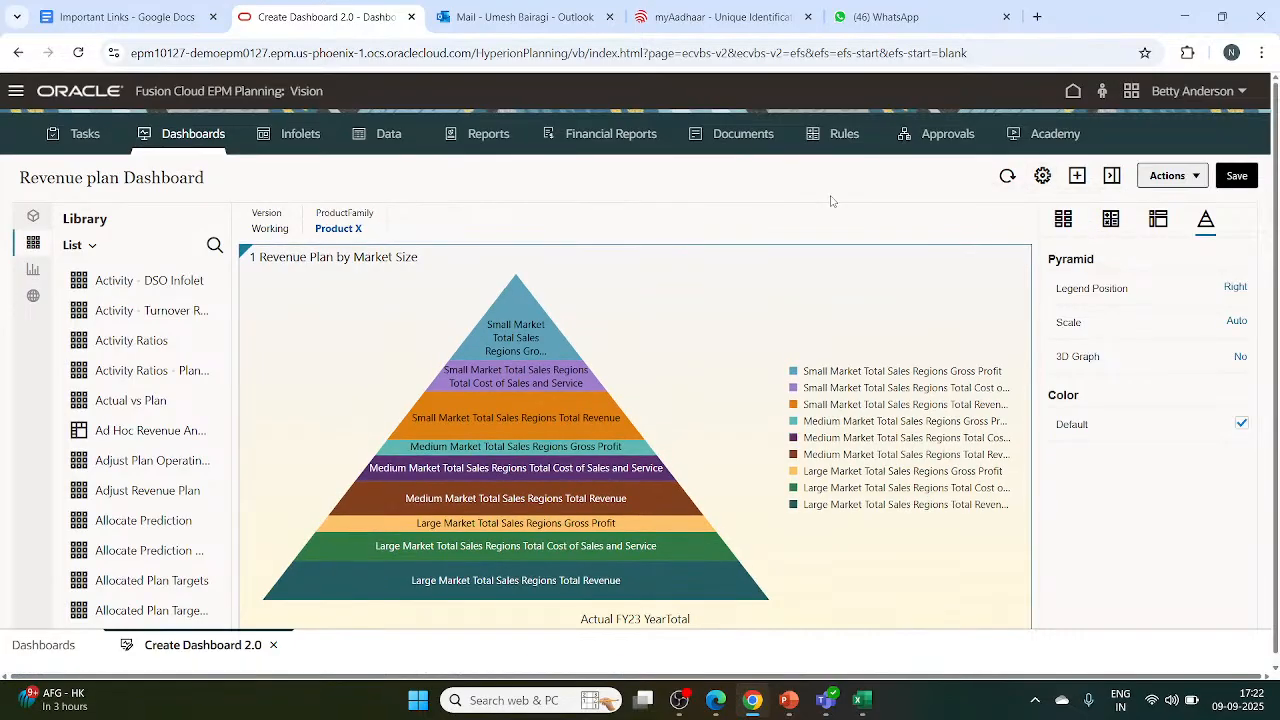
# Try the Custom Style and the Cell Style as the dashboard's grid style.
pyautogui.click(1043, 177)
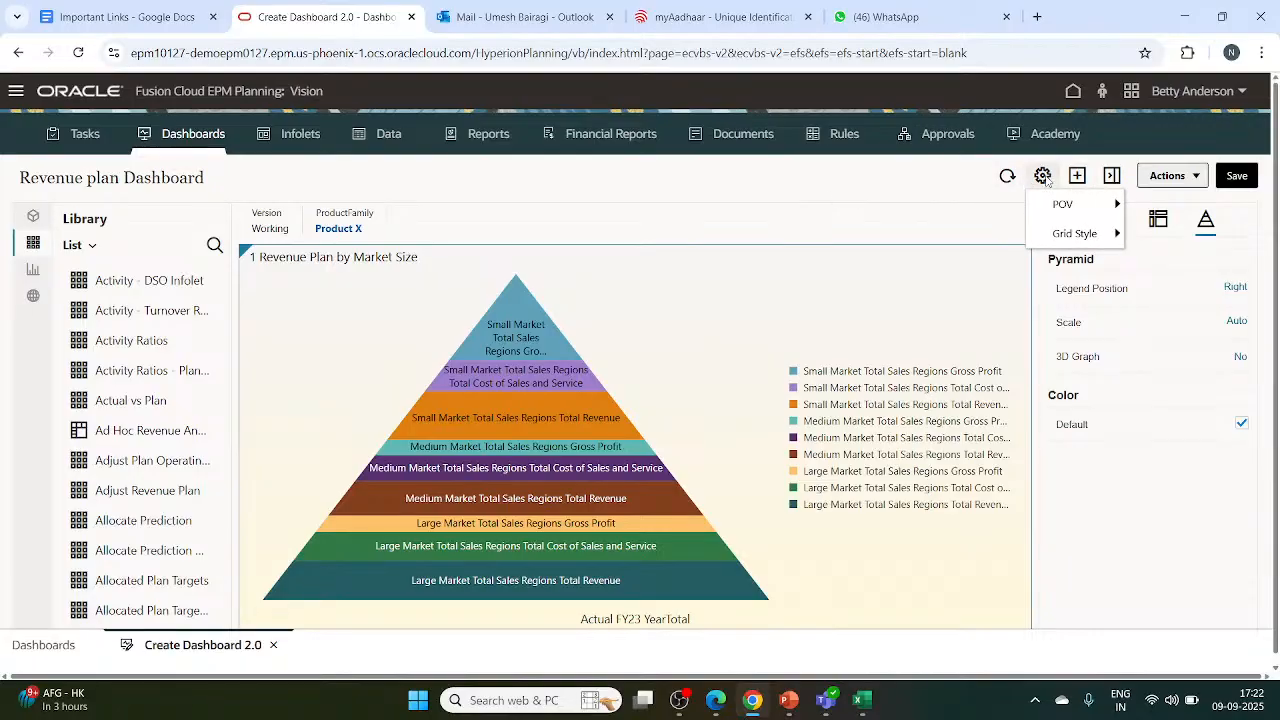
pyautogui.moveTo(1113, 239)
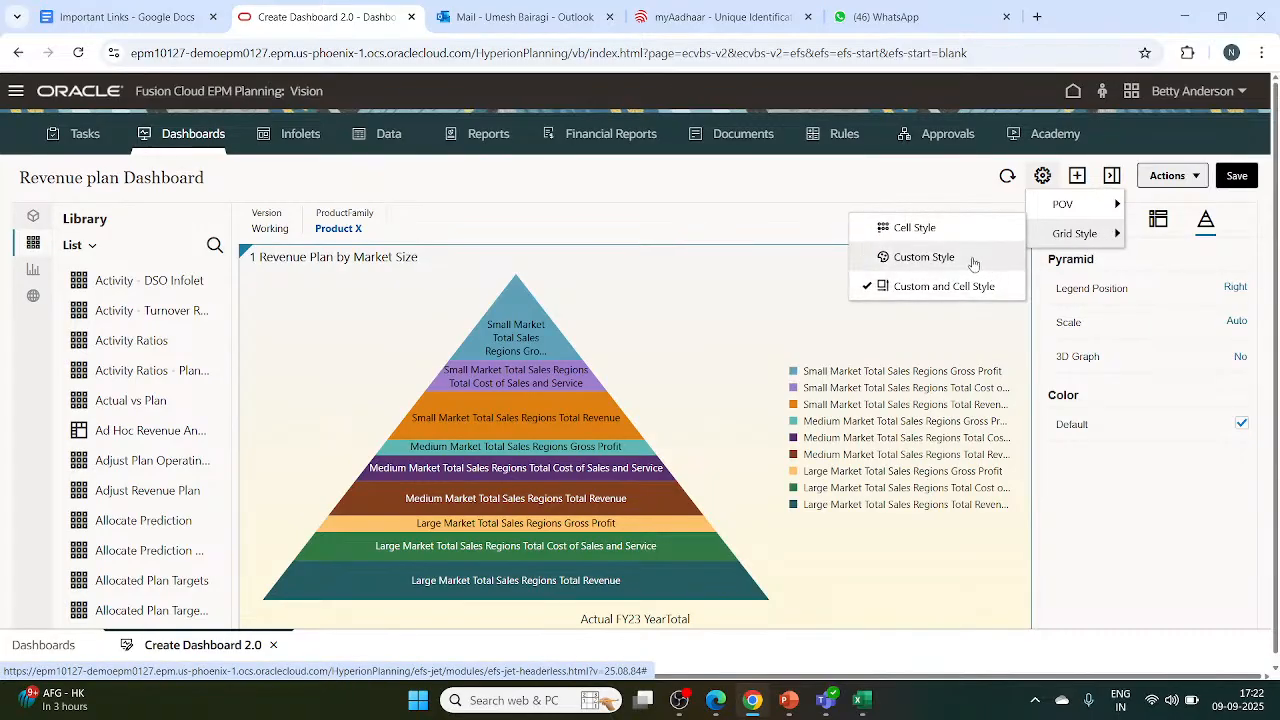
pyautogui.click(897, 260)
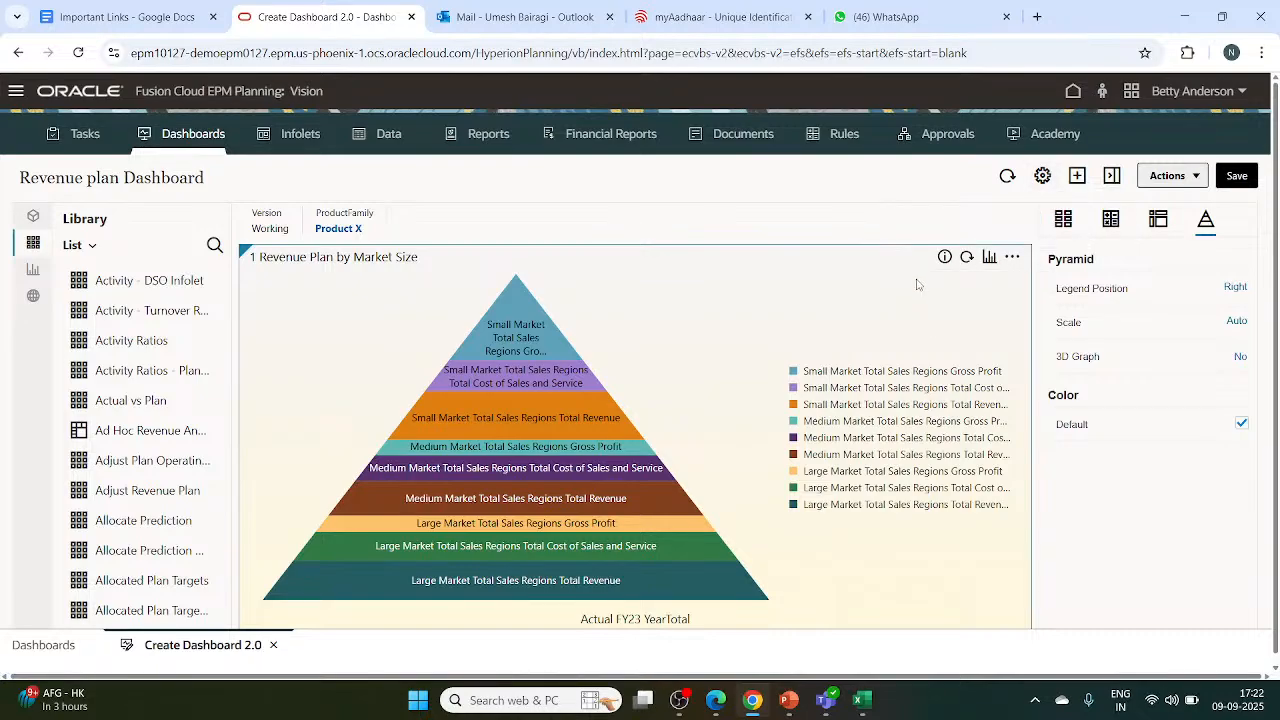
pyautogui.click(1042, 175)
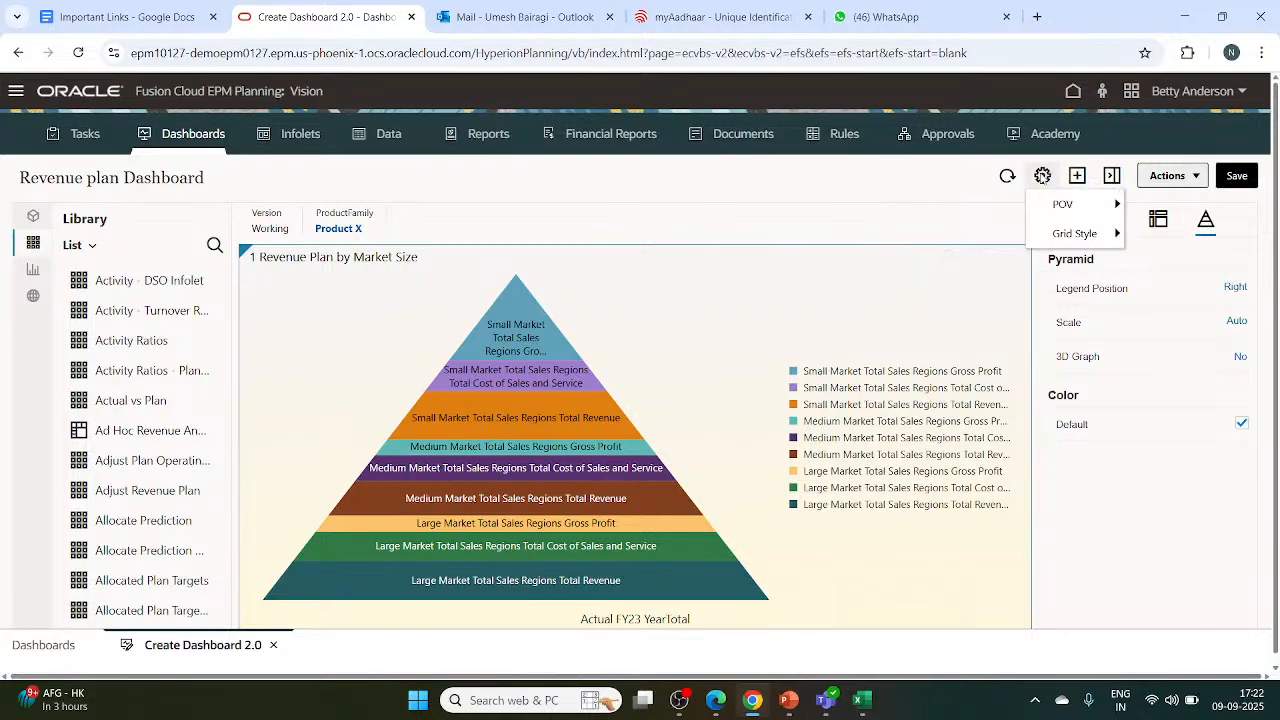
pyautogui.moveTo(1075, 236)
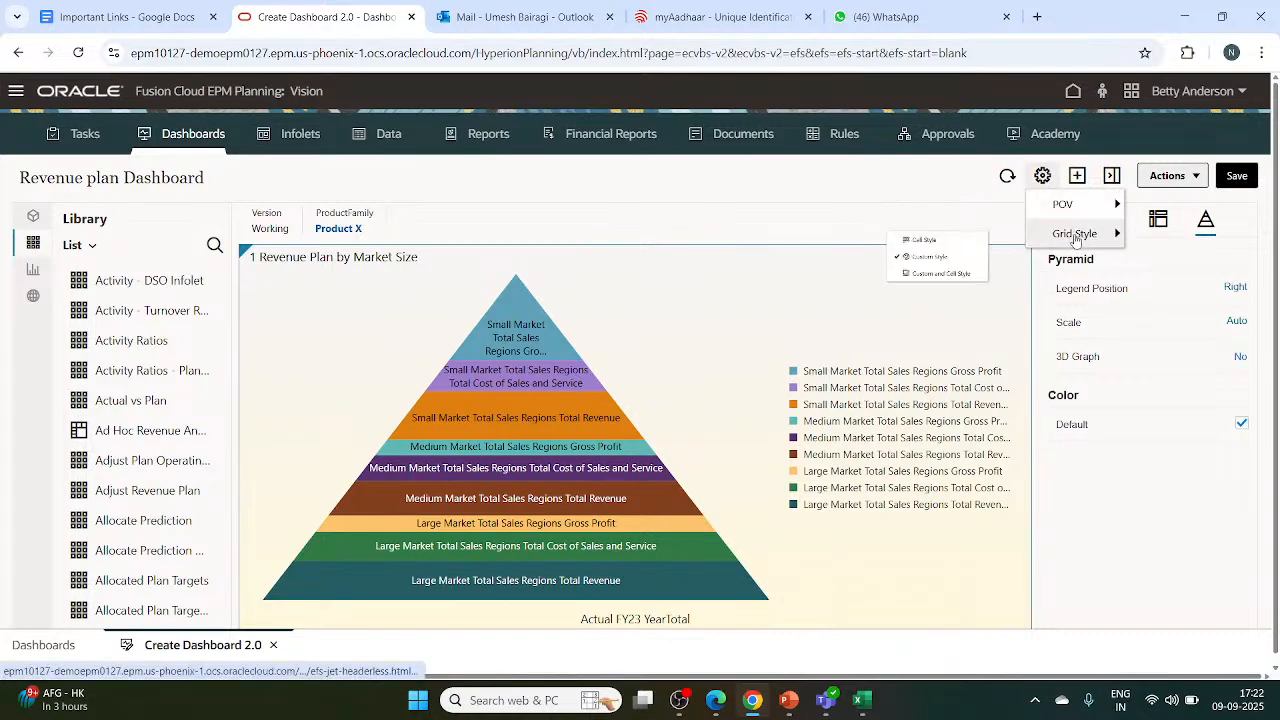
pyautogui.click(915, 228)
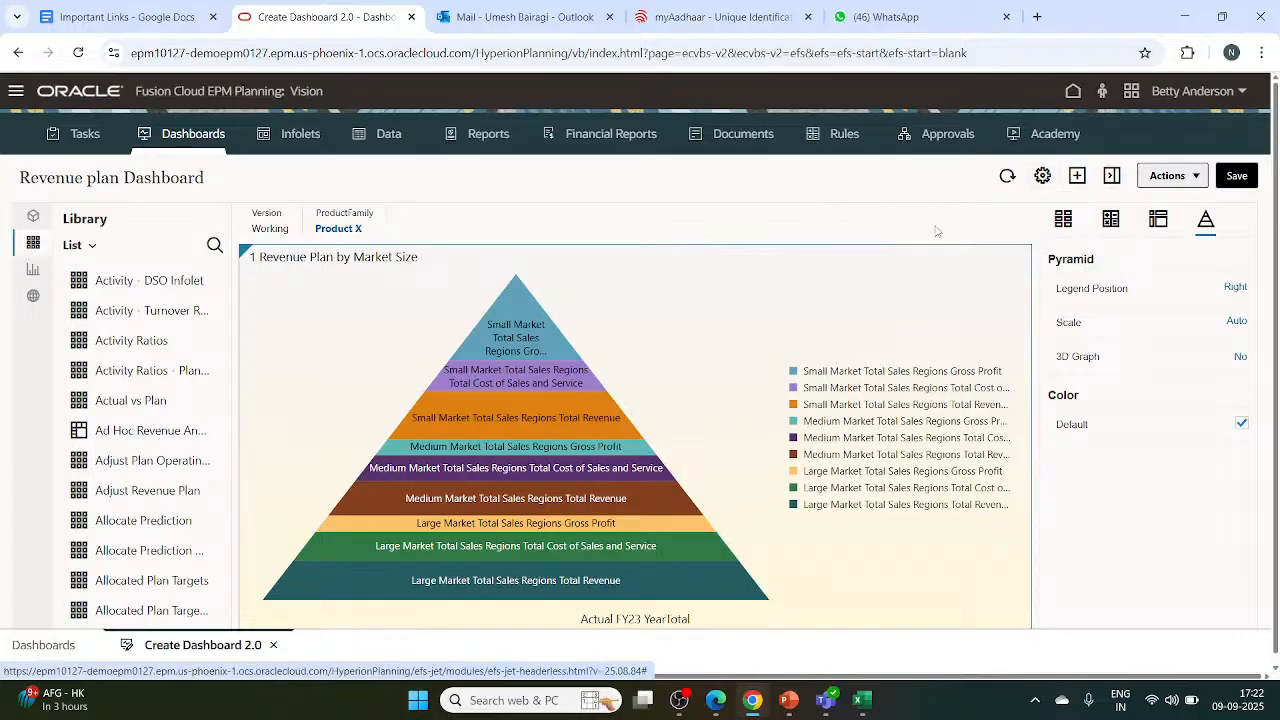
# Set the dashboard's grid style back to Custom and Cell Style.
pyautogui.click(1043, 177)
pyautogui.moveTo(1072, 233)
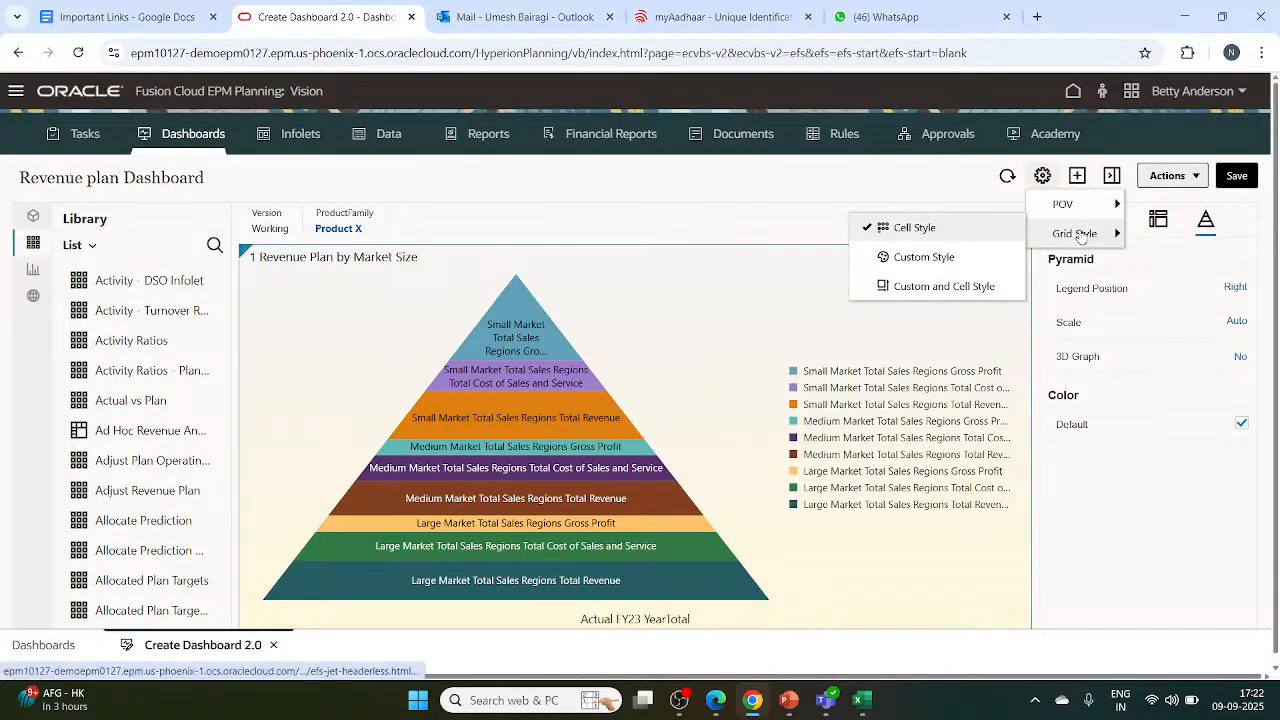
pyautogui.click(972, 286)
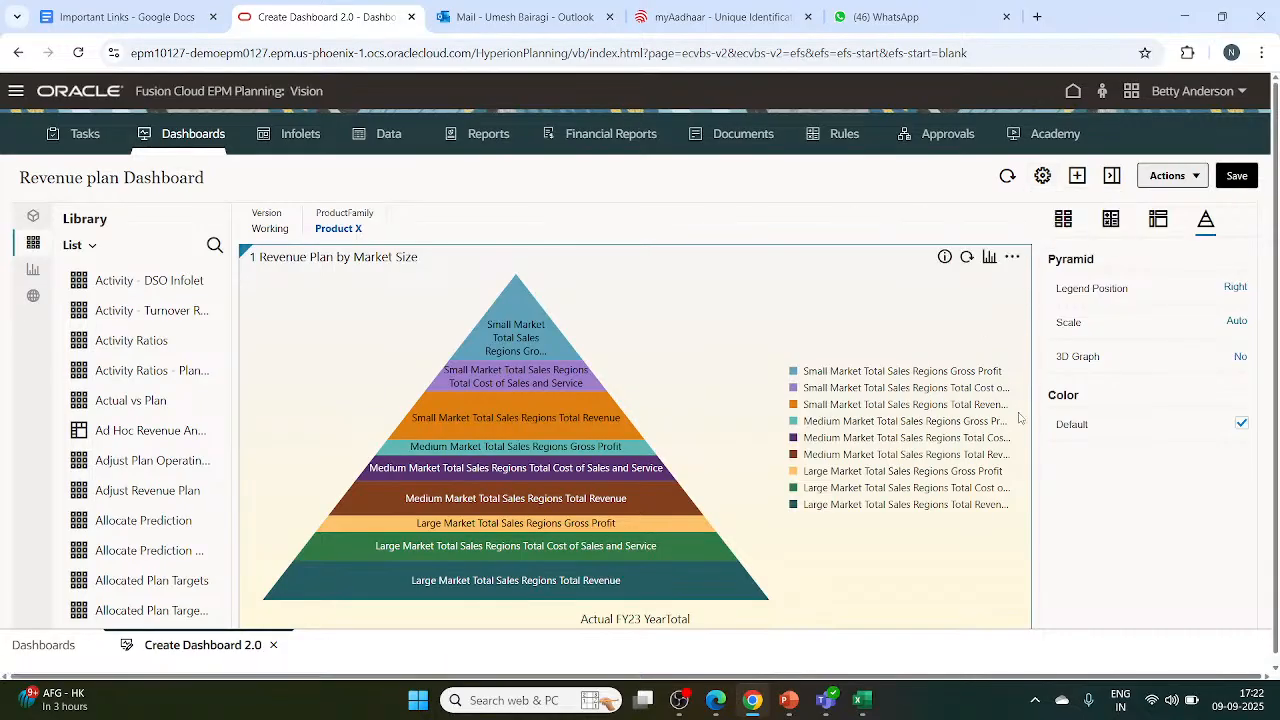
# Add a Table visualization to the dashboard below the revenue plan pyramid chart.
pyautogui.scroll(-1, 951, 413)
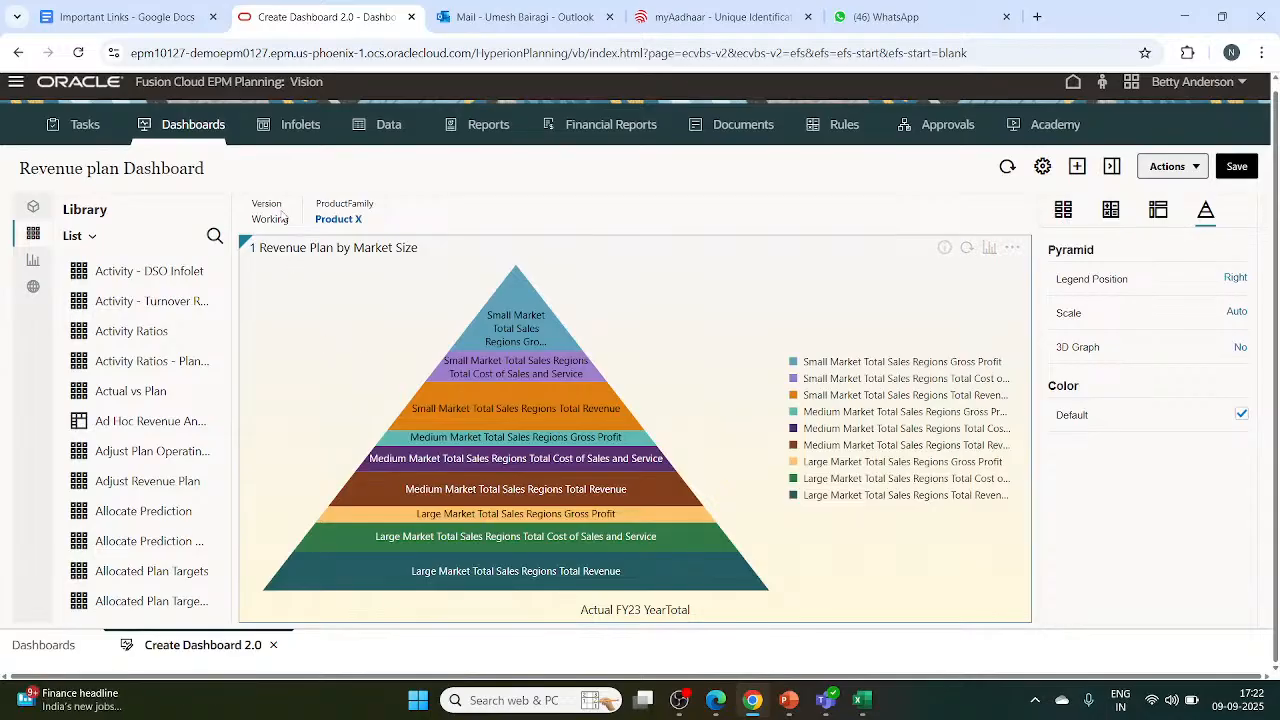
pyautogui.scroll(-5, 216, 346)
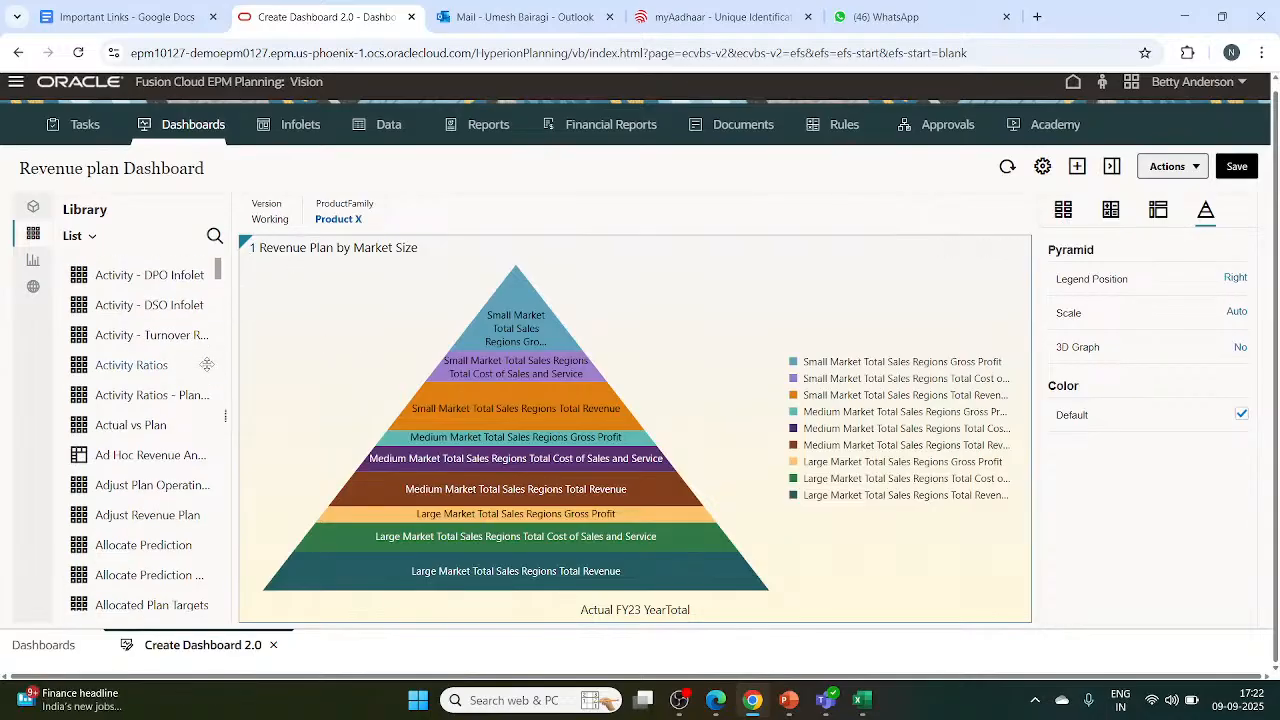
pyautogui.click(33, 261)
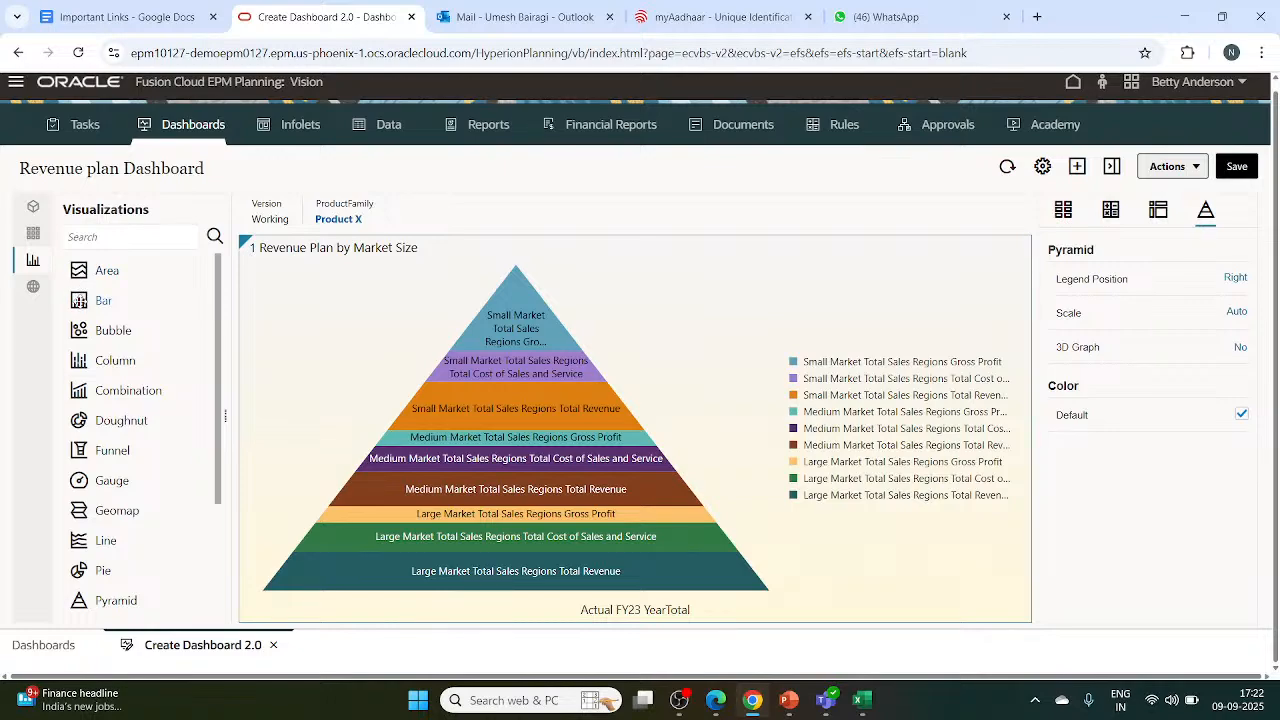
pyautogui.scroll(-3, 162, 563)
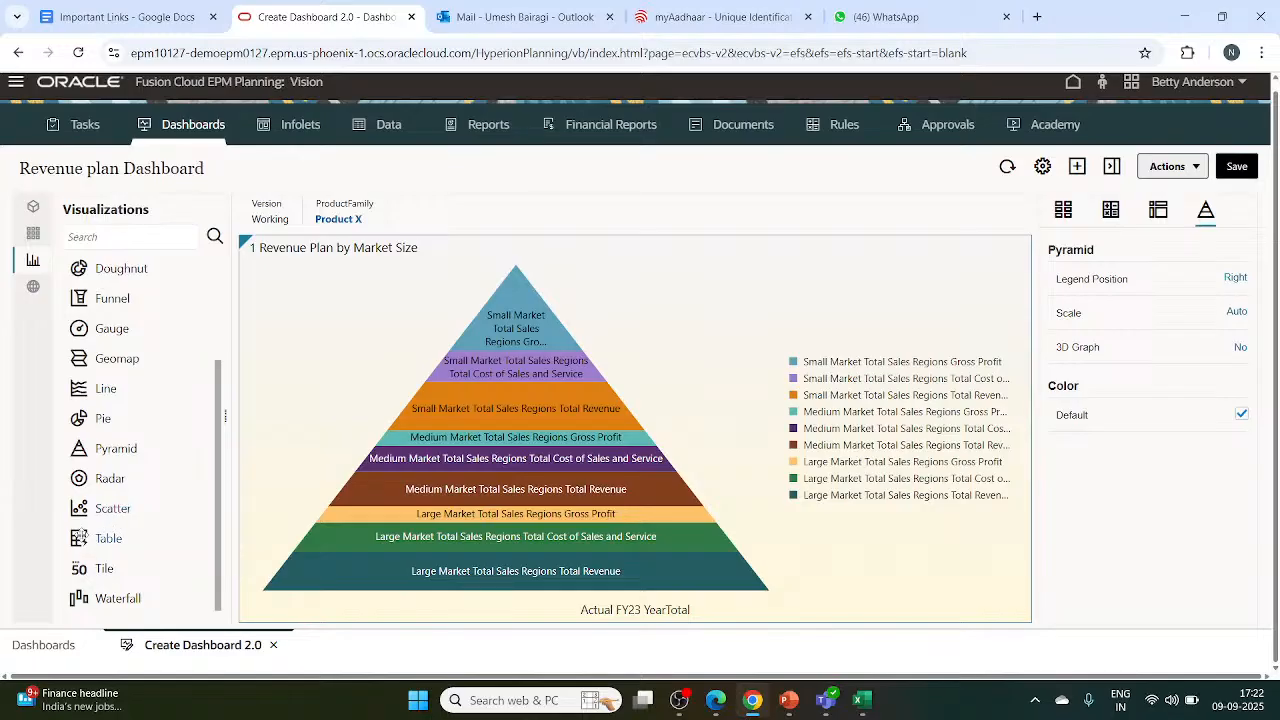
pyautogui.moveTo(76, 541); pyautogui.dragTo(844, 594)
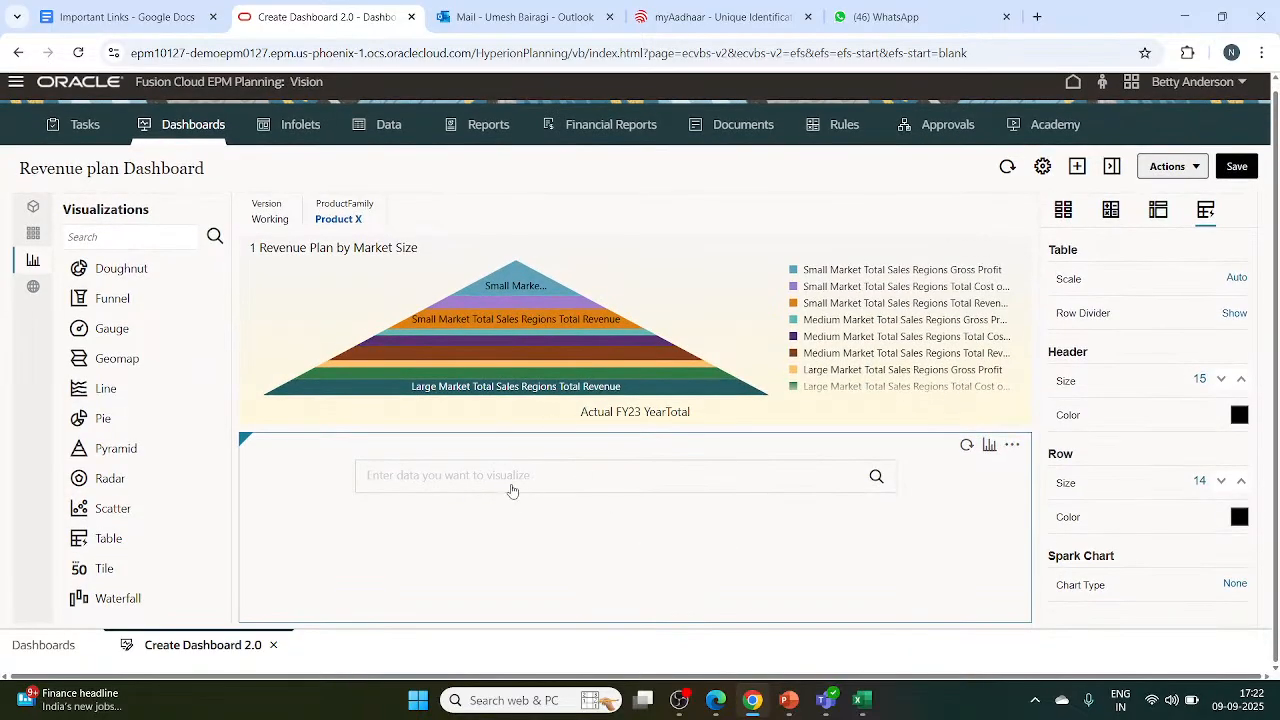
# Delete the empty table visualization from below the pyramid chart.
pyautogui.click(1020, 450)
pyautogui.click(958, 490)
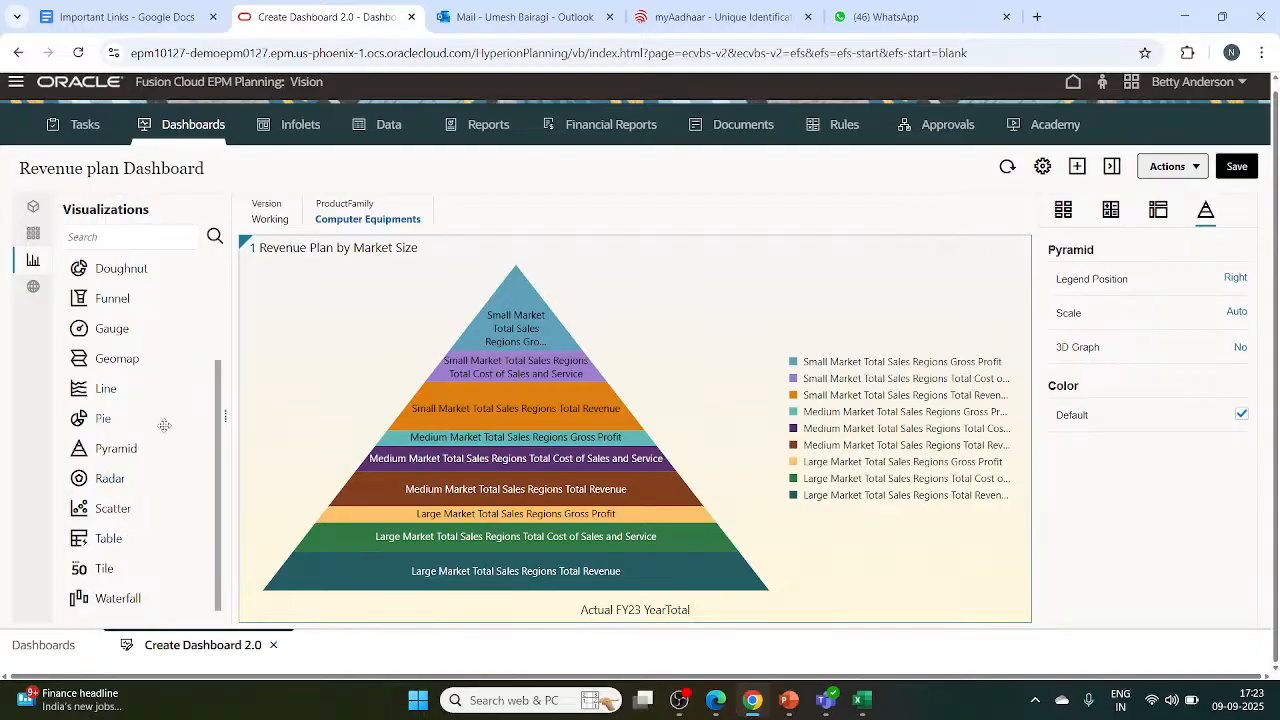
# Save the Revenue plan Dashboard and close its editor to return to the list of dashboards.
pyautogui.moveTo(533, 325)
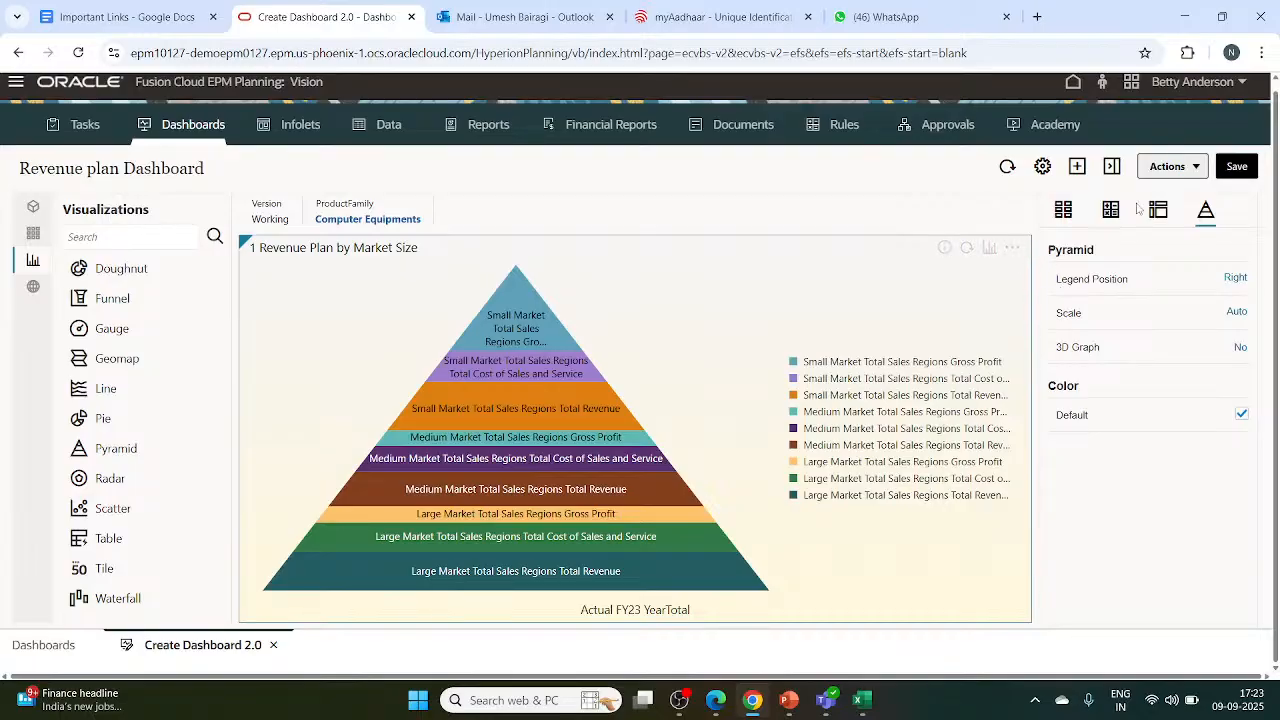
pyautogui.click(1240, 168)
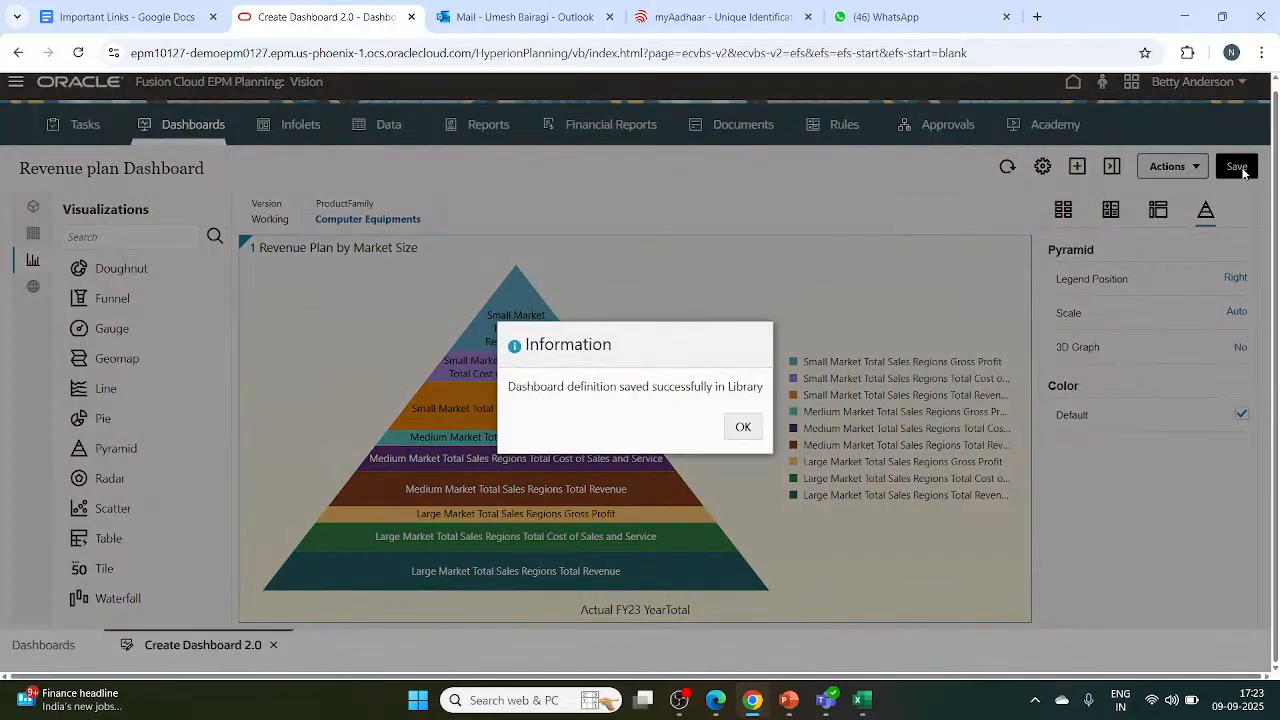
pyautogui.click(744, 436)
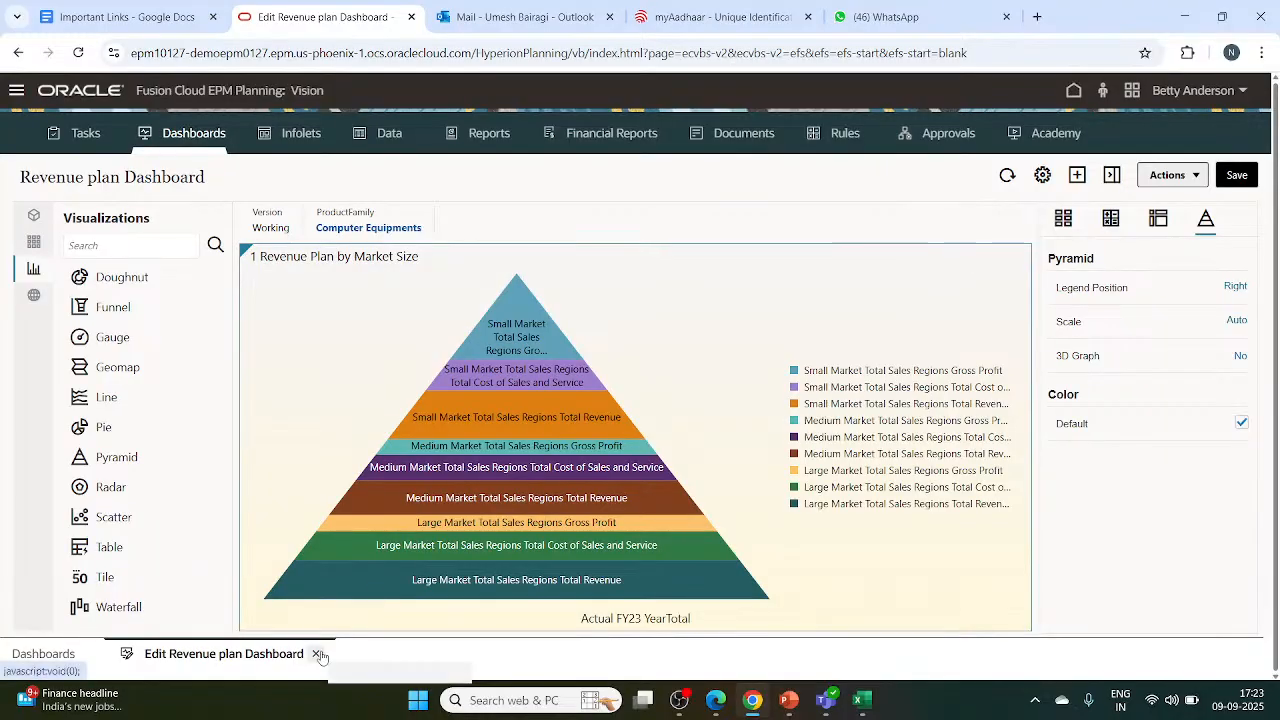
pyautogui.click(318, 655)
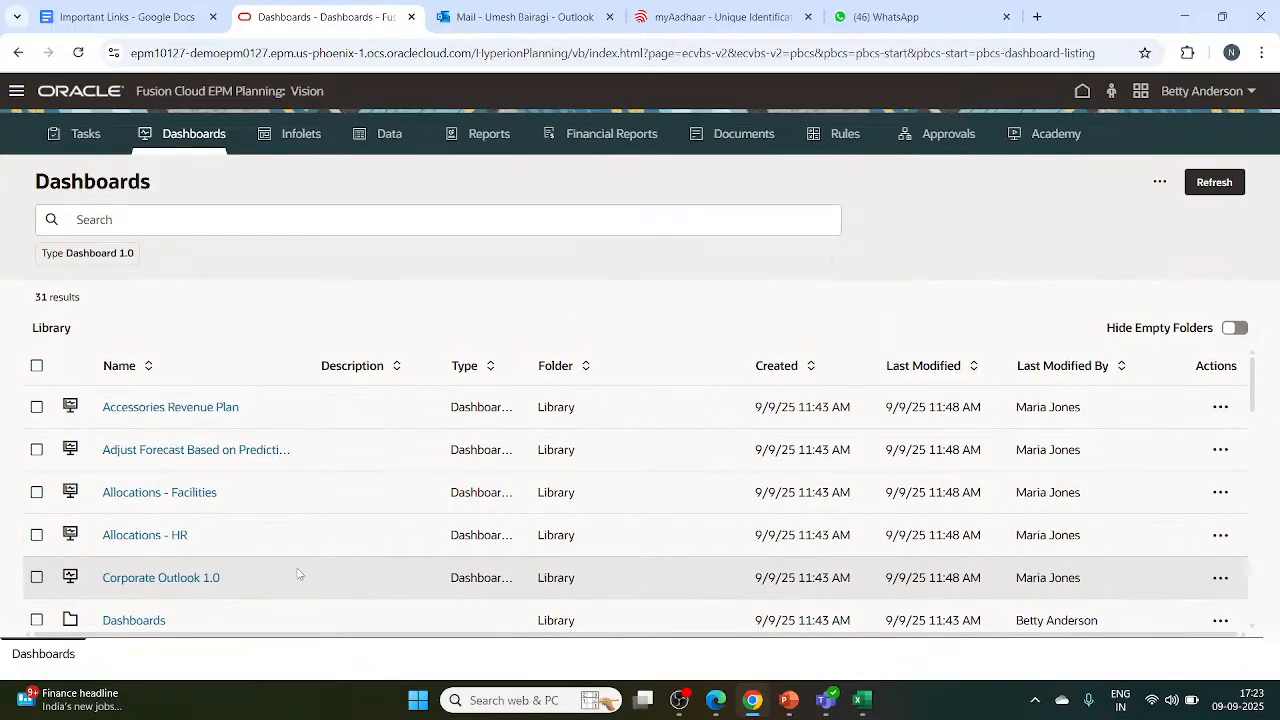
# Locate the Revenue plan Dashboard in the library's list of dashboards.
pyautogui.scroll(-5, 297, 573)
pyautogui.scroll(-9, 297, 573)
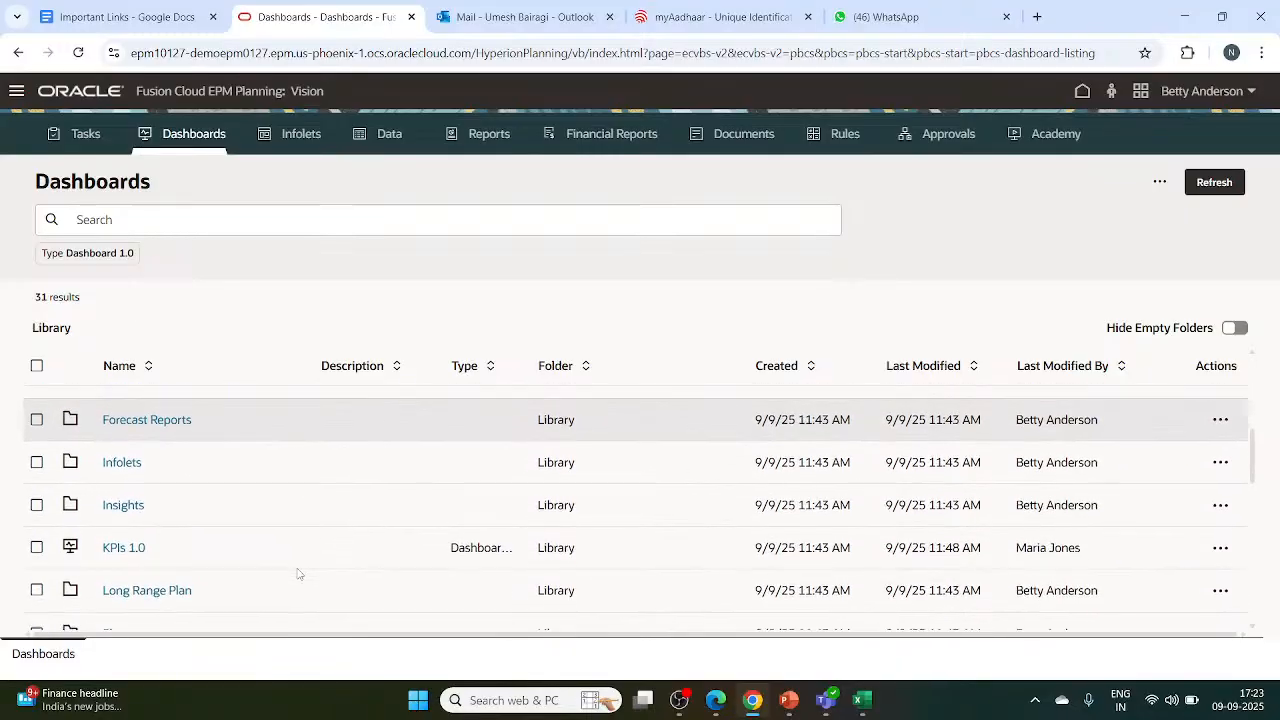
pyautogui.scroll(-9, 297, 573)
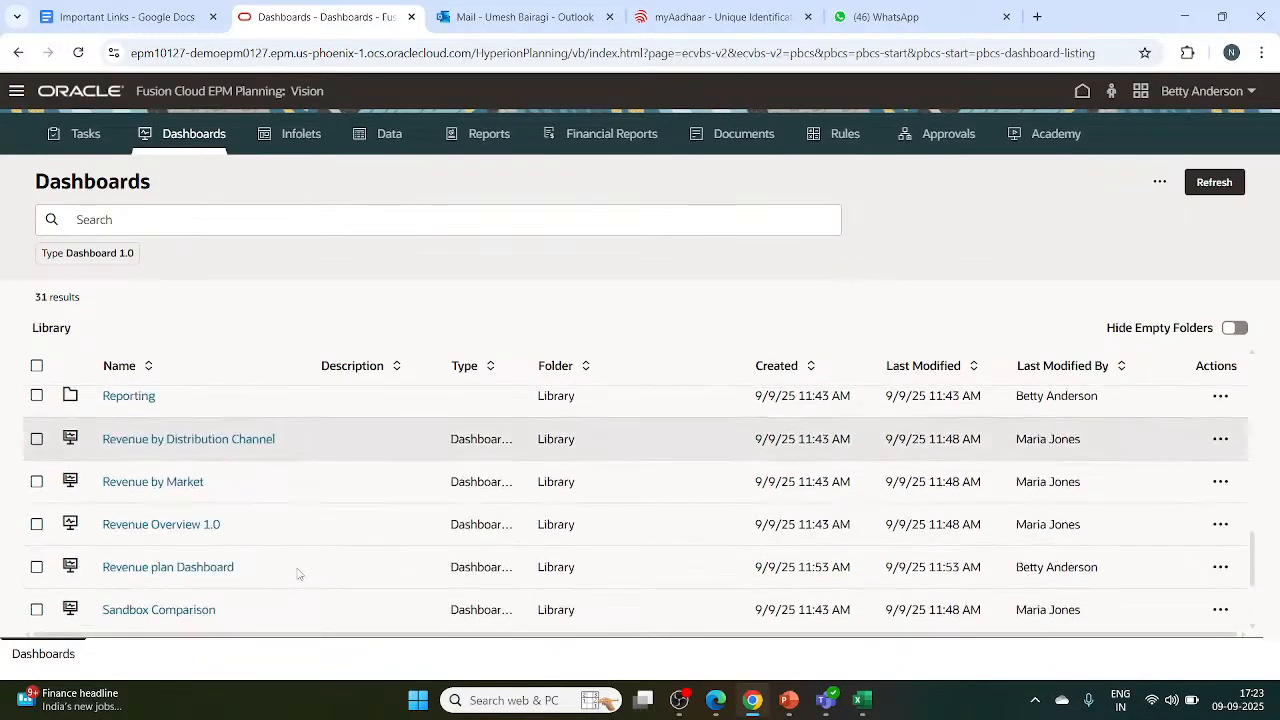
pyautogui.scroll(3, 297, 573)
pyautogui.scroll(-3, 297, 573)
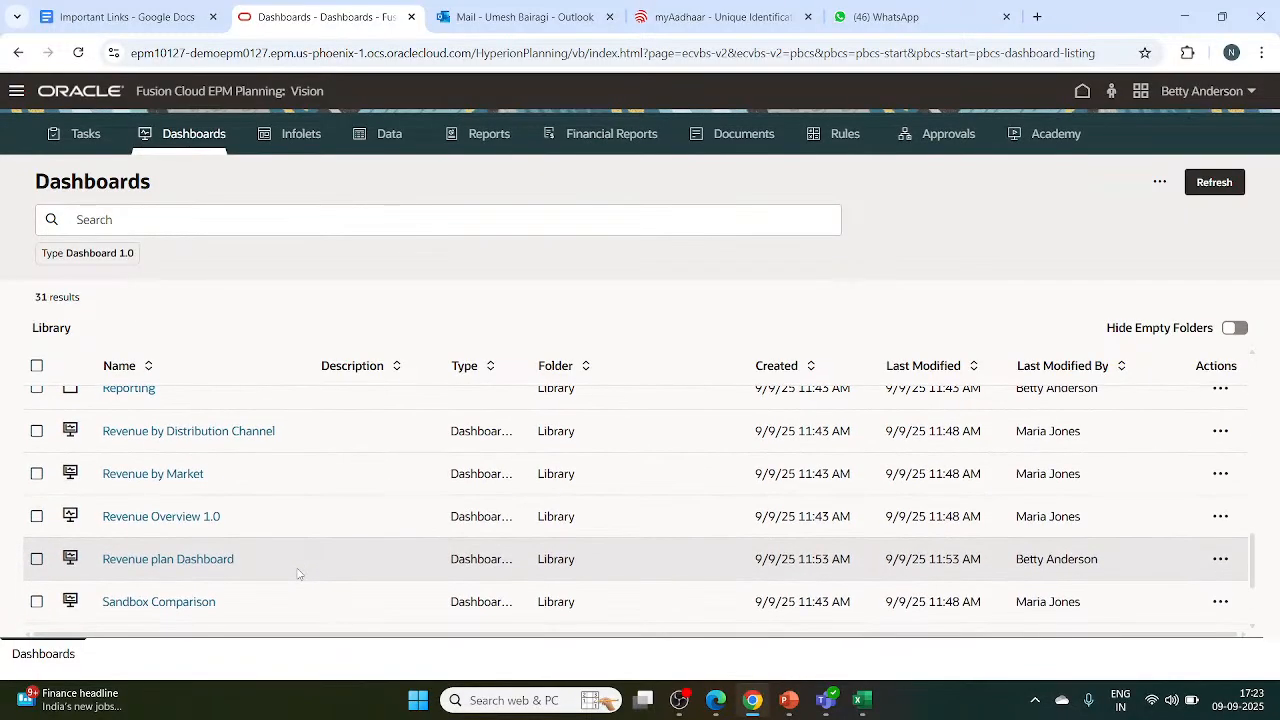
# Search the dashboards library for "revenue plan" and filter the list to the Revenue plan Dashboard.
pyautogui.scroll(-2, 297, 573)
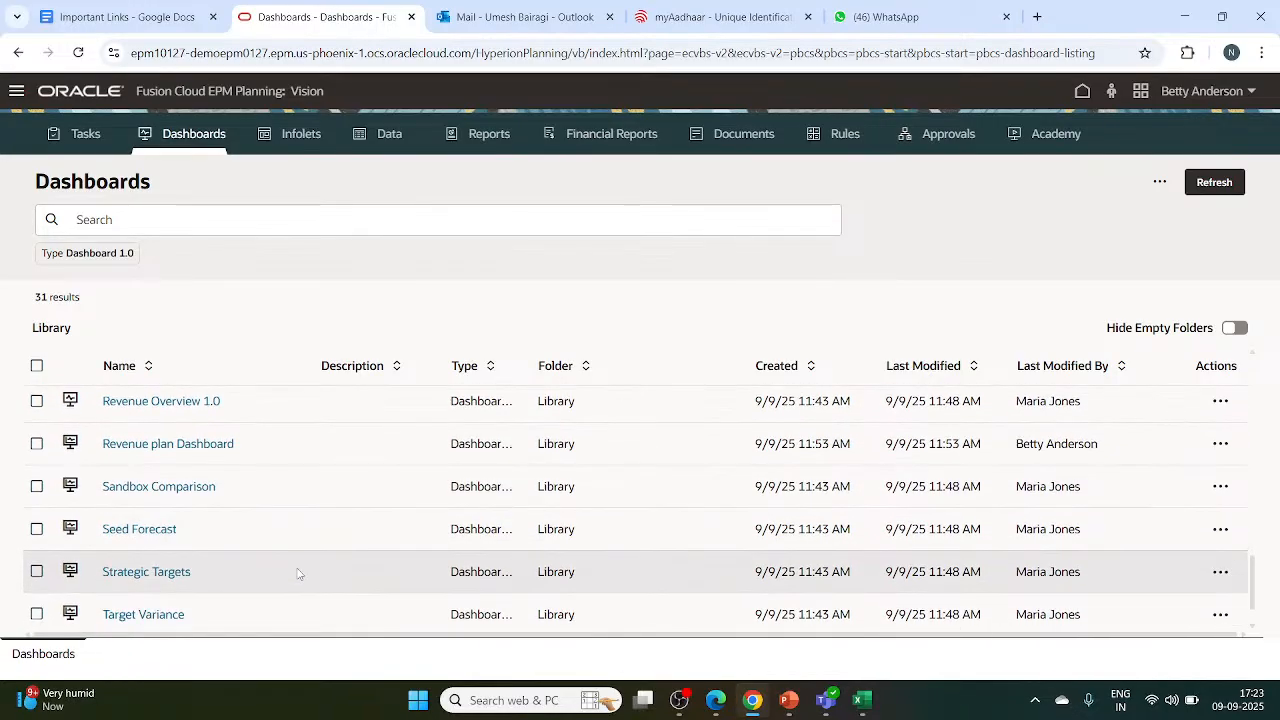
pyautogui.scroll(20, 297, 573)
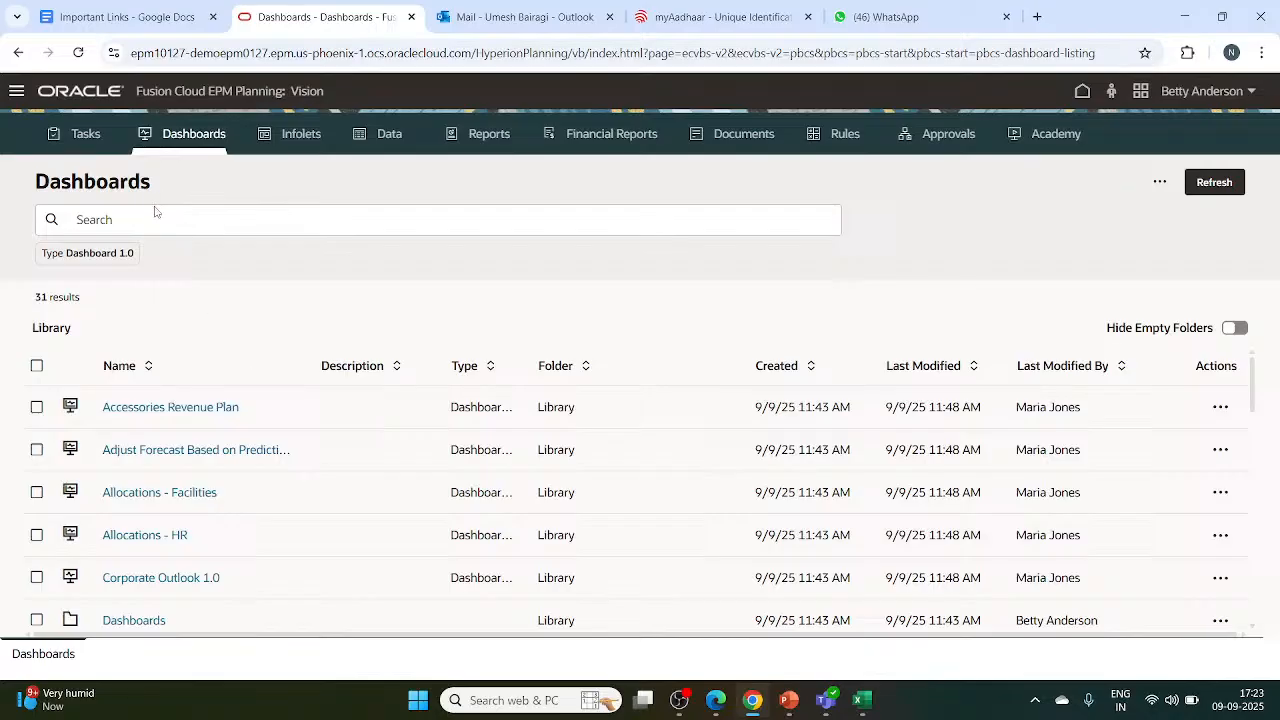
pyautogui.click(155, 213)
pyautogui.write('r')
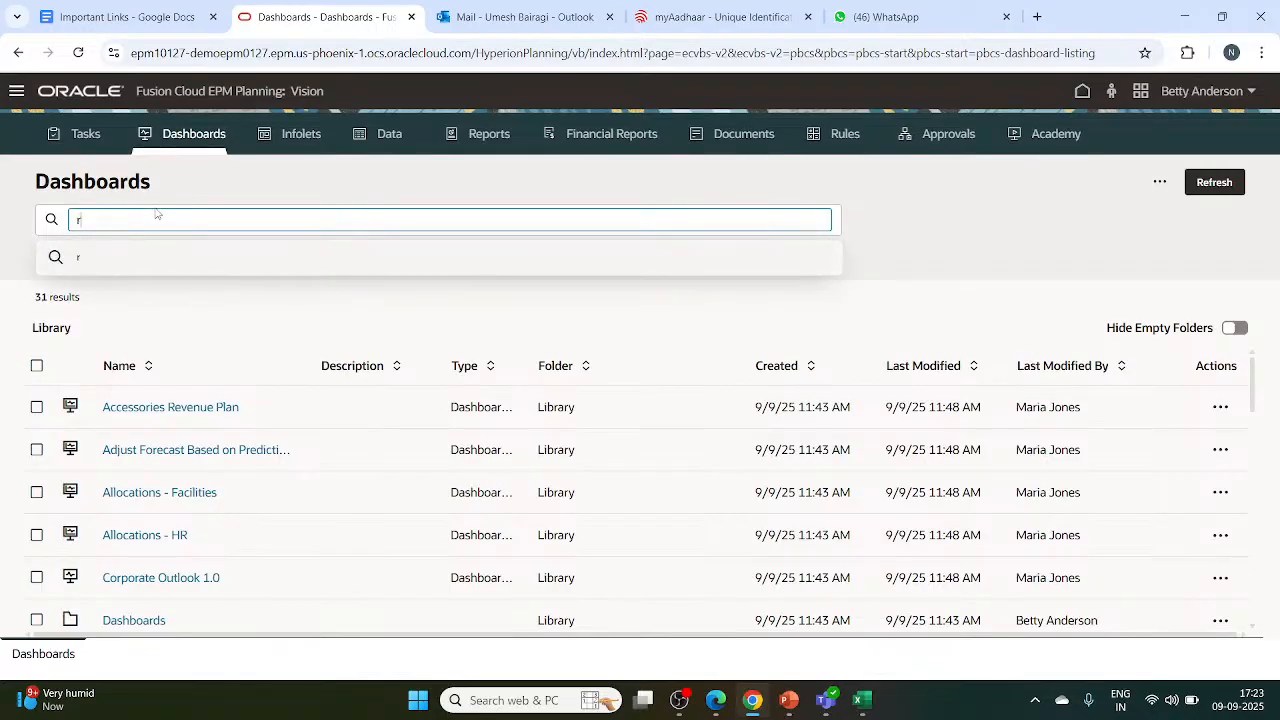
pyautogui.write('eve')
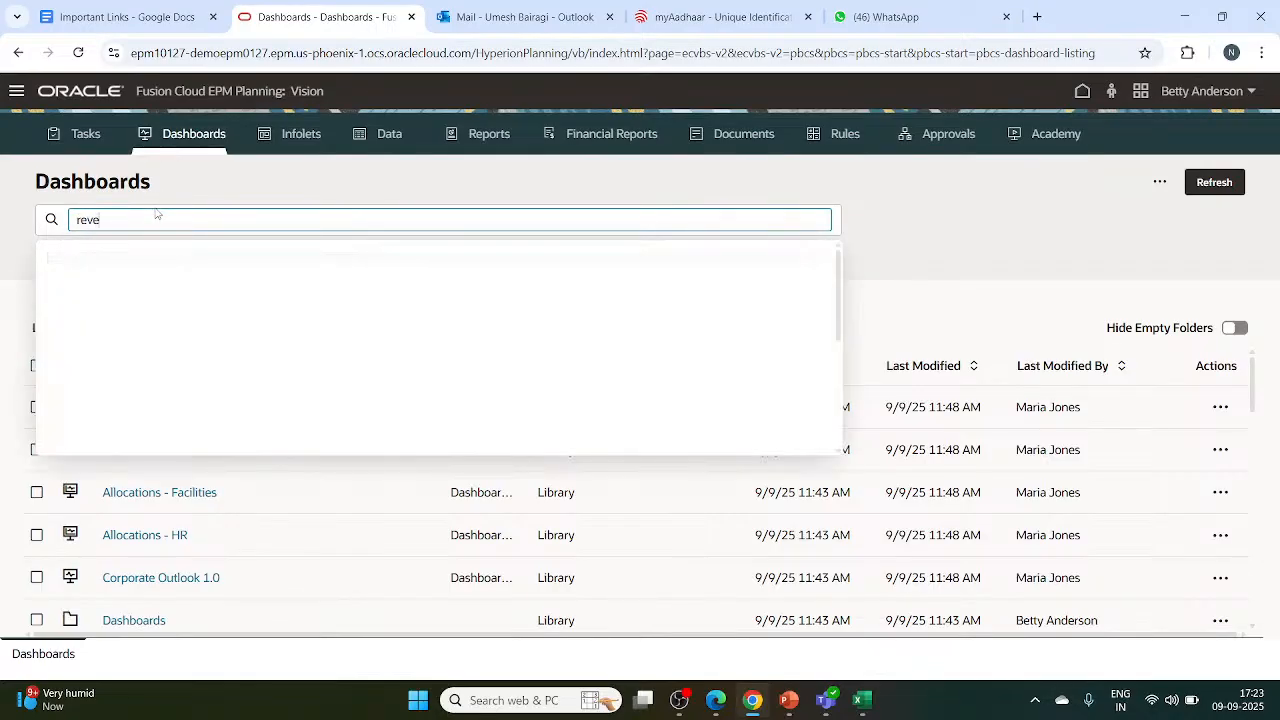
pyautogui.write('nue')
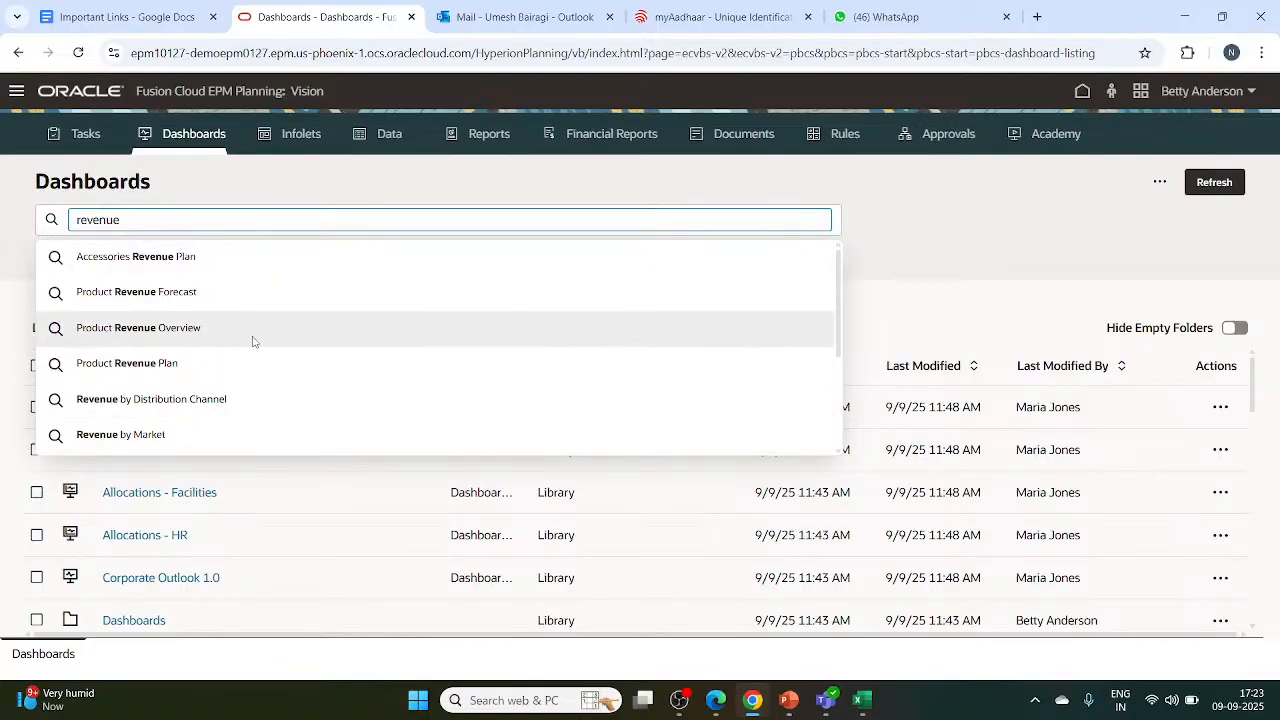
pyautogui.write('pla')
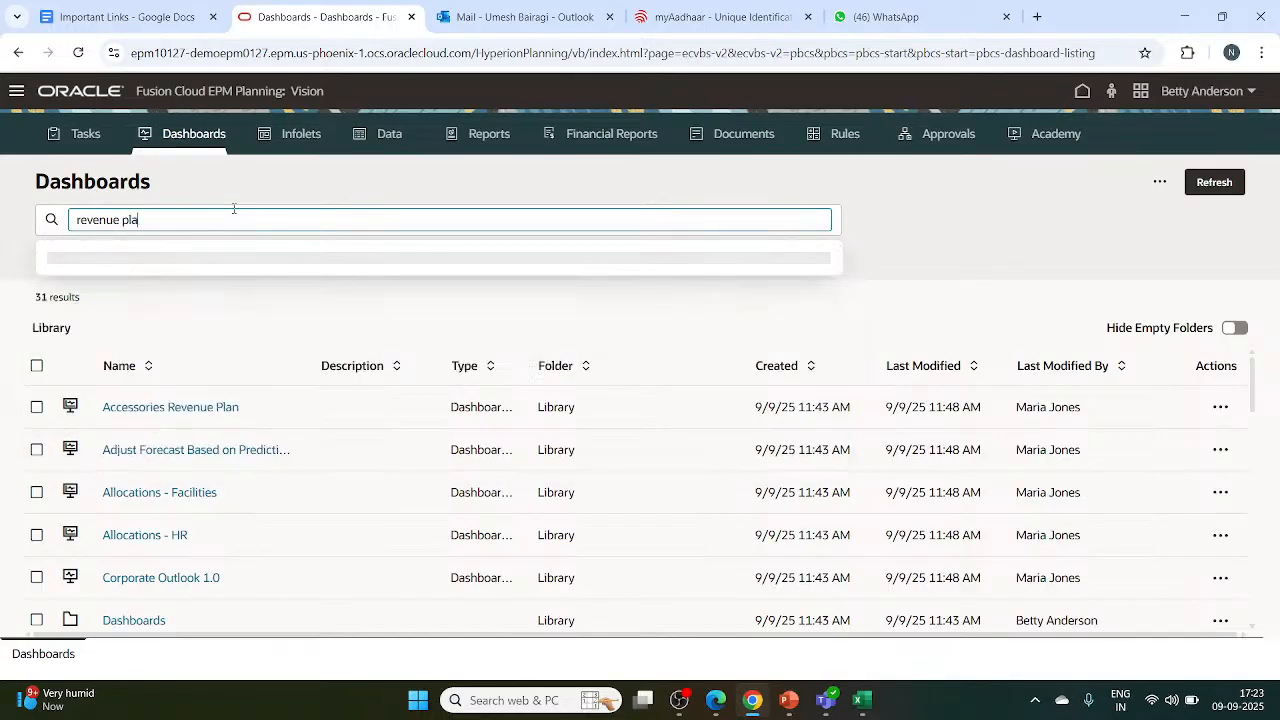
pyautogui.write('n')
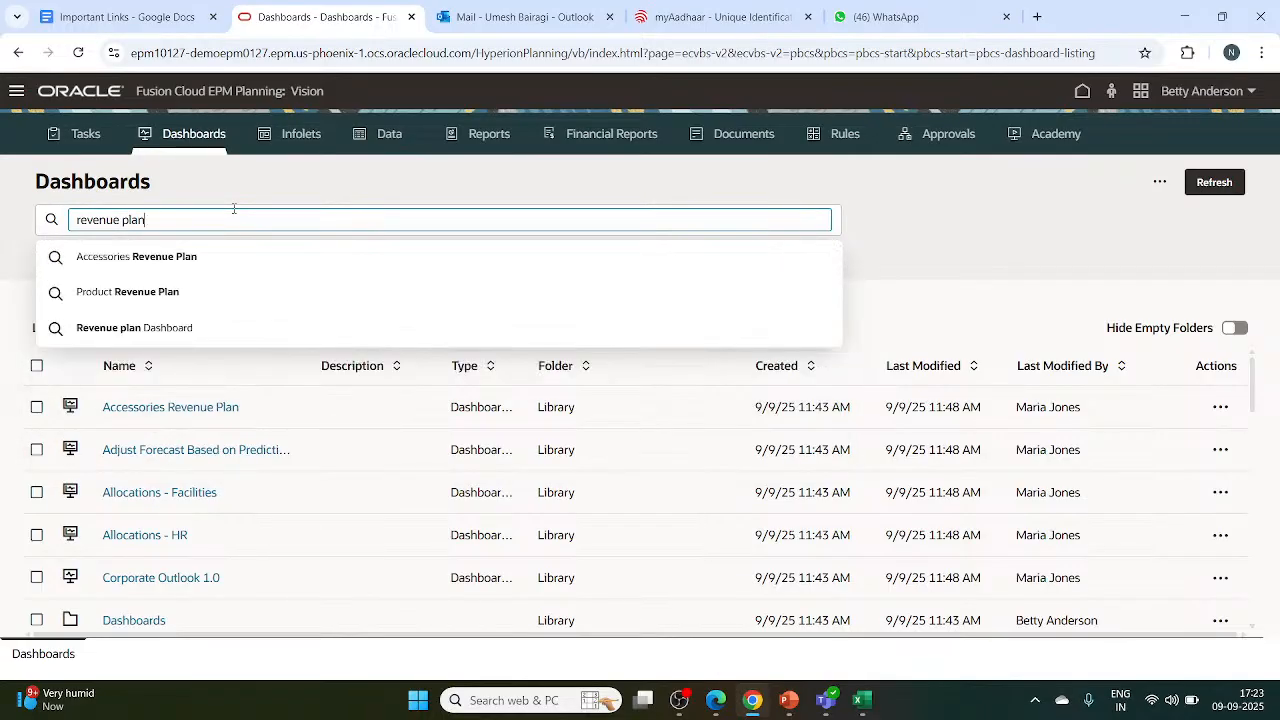
pyautogui.click(145, 328)
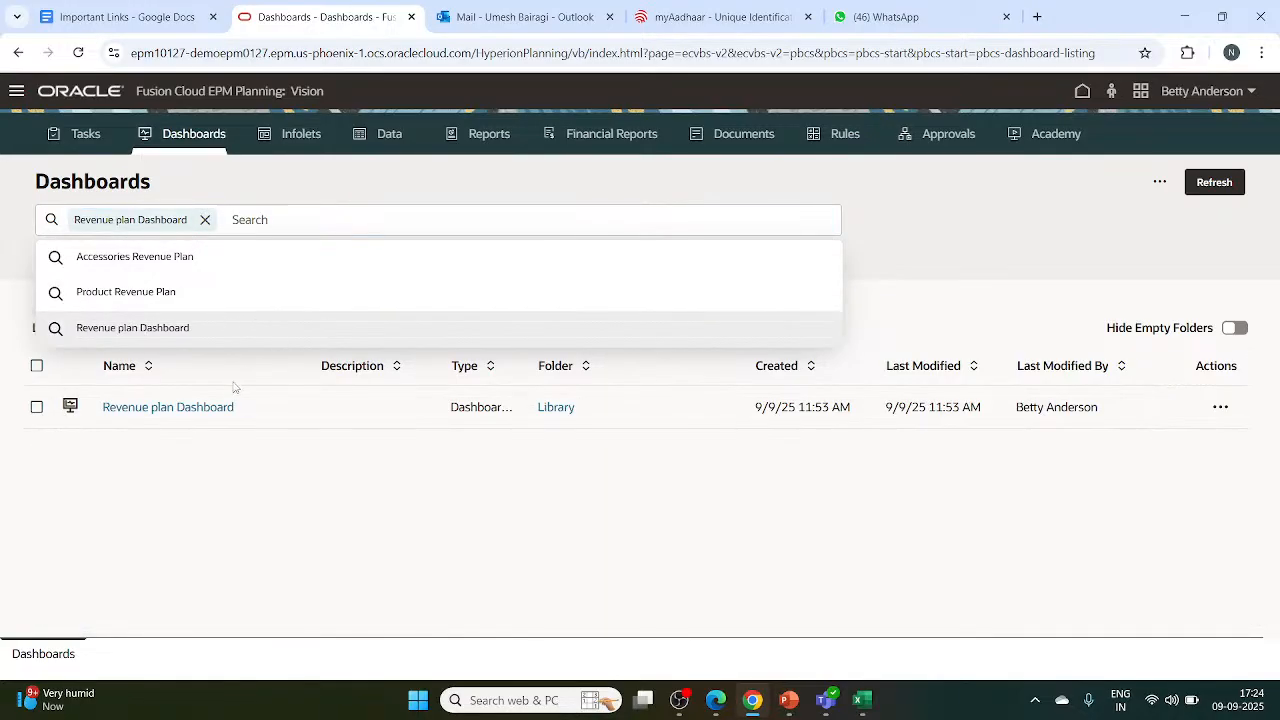
# Open the Revenue plan Dashboard and examine the values of its pyramid chart segments.
pyautogui.click(141, 410)
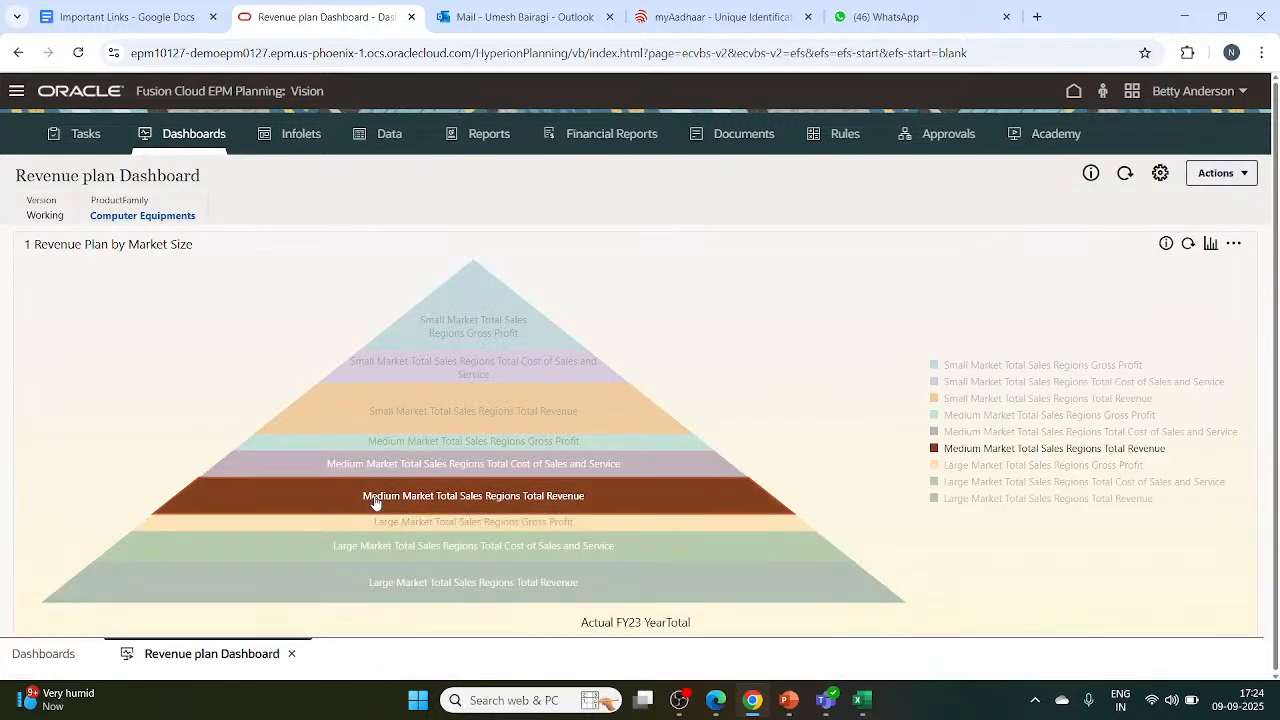
pyautogui.moveTo(505, 330)
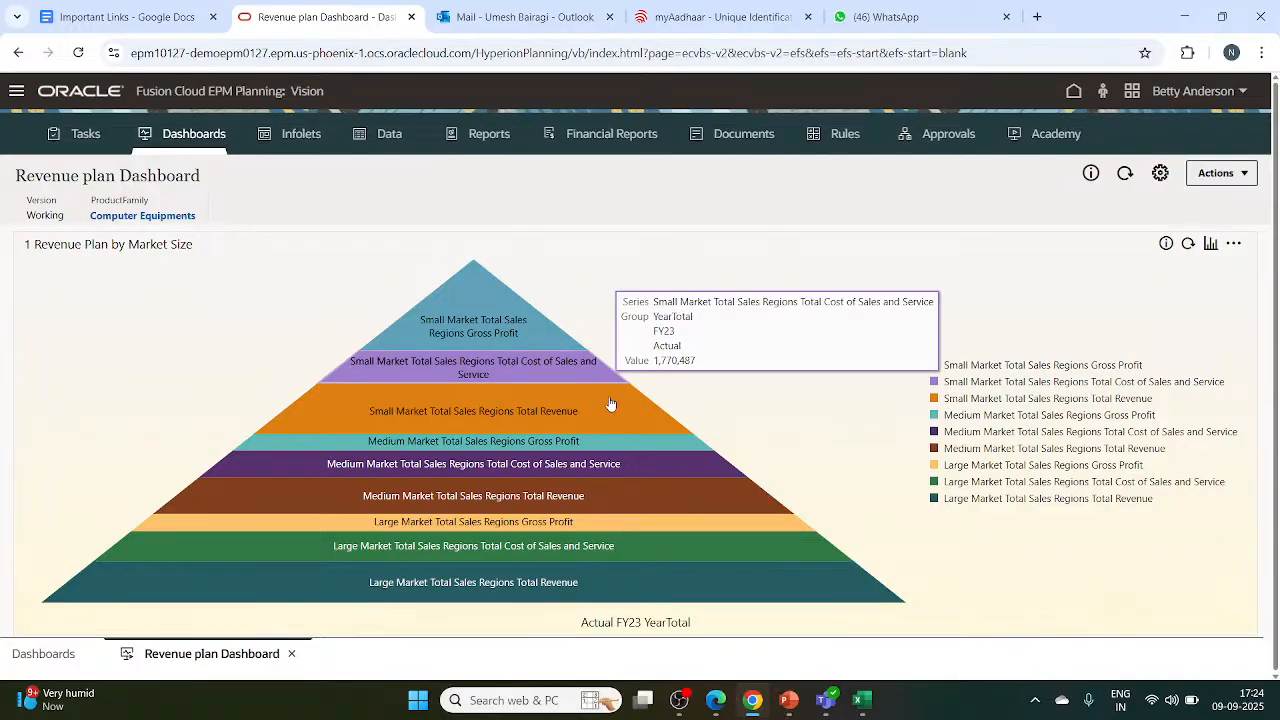
pyautogui.moveTo(575, 482)
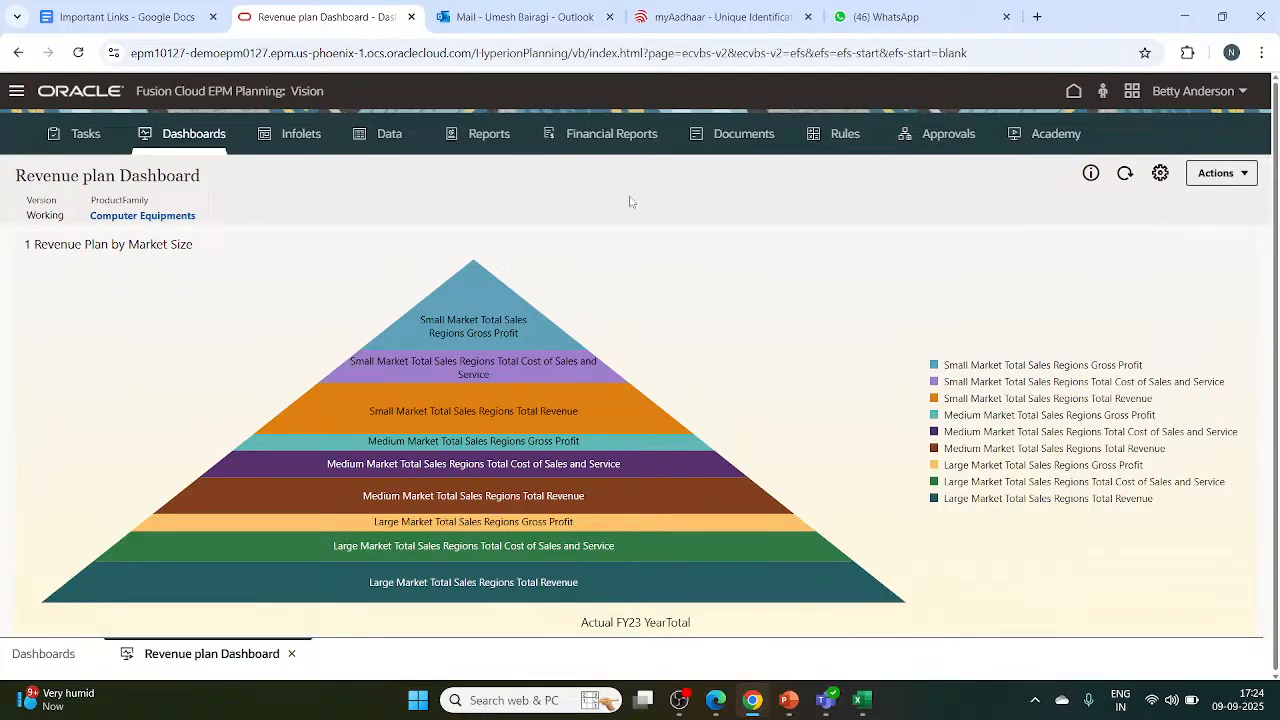
# Close the Revenue plan Dashboard and clear its search filter from the dashboards list.
pyautogui.click(291, 655)
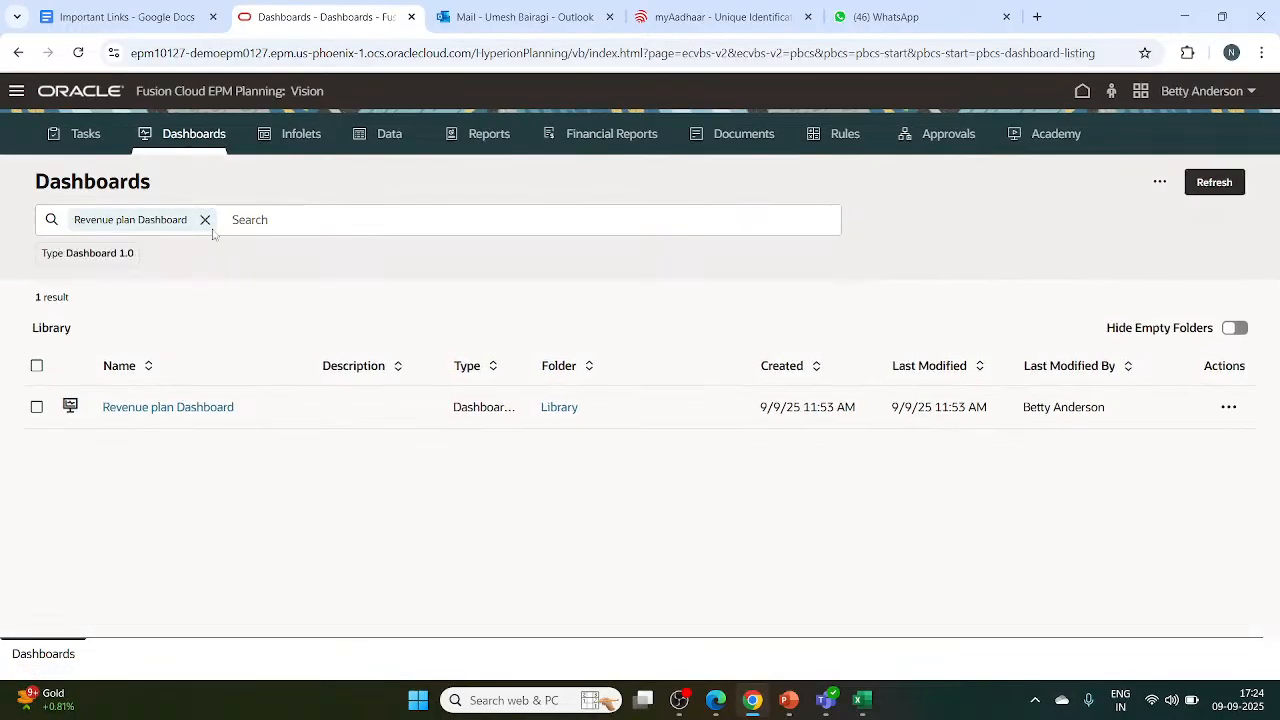
pyautogui.click(204, 219)
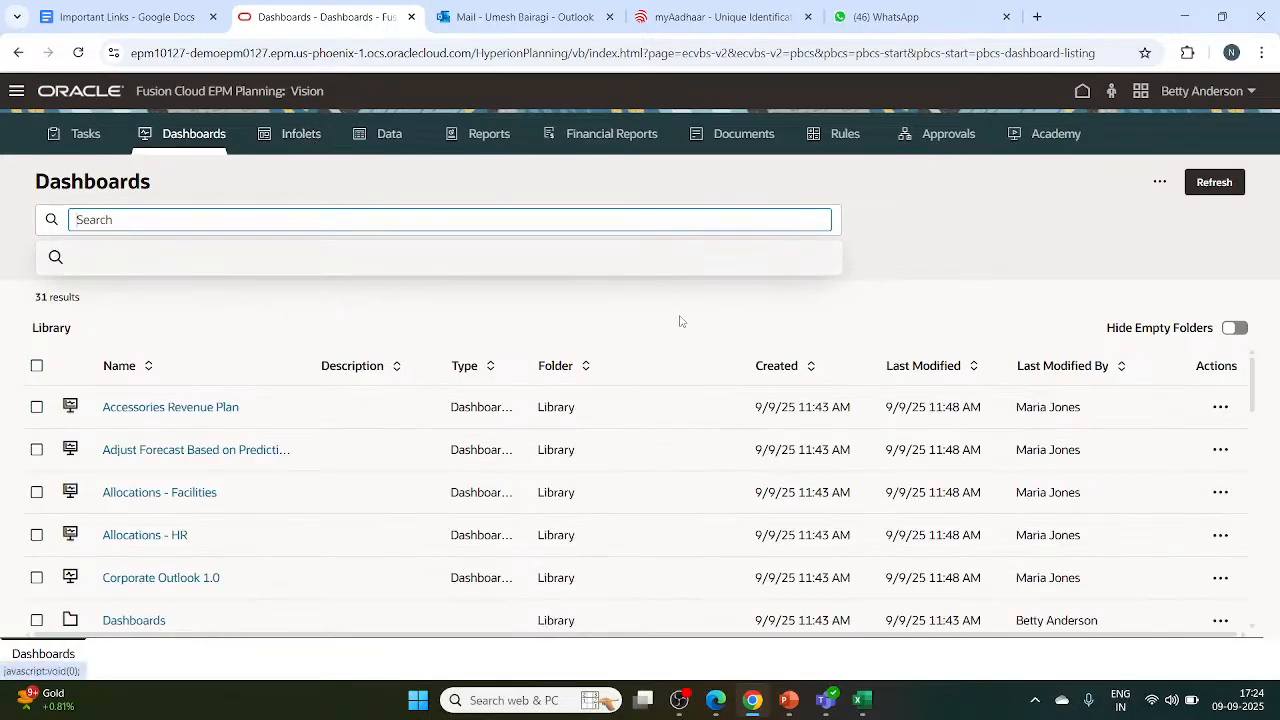
# Go to Infolets, close the untitled infolets page without saving, and look through the folders in the infolets library.
pyautogui.click(313, 139)
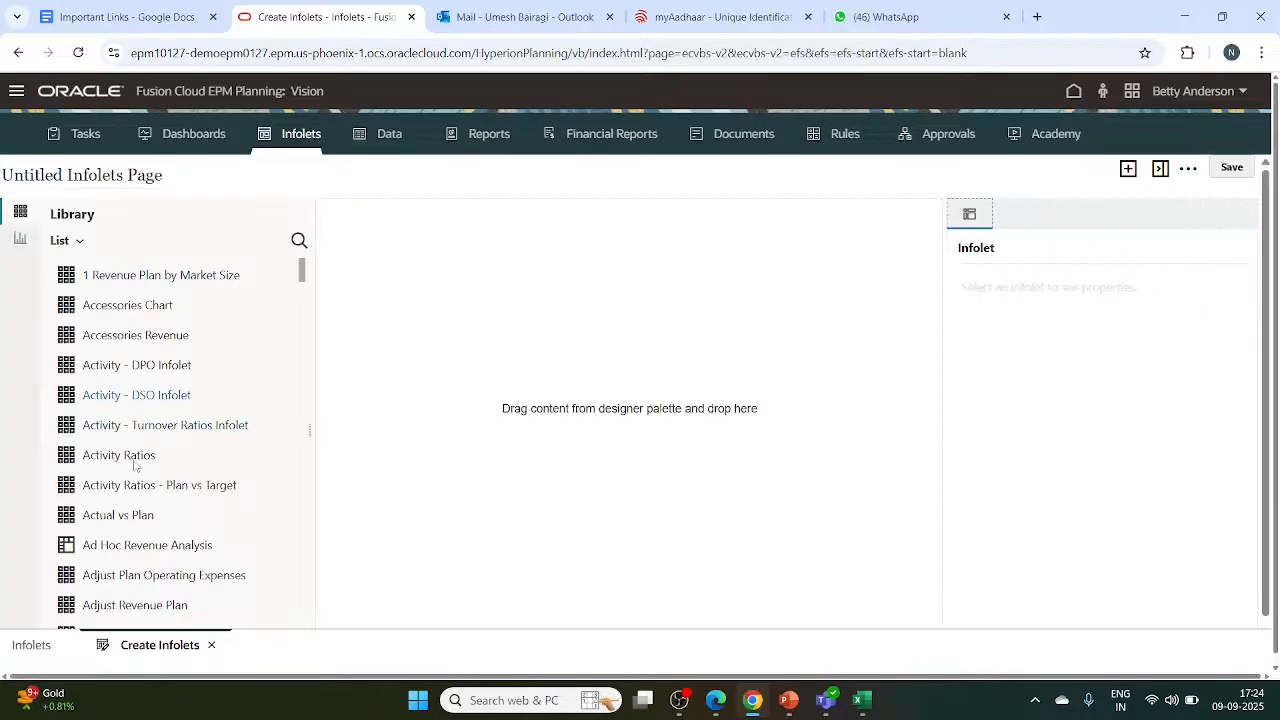
pyautogui.click(210, 646)
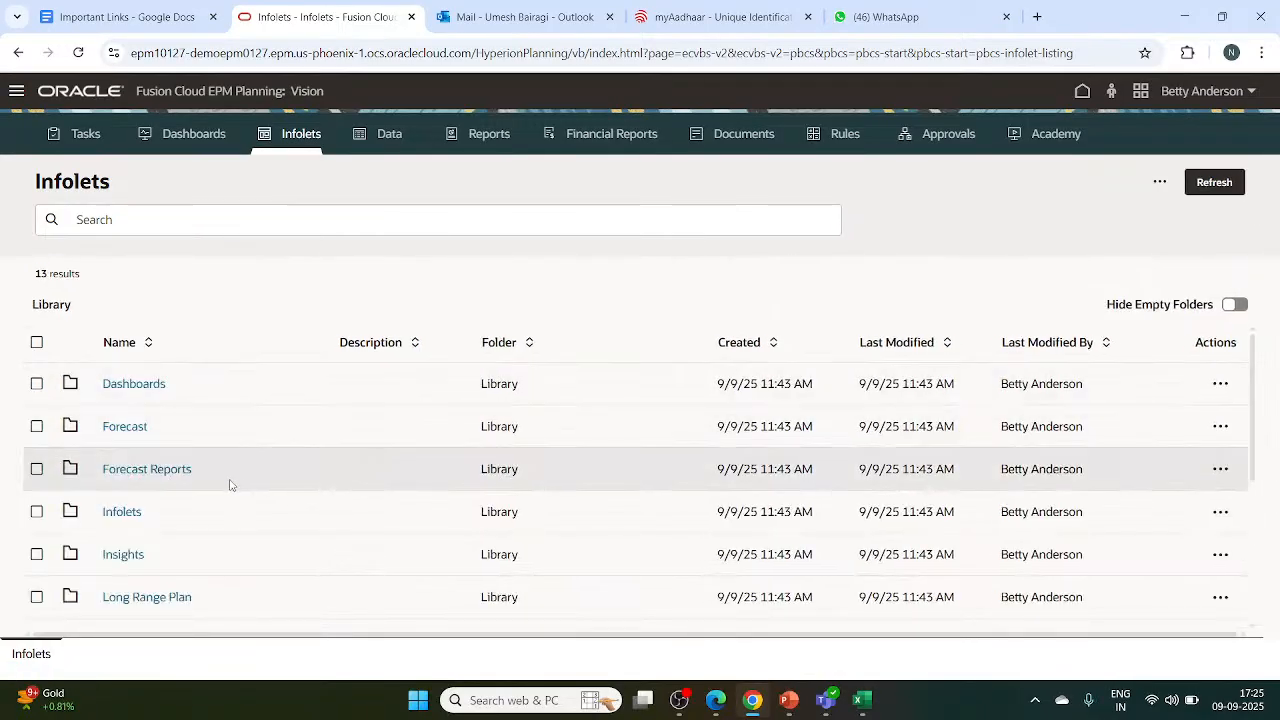
pyautogui.scroll(-2, 250, 529)
pyautogui.scroll(-2, 250, 529)
pyautogui.scroll(1, 250, 529)
pyautogui.scroll(-1, 250, 529)
pyautogui.scroll(3, 250, 529)
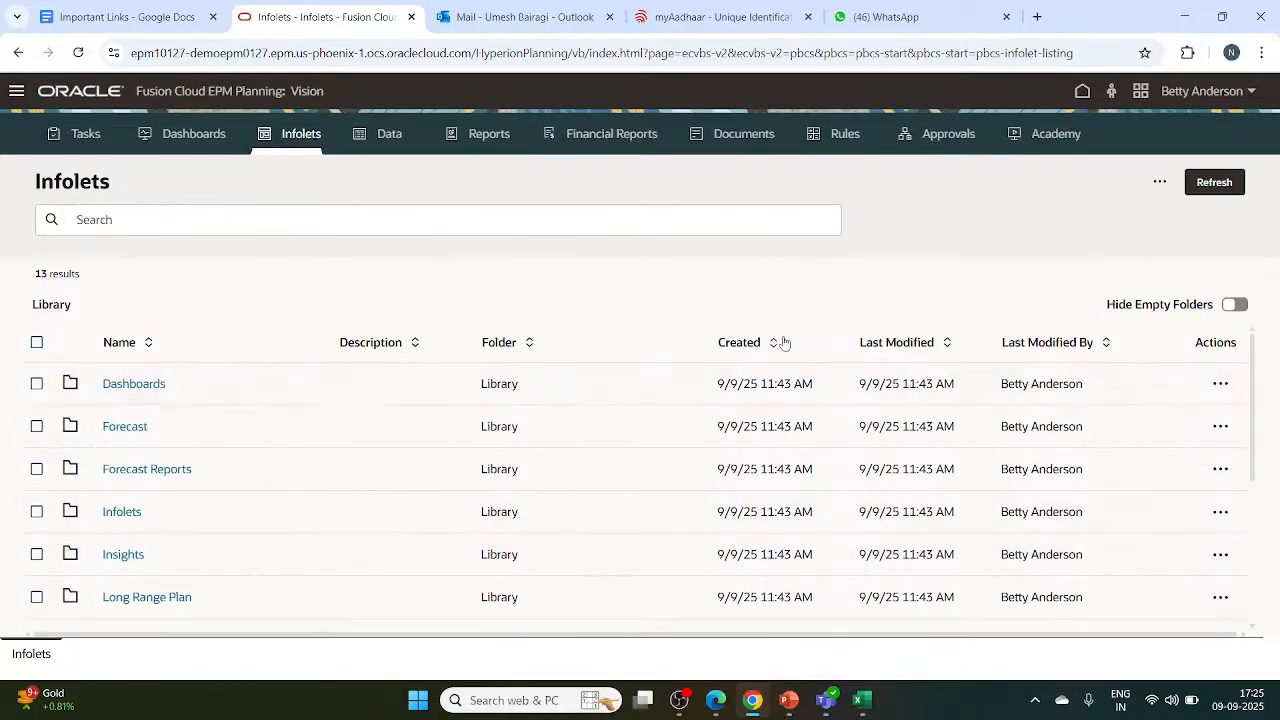
# Create a new infolets page and place the Allocate Prediction form on it as an infolet.
pyautogui.click(1159, 181)
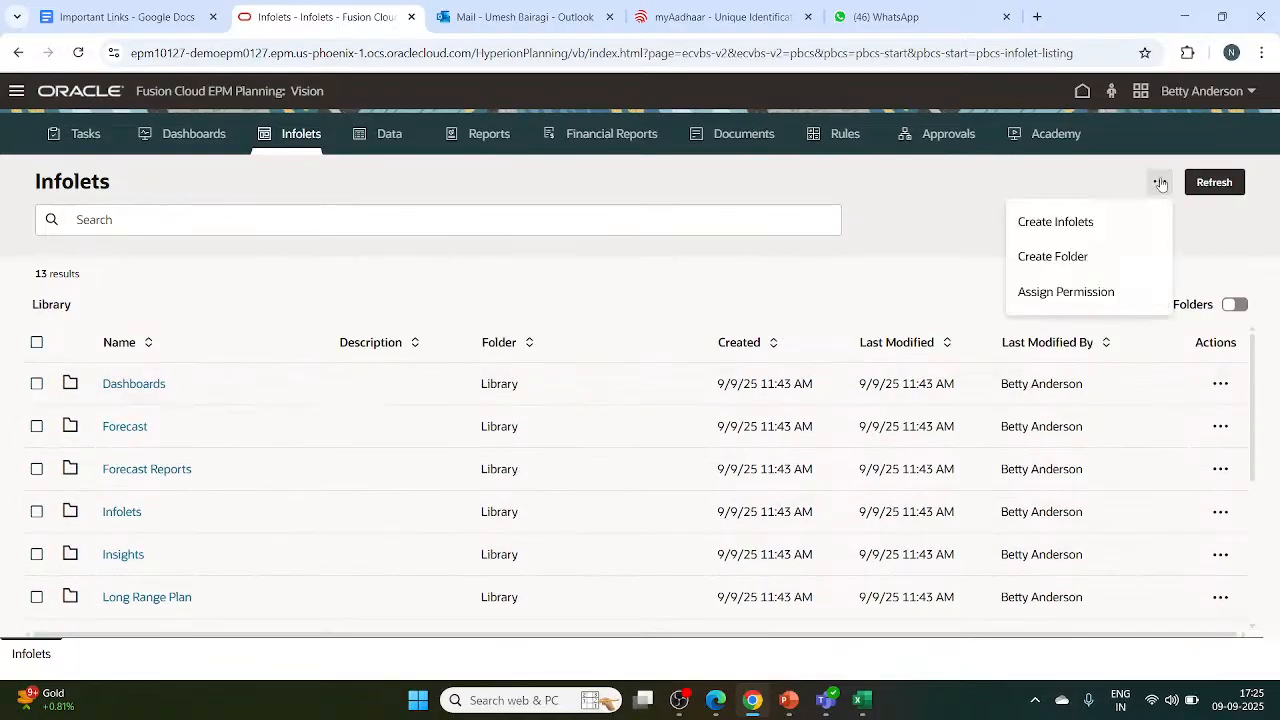
pyautogui.click(1090, 223)
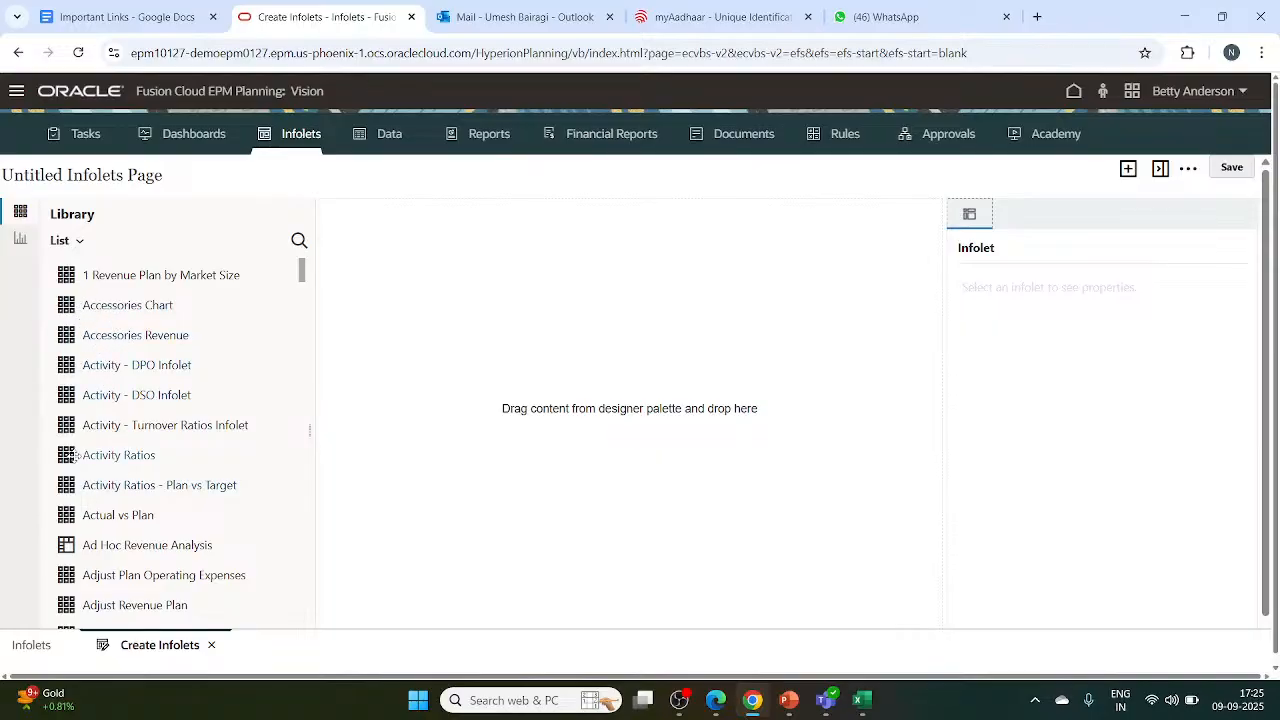
pyautogui.scroll(-1, 140, 512)
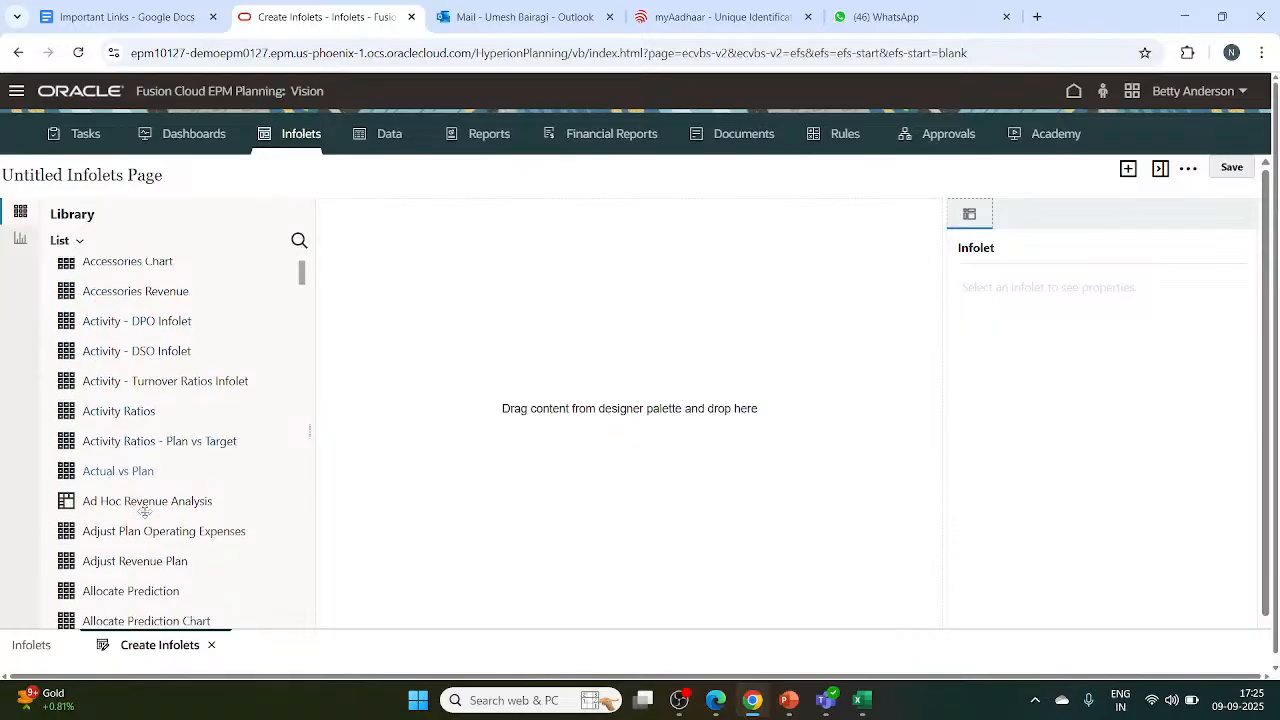
pyautogui.scroll(-1, 145, 511)
pyautogui.moveTo(65, 490); pyautogui.dragTo(419, 337)
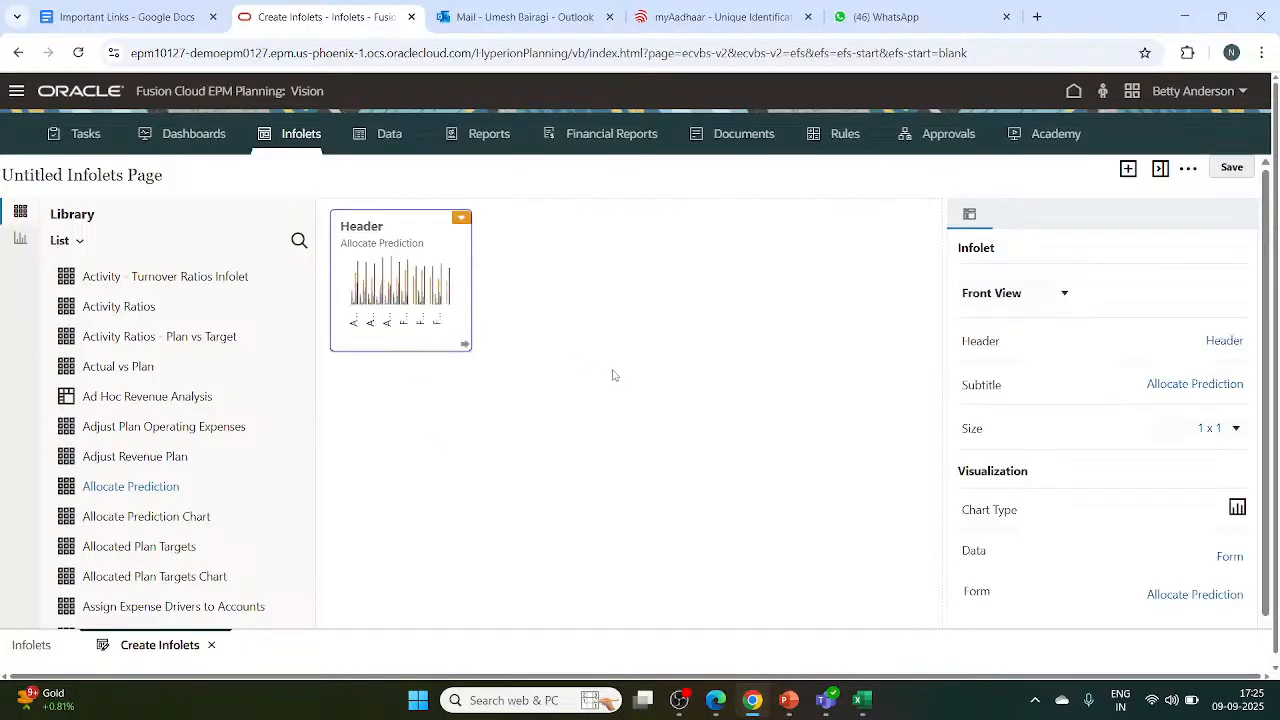
# Preview the Back View and Expanded View of the Allocate Prediction infolet, then collapse it.
pyautogui.click(464, 345)
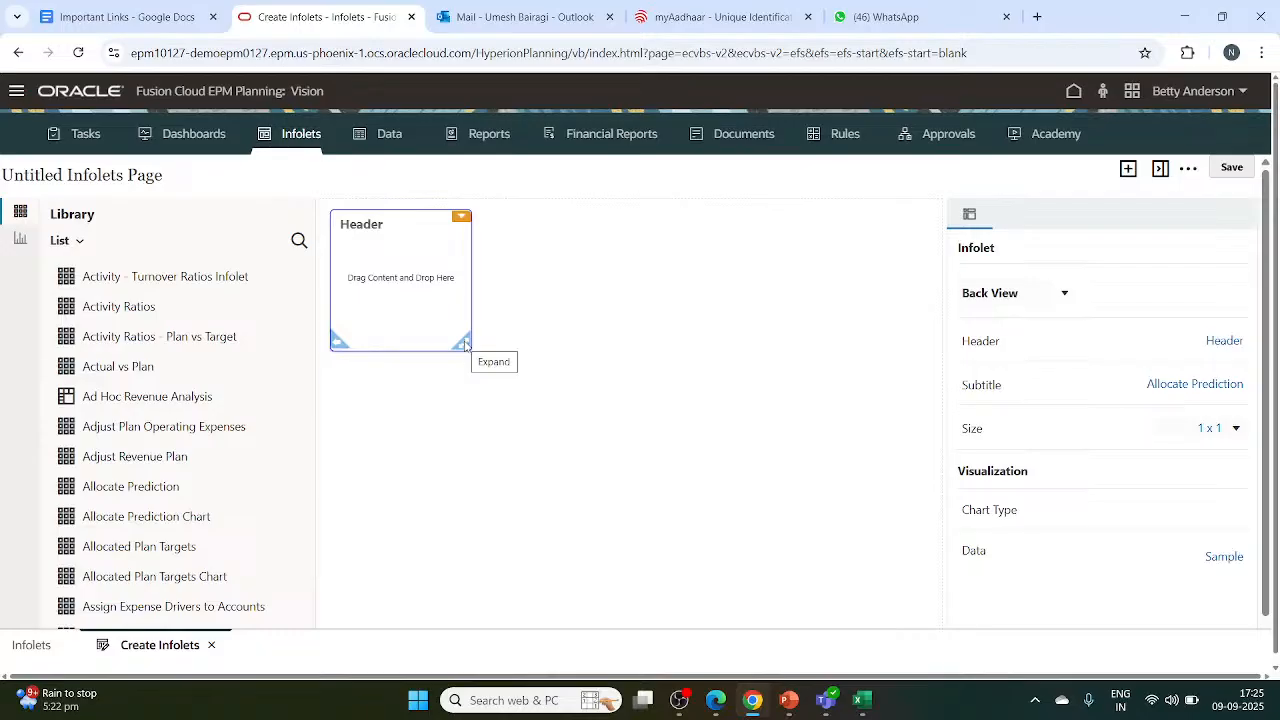
pyautogui.click(464, 345)
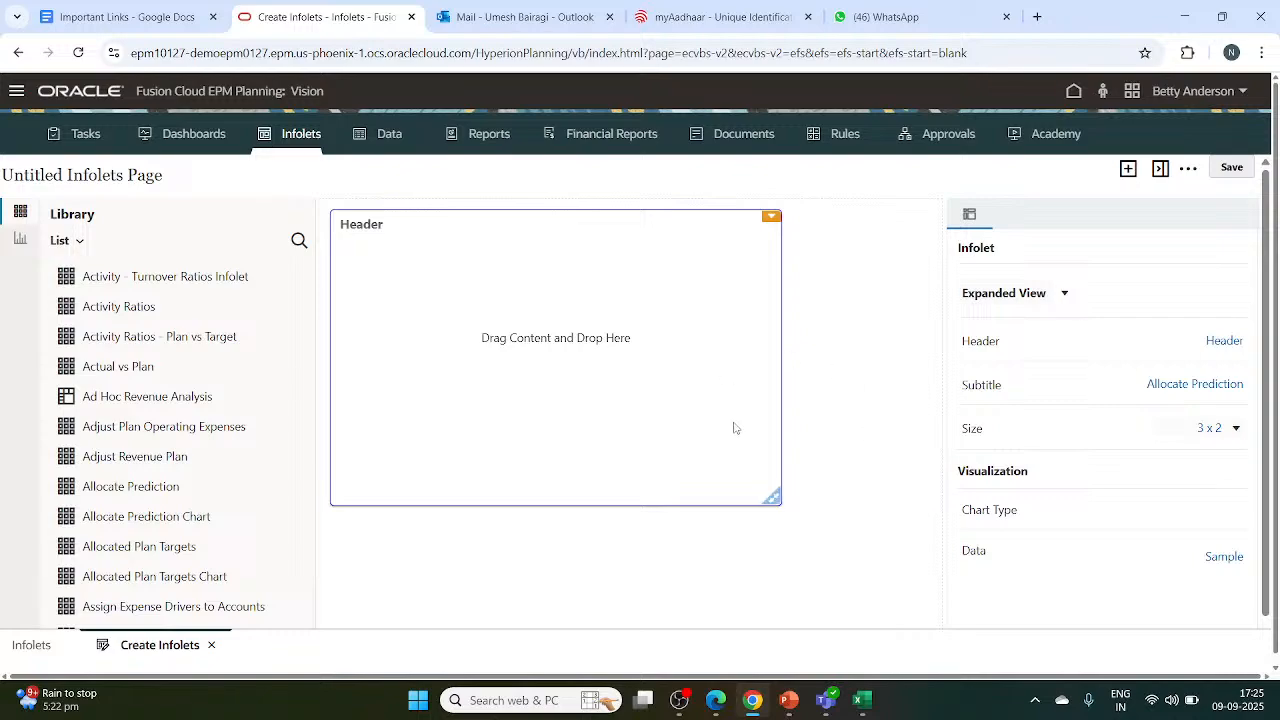
pyautogui.click(773, 499)
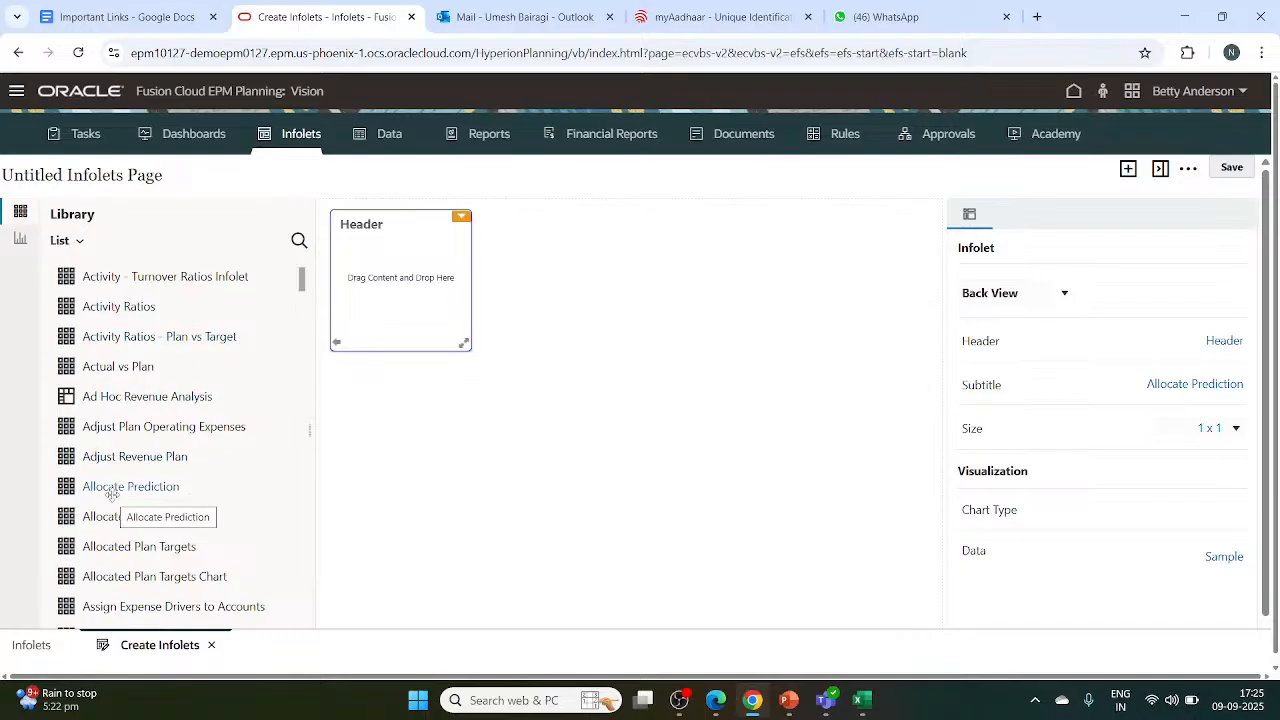
# Add the Allocate Prediction Chart form as a new infolet and delete the original Allocate Prediction infolet.
pyautogui.moveTo(116, 512); pyautogui.dragTo(600, 303)
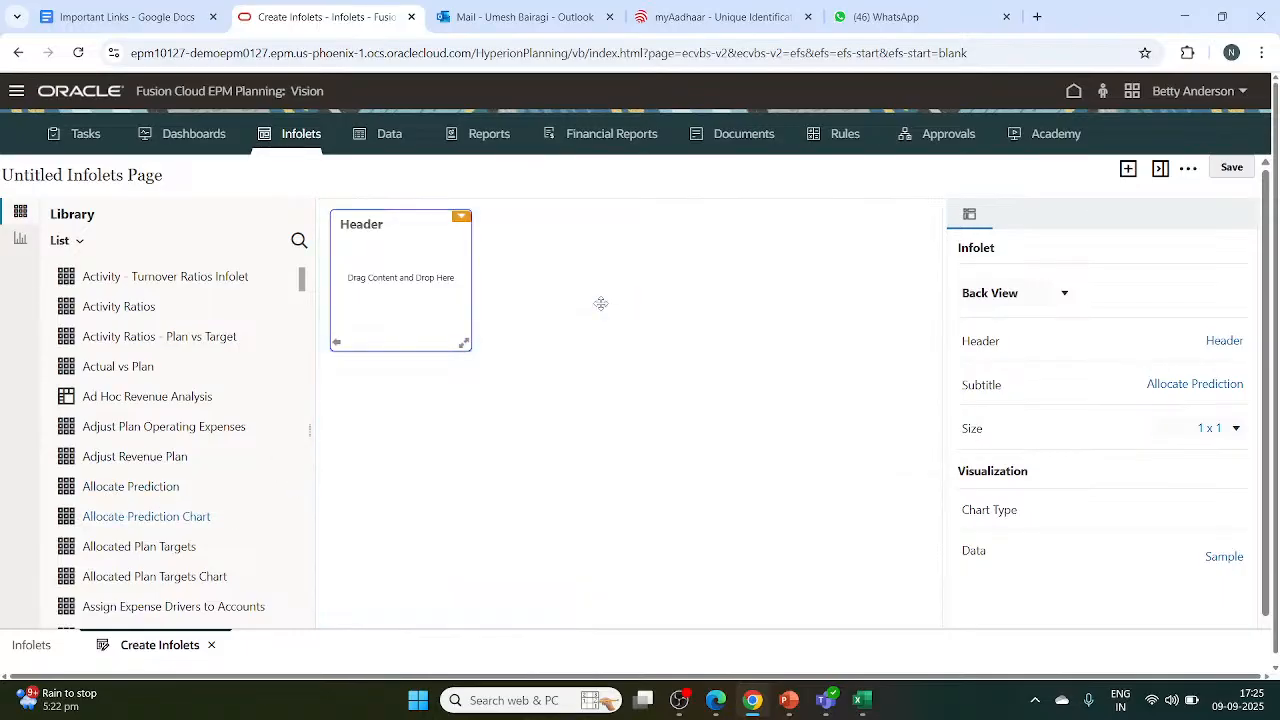
pyautogui.click(422, 253)
pyautogui.click(460, 222)
pyautogui.click(487, 243)
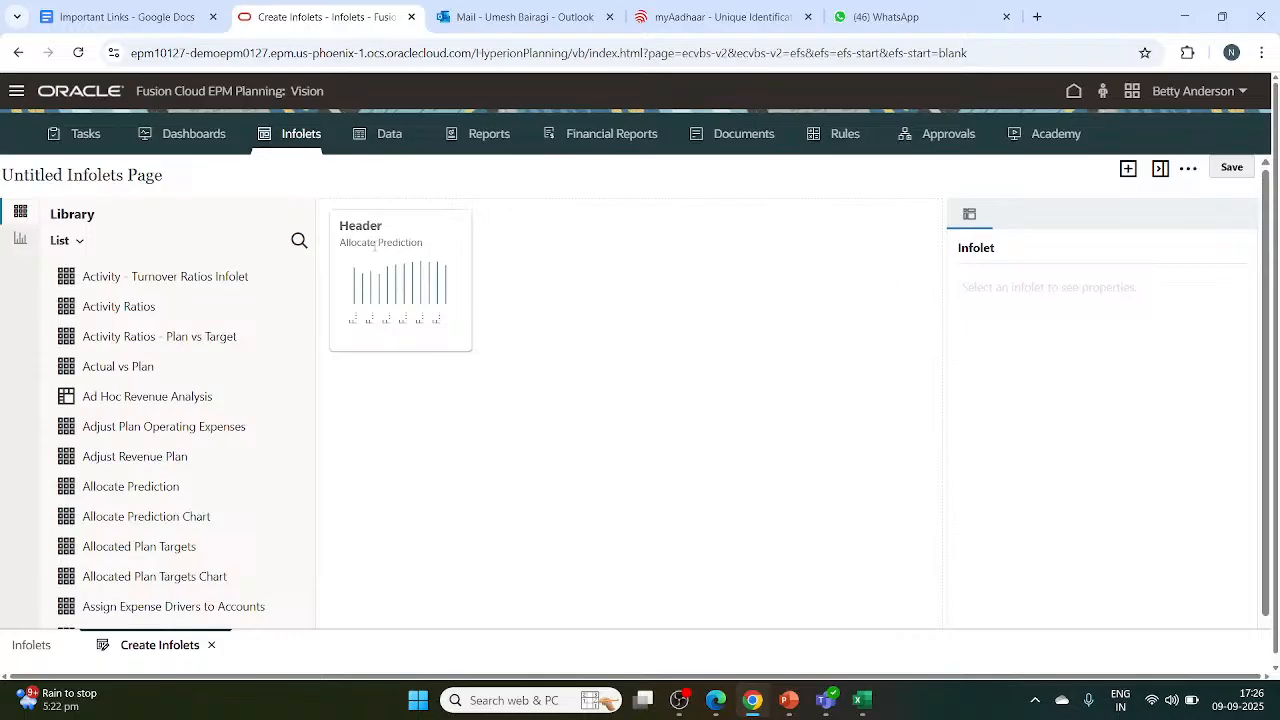
# Set the Front View size of the Allocate Prediction Chart infolet to 3 x 1.
pyautogui.click(416, 265)
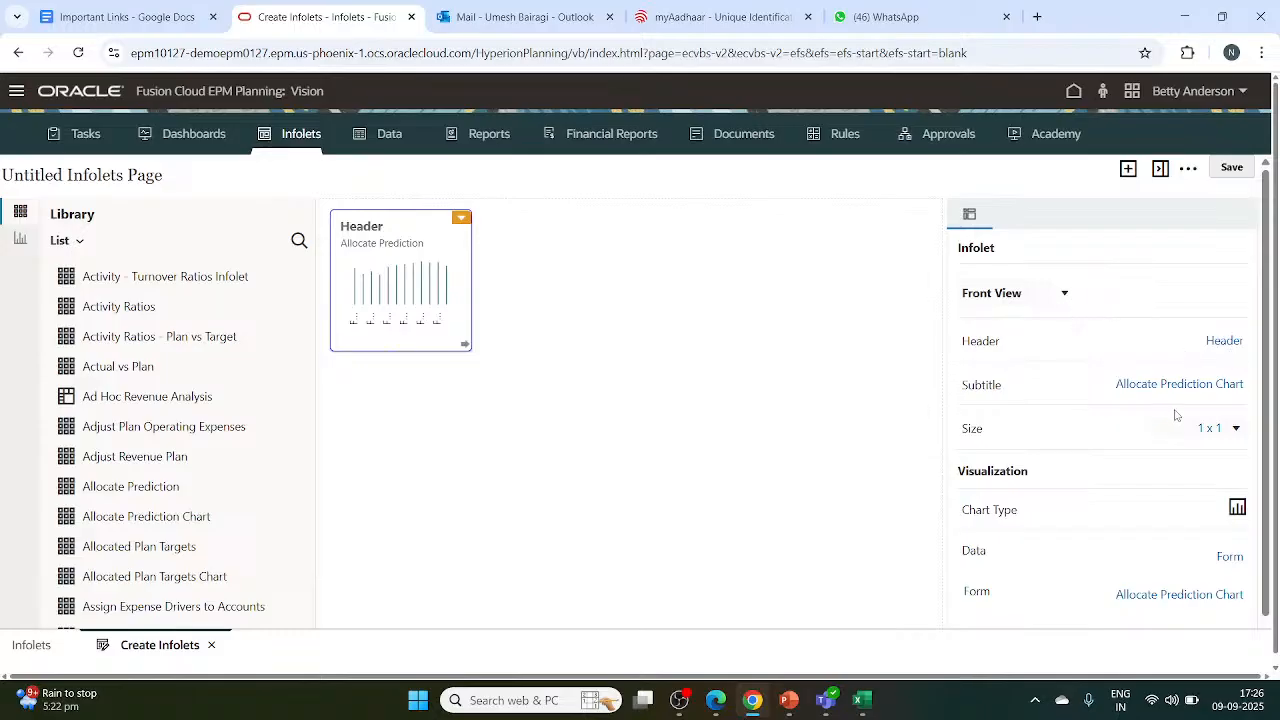
pyautogui.click(1236, 429)
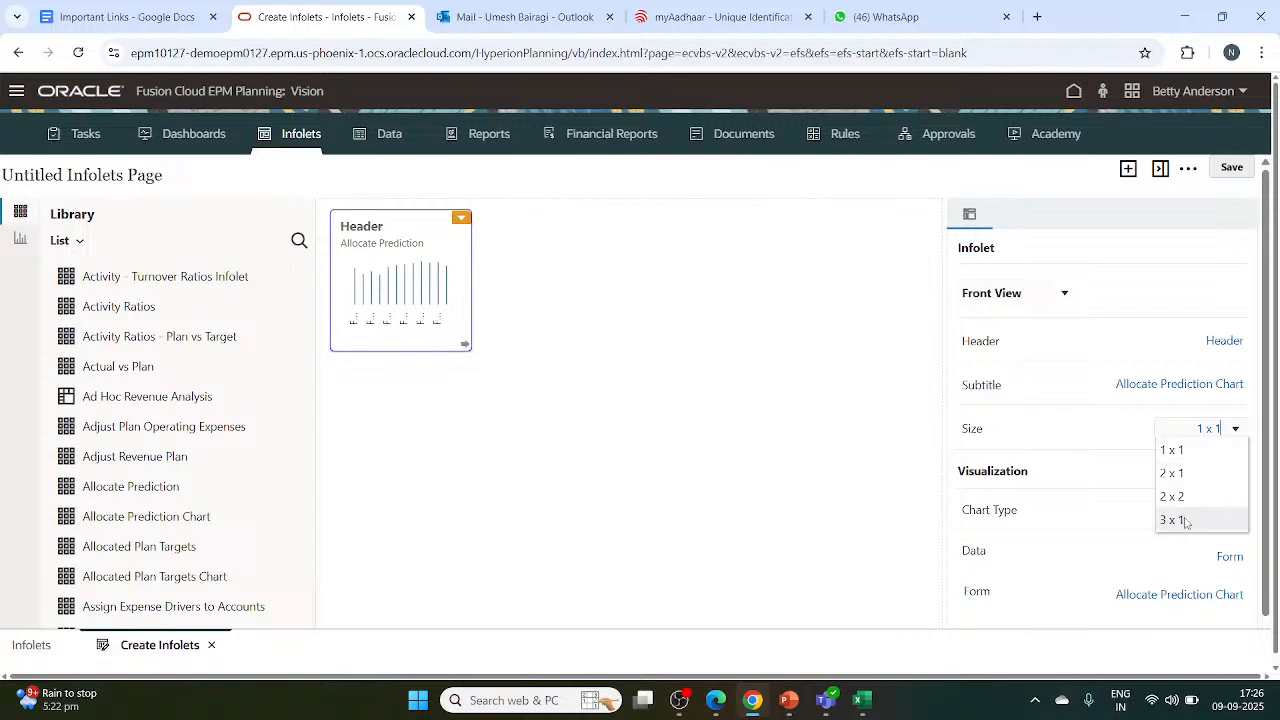
pyautogui.click(1172, 520)
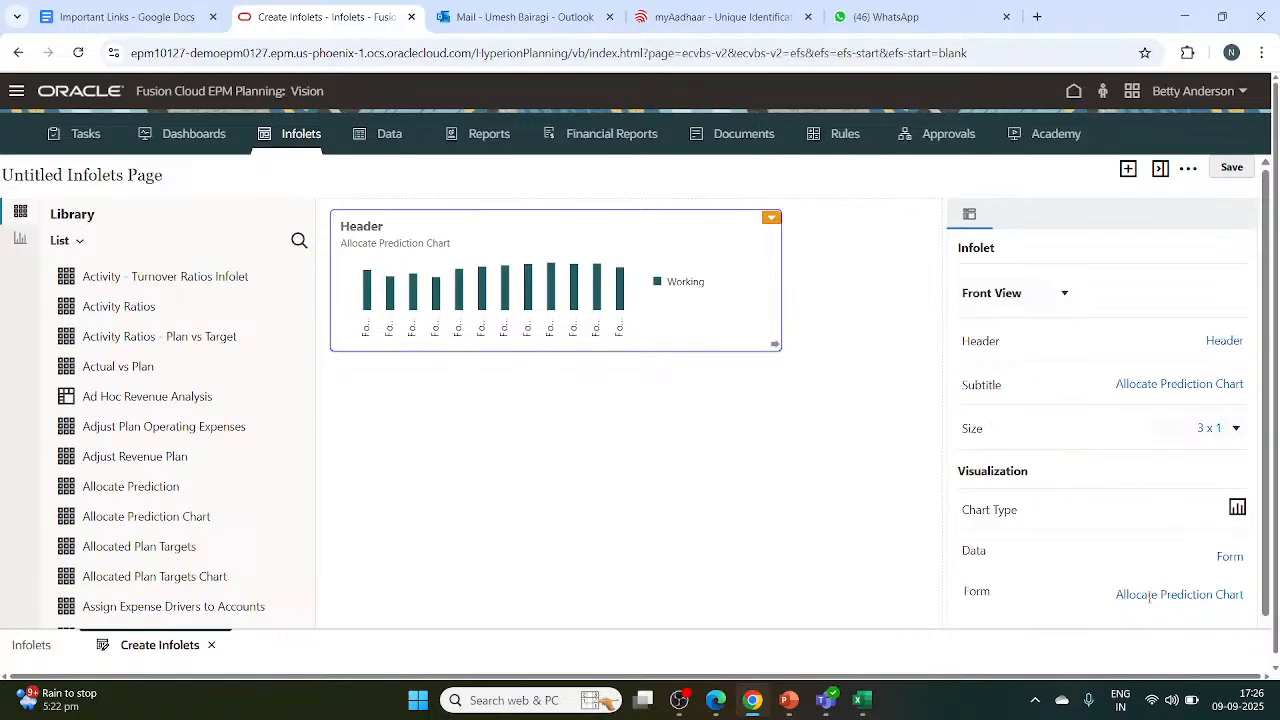
# Show the Expanded View of the Allocate Prediction Chart infolet and return it to the Front View.
pyautogui.scroll(-1, 1150, 603)
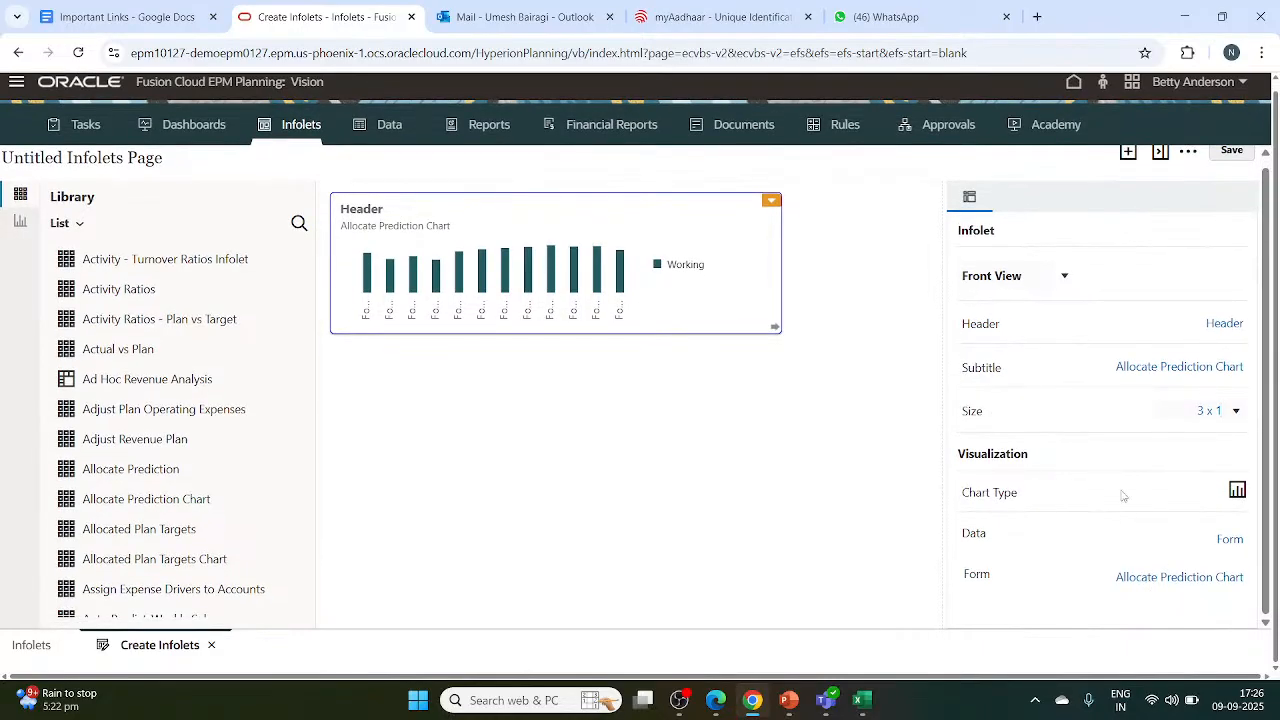
pyautogui.click(1063, 278)
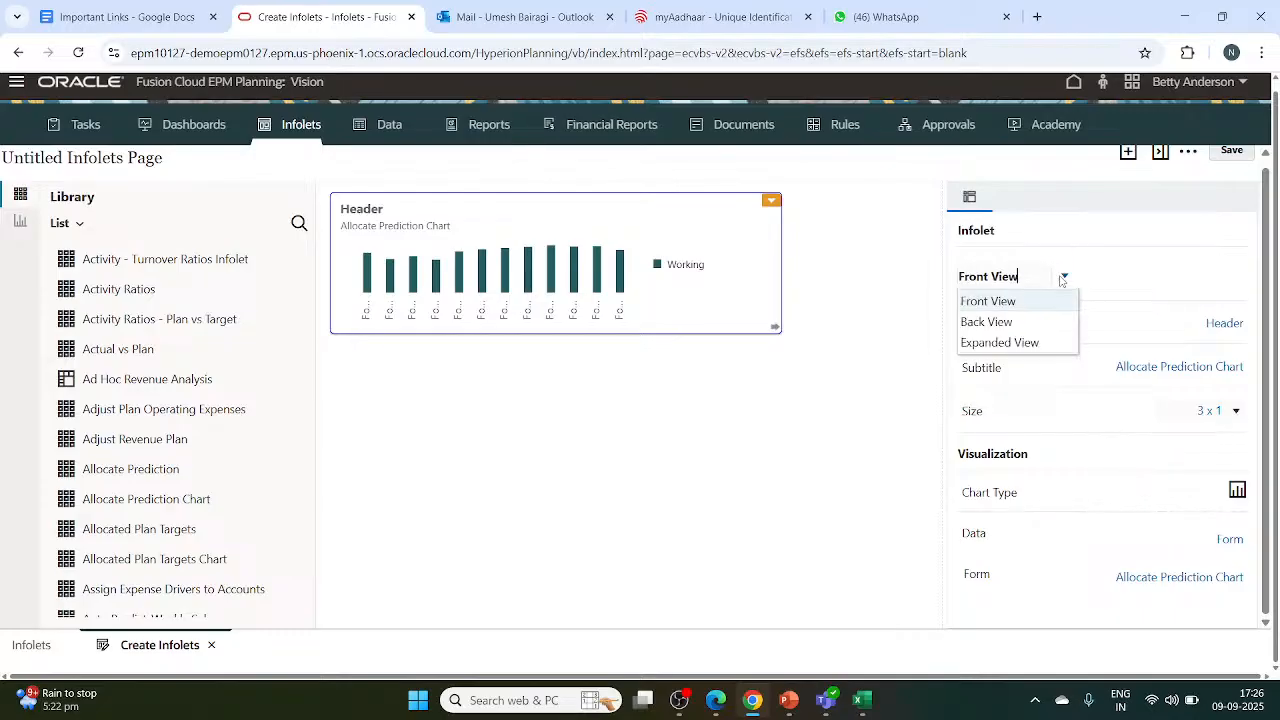
pyautogui.click(1052, 346)
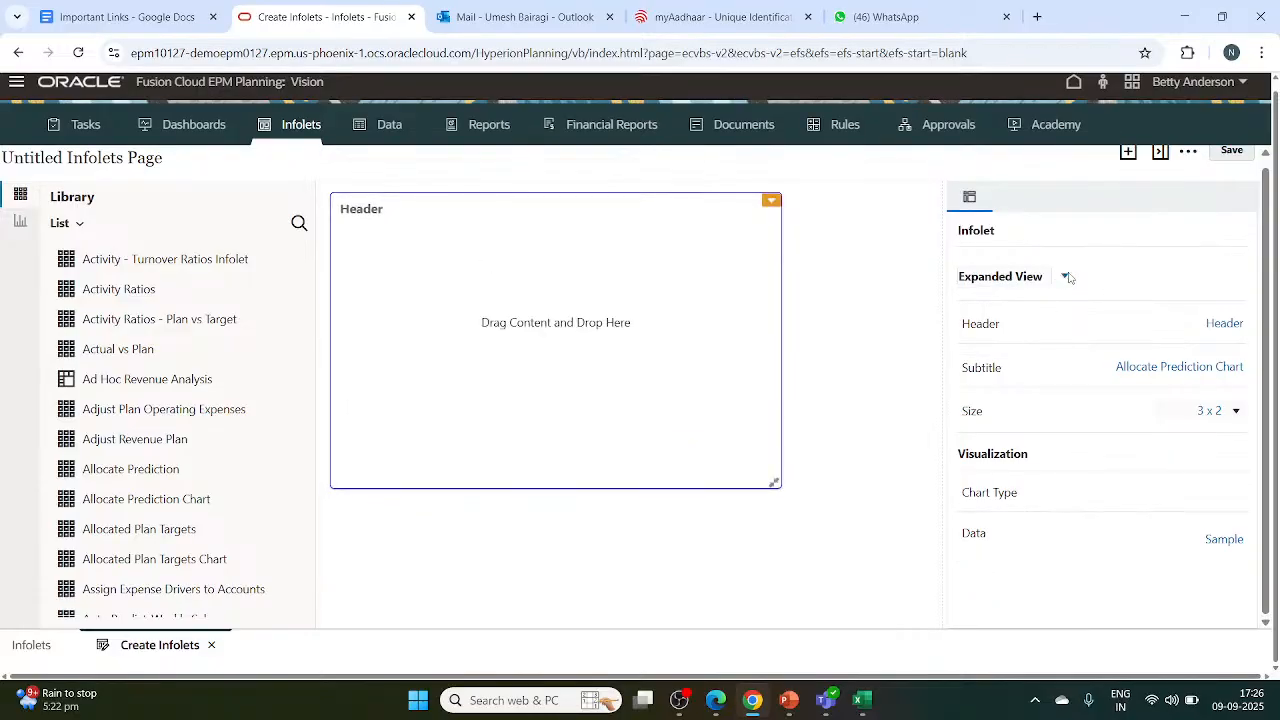
pyautogui.click(1066, 277)
pyautogui.click(1034, 300)
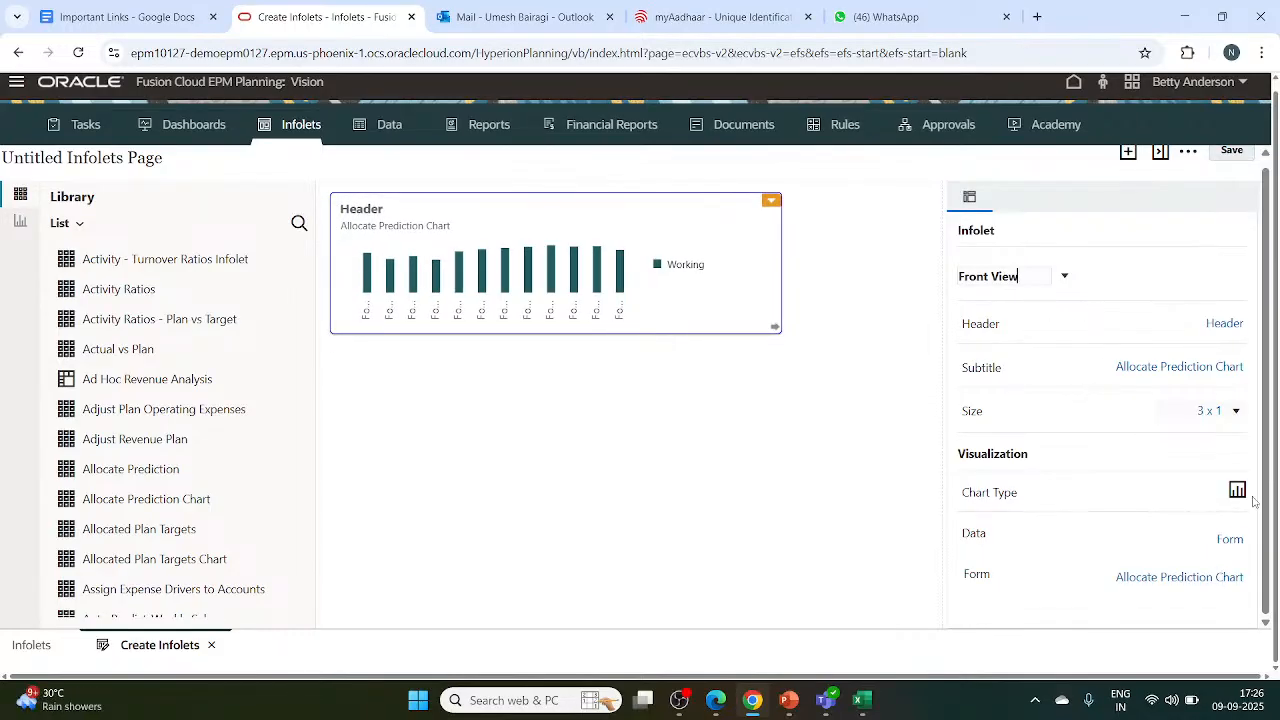
# Change the Front View to the chart type with wider columns and flip the infolet to its Back View.
pyautogui.click(1237, 490)
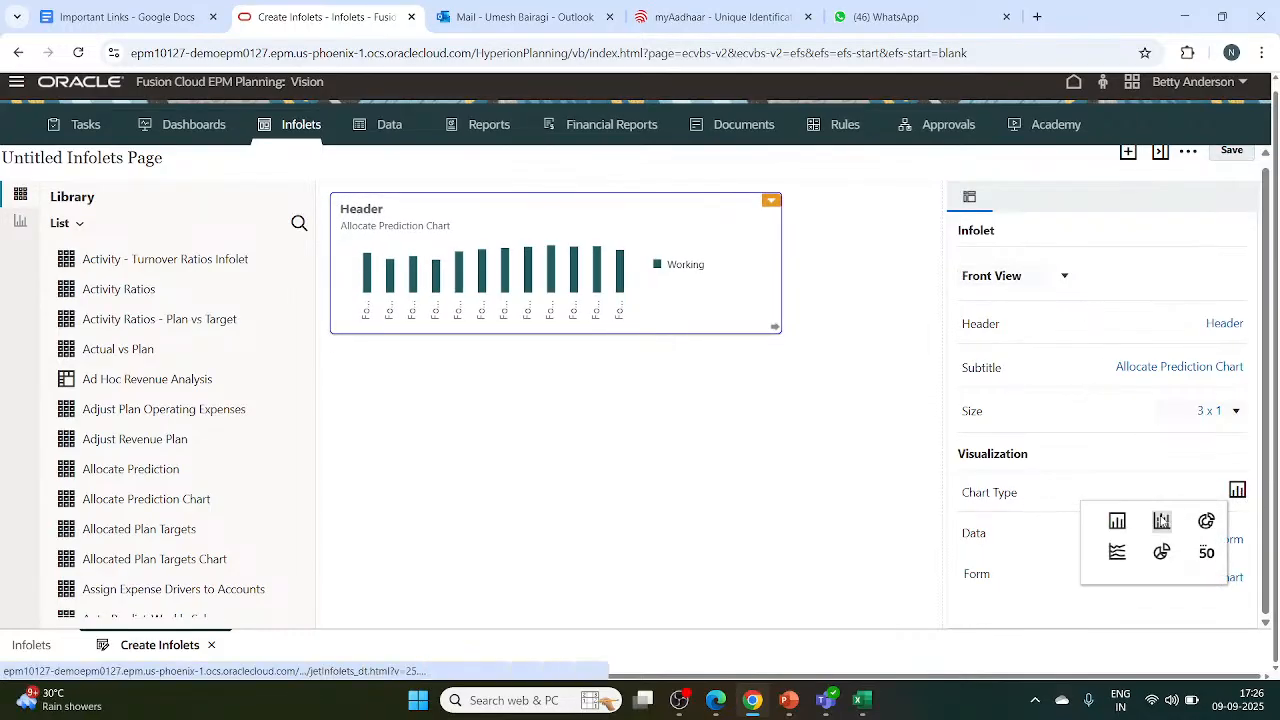
pyautogui.click(1161, 522)
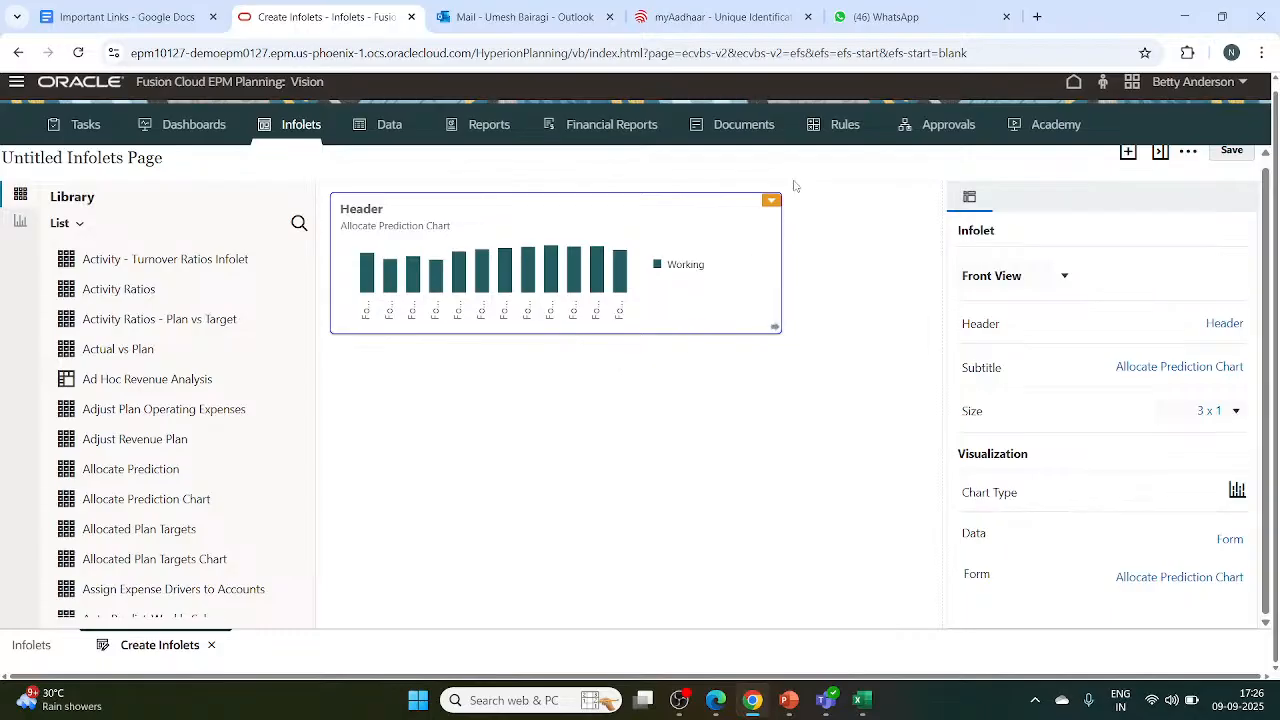
pyautogui.click(777, 333)
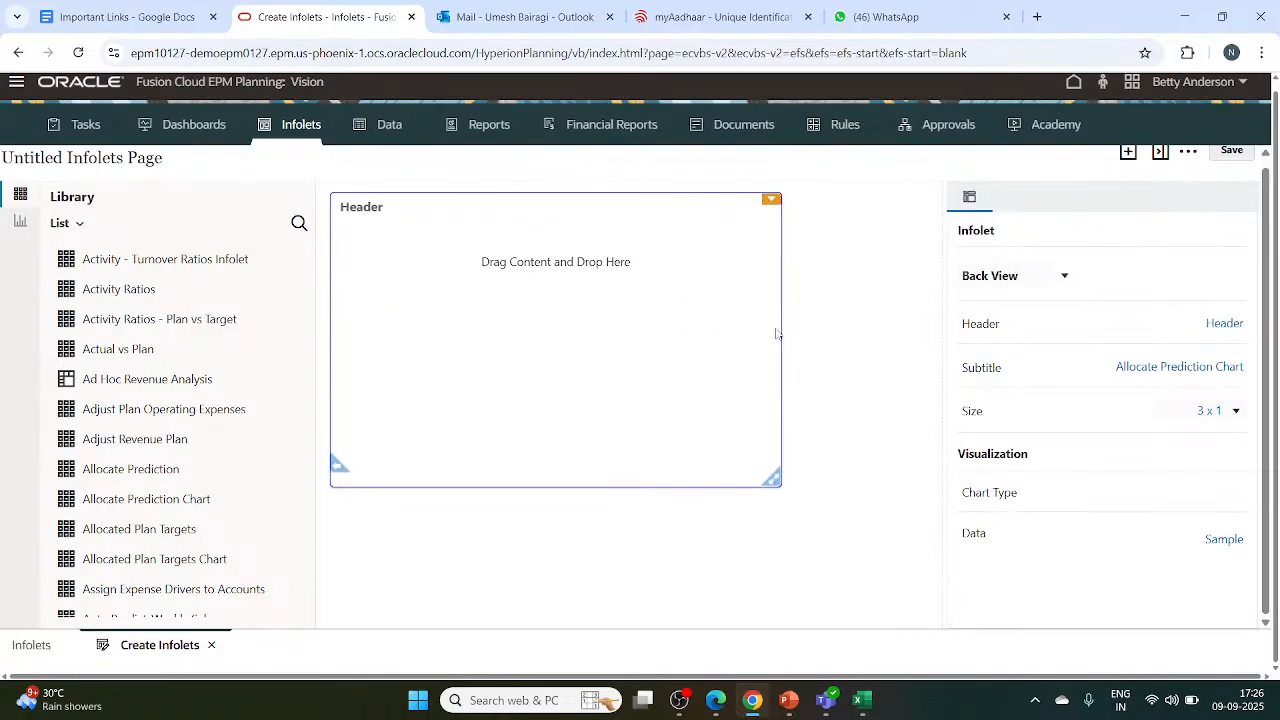
# Return the Allocate Prediction Chart infolet from its Back View to the Front View.
pyautogui.click(777, 485)
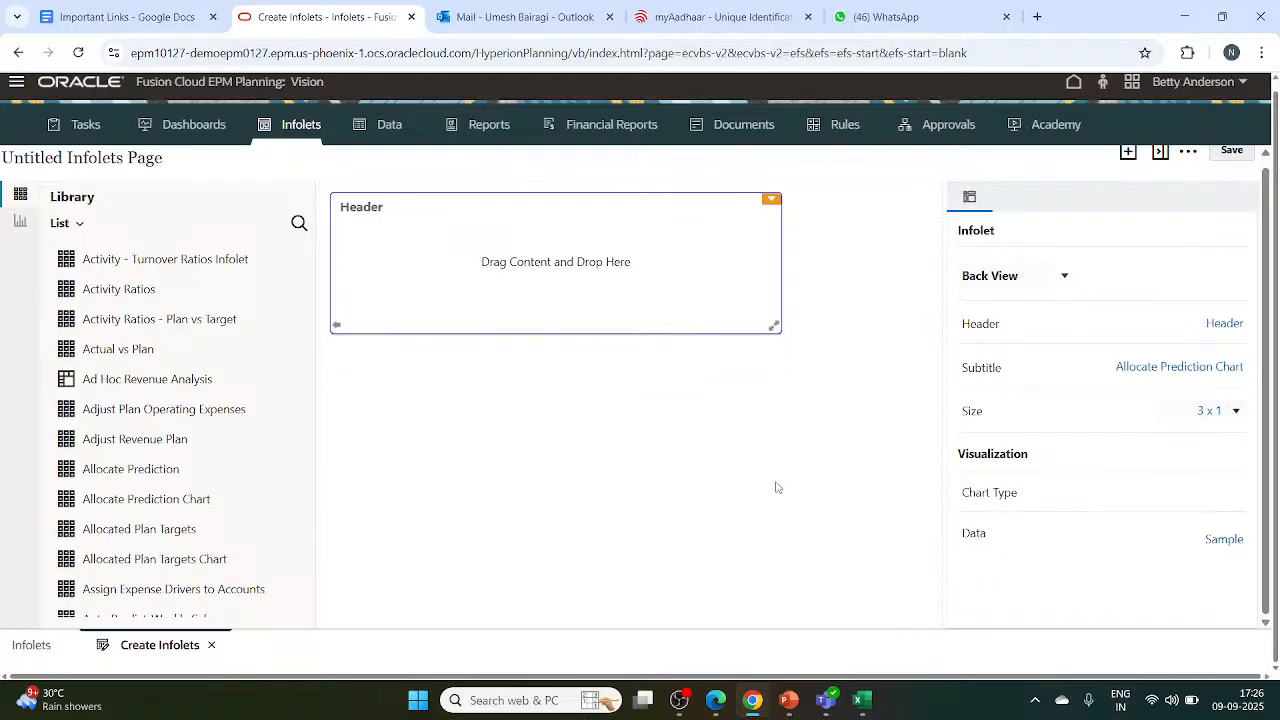
pyautogui.click(337, 326)
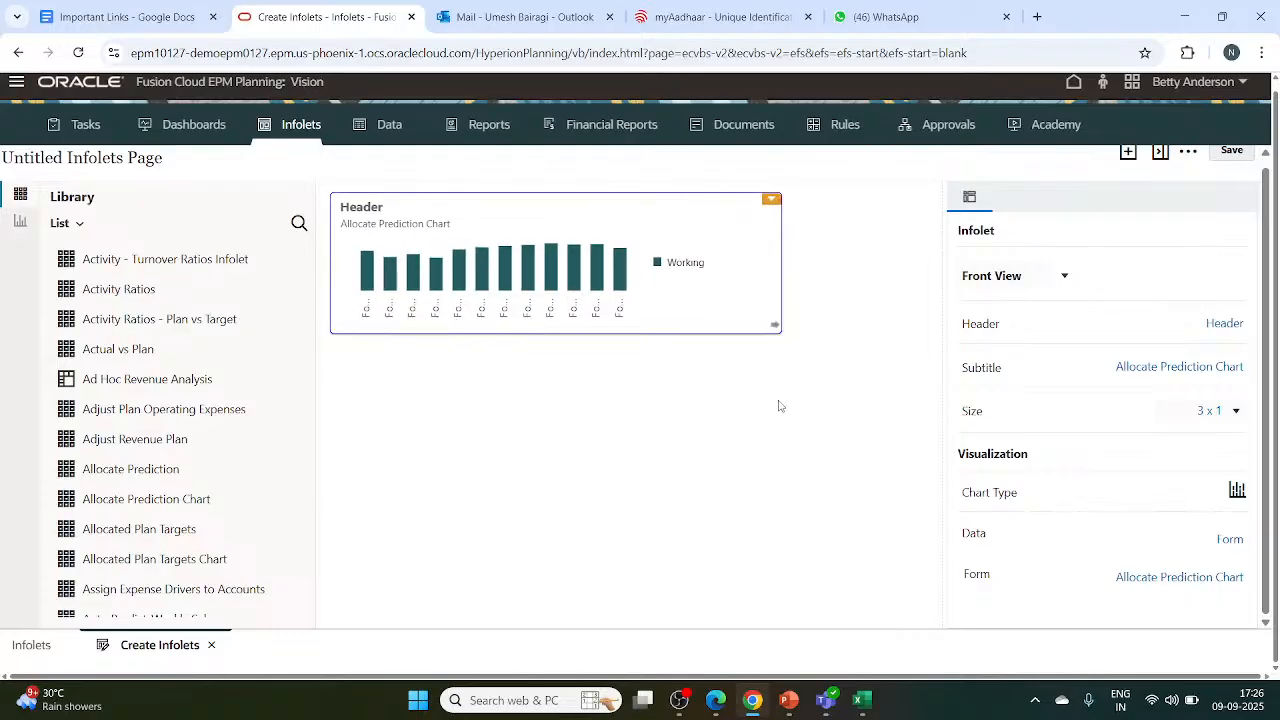
# Try the pie and tile chart types on the Front View of the Allocate Prediction Chart infolet.
pyautogui.click(1237, 492)
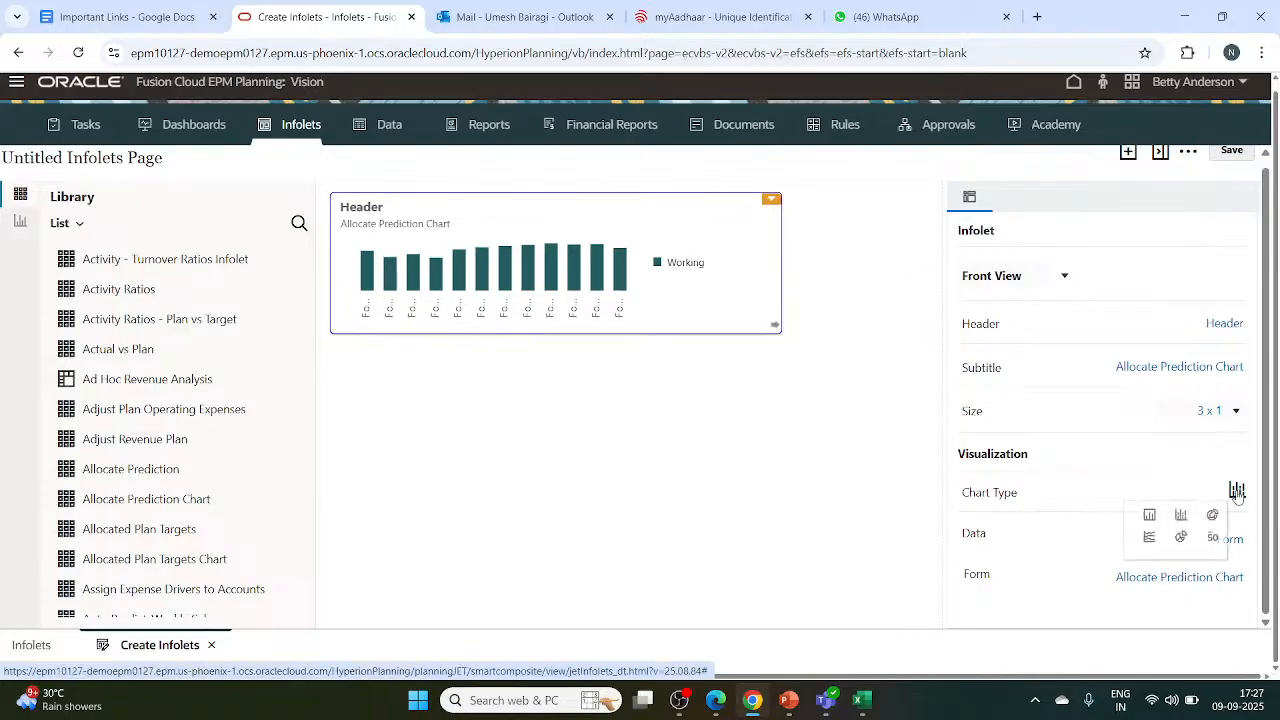
pyautogui.click(1162, 552)
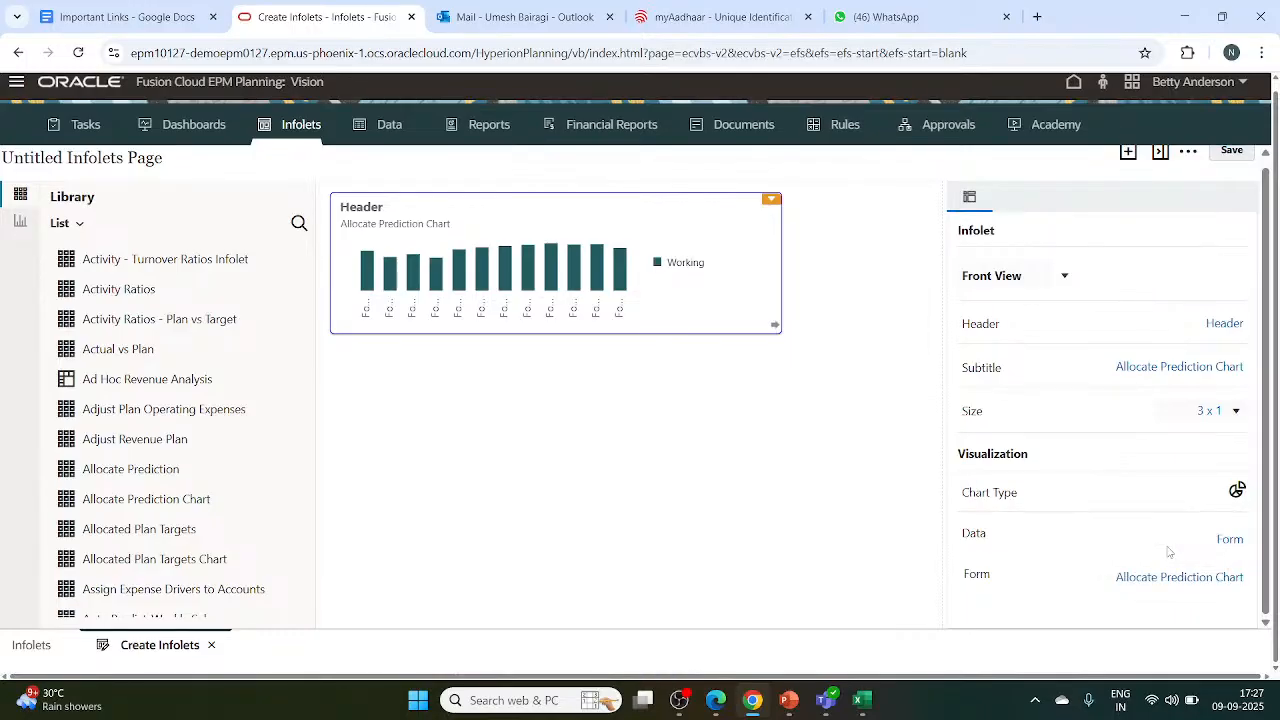
pyautogui.click(1237, 491)
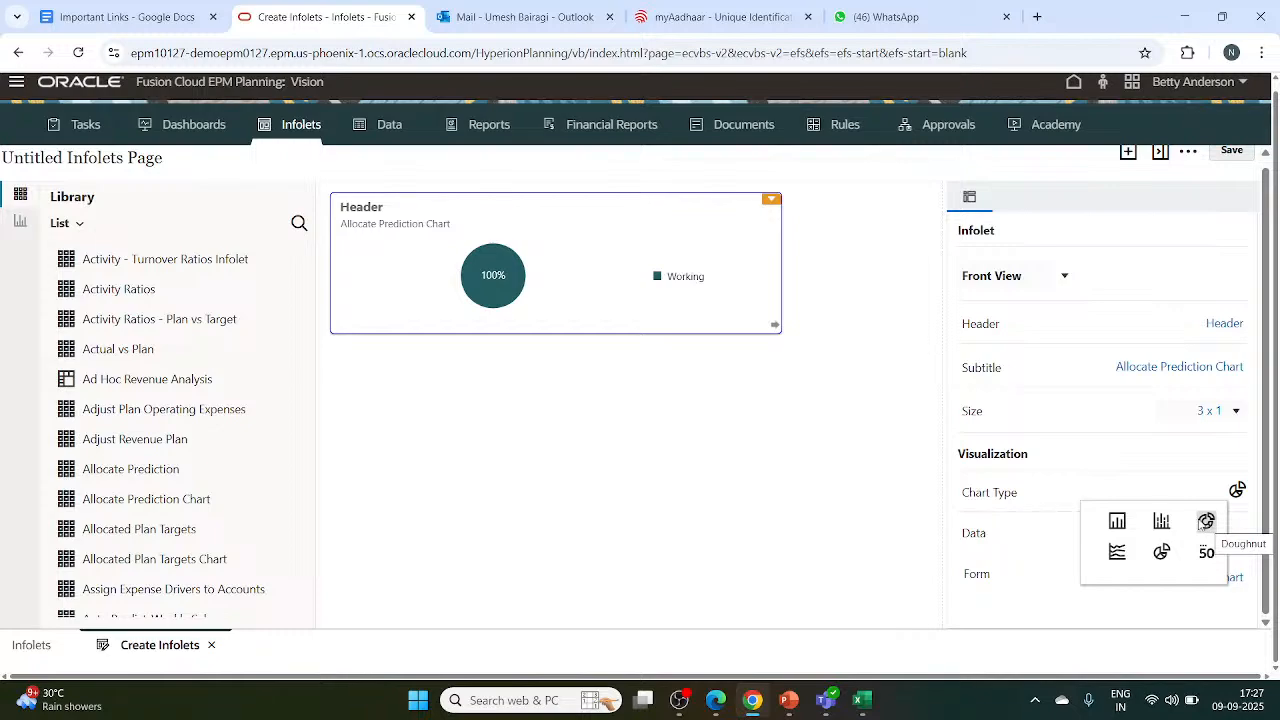
pyautogui.click(1207, 555)
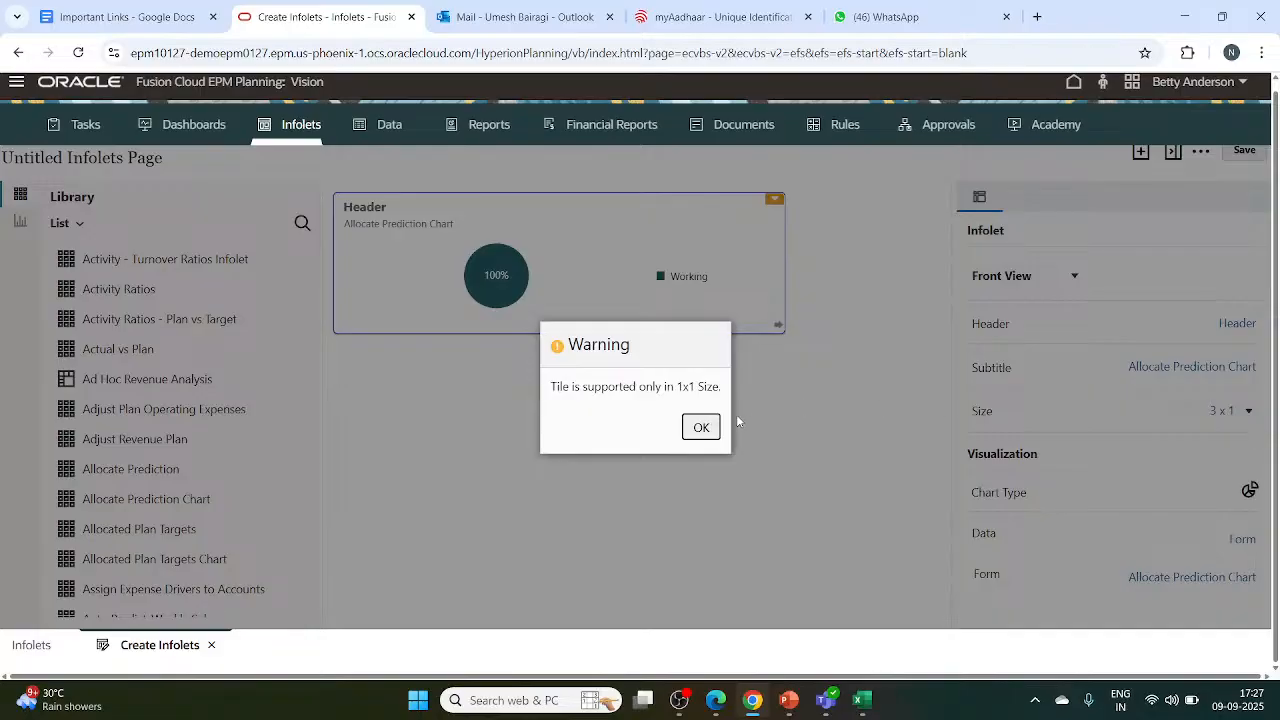
pyautogui.click(705, 427)
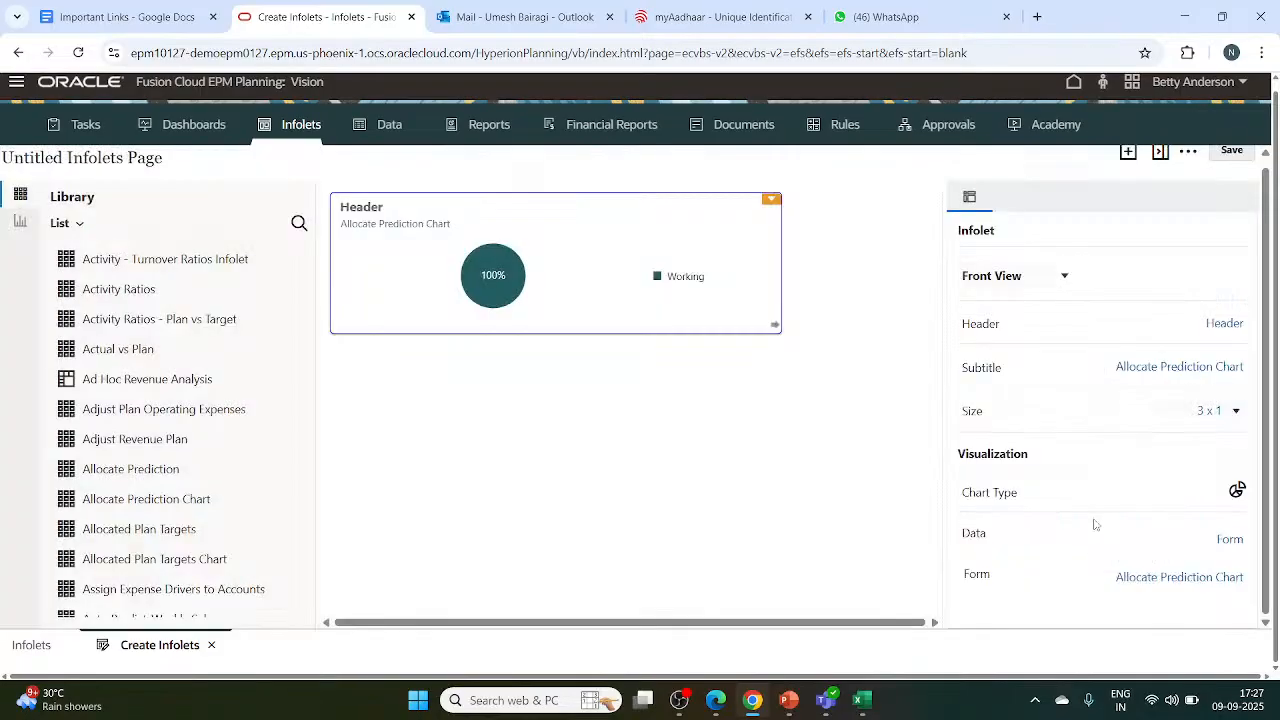
# Change the Allocate Prediction Chart infolet's Front View to the non-stacked column chart type.
pyautogui.click(1237, 490)
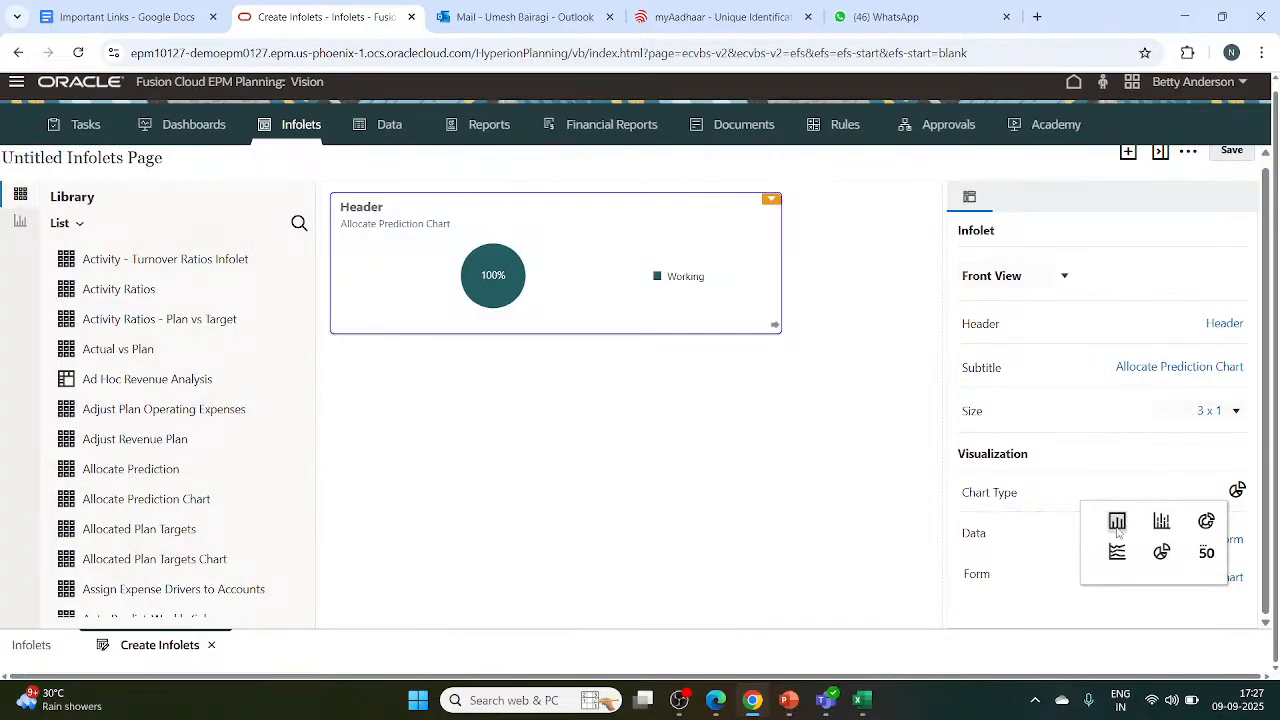
pyautogui.click(1117, 521)
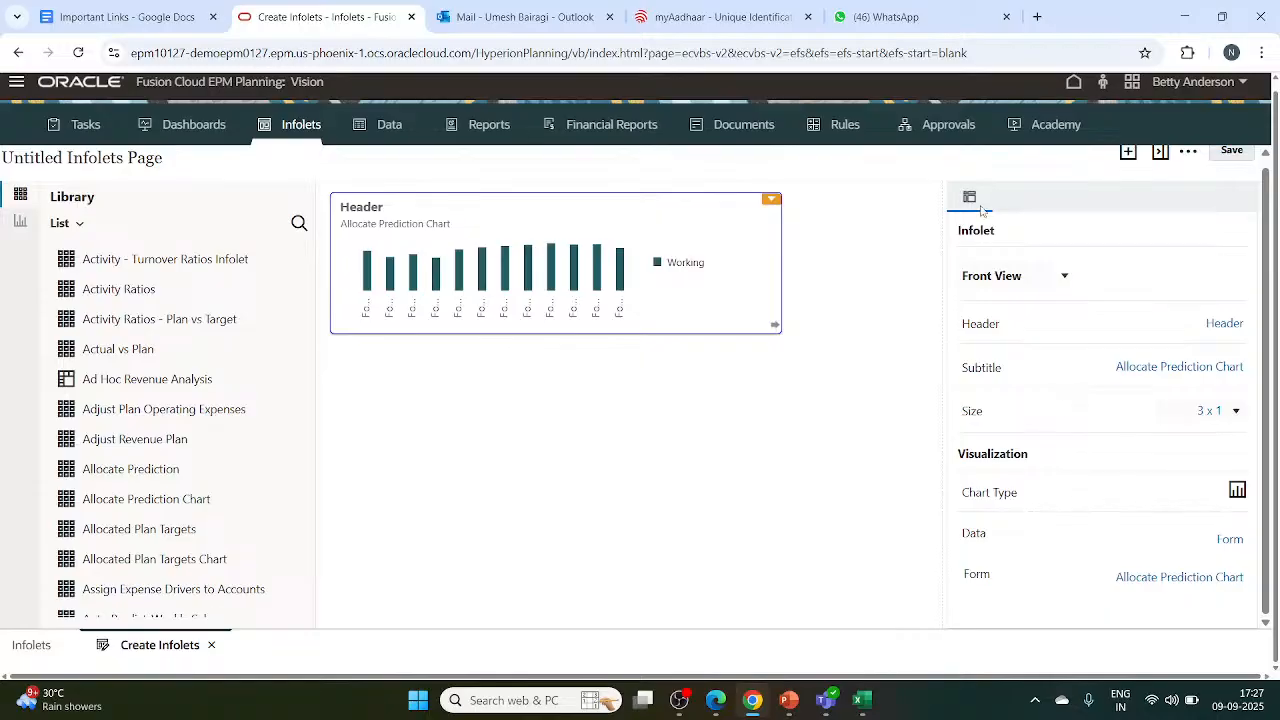
# Look at the Reset, Refresh and Runtime options available for the infolets page.
pyautogui.scroll(1, 1040, 258)
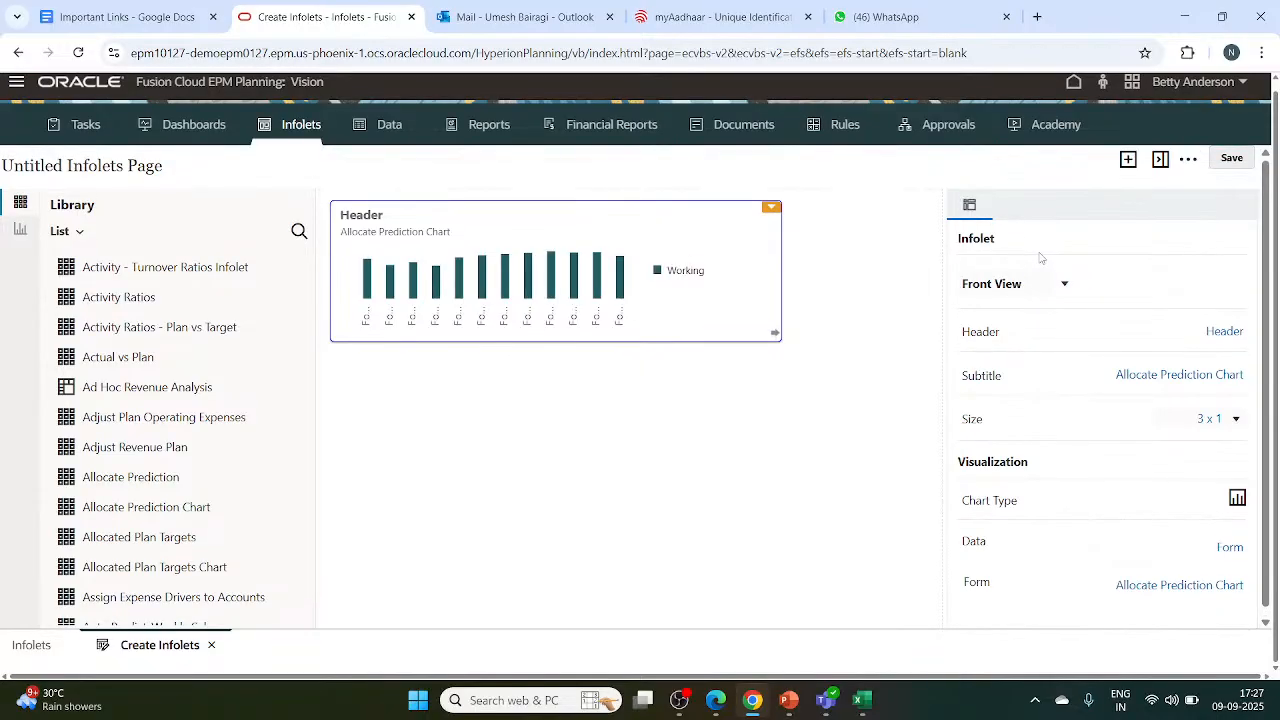
pyautogui.click(1188, 159)
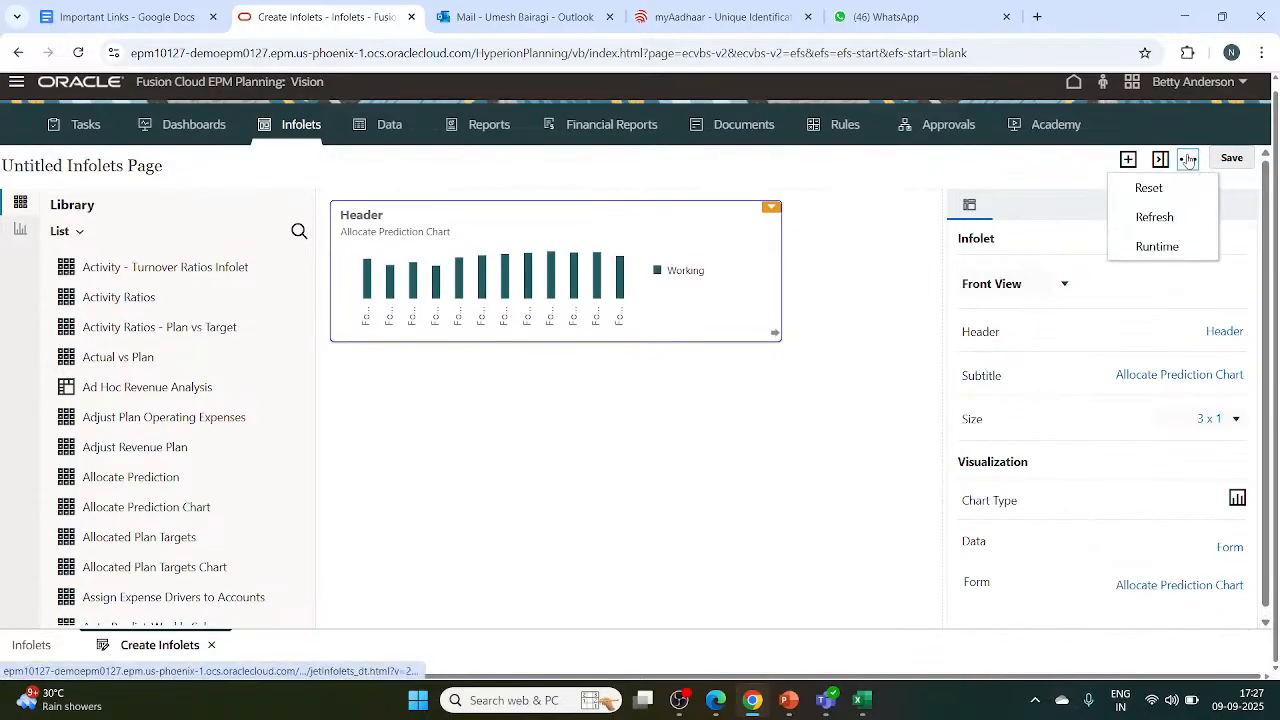
pyautogui.click(1054, 195)
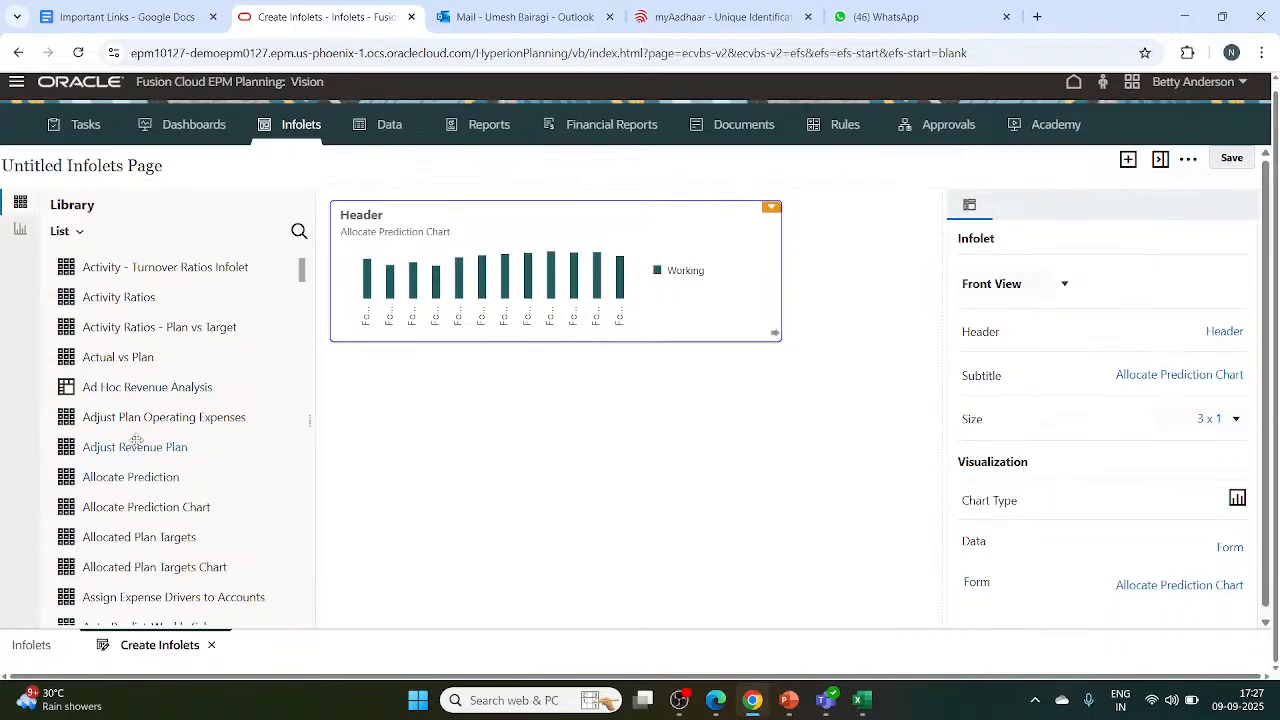
# Add the Balance Sheet - Forecast form as a new infolet below the Allocate Prediction Chart infolet.
pyautogui.scroll(-1, 106, 500)
pyautogui.scroll(1, 106, 503)
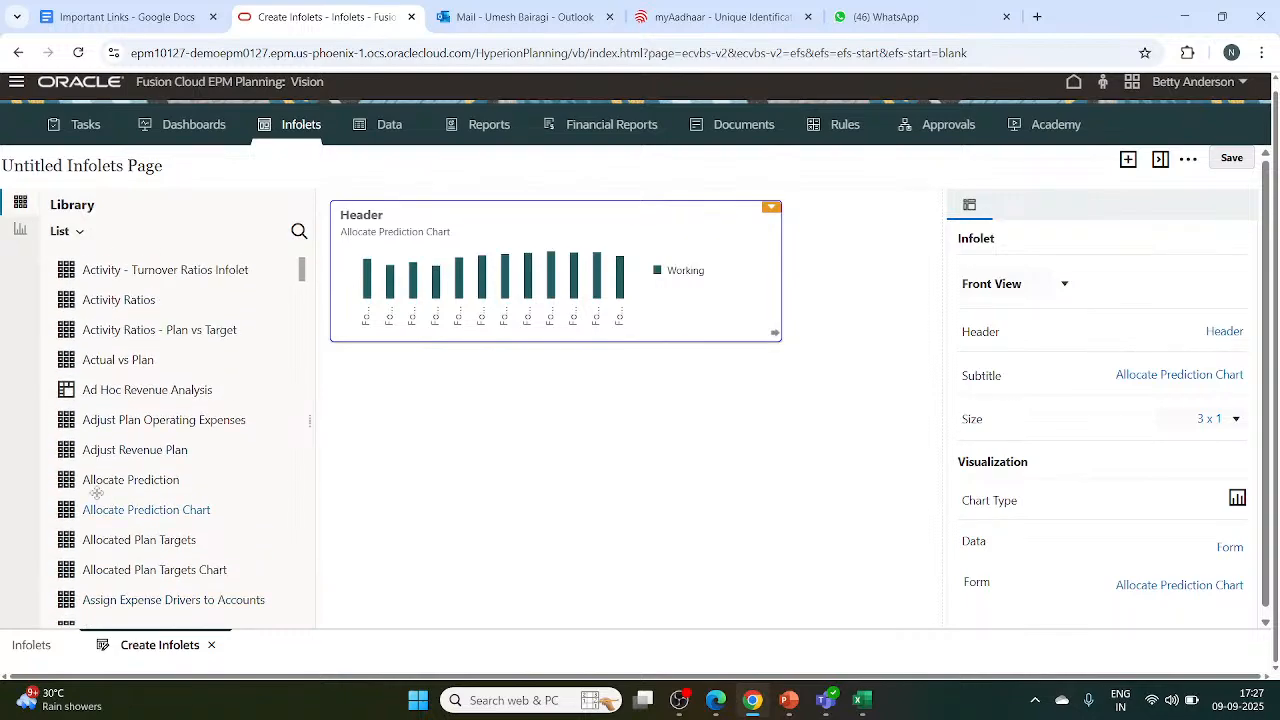
pyautogui.scroll(-1, 172, 508)
pyautogui.scroll(-1, 172, 500)
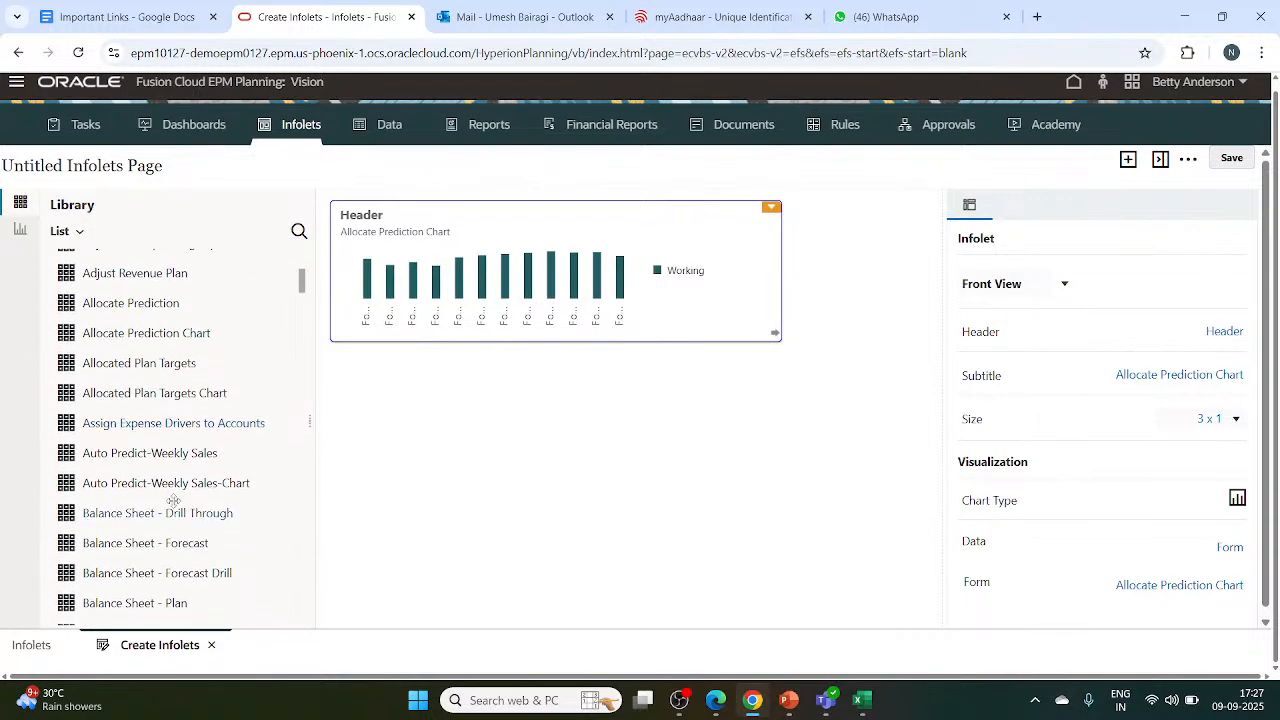
pyautogui.moveTo(130, 543); pyautogui.dragTo(372, 460)
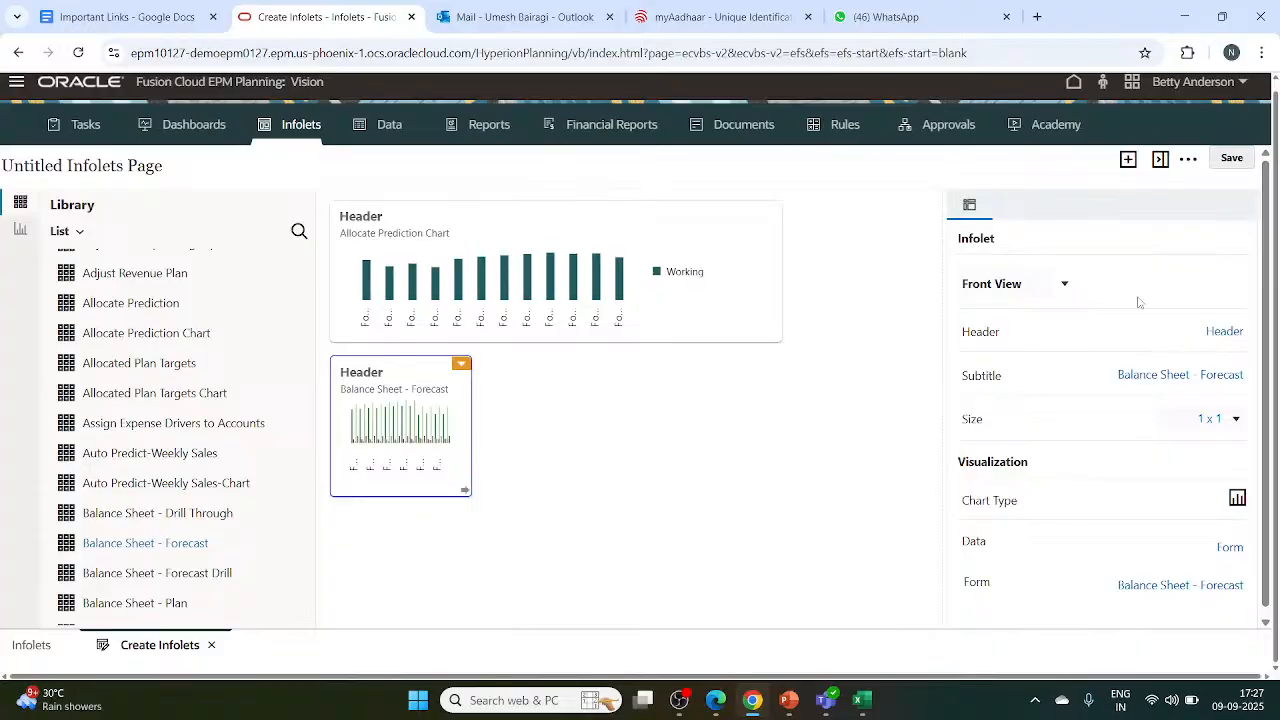
# Set the Balance Sheet - Forecast infolet's Front View to size 3 x 1 with the stacked column chart type.
pyautogui.click(702, 302)
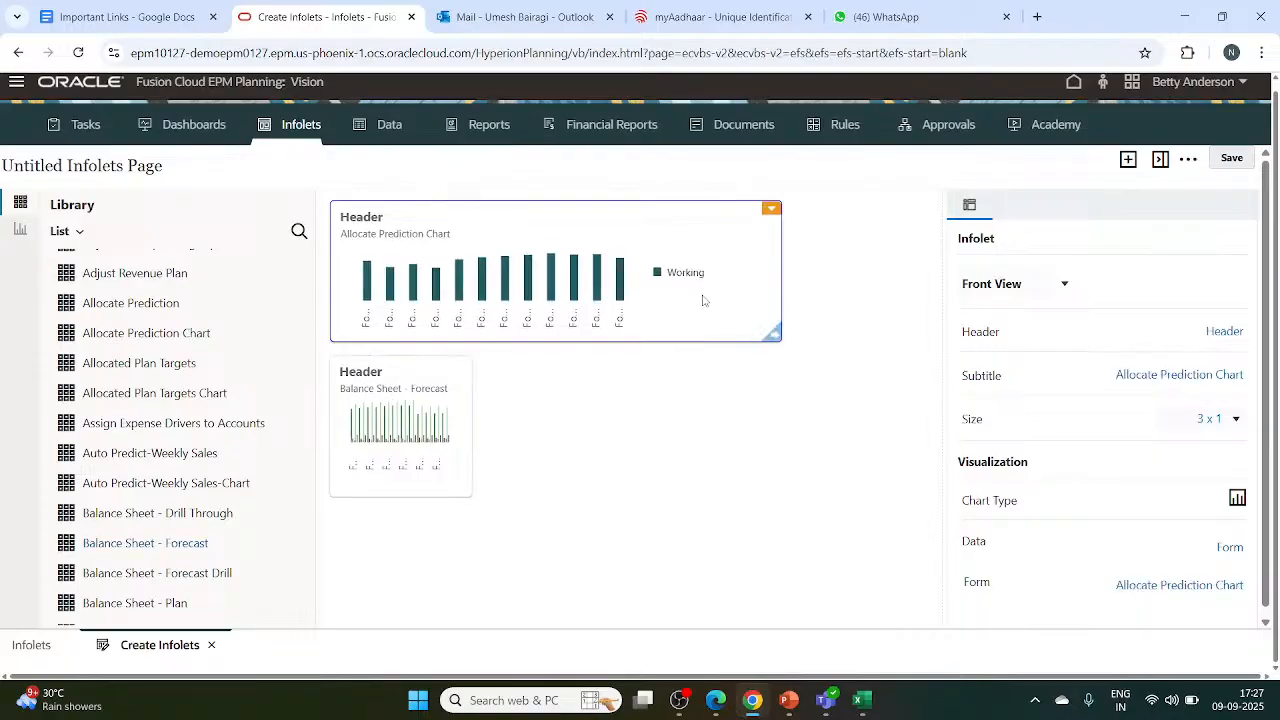
pyautogui.click(421, 467)
pyautogui.click(1237, 421)
pyautogui.click(1220, 487)
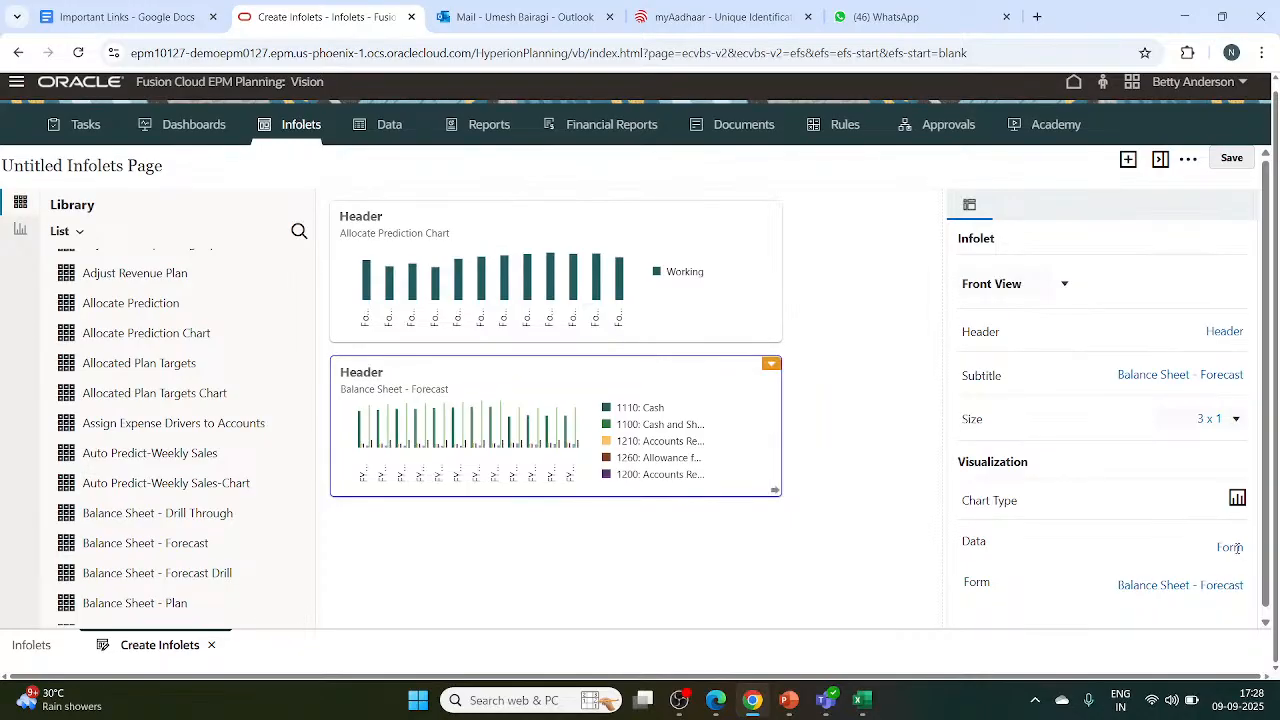
pyautogui.click(1237, 498)
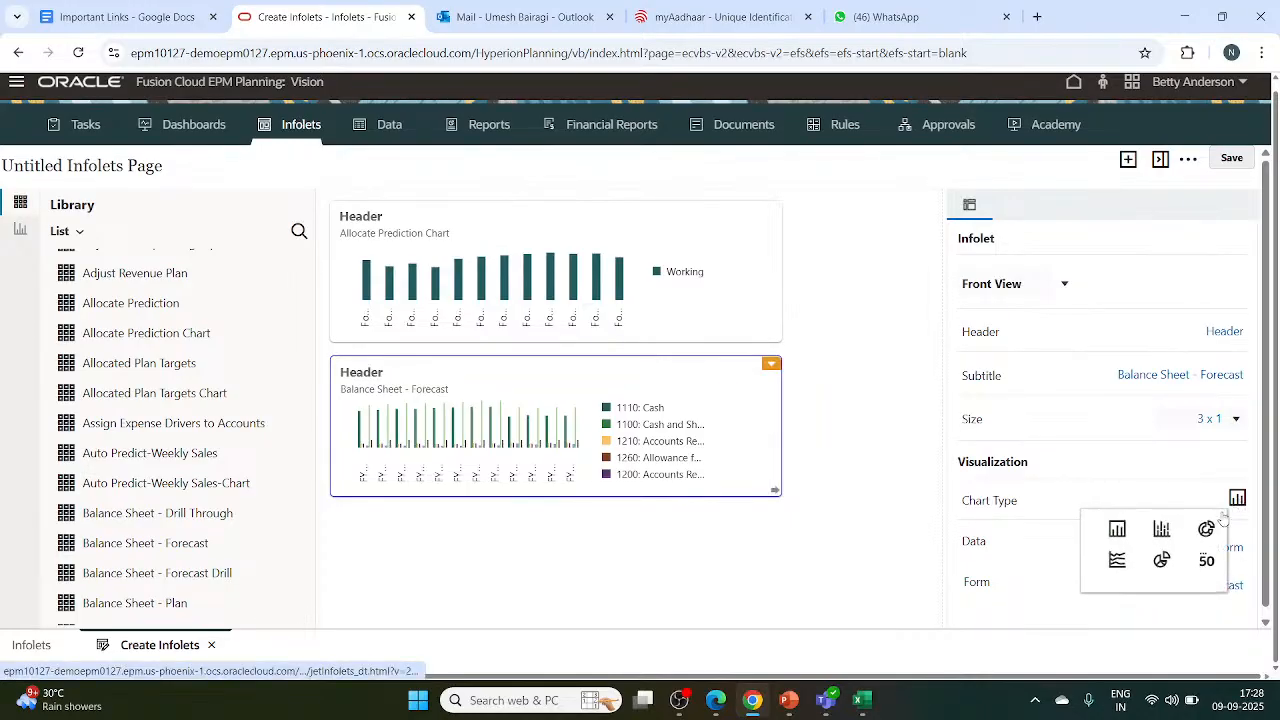
pyautogui.click(1162, 535)
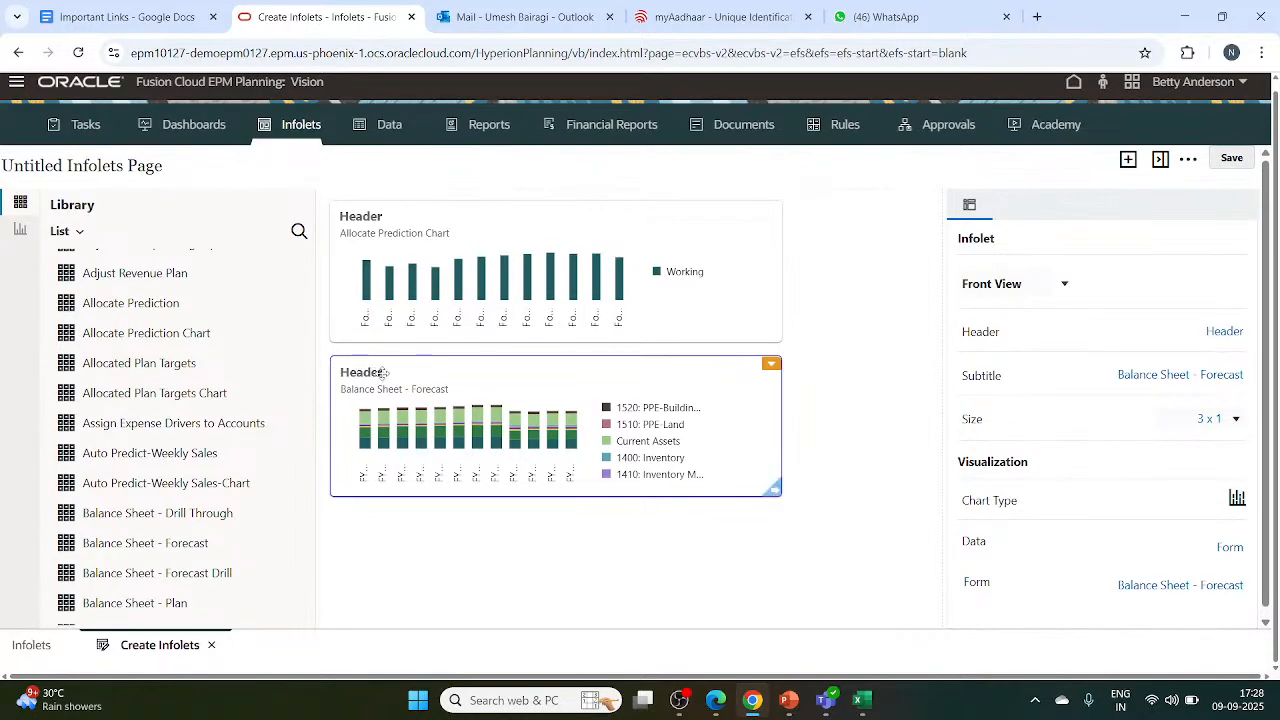
pyautogui.click(371, 212)
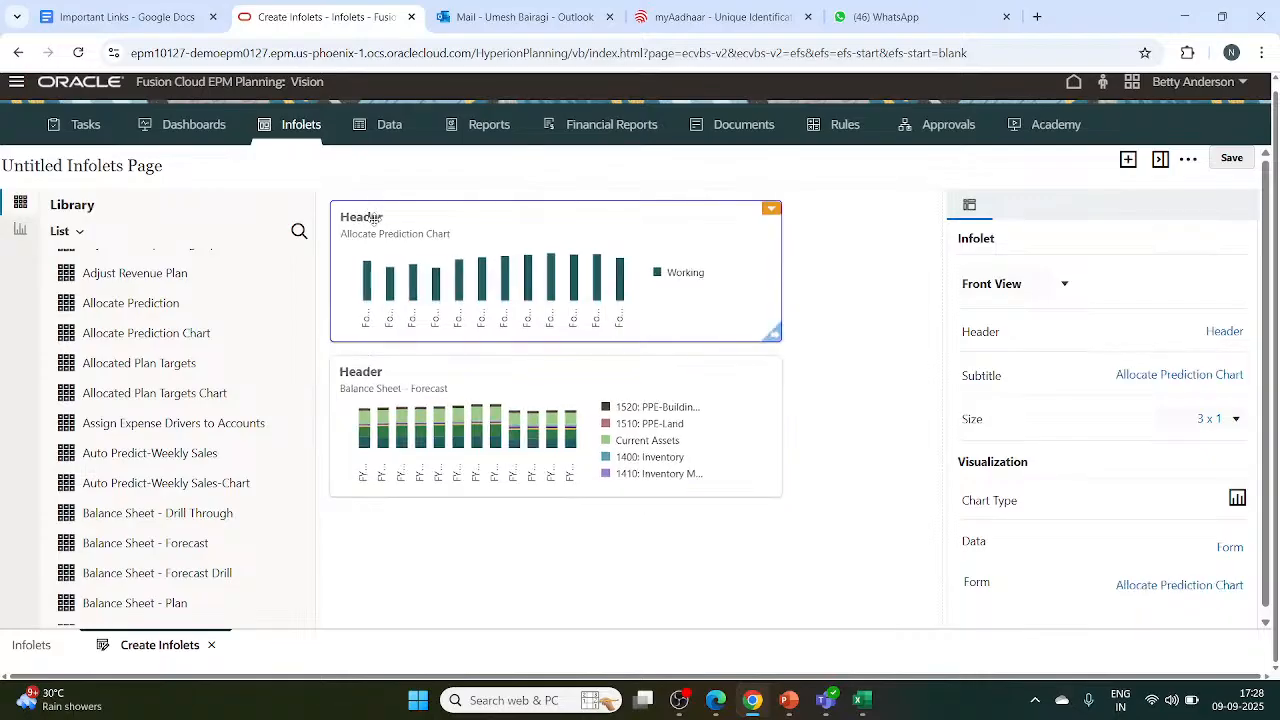
pyautogui.doubleClick(380, 388)
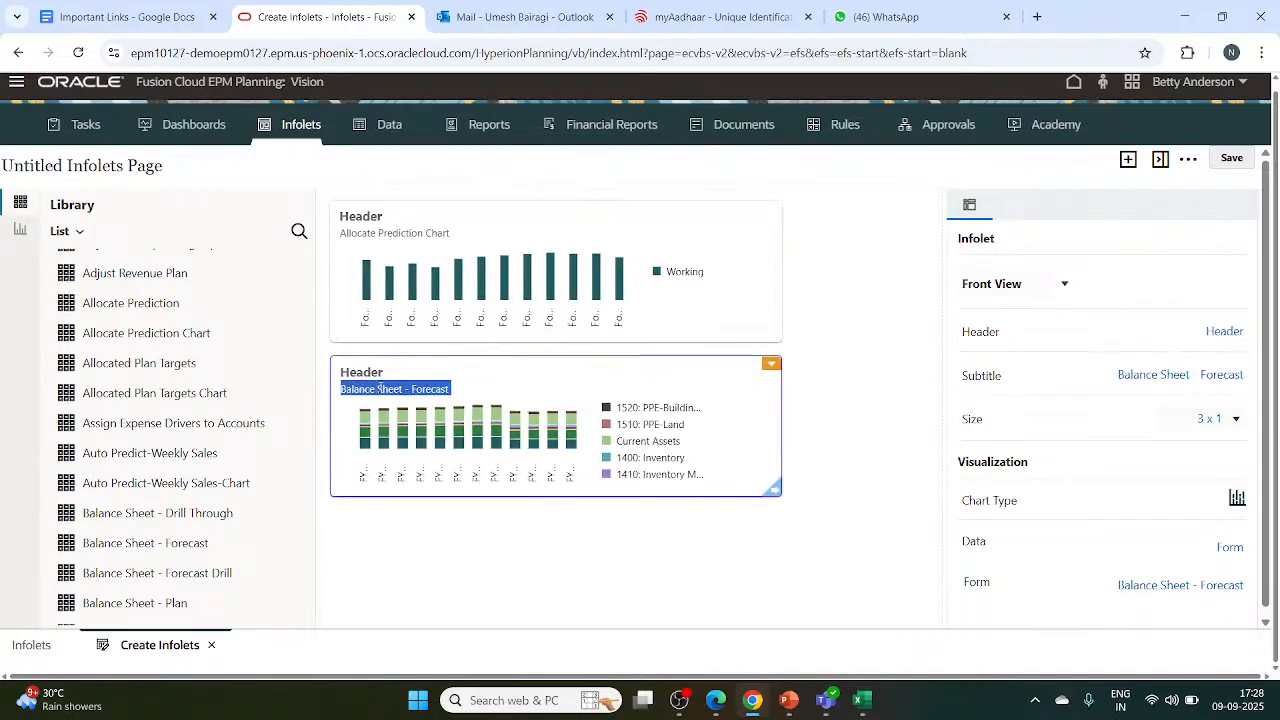
pyautogui.doubleClick(505, 564)
# Add the Cash Flow - Plan form as a new infolet below the Balance Sheet - Forecast infolet and select it.
pyautogui.scroll(-1, 210, 519)
pyautogui.scroll(-3, 210, 519)
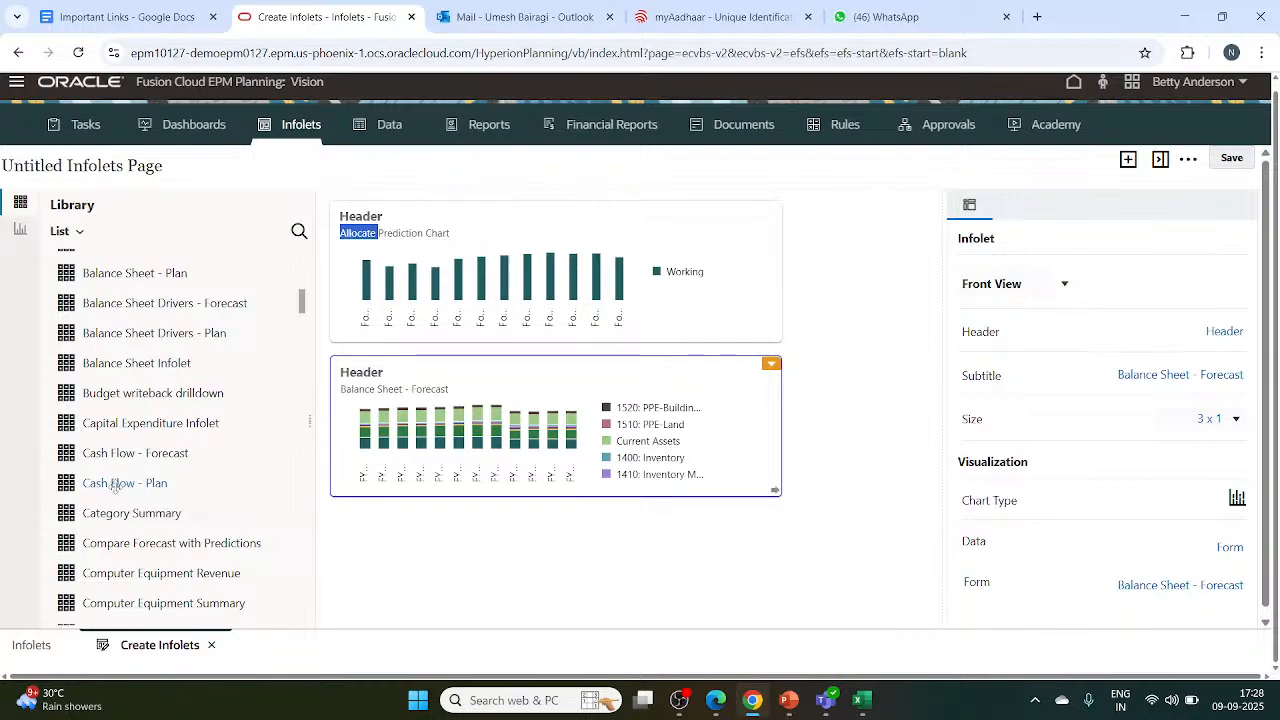
pyautogui.moveTo(115, 483); pyautogui.dragTo(430, 566)
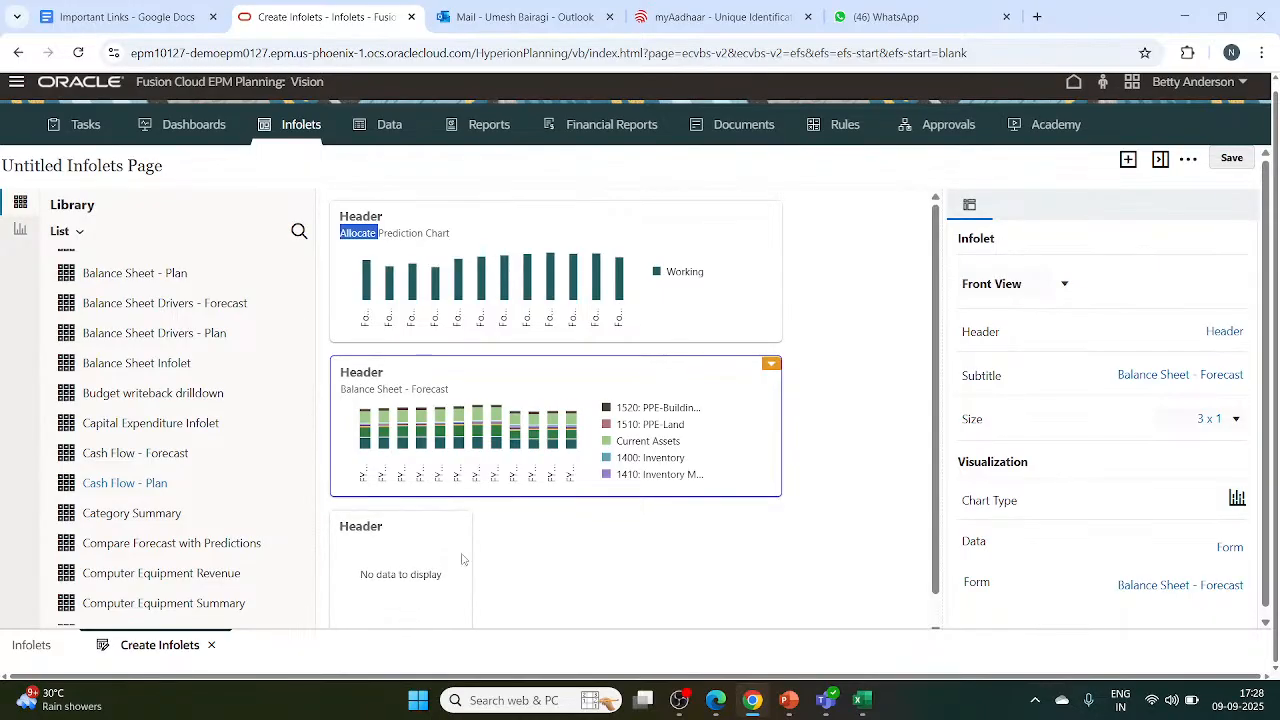
pyautogui.scroll(-1, 499, 558)
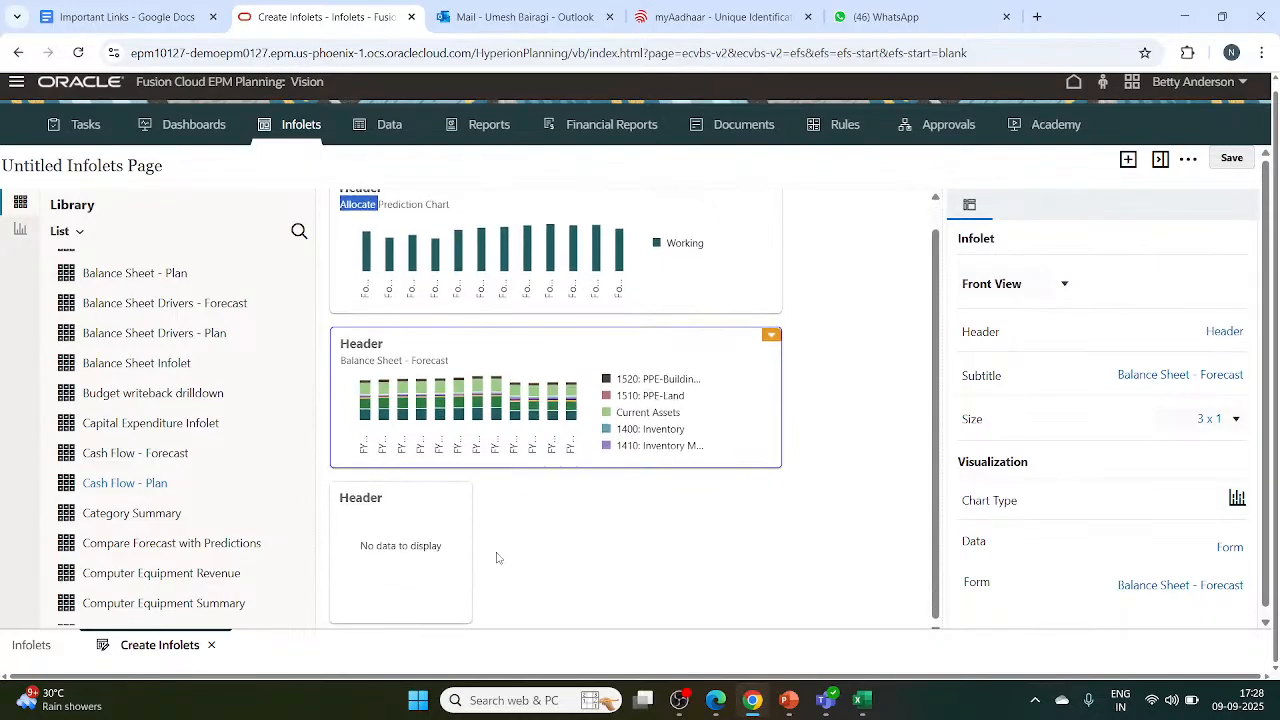
pyautogui.click(376, 545)
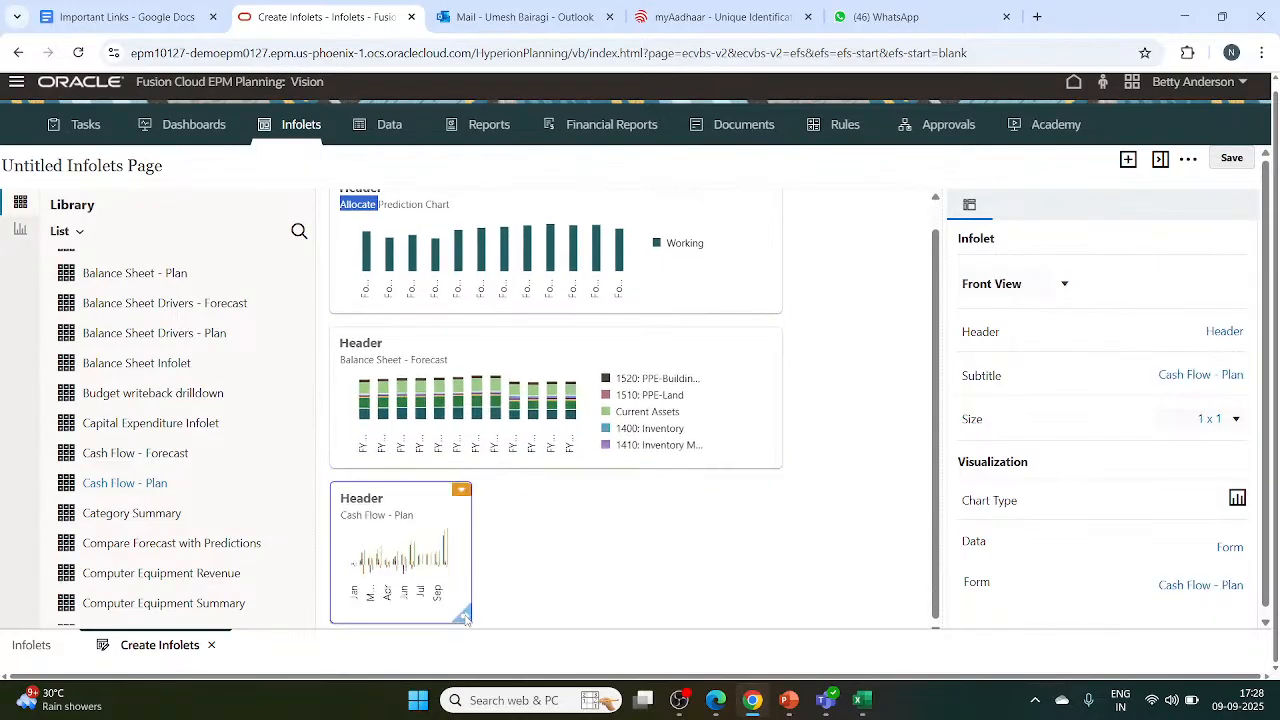
# Show the Back View of the Cash Flow - Plan infolet and return it to the Front View.
pyautogui.click(465, 619)
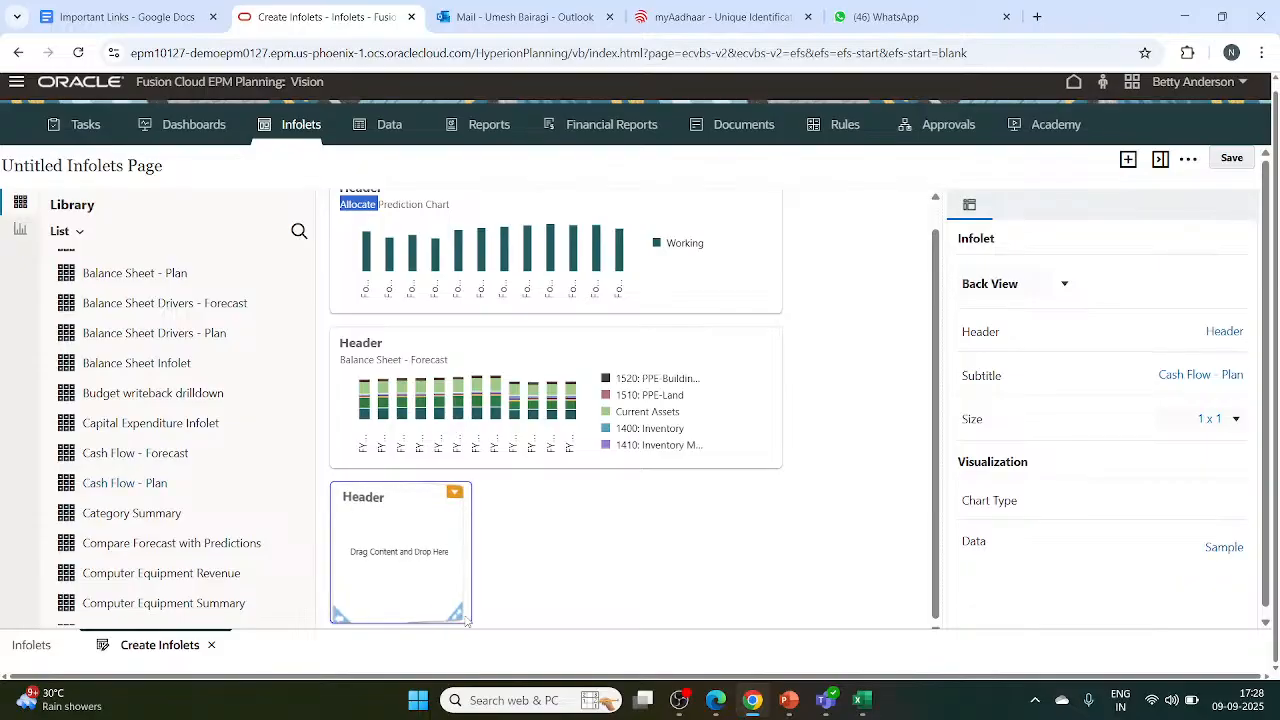
pyautogui.click(339, 613)
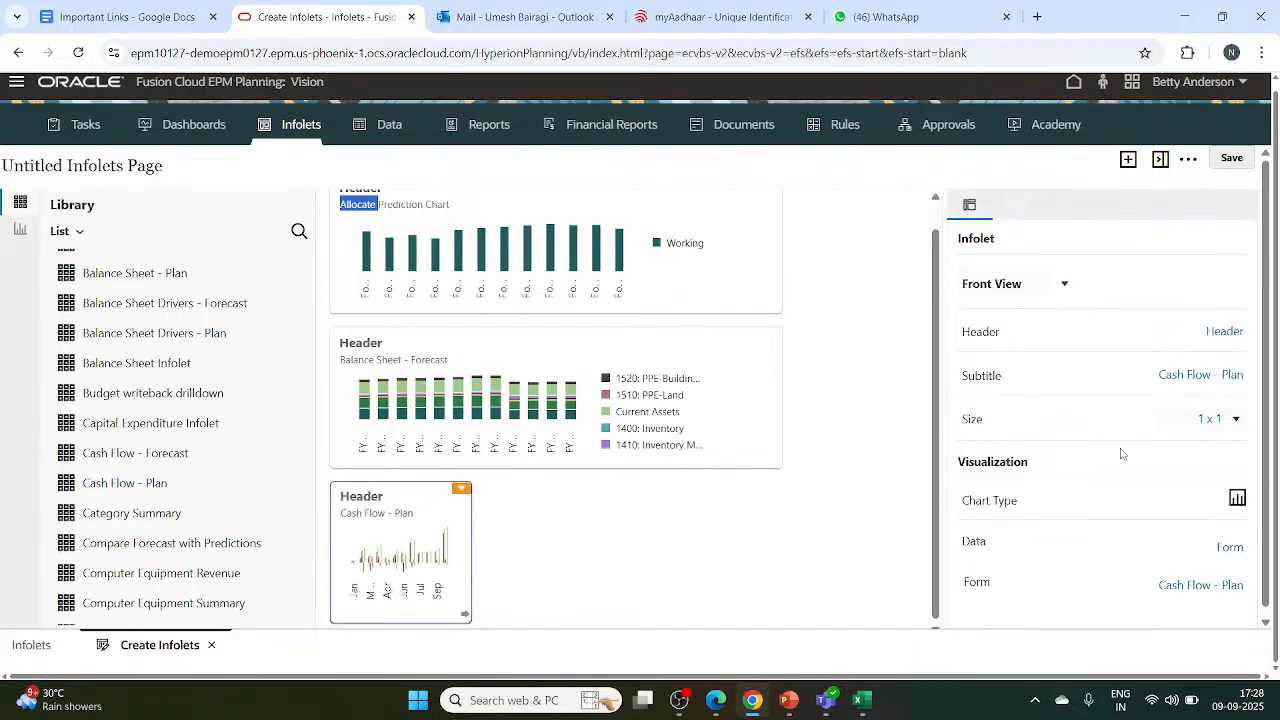
# Set the Cash Flow - Plan infolet's Front View to size 3 x 1 with the stacked column chart type.
pyautogui.click(1237, 420)
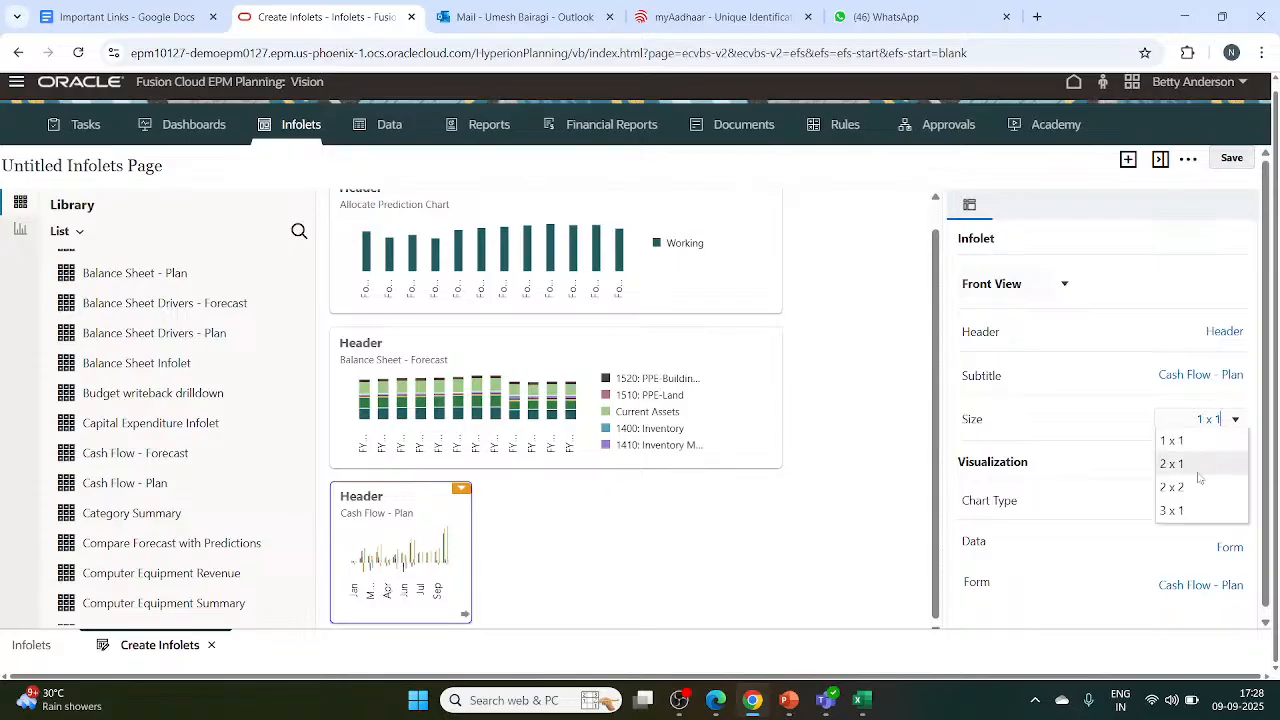
pyautogui.click(1172, 510)
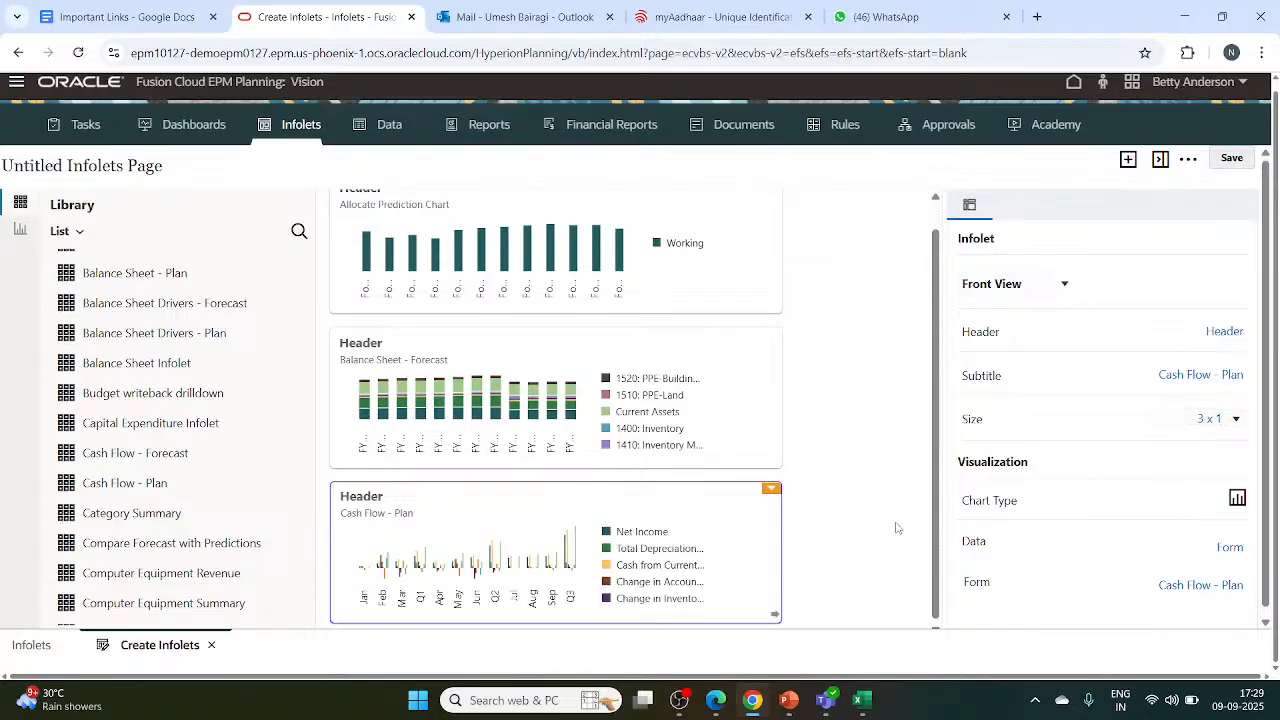
pyautogui.scroll(1, 766, 544)
pyautogui.scroll(-1, 766, 544)
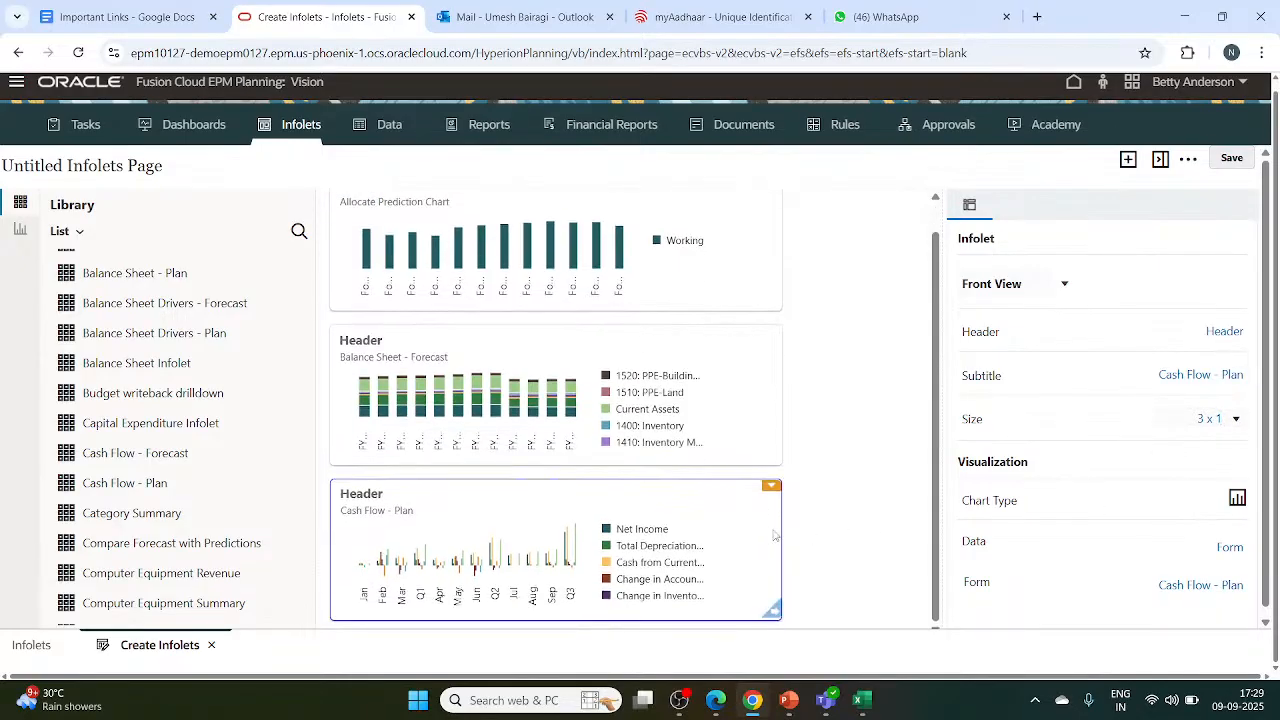
pyautogui.click(1237, 498)
pyautogui.click(1162, 530)
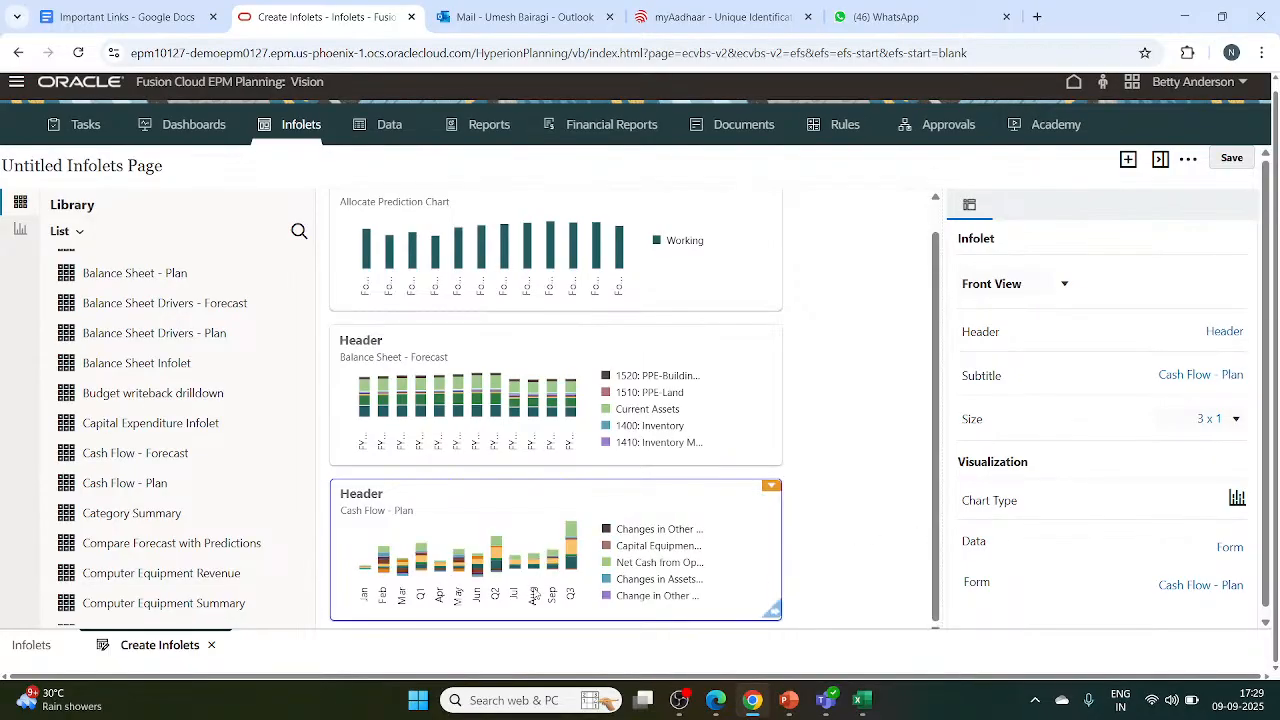
# Review the charts of the Allocate Prediction Chart, Balance Sheet - Forecast and Cash Flow - Plan infolets on the page.
pyautogui.scroll(1, 508, 355)
pyautogui.scroll(-1, 508, 355)
pyautogui.scroll(1, 508, 355)
pyautogui.scroll(-1, 508, 355)
pyautogui.scroll(1, 508, 355)
pyautogui.scroll(-1, 508, 355)
pyautogui.scroll(1, 508, 355)
pyautogui.scroll(-1, 508, 355)
pyautogui.scroll(1, 508, 355)
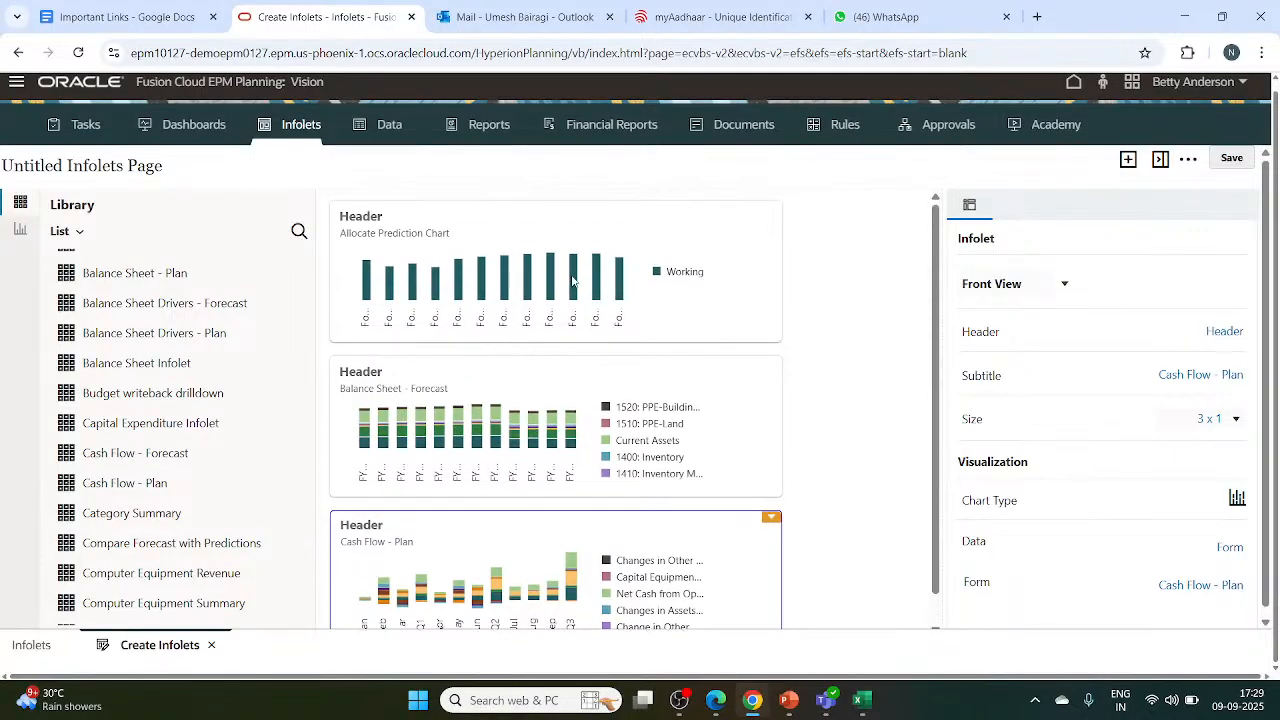
pyautogui.scroll(1, 632, 249)
pyautogui.scroll(-1, 632, 249)
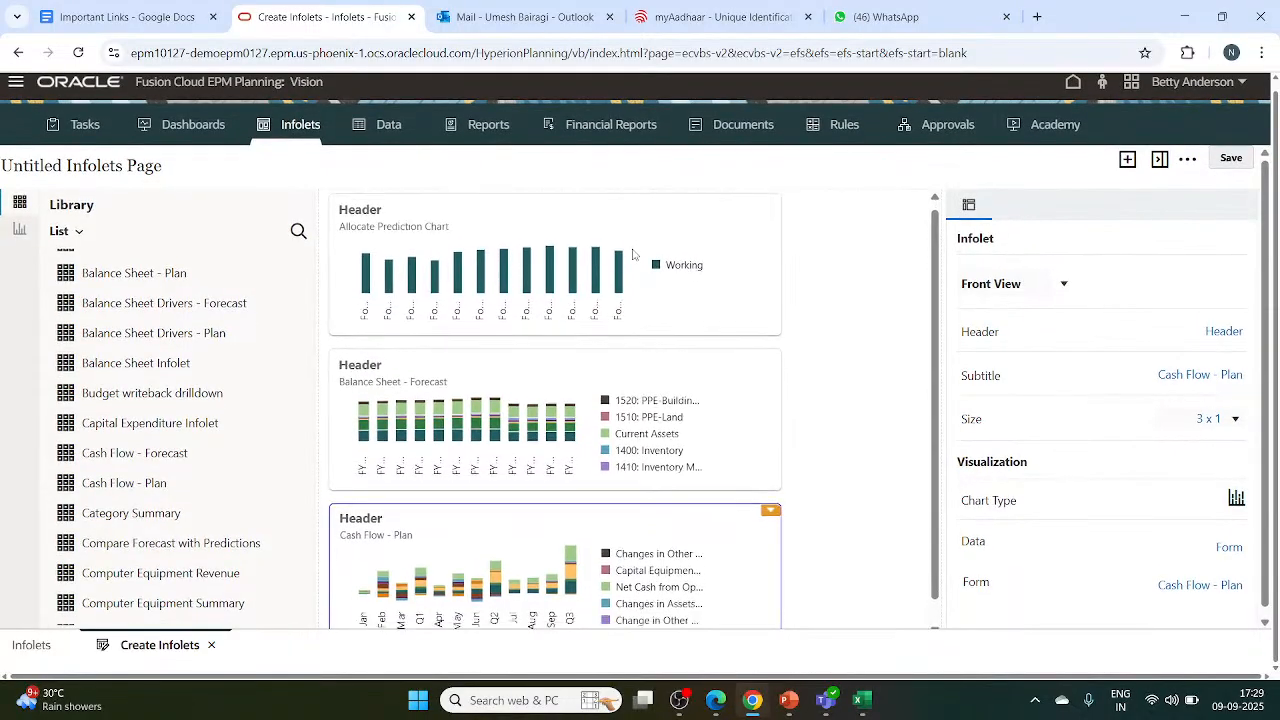
# Hide the infolet properties and look at the page's Reset, Refresh and Runtime options without applying any.
pyautogui.click(1159, 162)
pyautogui.click(1188, 162)
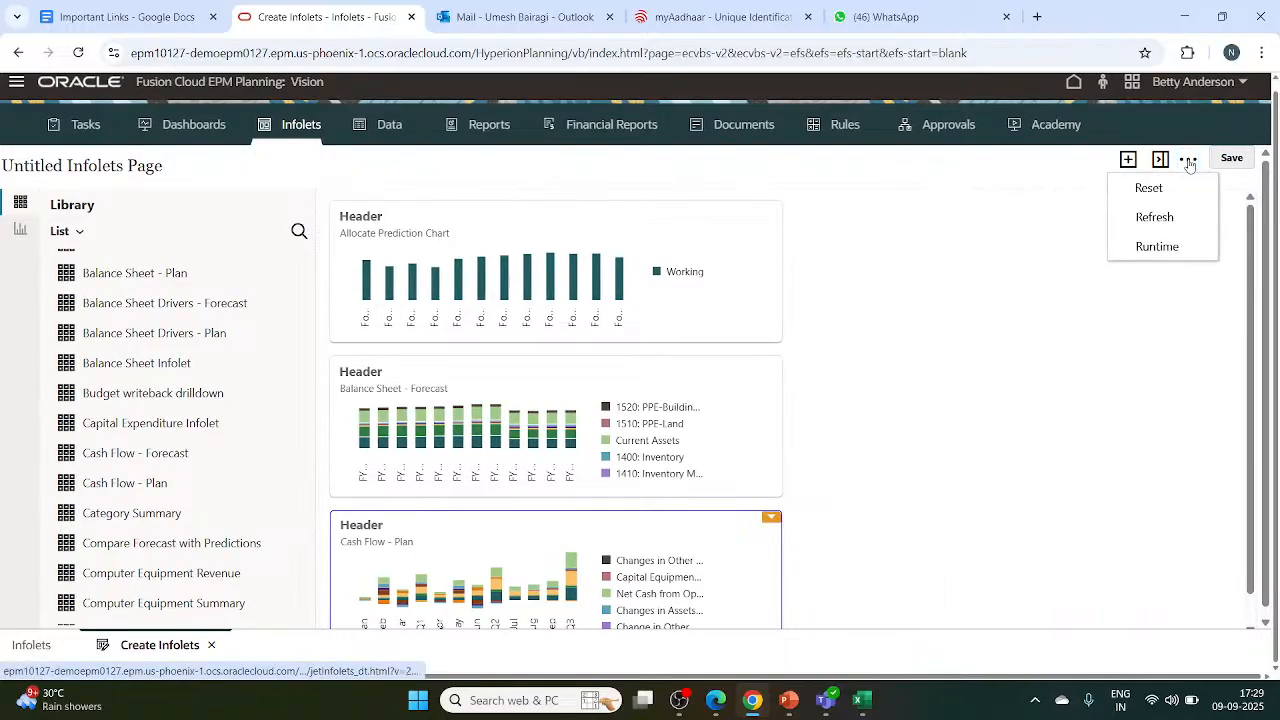
pyautogui.click(1164, 311)
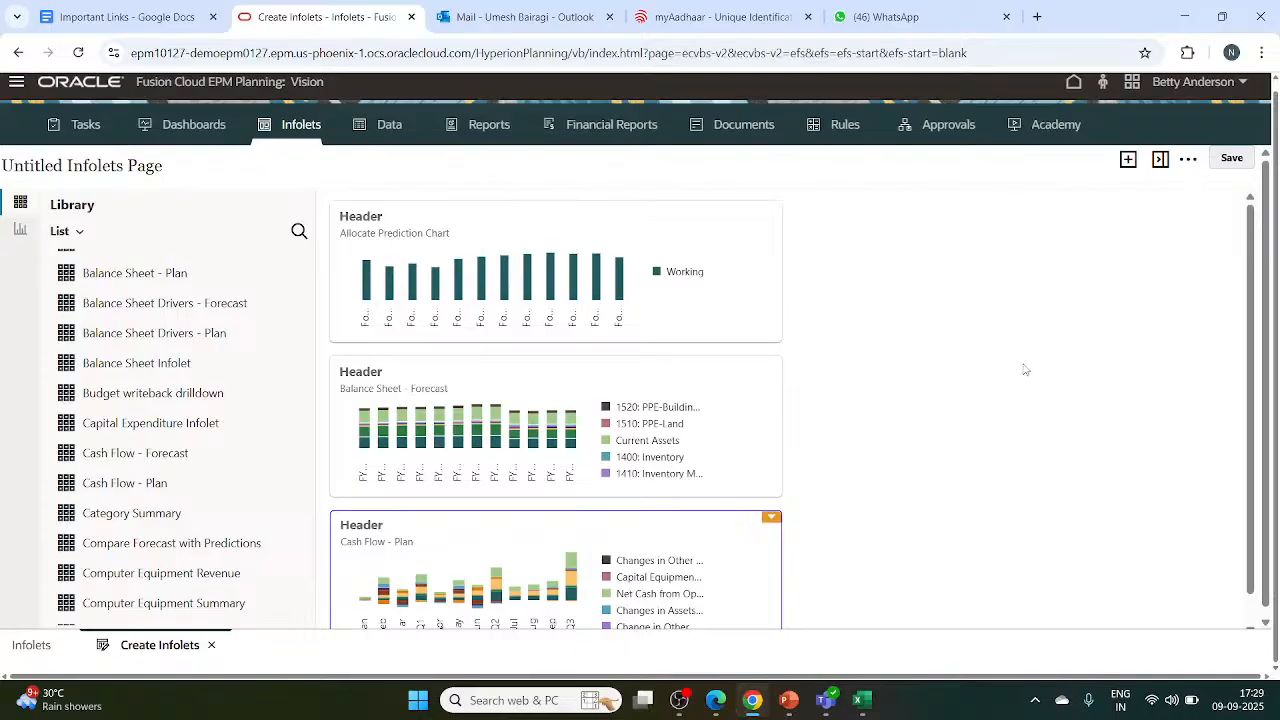
# Save the untitled infolets page with its three infolets to the Library folder and close it.
pyautogui.scroll(-1, 1024, 370)
pyautogui.scroll(1, 1024, 370)
pyautogui.scroll(-1, 1023, 366)
pyautogui.scroll(1, 1023, 366)
pyautogui.click(1233, 159)
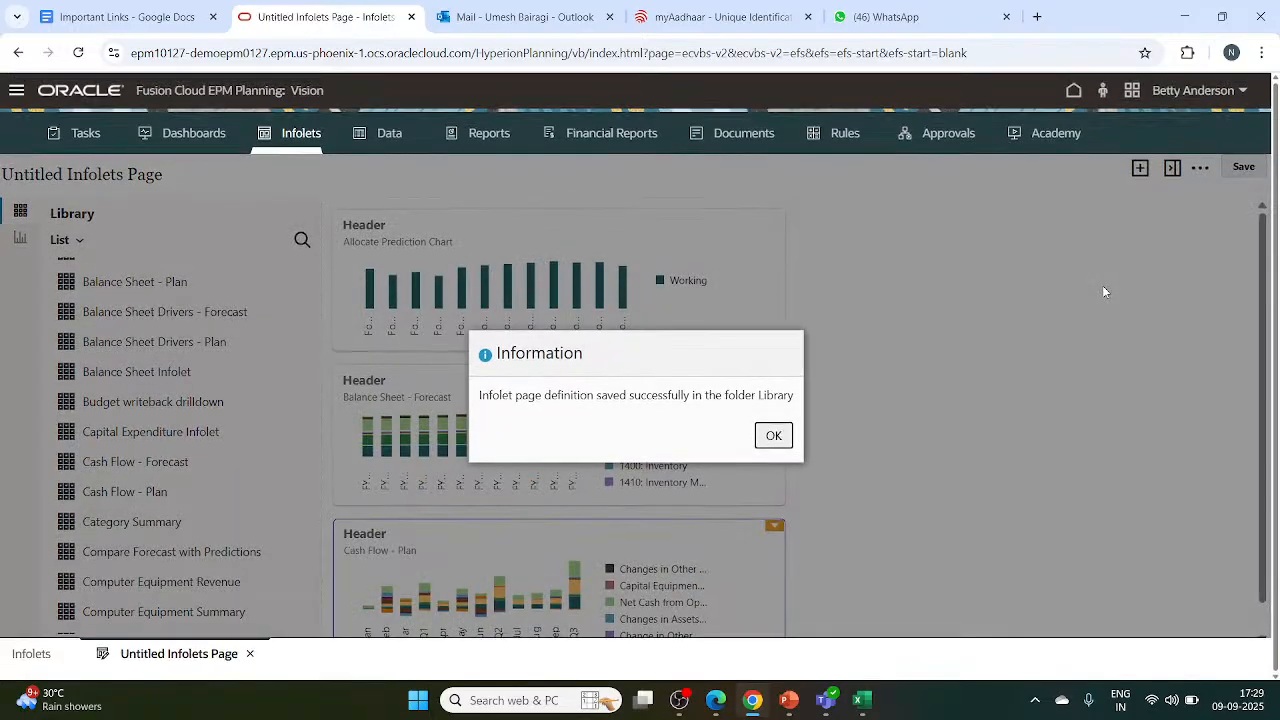
pyautogui.click(775, 436)
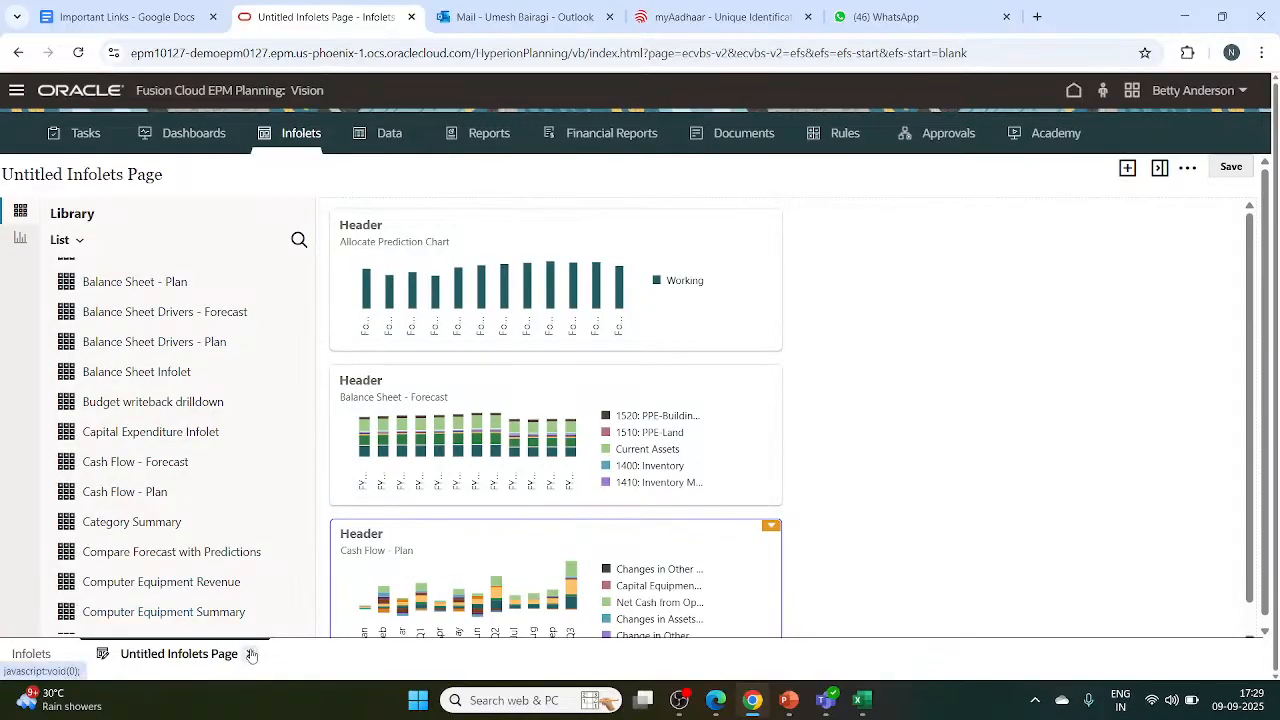
pyautogui.click(251, 654)
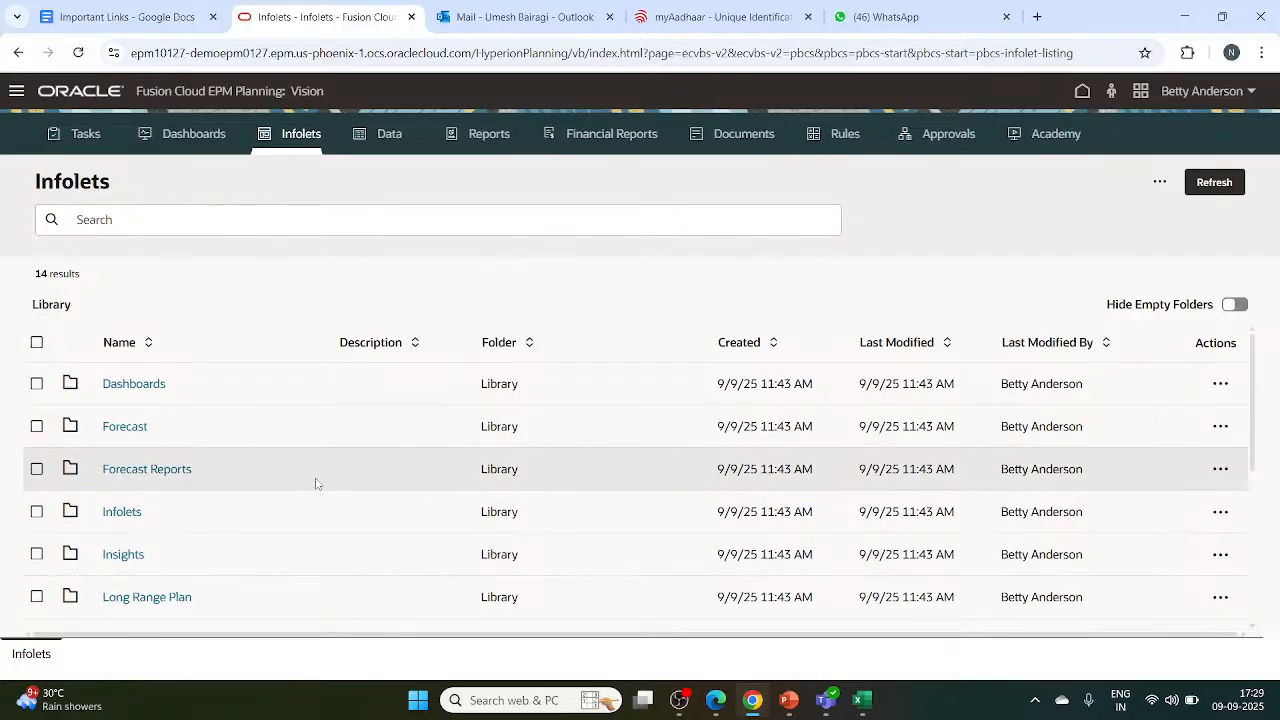
# Open the saved Untitled Infolets Page from the Library to view its three charts at runtime.
pyautogui.scroll(-3, 316, 484)
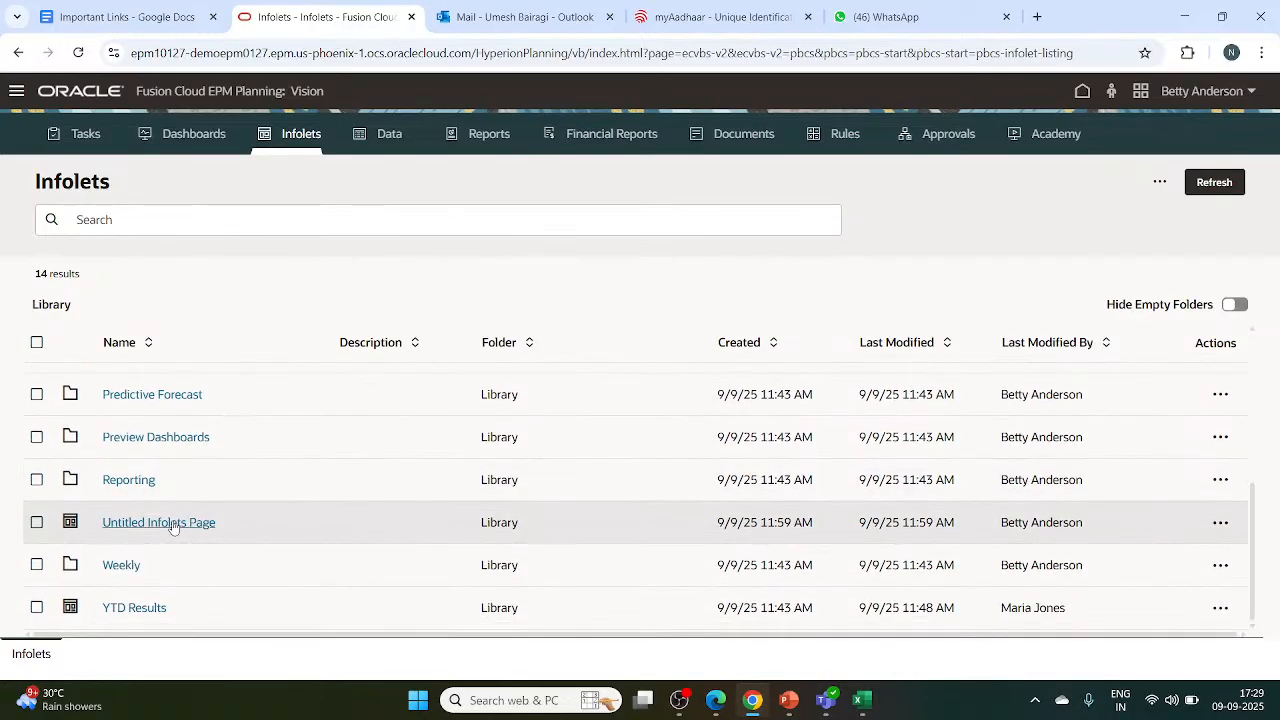
pyautogui.rightClick(172, 527)
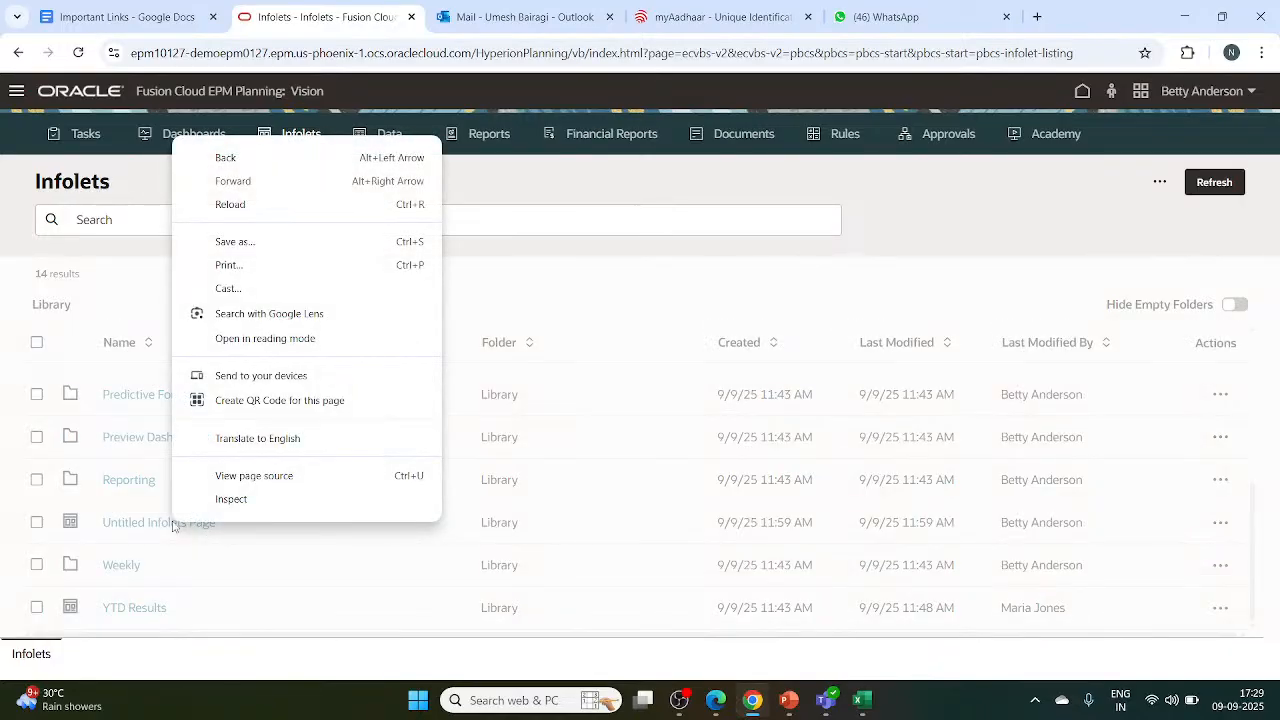
pyautogui.click(172, 524)
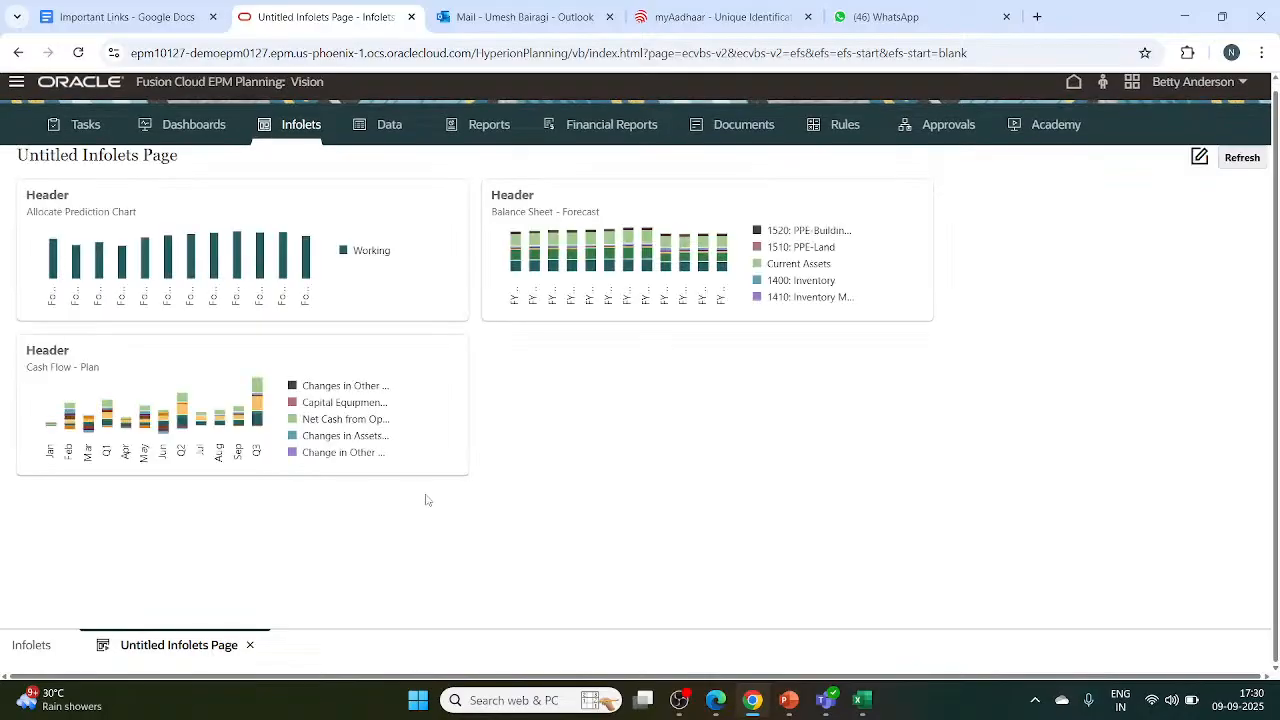
pyautogui.scroll(1, 433, 495)
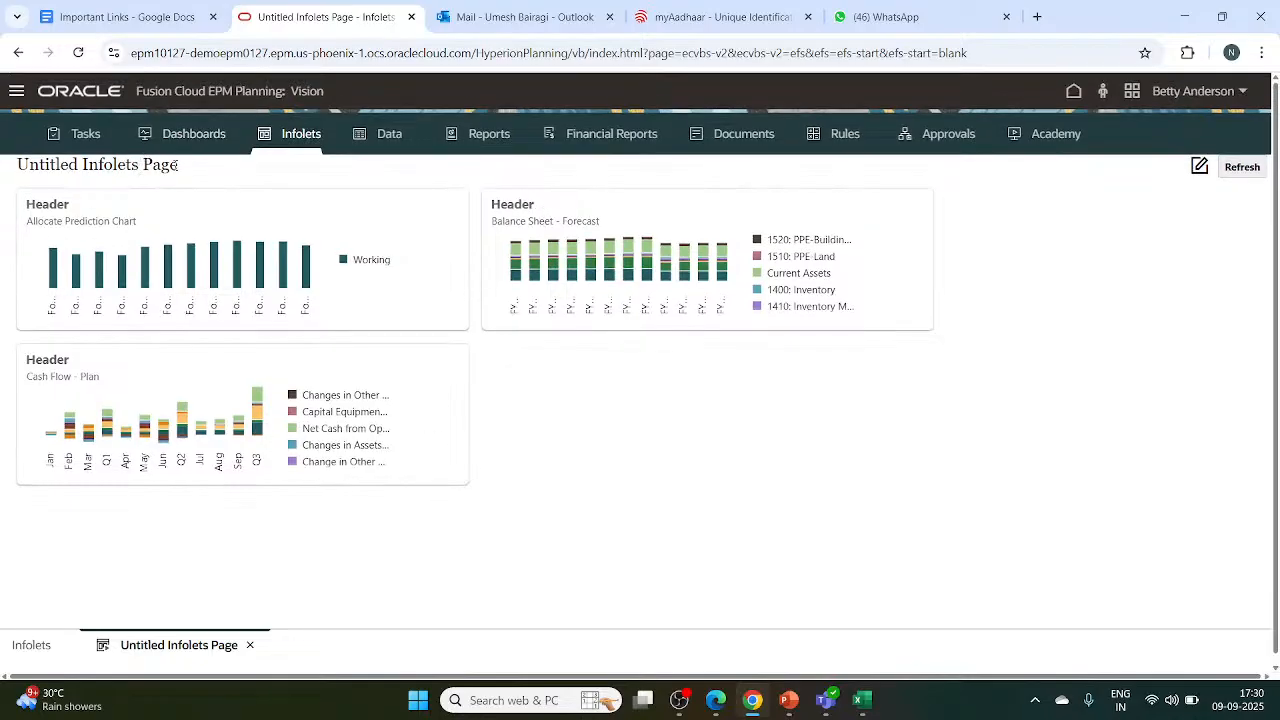
# Edit the infolets page and change its title to "Balancesheet CF Infolets".
pyautogui.click(1200, 167)
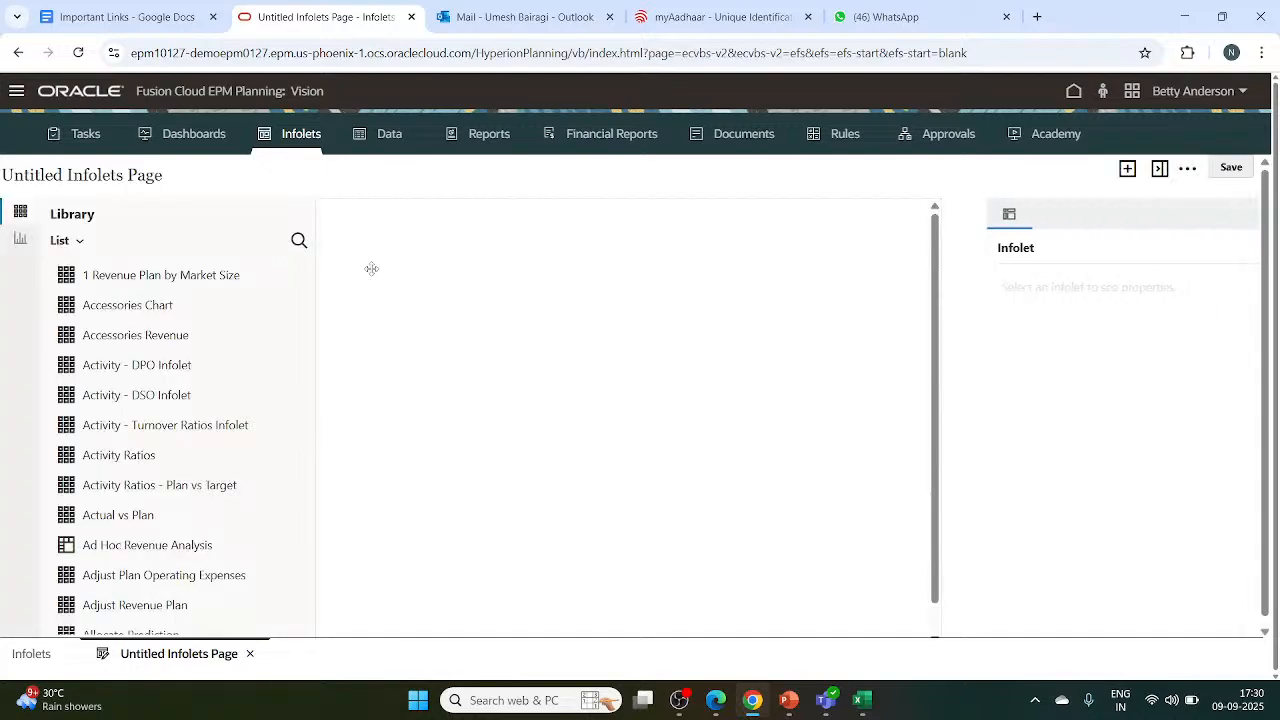
pyautogui.click(164, 175)
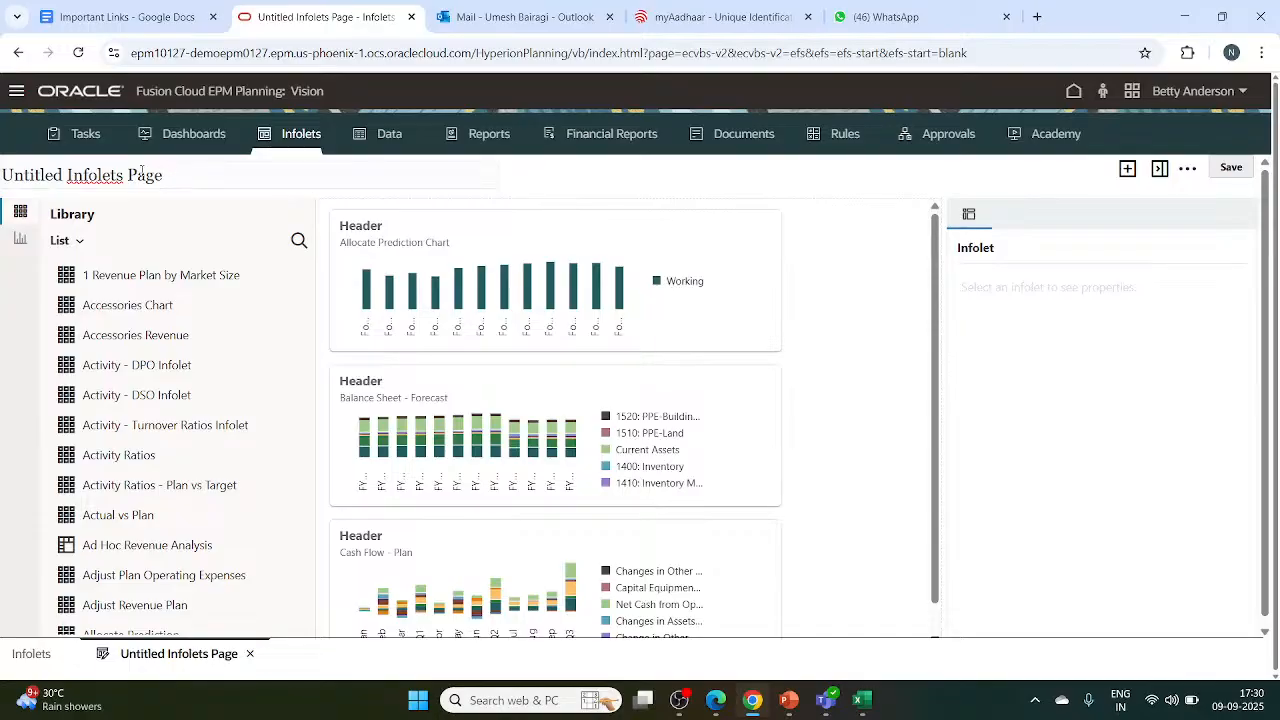
pyautogui.press('BackSpace')
pyautogui.press('BackSpace')
pyautogui.press('BackSpace')
pyautogui.press('BackSpace')
pyautogui.press('BackSpace')
pyautogui.press('BackSpace')
pyautogui.press('BackSpace')
pyautogui.press('BackSpace')
pyautogui.press('BackSpace')
pyautogui.press('BackSpace')
pyautogui.press('BackSpace')
pyautogui.press('BackSpace')
pyautogui.press('BackSpace')
pyautogui.press('BackSpace')
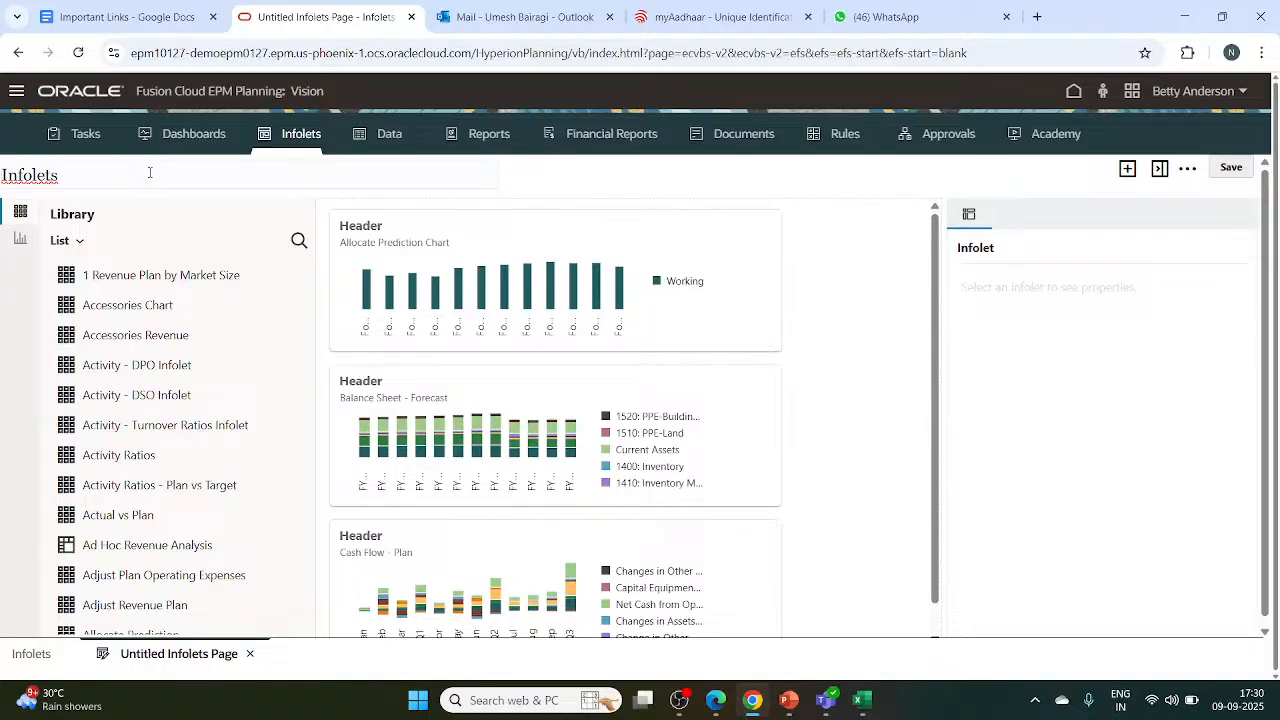
pyautogui.write('B')
pyautogui.write('alam')
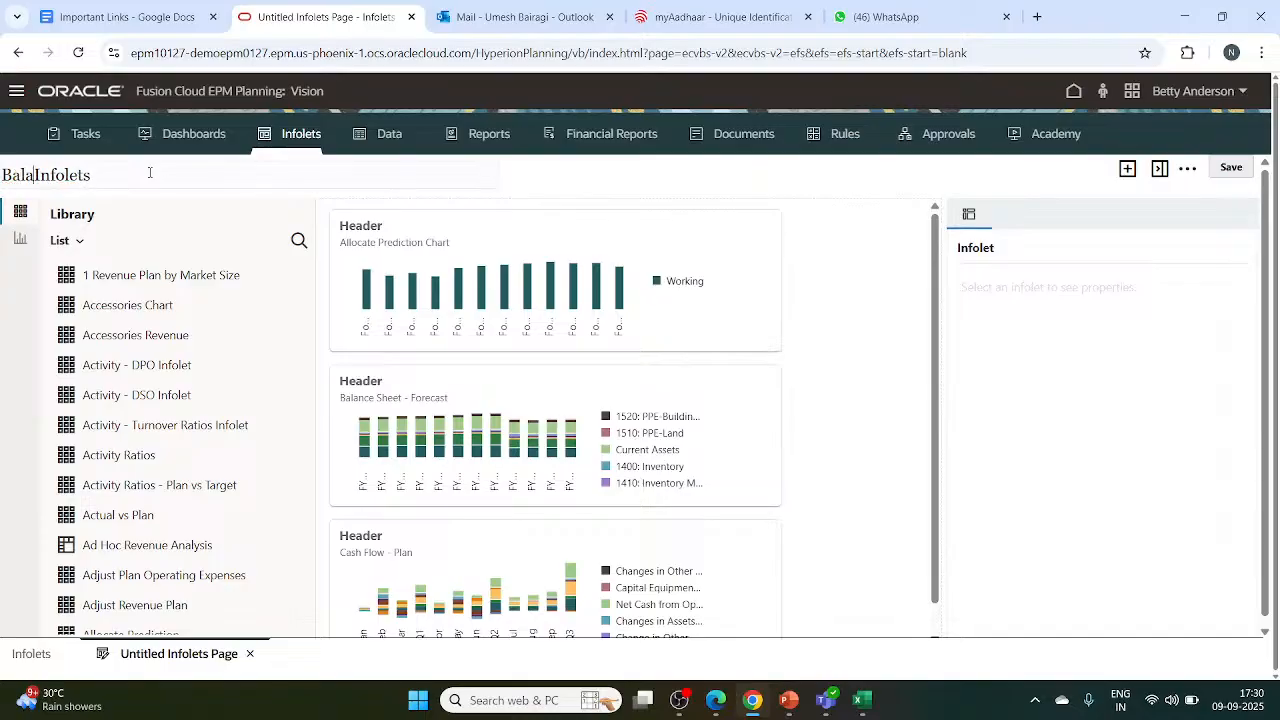
pyautogui.press('BackSpace')
pyautogui.write('ncesheet ')
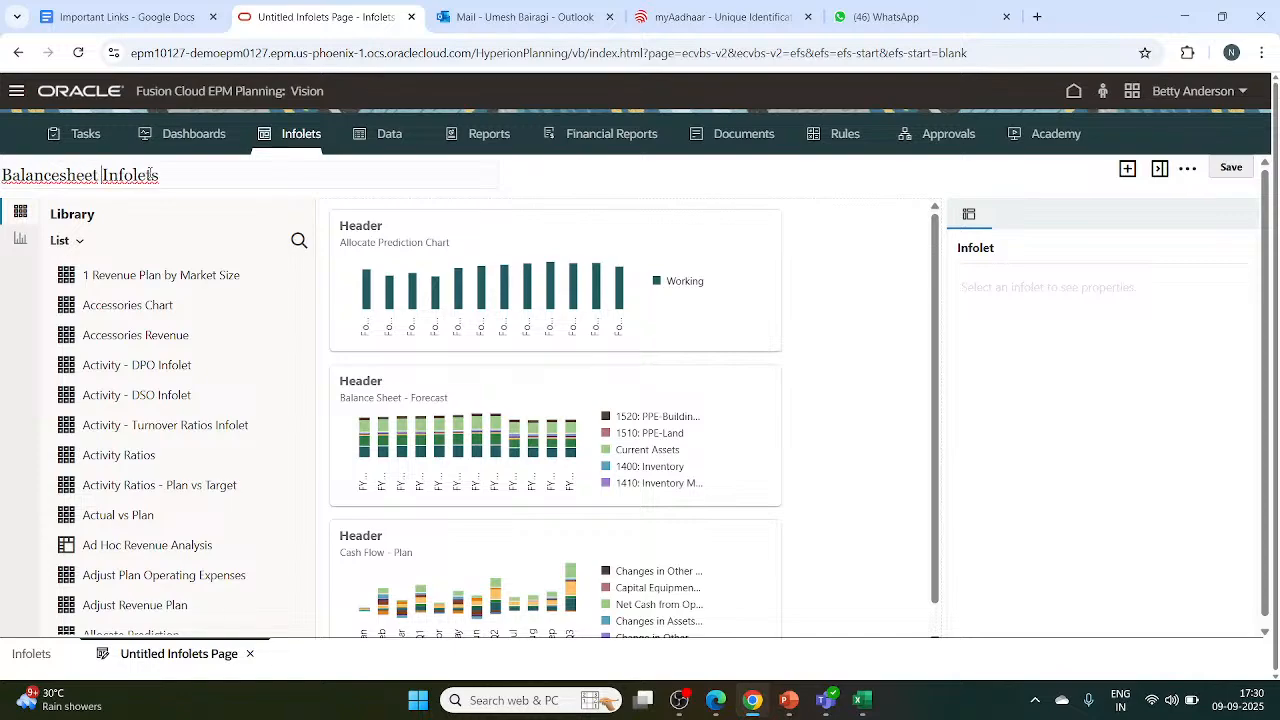
pyautogui.write('cf')
pyautogui.press('BackSpace')
pyautogui.press('BackSpace')
pyautogui.write('CF')
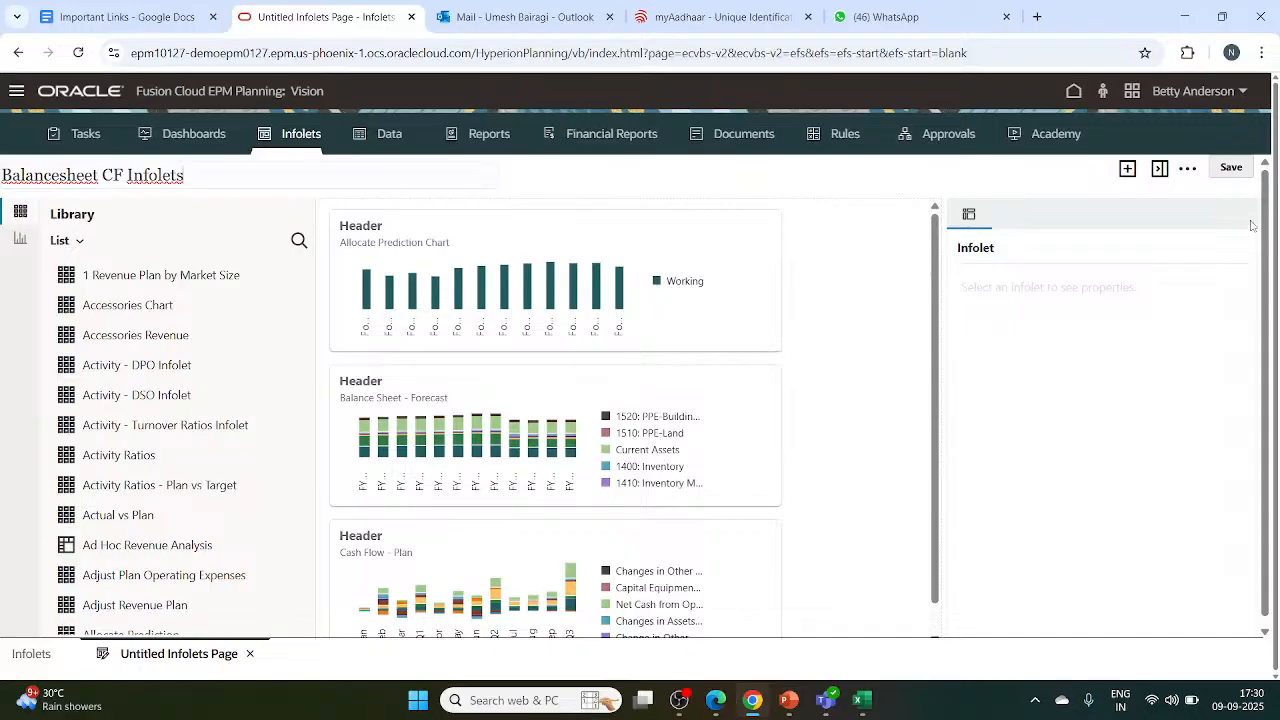
# Save the renamed infolets page, close it and check its entry in the Library list.
pyautogui.click(1238, 170)
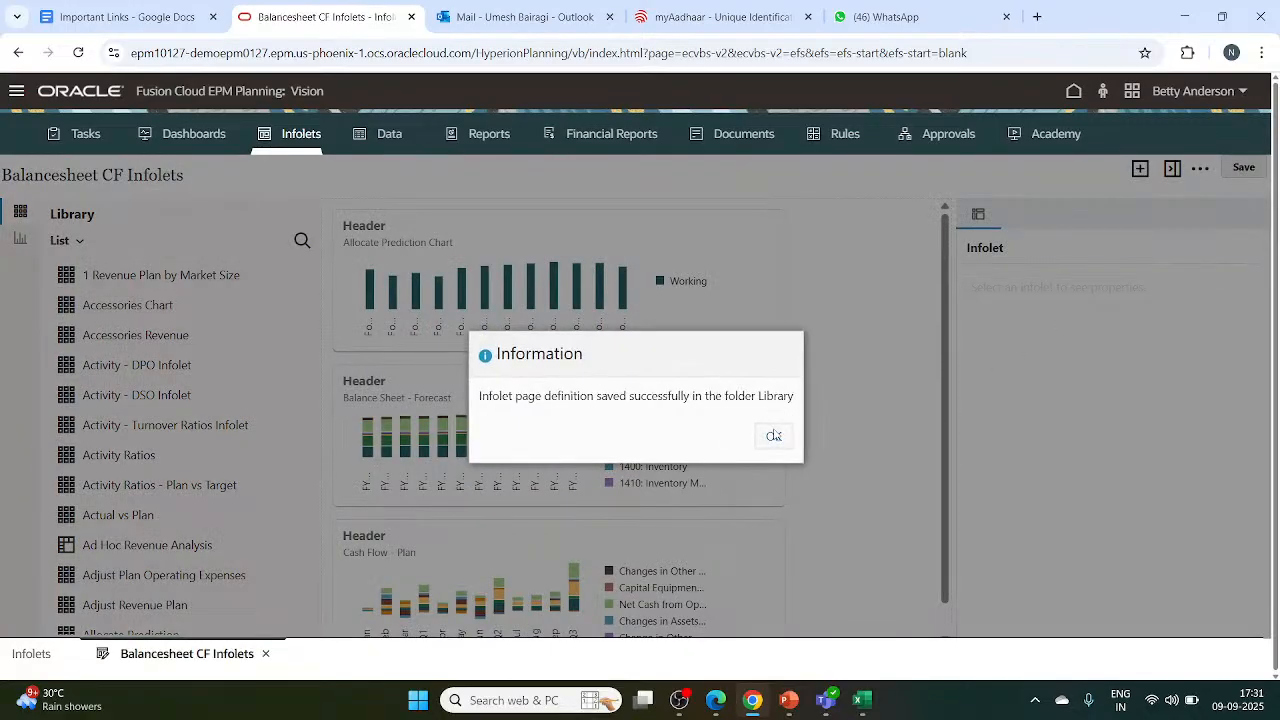
pyautogui.click(774, 436)
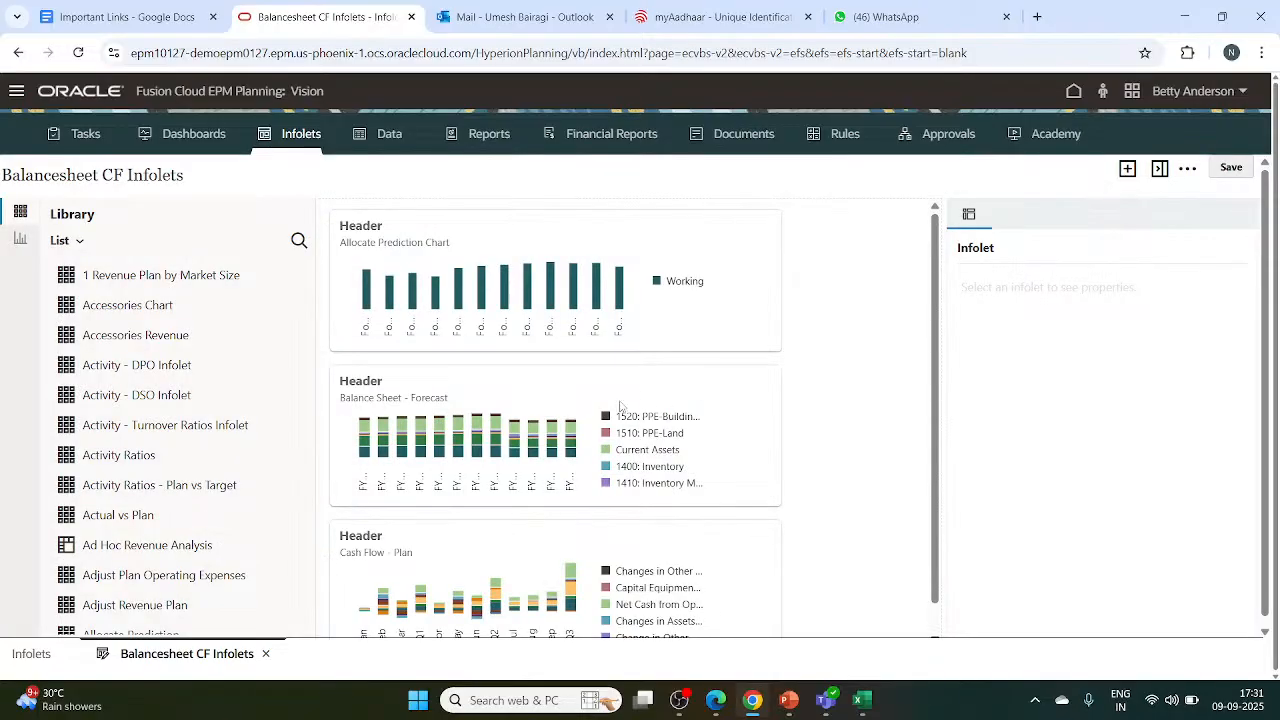
pyautogui.click(267, 657)
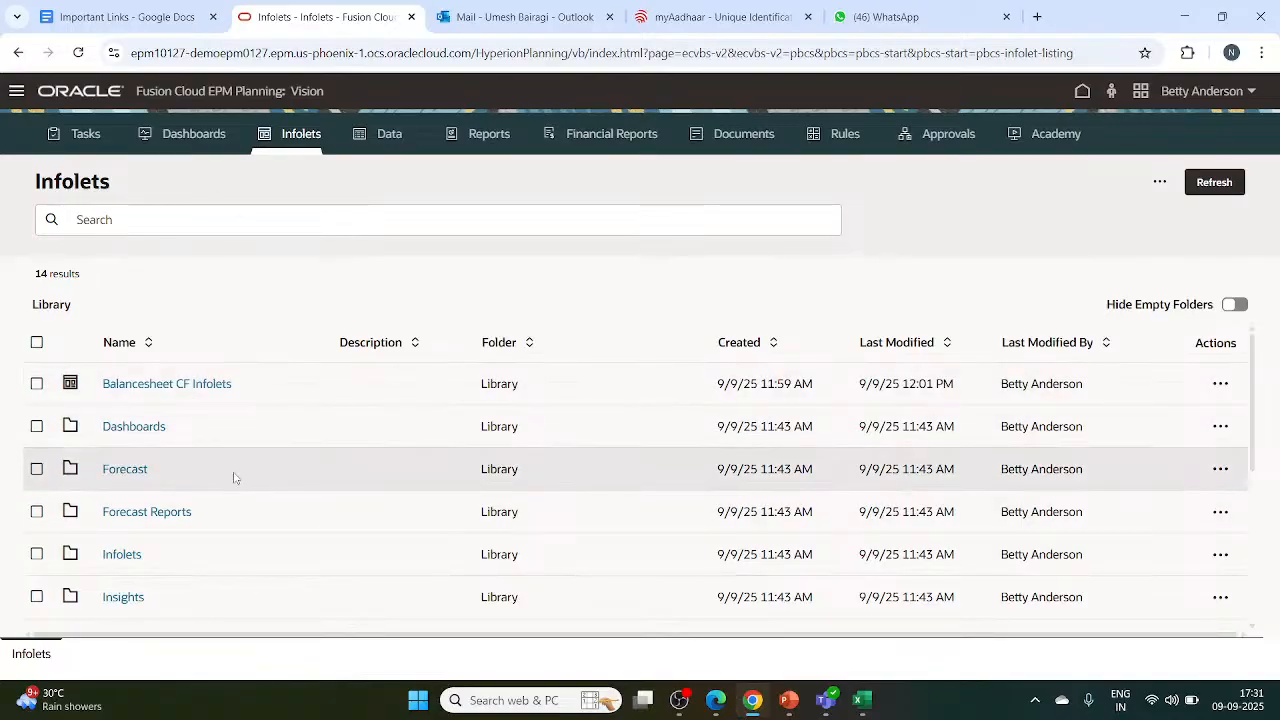
pyautogui.scroll(-1, 234, 477)
pyautogui.scroll(1, 234, 477)
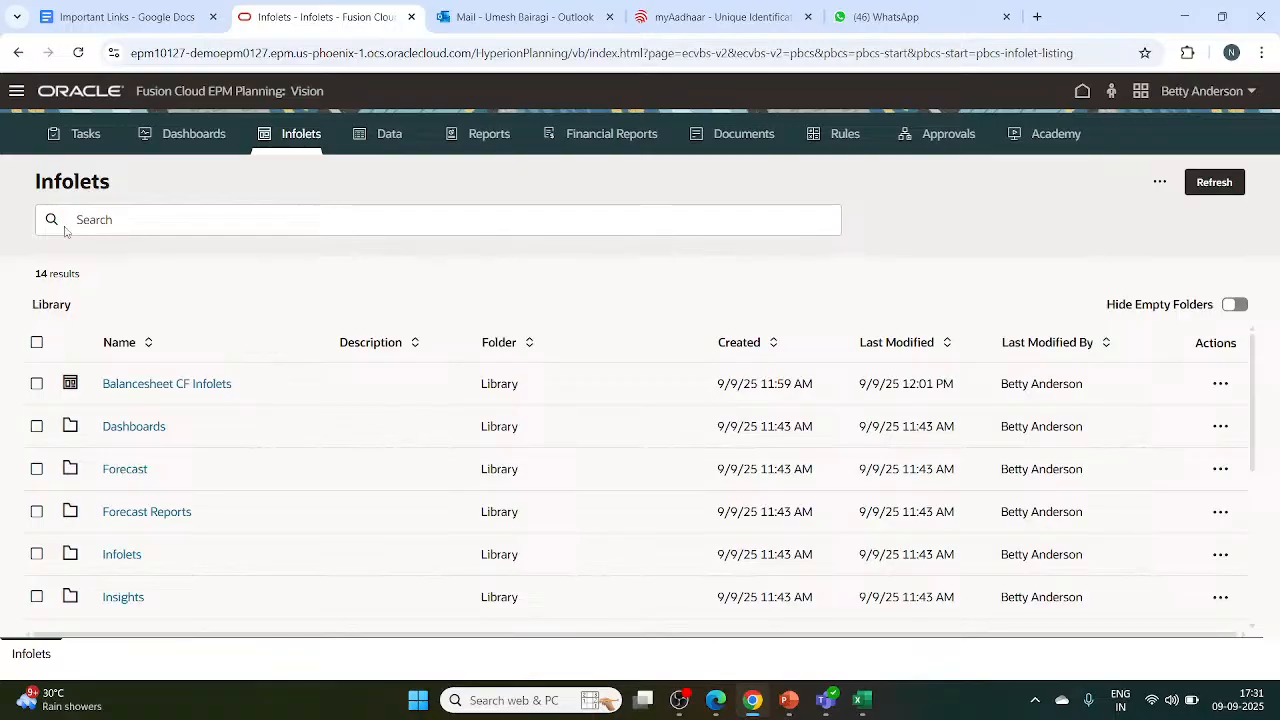
# Open the Navigation Flows list and activate the Financials navigation flow.
pyautogui.click(16, 93)
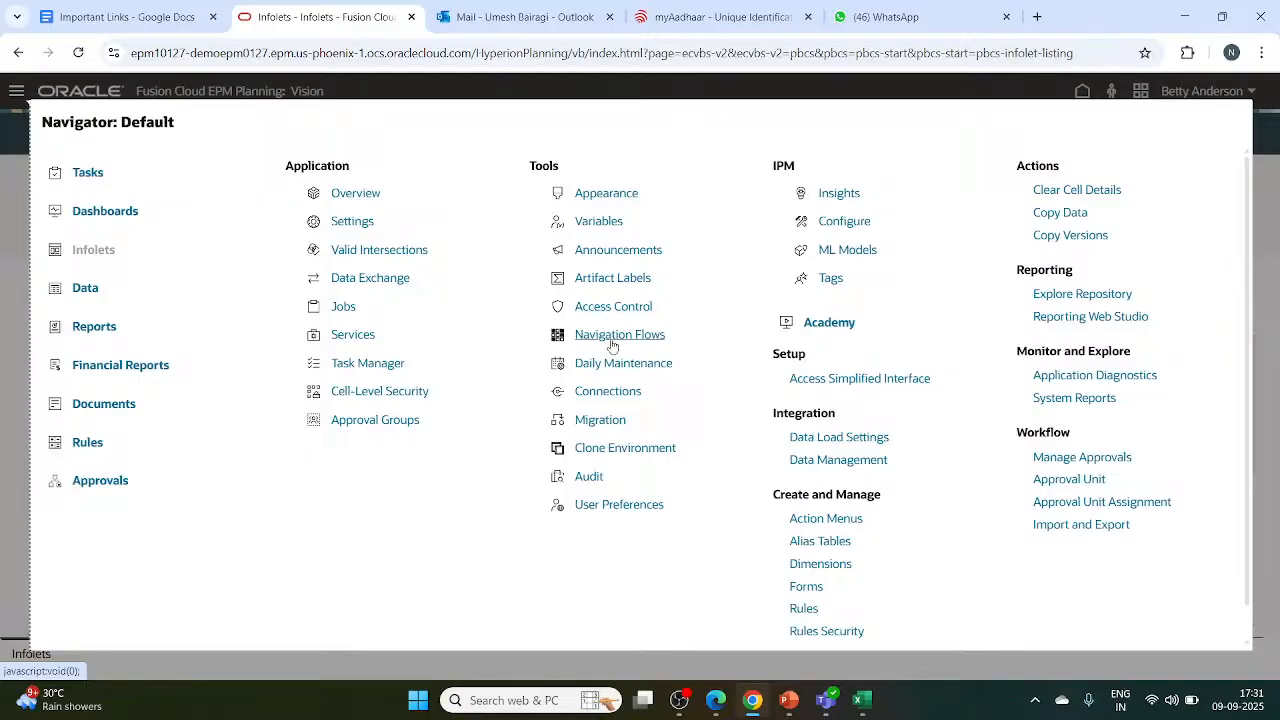
pyautogui.click(612, 344)
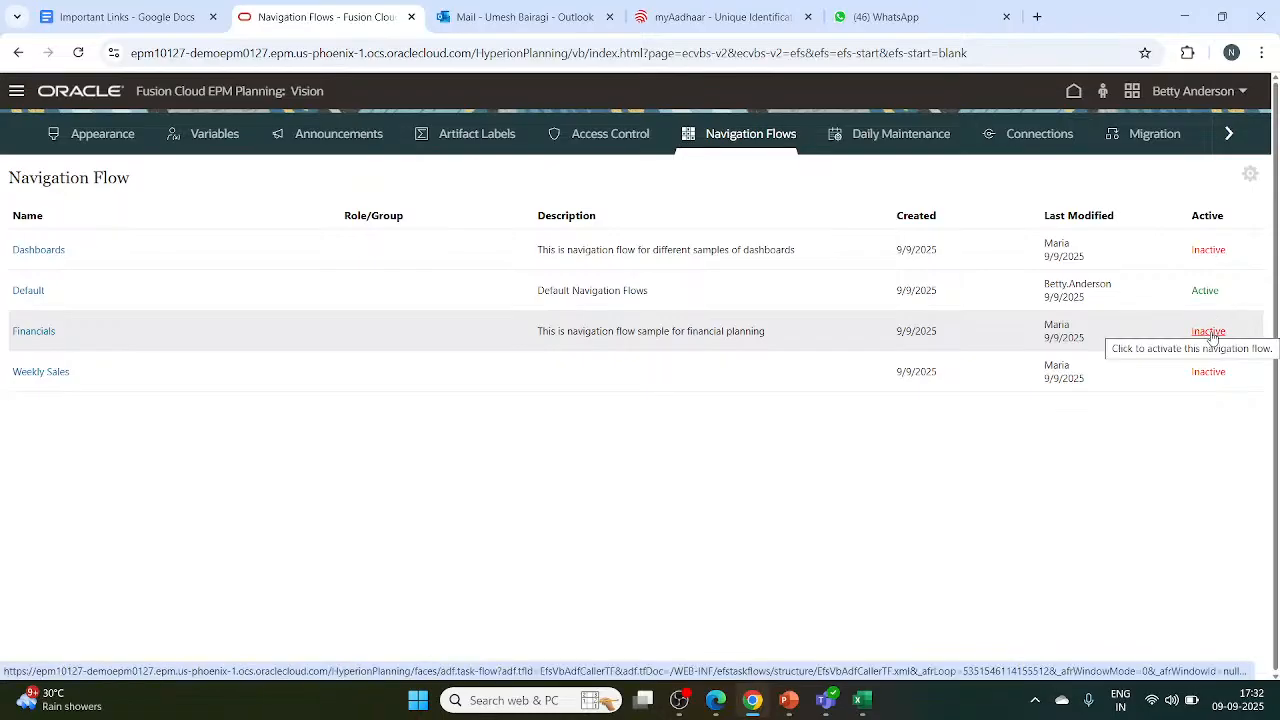
pyautogui.click(1209, 332)
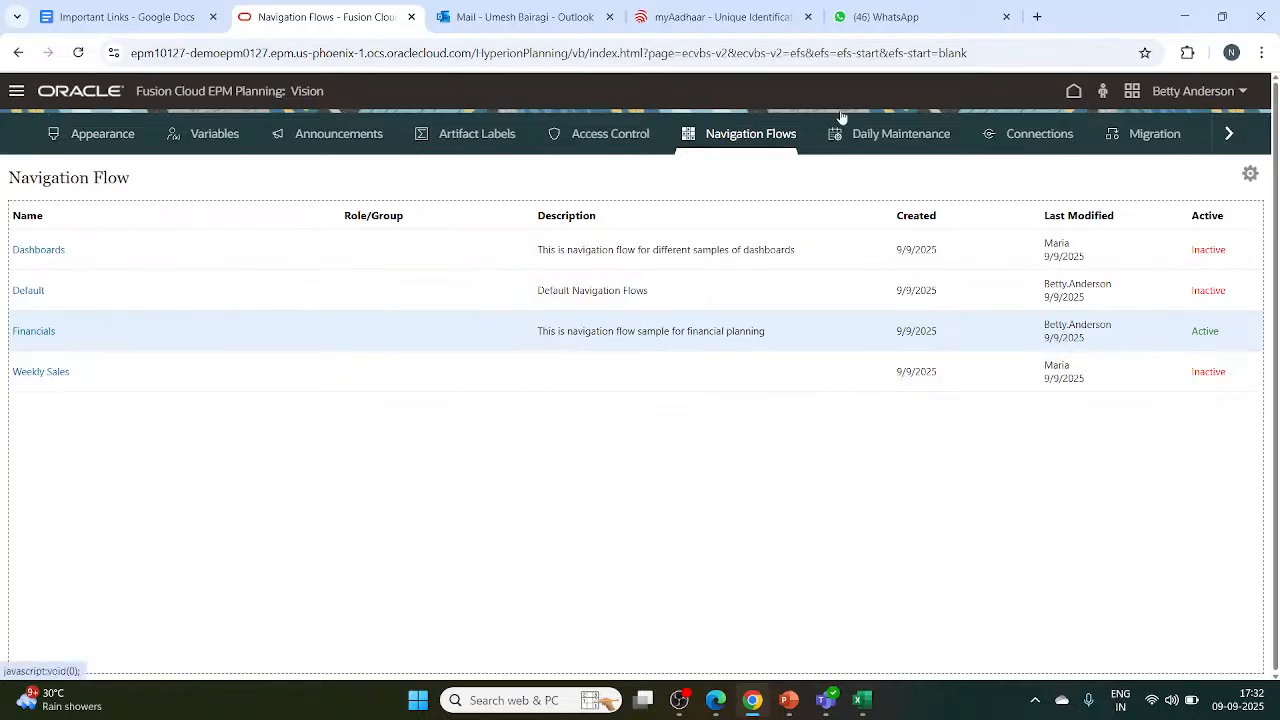
# Go to the home page, reload it and close the myAadhaar and WhatsApp browser tabs.
pyautogui.click(1075, 92)
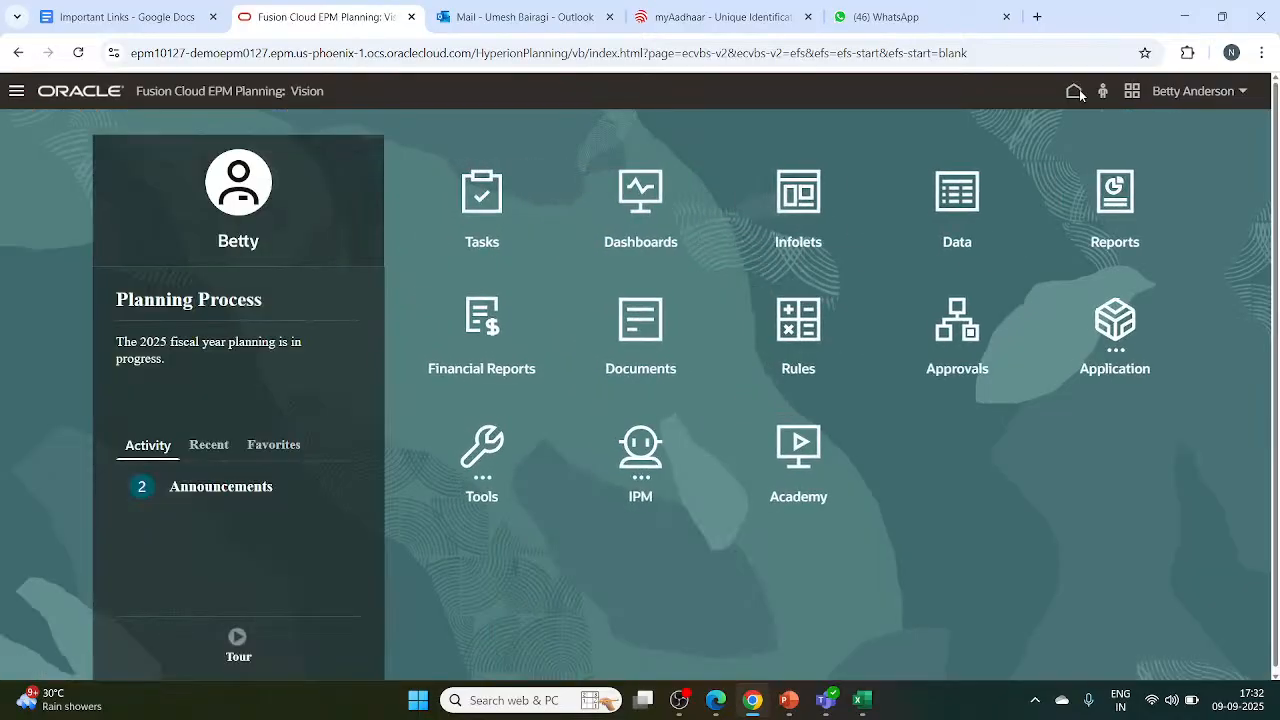
pyautogui.click(79, 53)
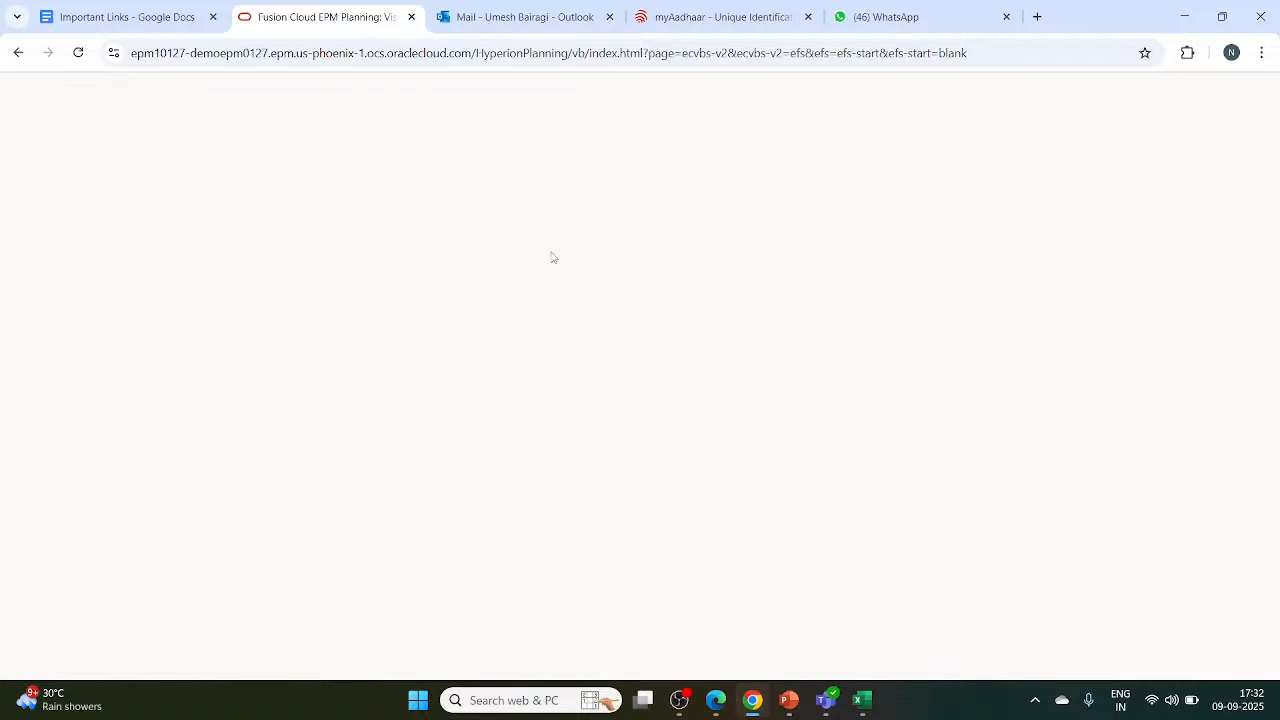
pyautogui.click(79, 55)
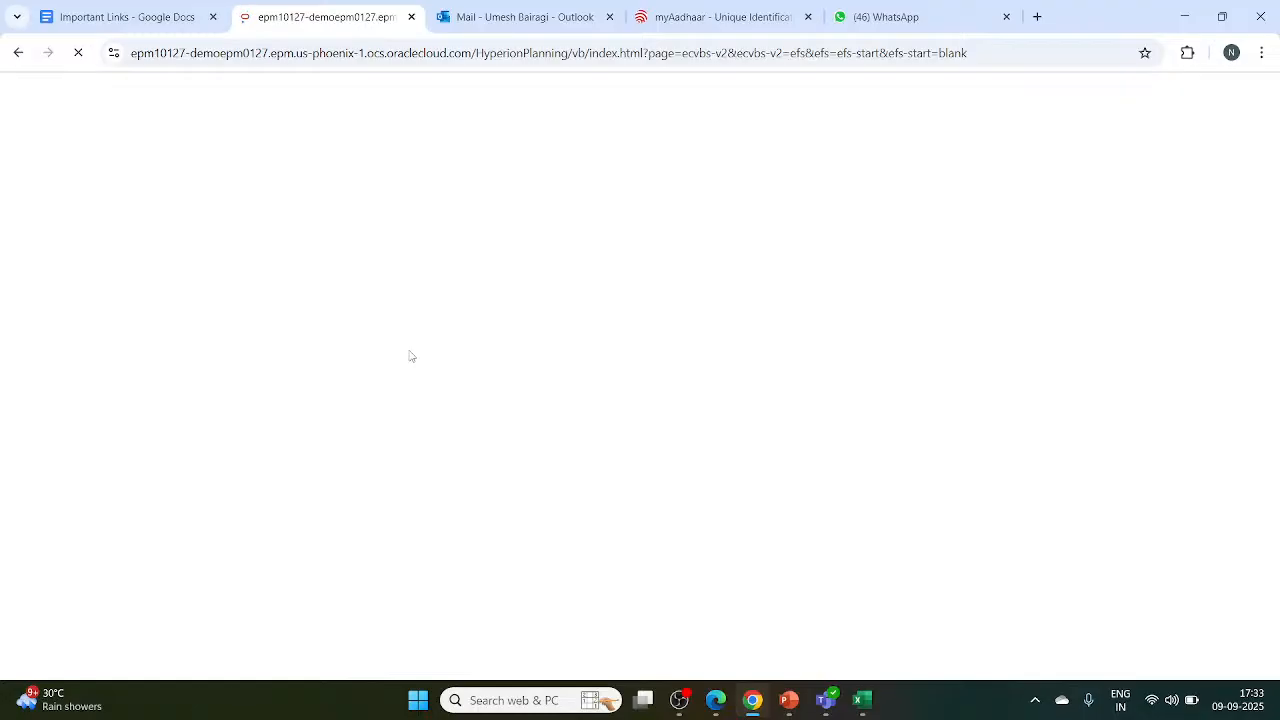
pyautogui.click(809, 17)
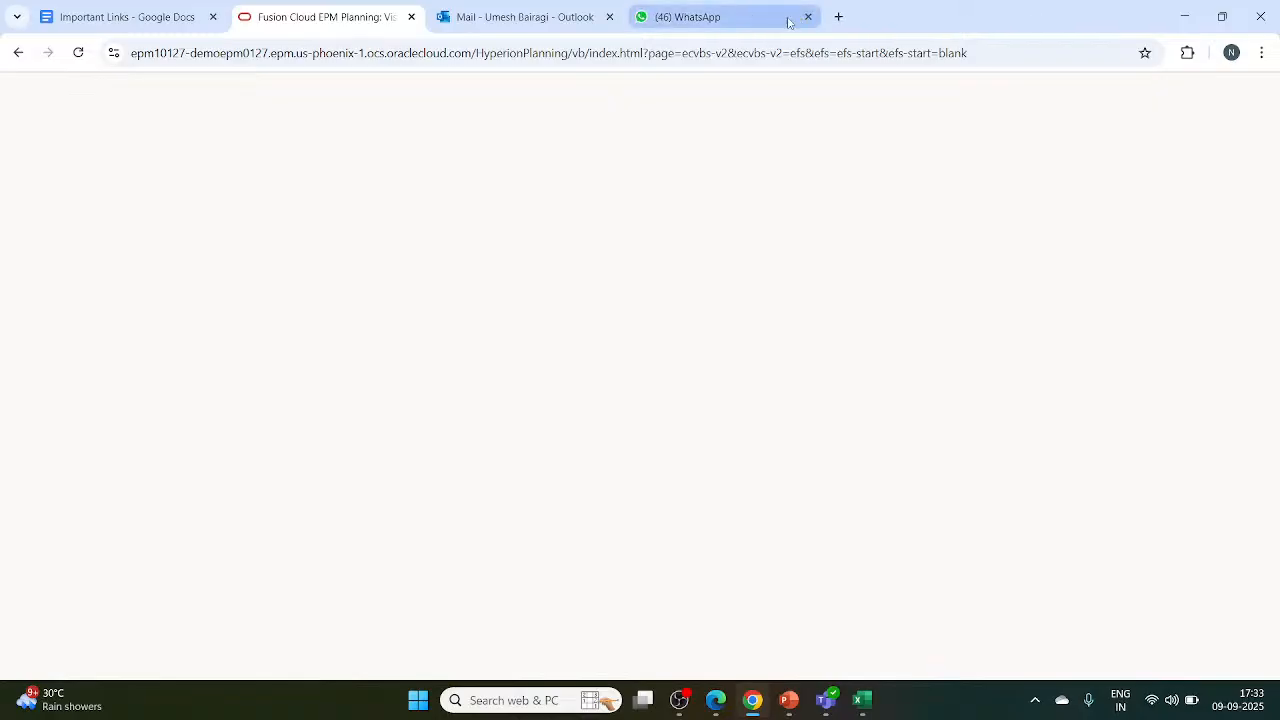
pyautogui.click(808, 17)
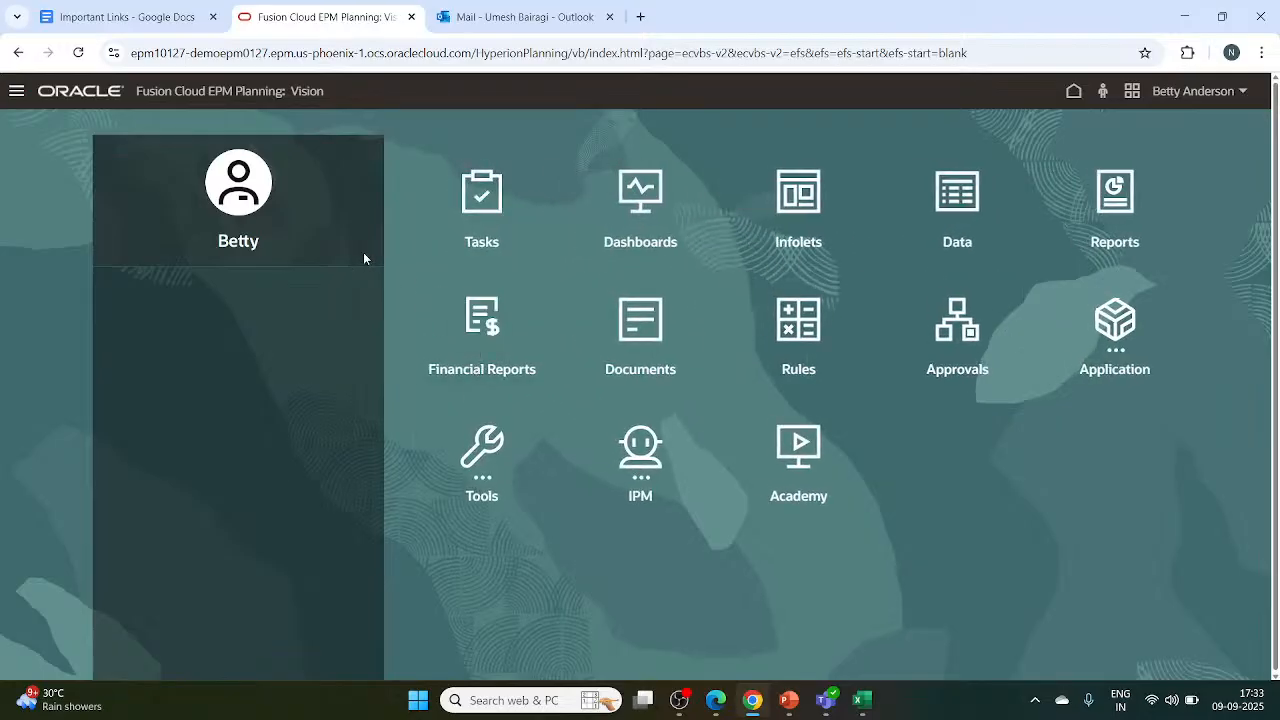
# Activate the Weekly Sales navigation flow and look at the available flow actions without applying any.
pyautogui.click(16, 91)
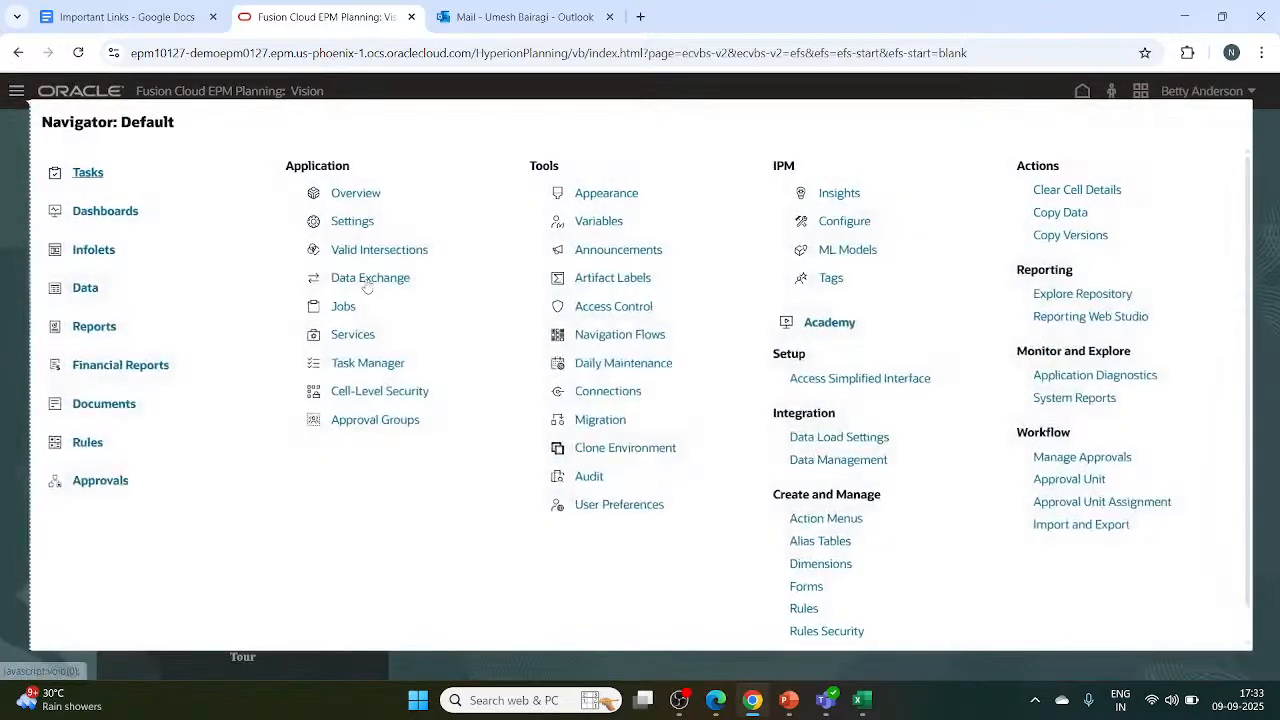
pyautogui.click(583, 343)
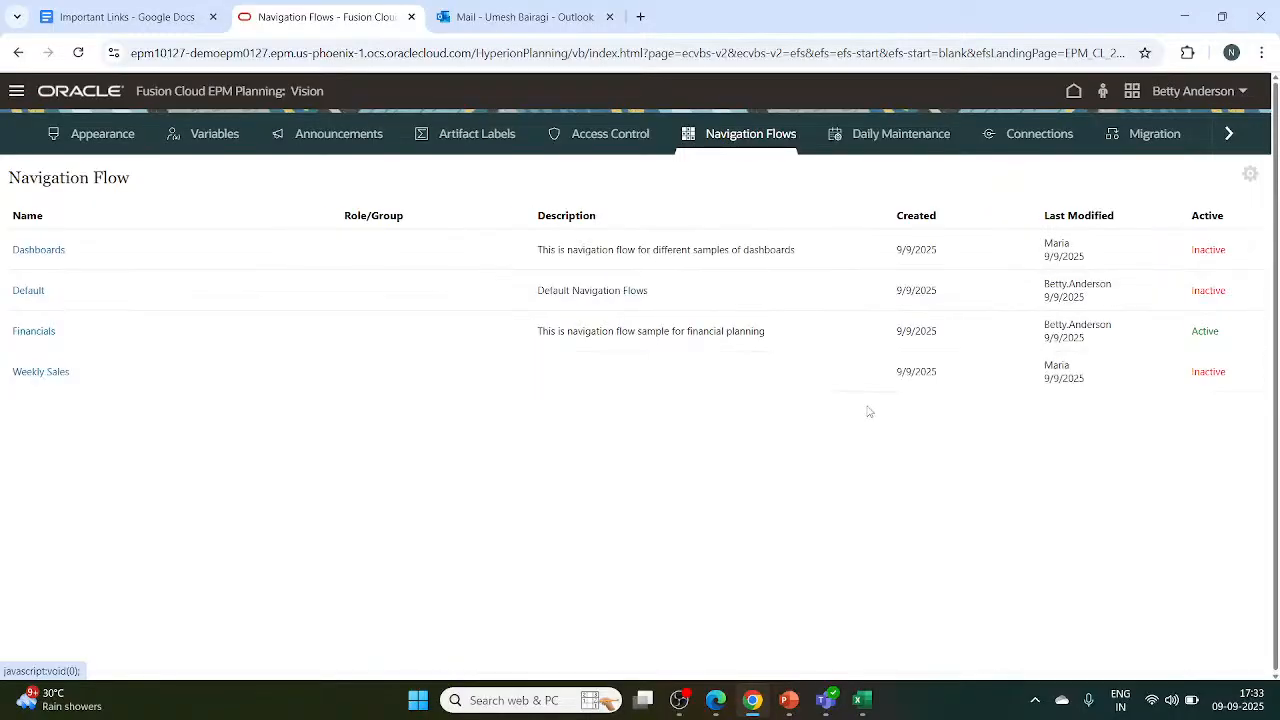
pyautogui.click(1209, 373)
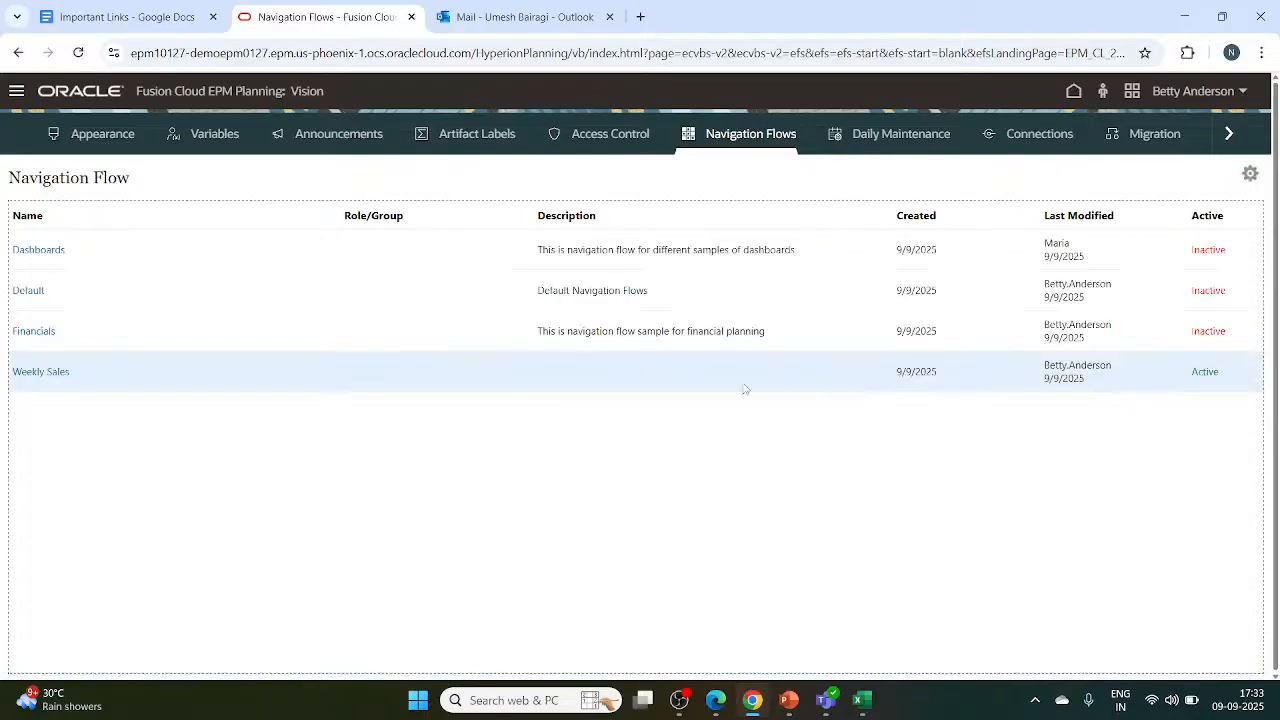
pyautogui.click(1251, 176)
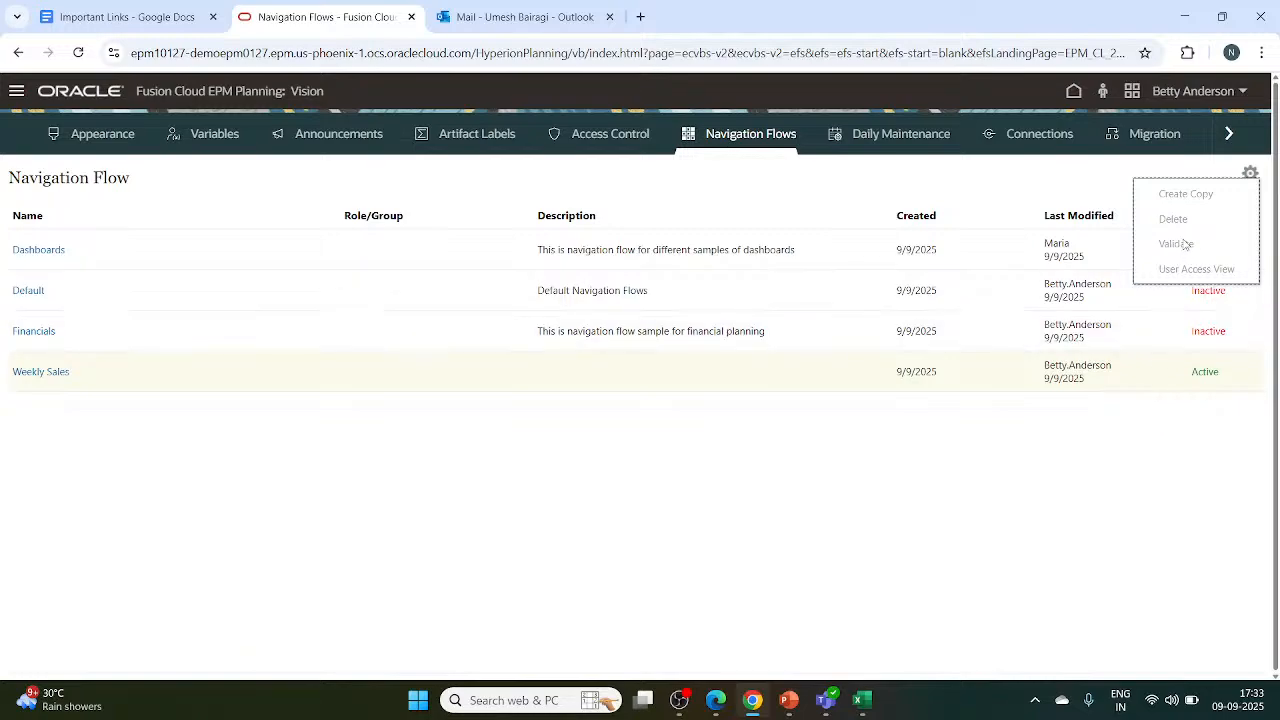
pyautogui.click(1150, 428)
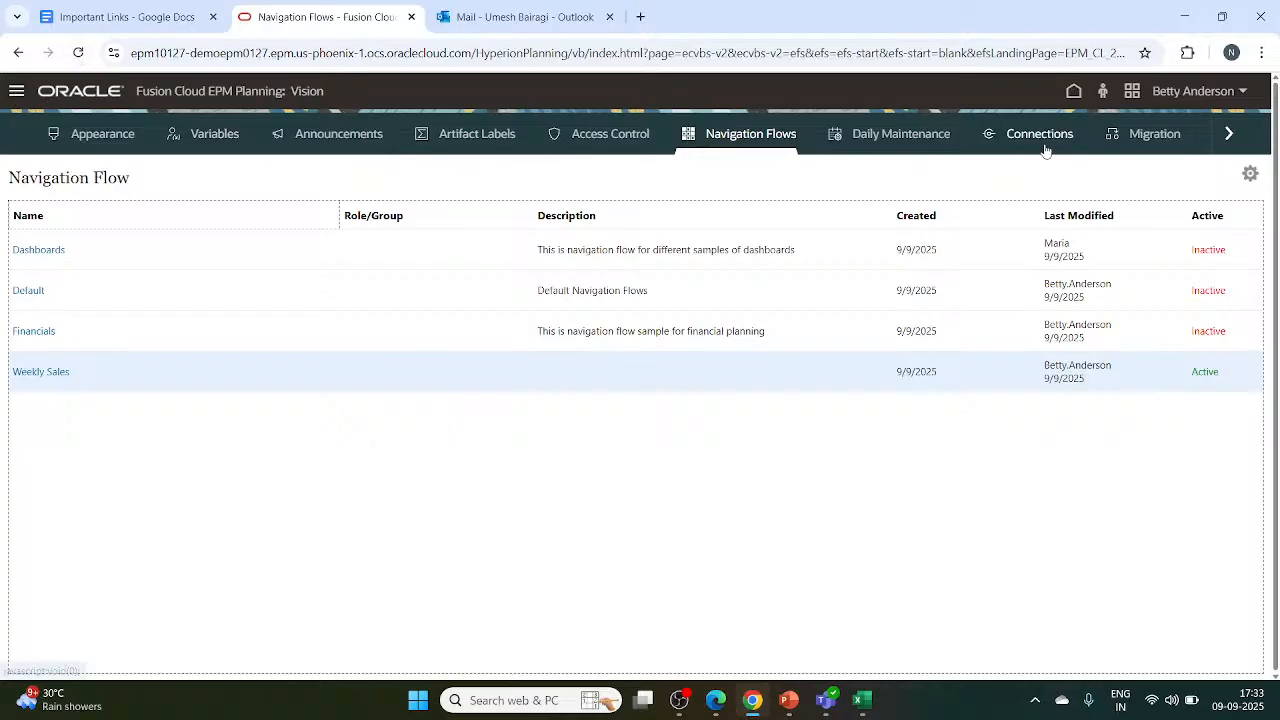
# Reload the home page to check the navigation layout, and reopen the Navigation Flows list.
pyautogui.click(1073, 92)
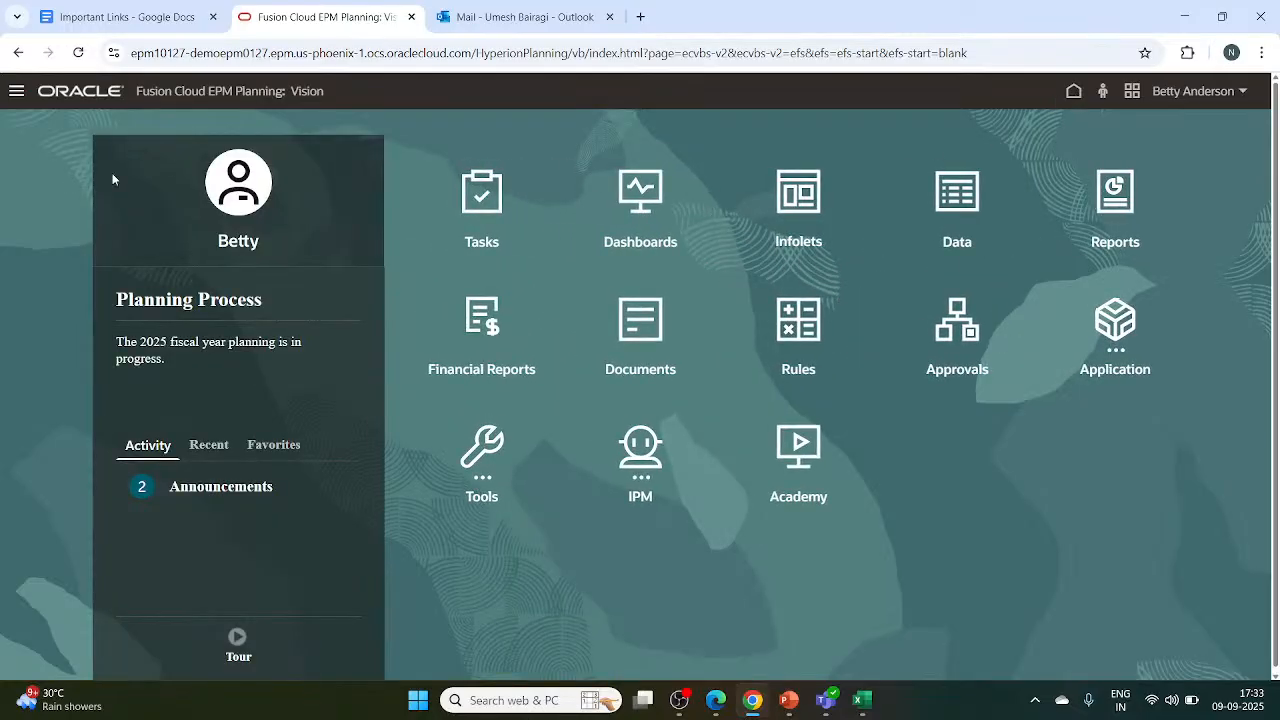
pyautogui.click(79, 52)
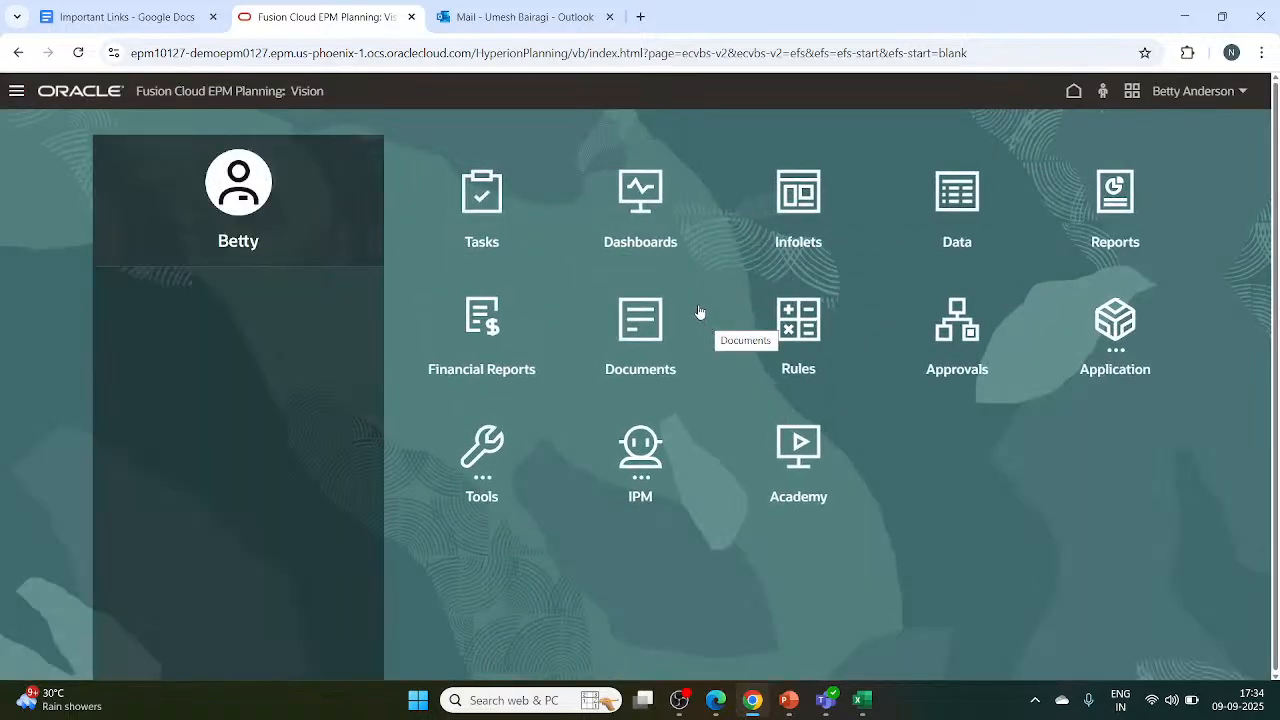
pyautogui.click(16, 91)
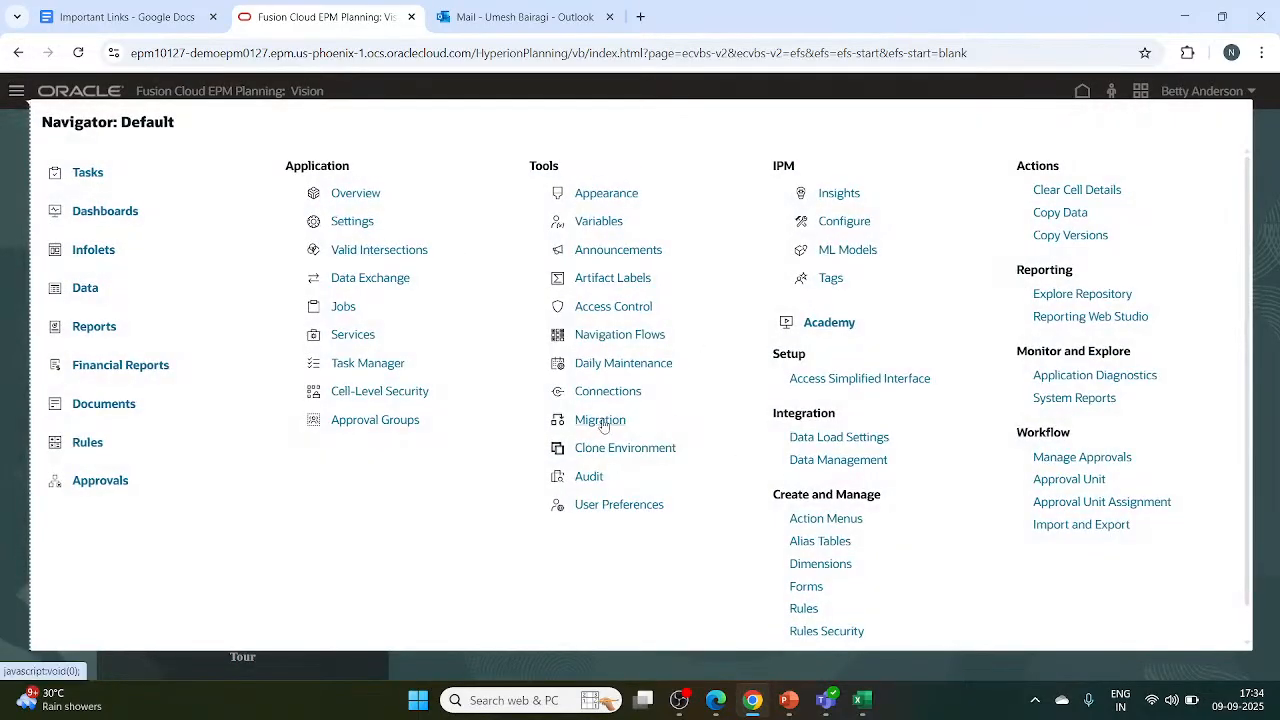
pyautogui.click(618, 337)
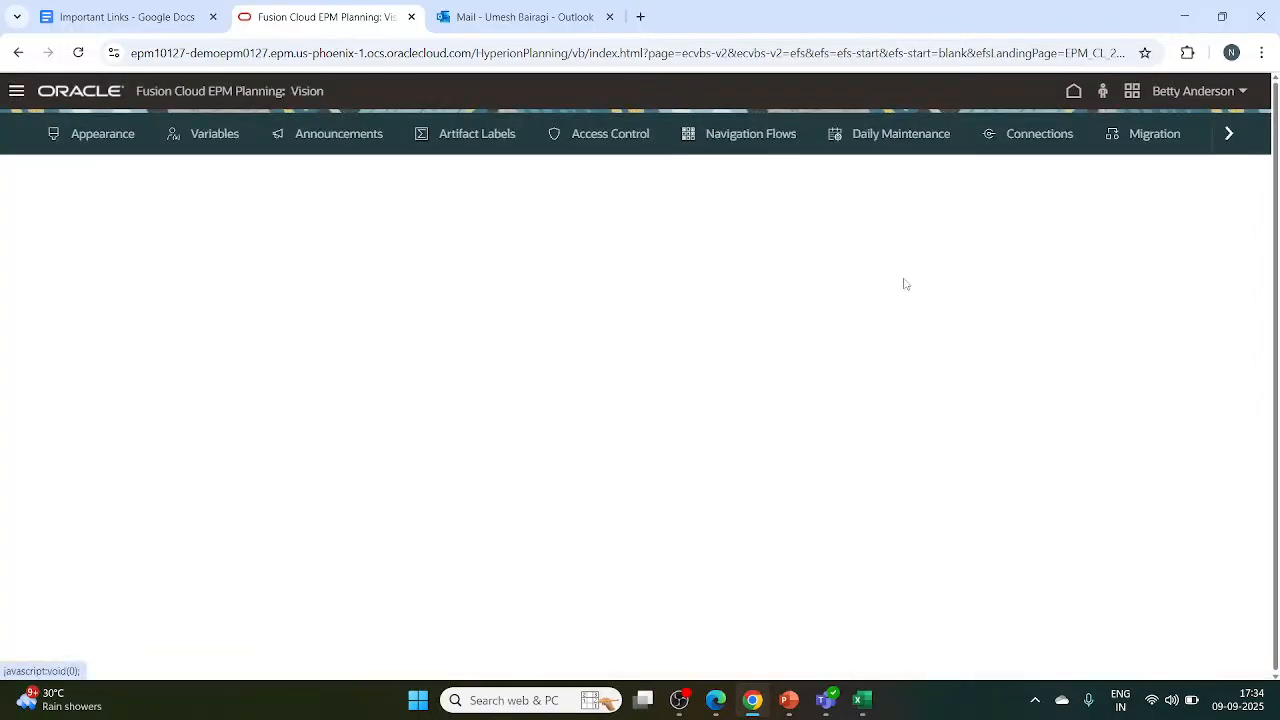
pyautogui.click(740, 137)
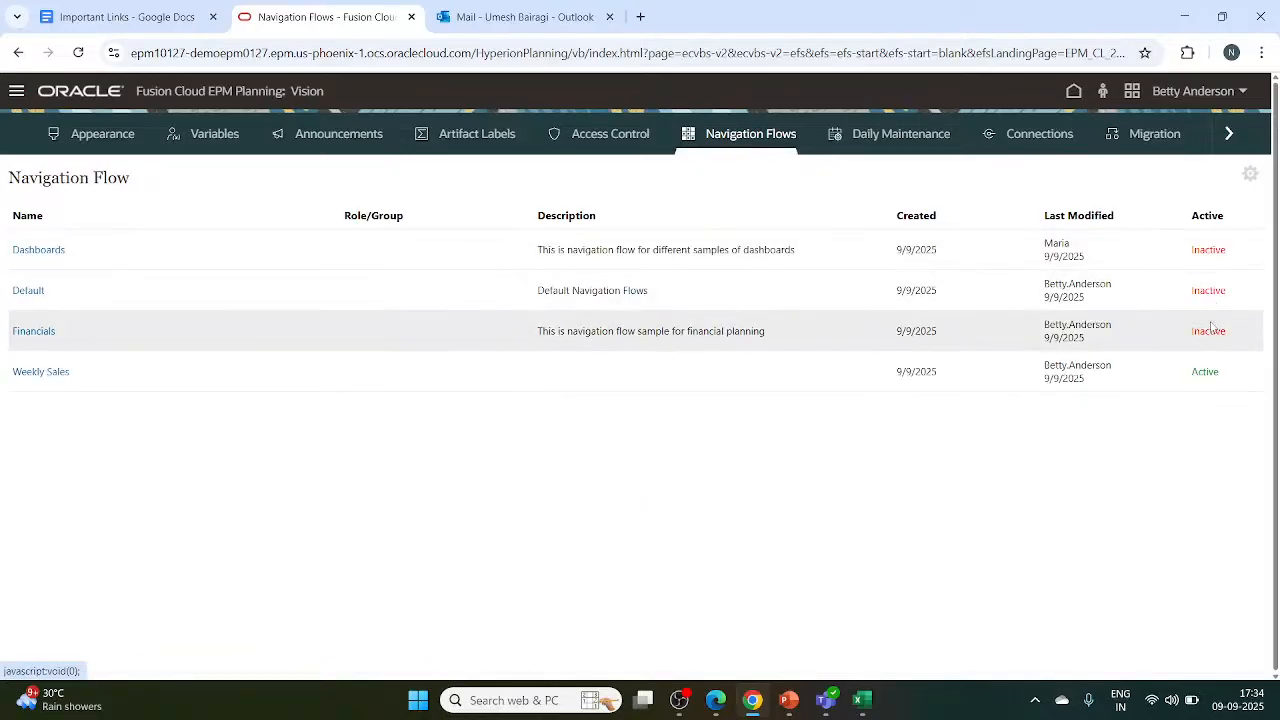
# Activate the Default navigation flow and look at the available flow actions without applying any.
pyautogui.click(1206, 291)
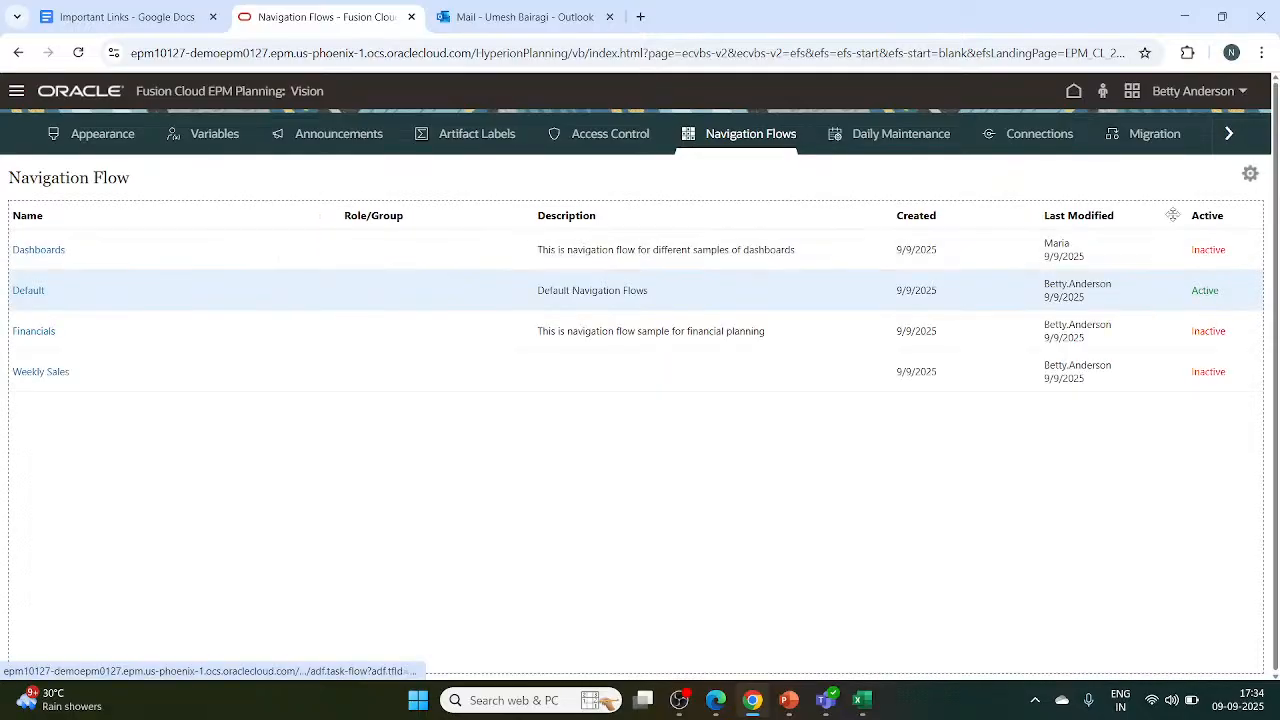
pyautogui.click(1250, 175)
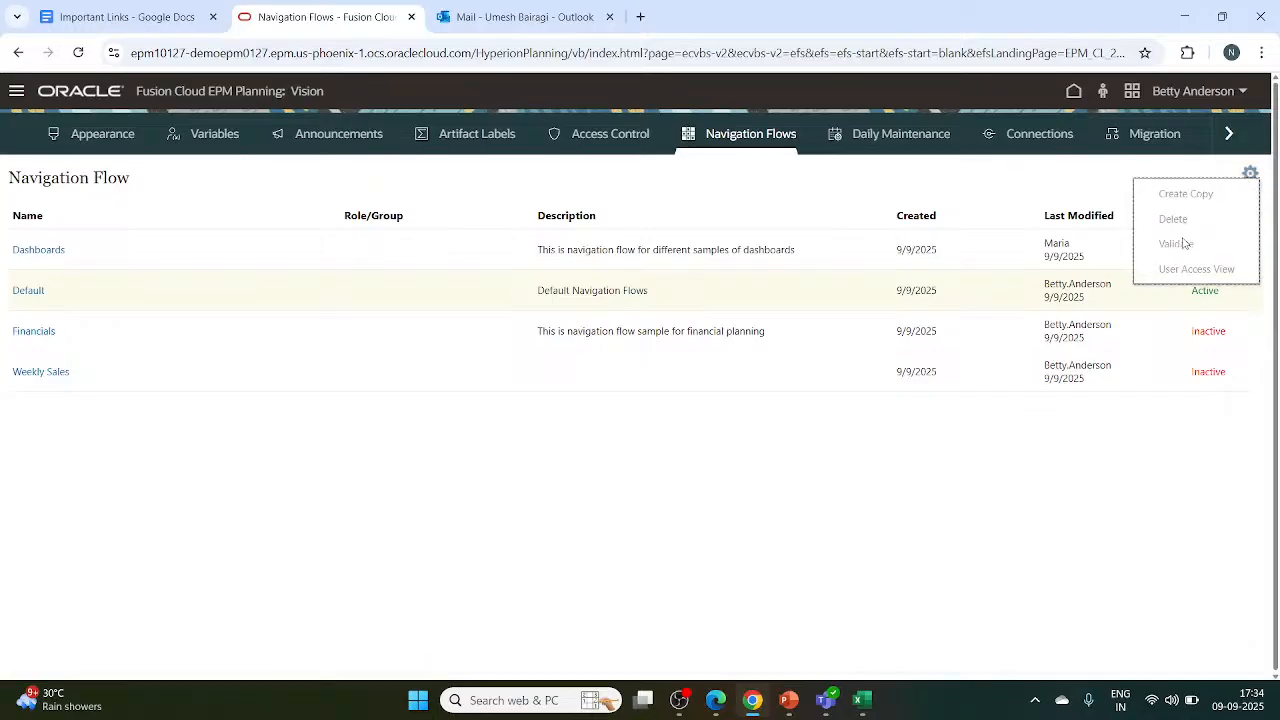
pyautogui.click(1116, 495)
pyautogui.click(1253, 176)
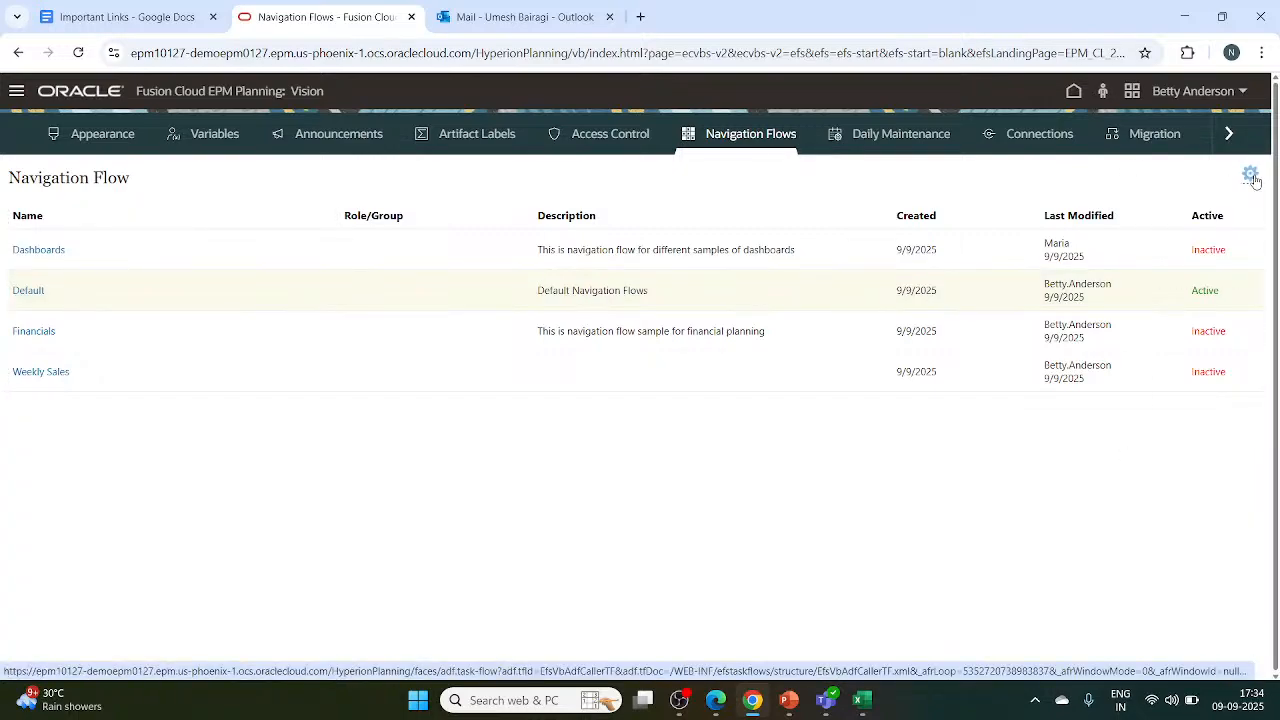
pyautogui.click(1252, 176)
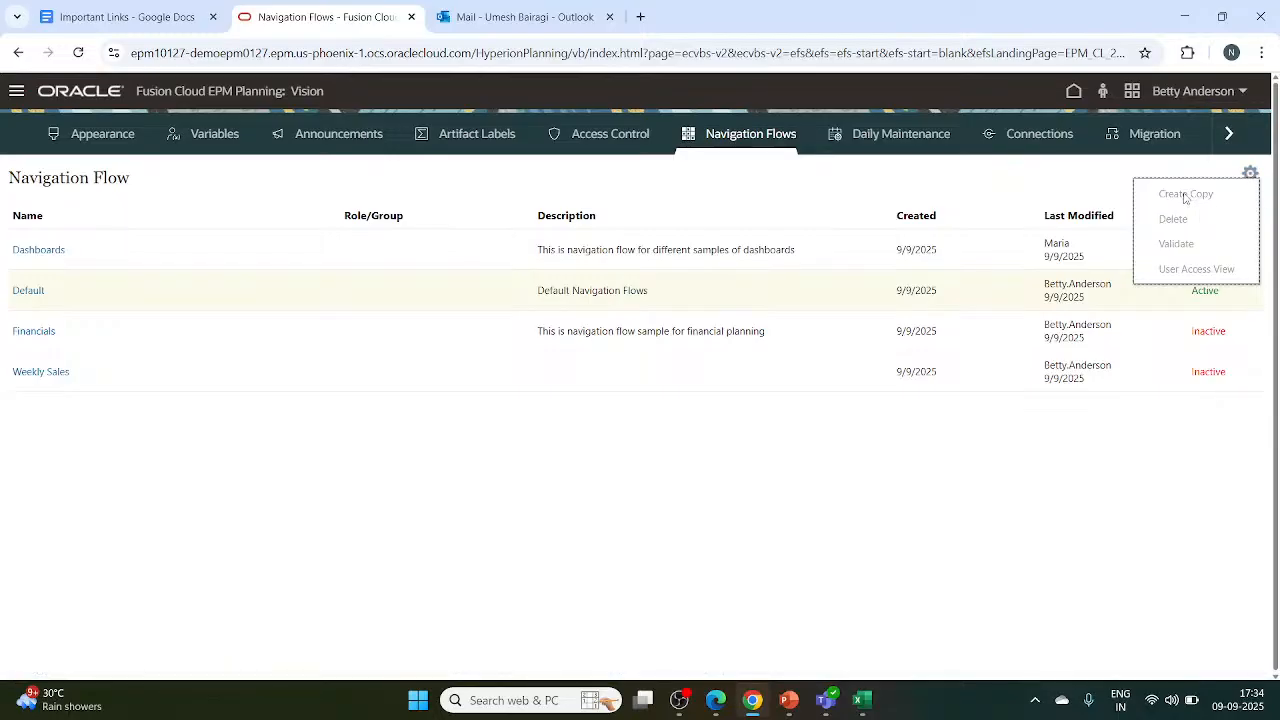
pyautogui.moveTo(1185, 196); pyautogui.dragTo(1141, 431)
pyautogui.click(1135, 483)
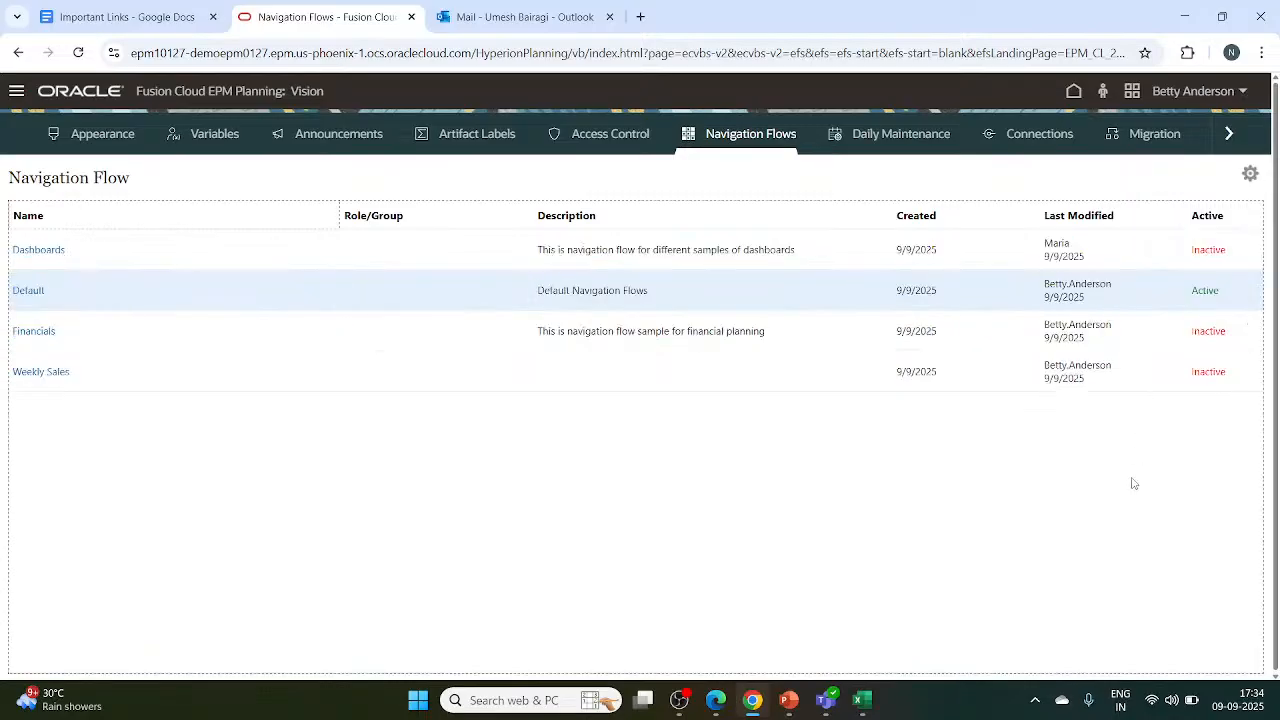
# Examine the Create Copy, Delete, Validate and User Access View actions offered for navigation flows.
pyautogui.click(1253, 177)
pyautogui.click(1253, 177)
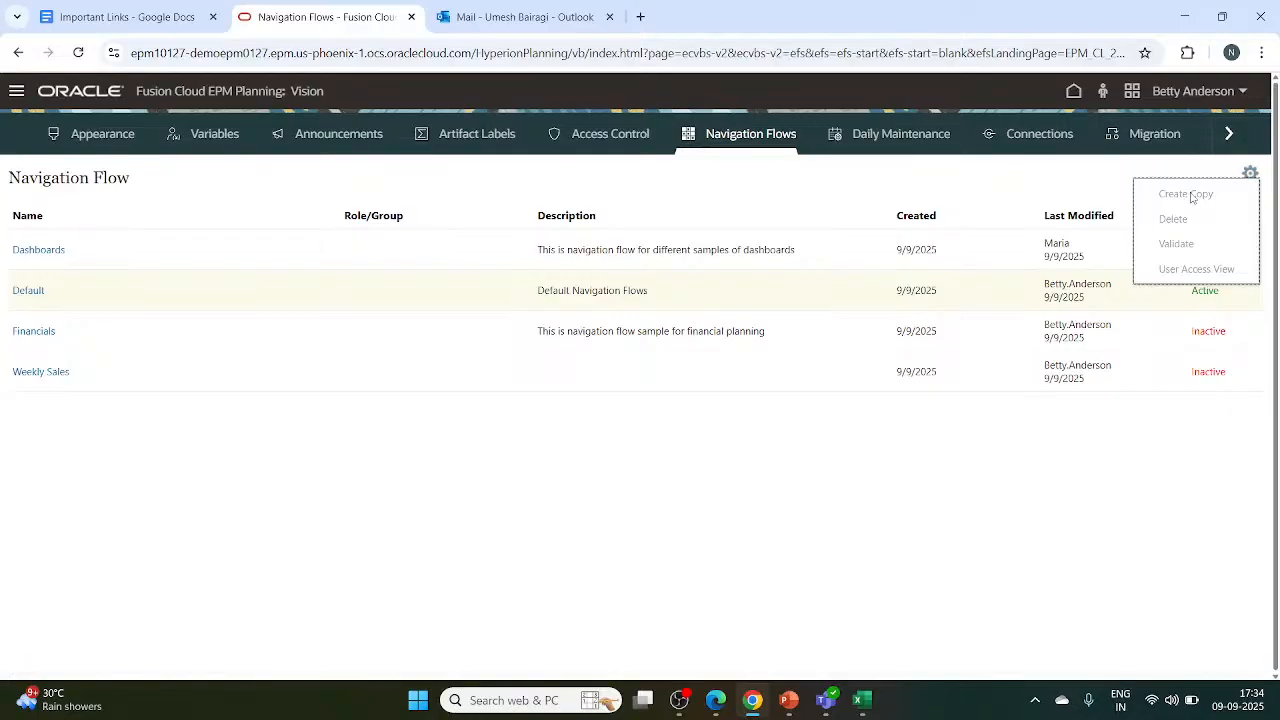
pyautogui.doubleClick(1177, 251)
pyautogui.click(1179, 271)
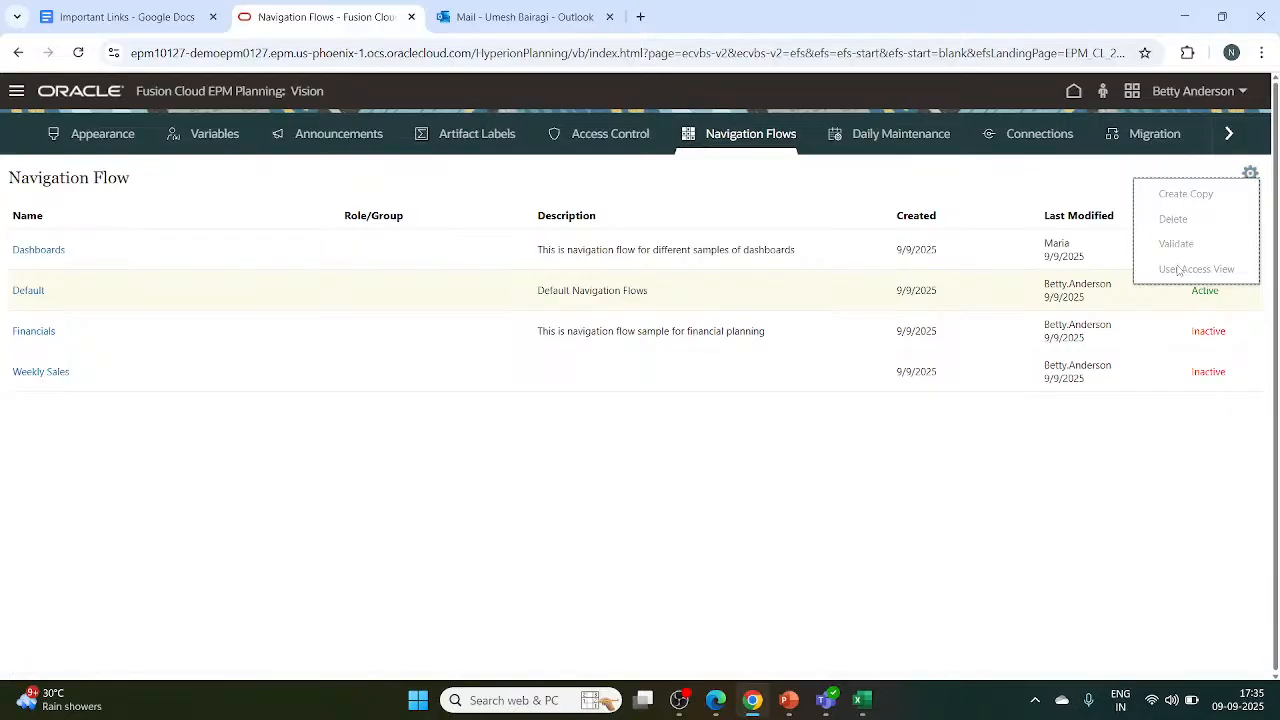
pyautogui.doubleClick(1192, 198)
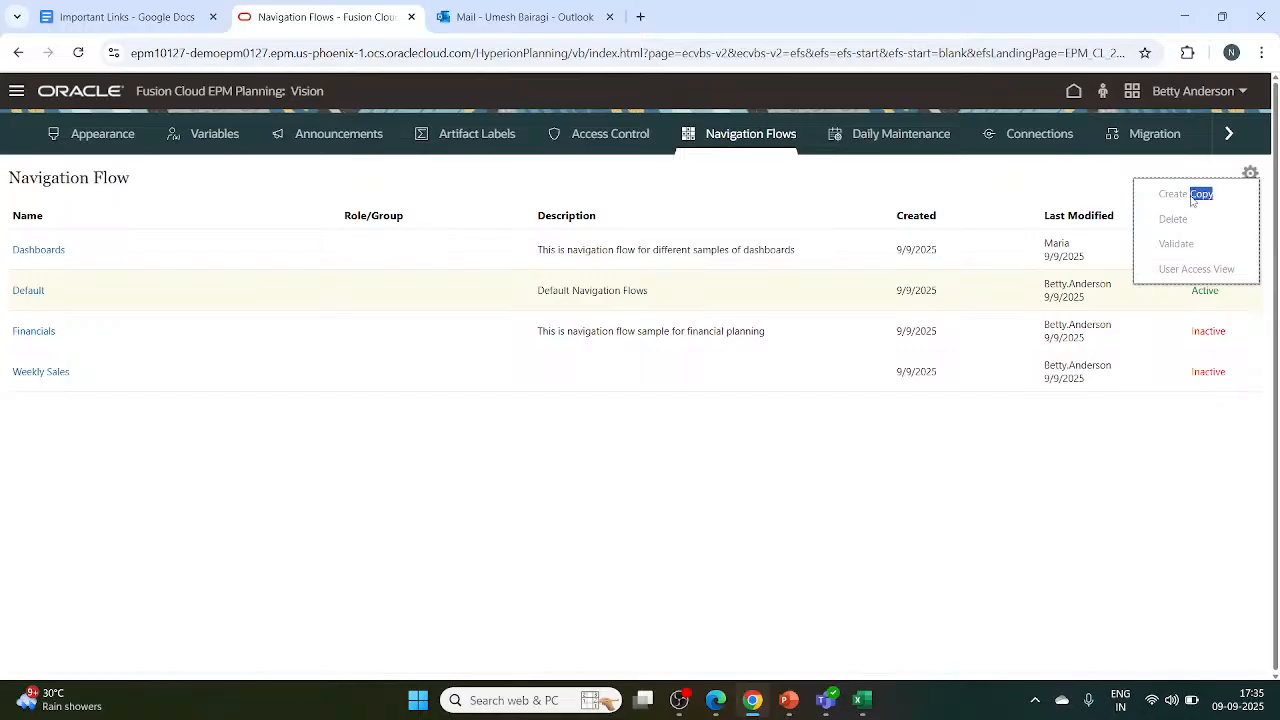
pyautogui.click(1139, 587)
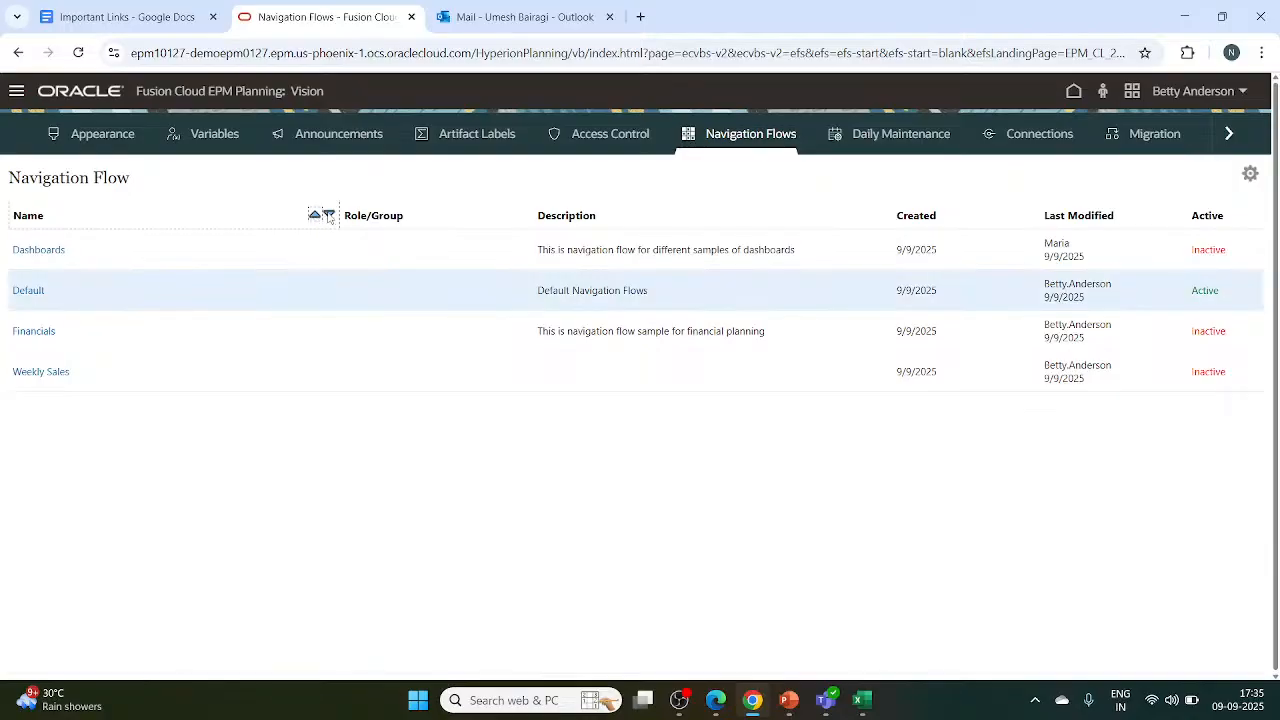
# Try to activate the Dashboards navigation flow, and look through the available flow actions again.
pyautogui.click(331, 216)
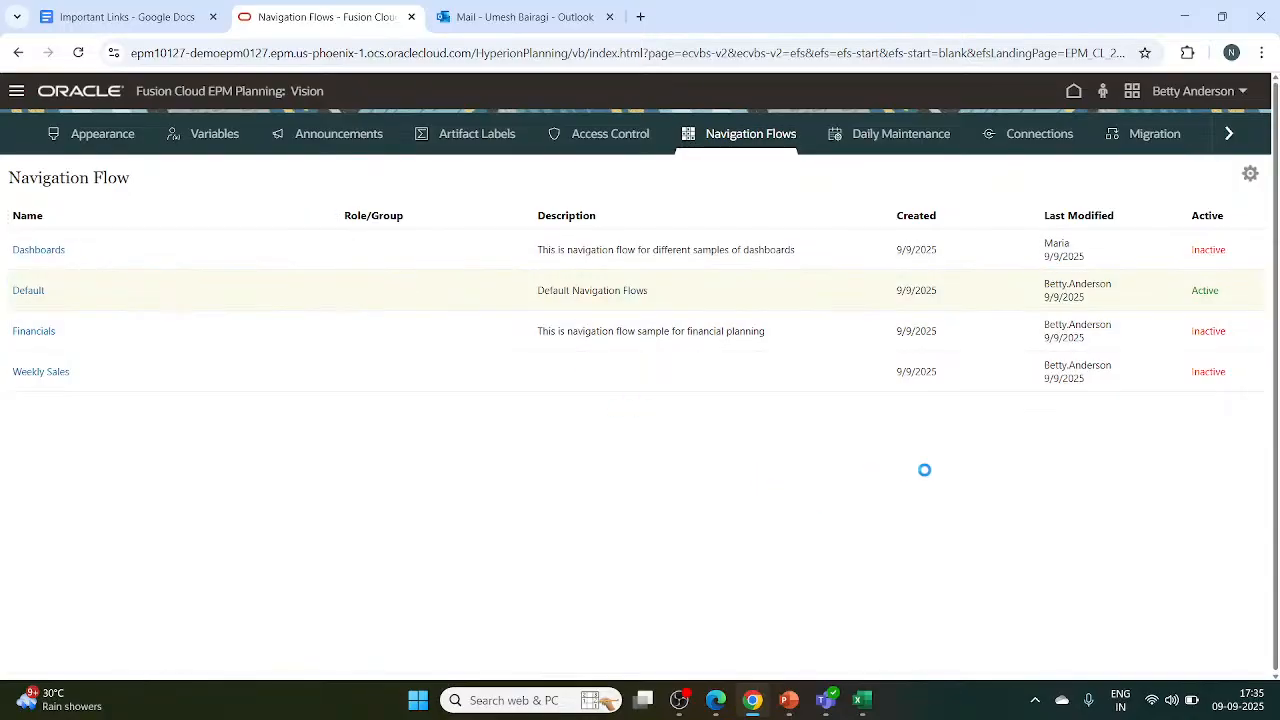
pyautogui.click(1210, 249)
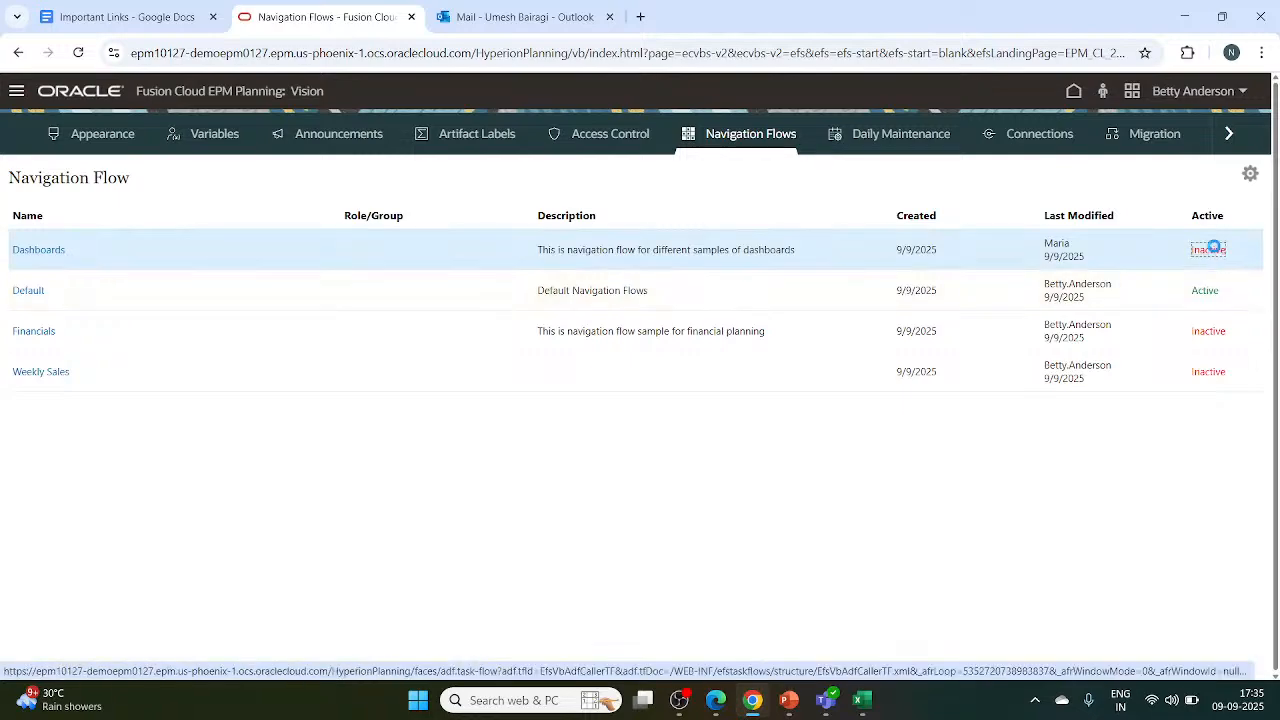
pyautogui.click(1250, 184)
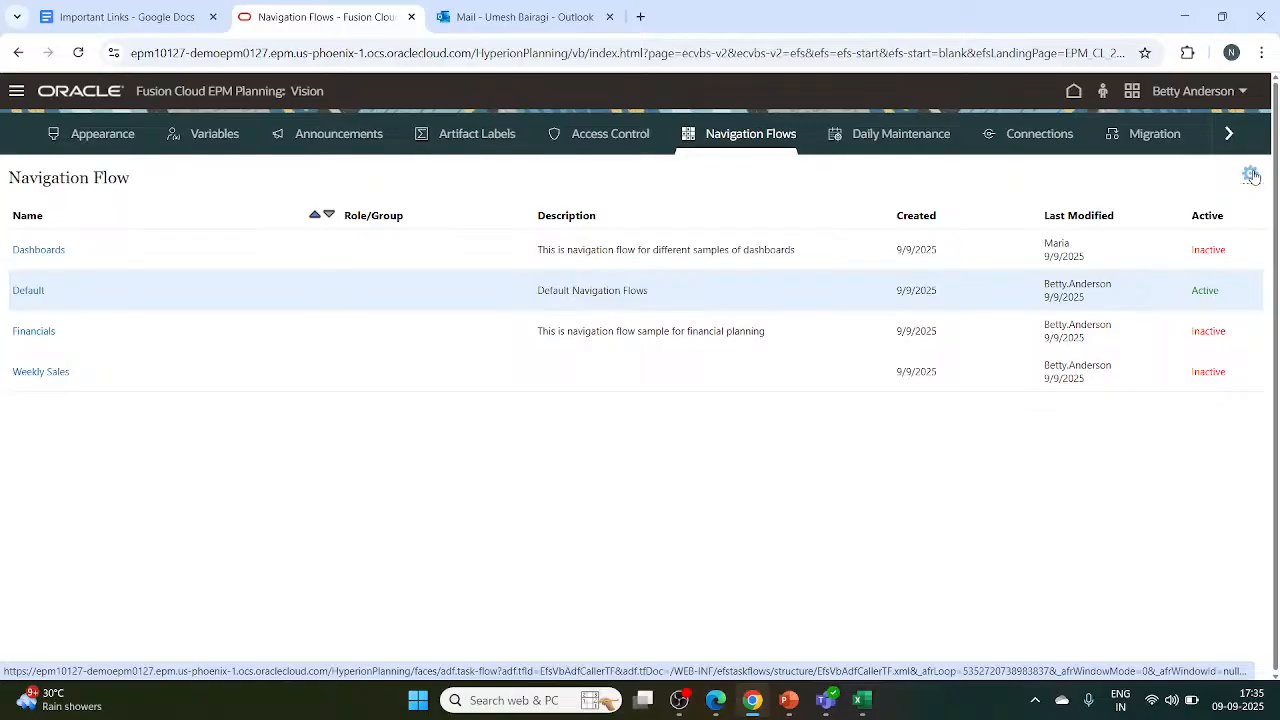
pyautogui.click(1248, 180)
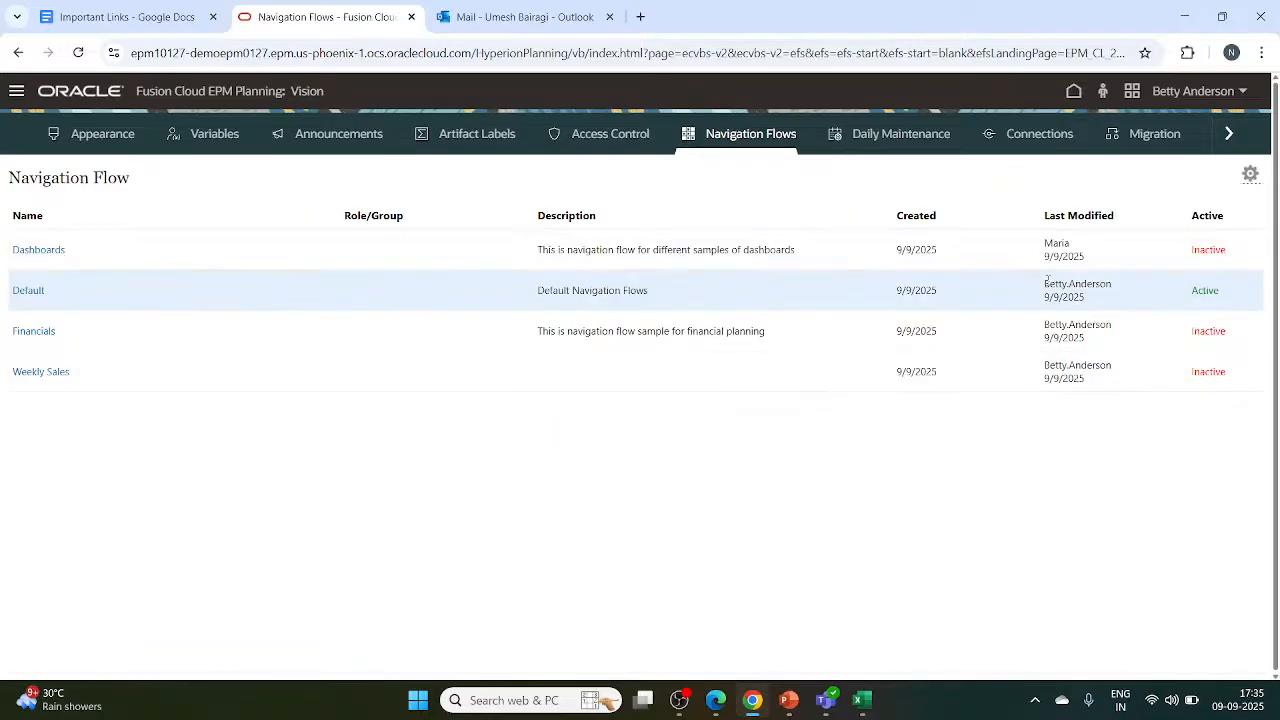
pyautogui.click(1251, 176)
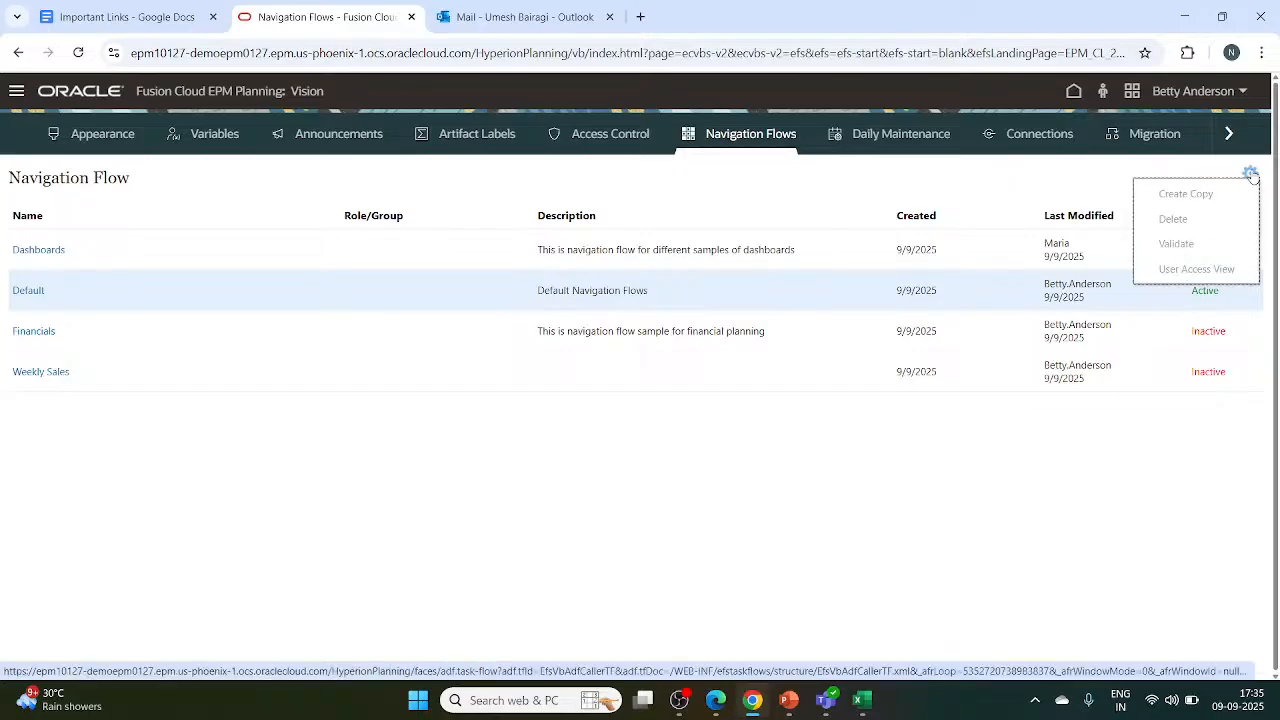
pyautogui.doubleClick(1180, 247)
pyautogui.moveTo(1180, 247); pyautogui.dragTo(1171, 443)
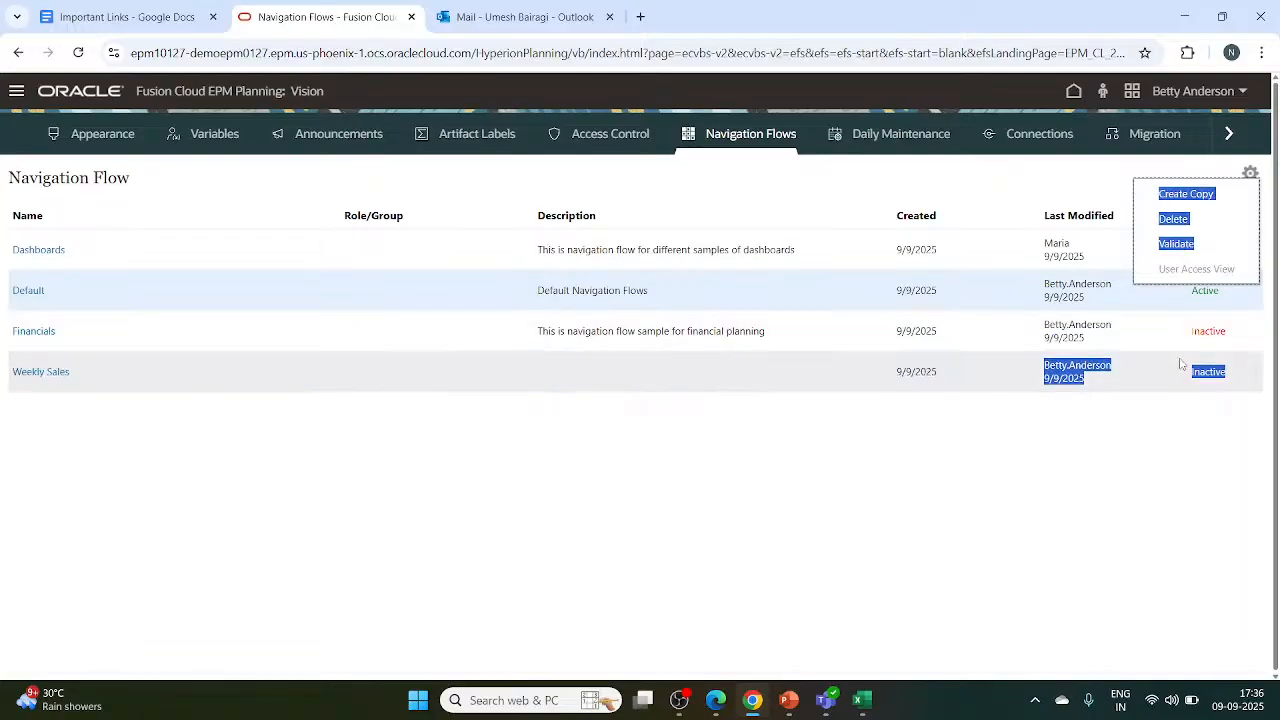
pyautogui.click(1171, 443)
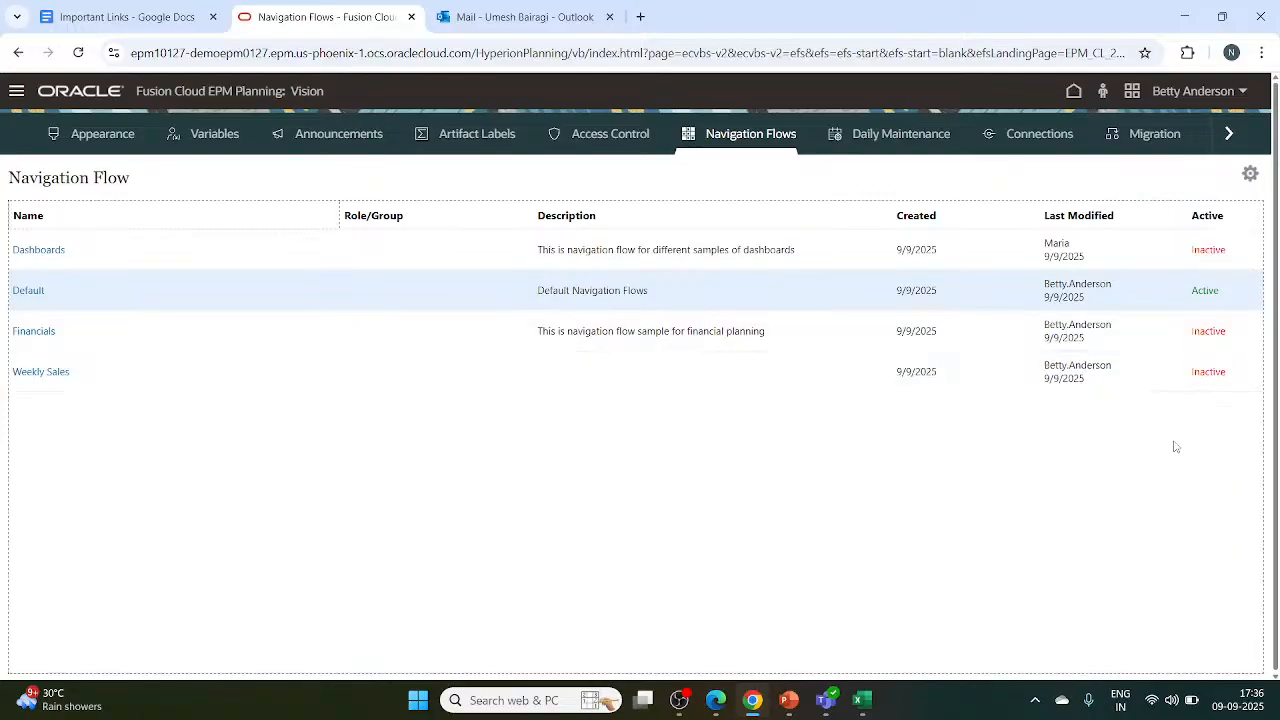
# Activate the Financials navigation flow to check its available actions, and switch back to the Default flow.
pyautogui.click(1204, 331)
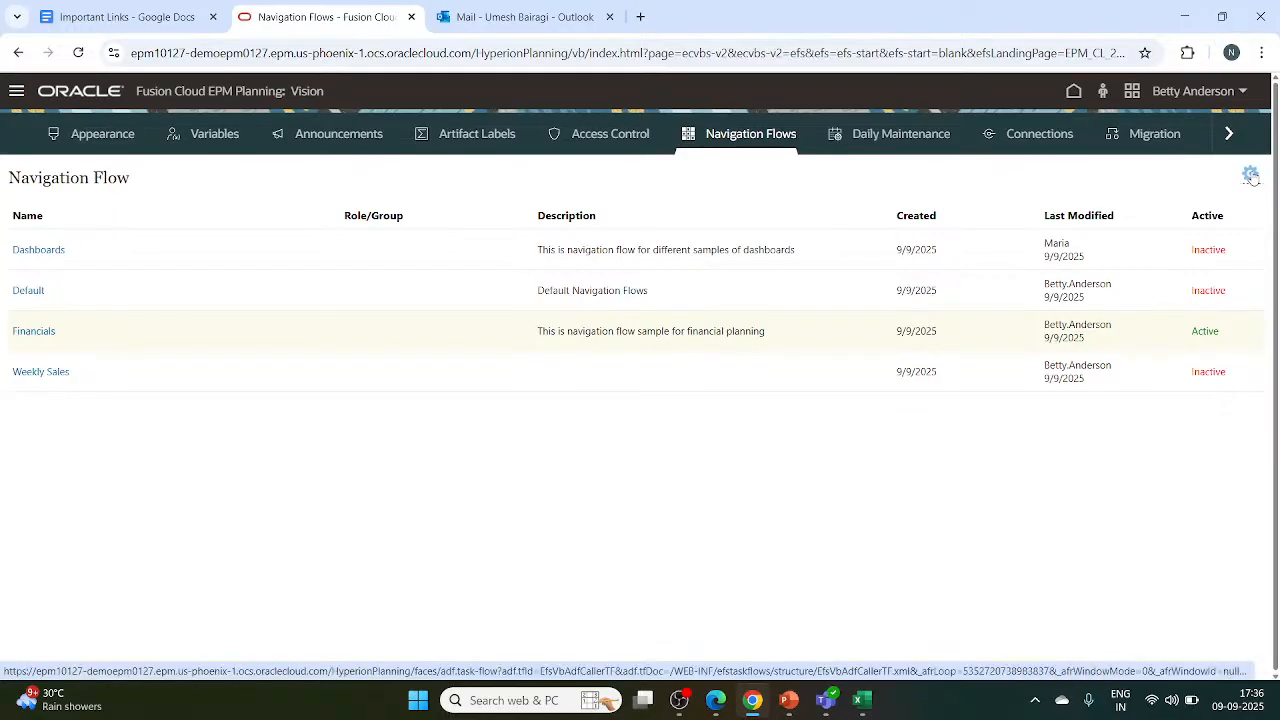
pyautogui.click(1251, 176)
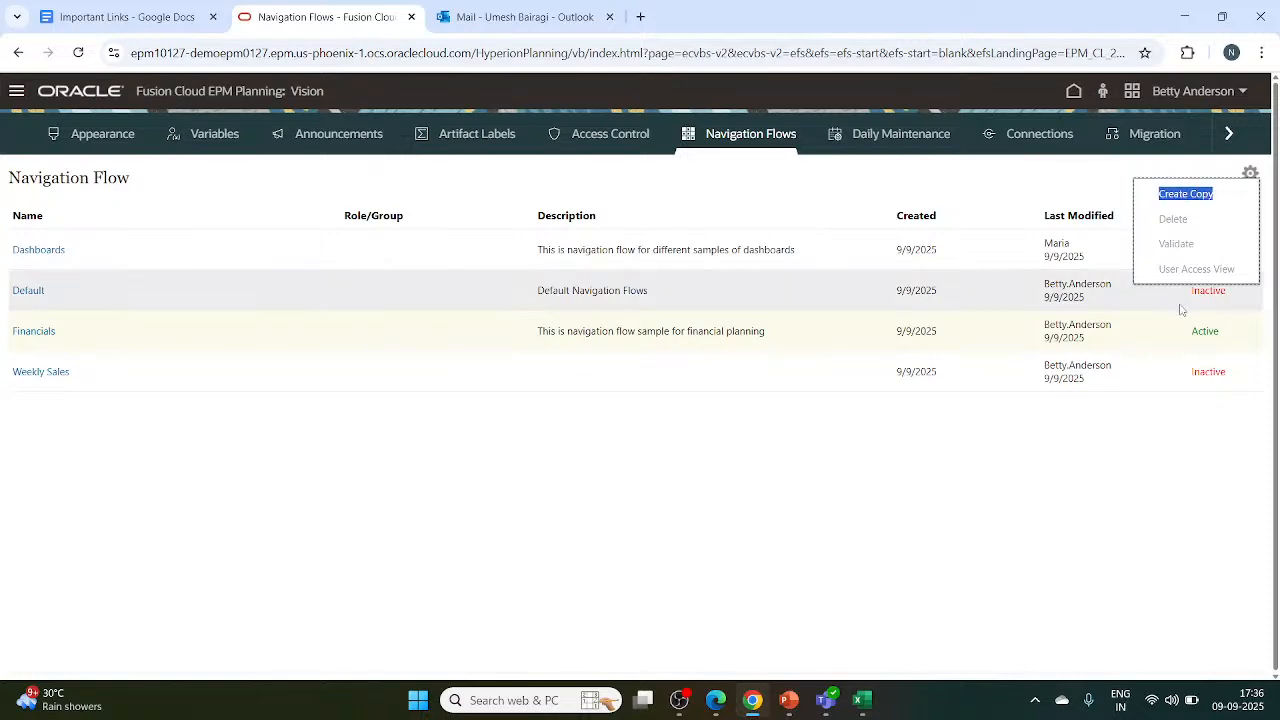
pyautogui.click(1171, 471)
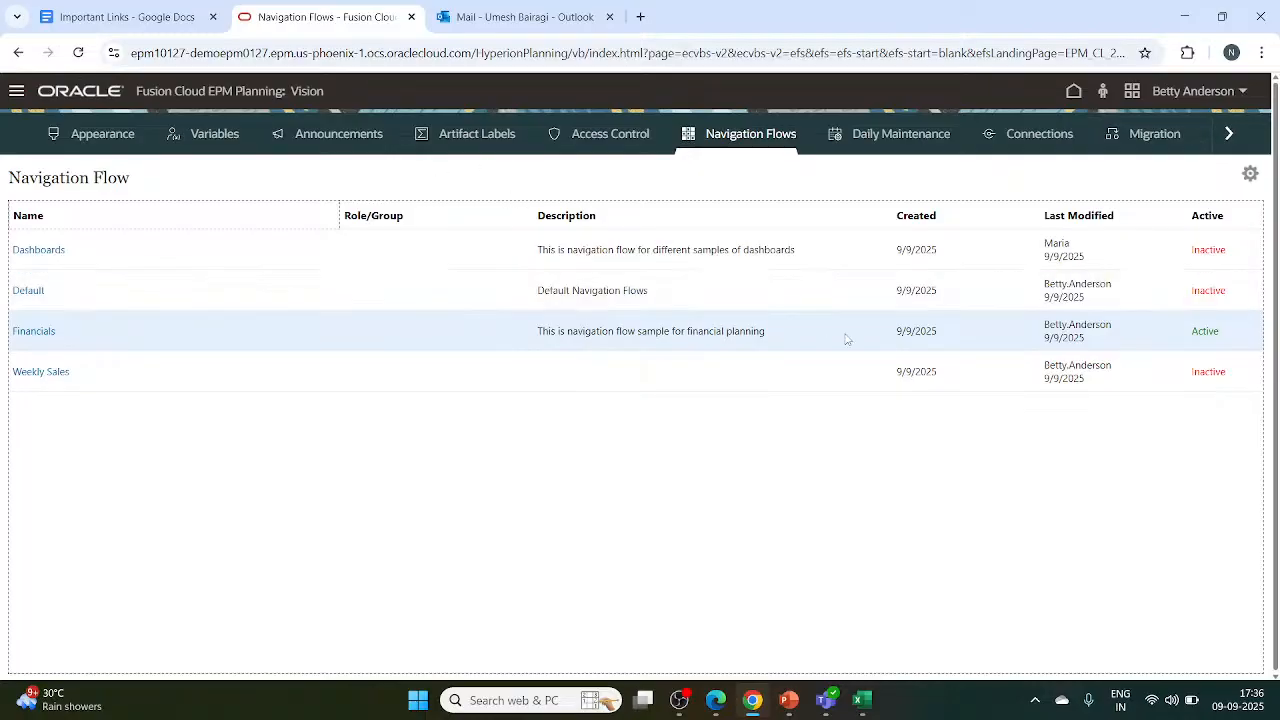
pyautogui.click(1198, 290)
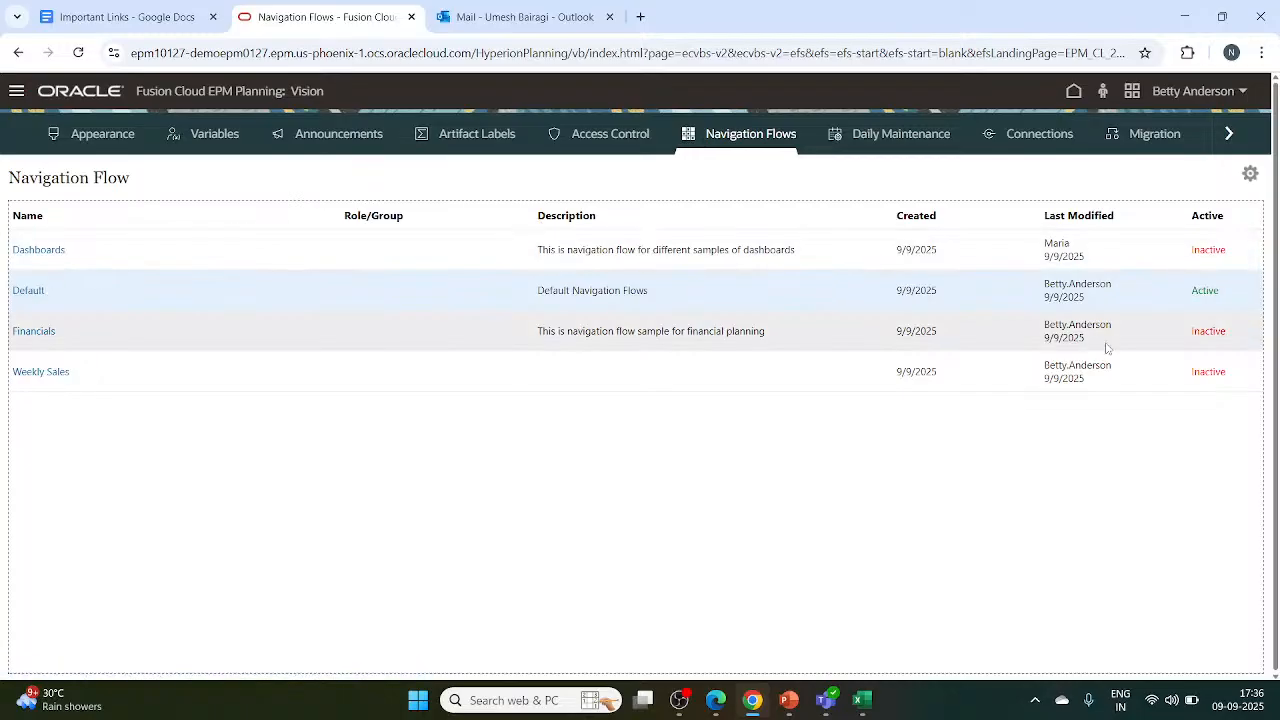
# Activate the Dashboards navigation flow and look at the application's navigation layout.
pyautogui.click(68, 255)
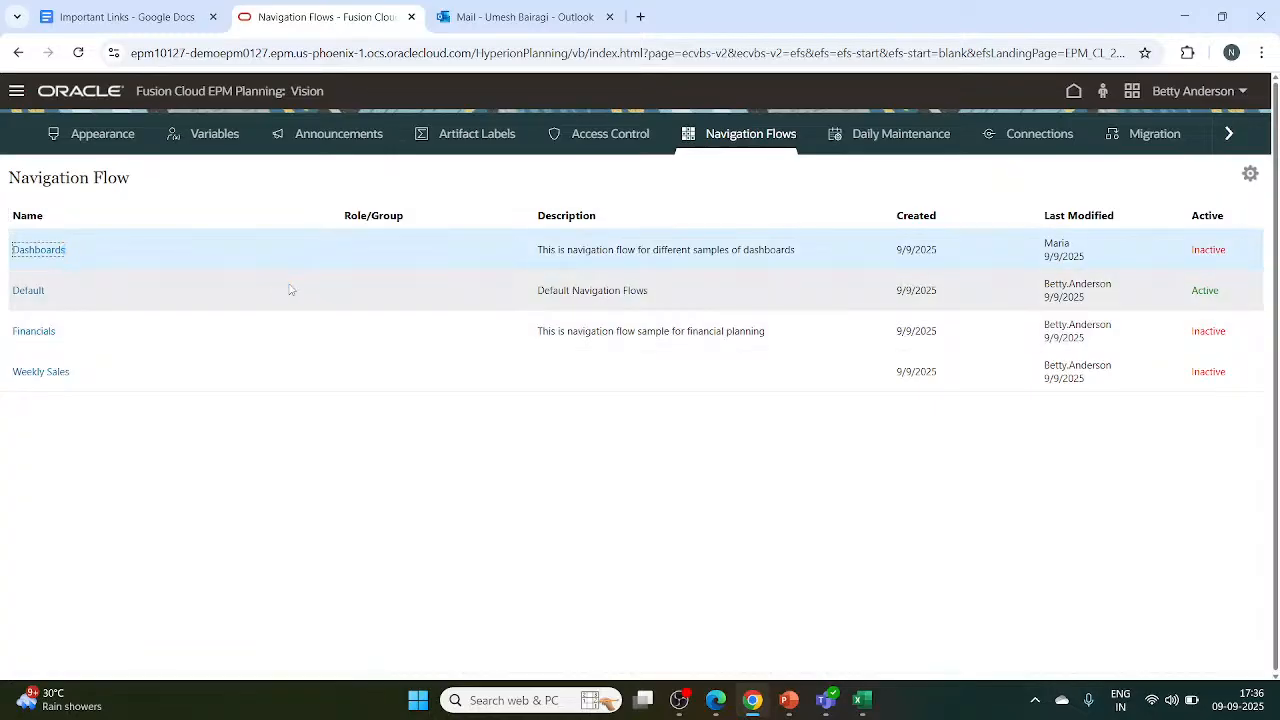
pyautogui.click(1209, 252)
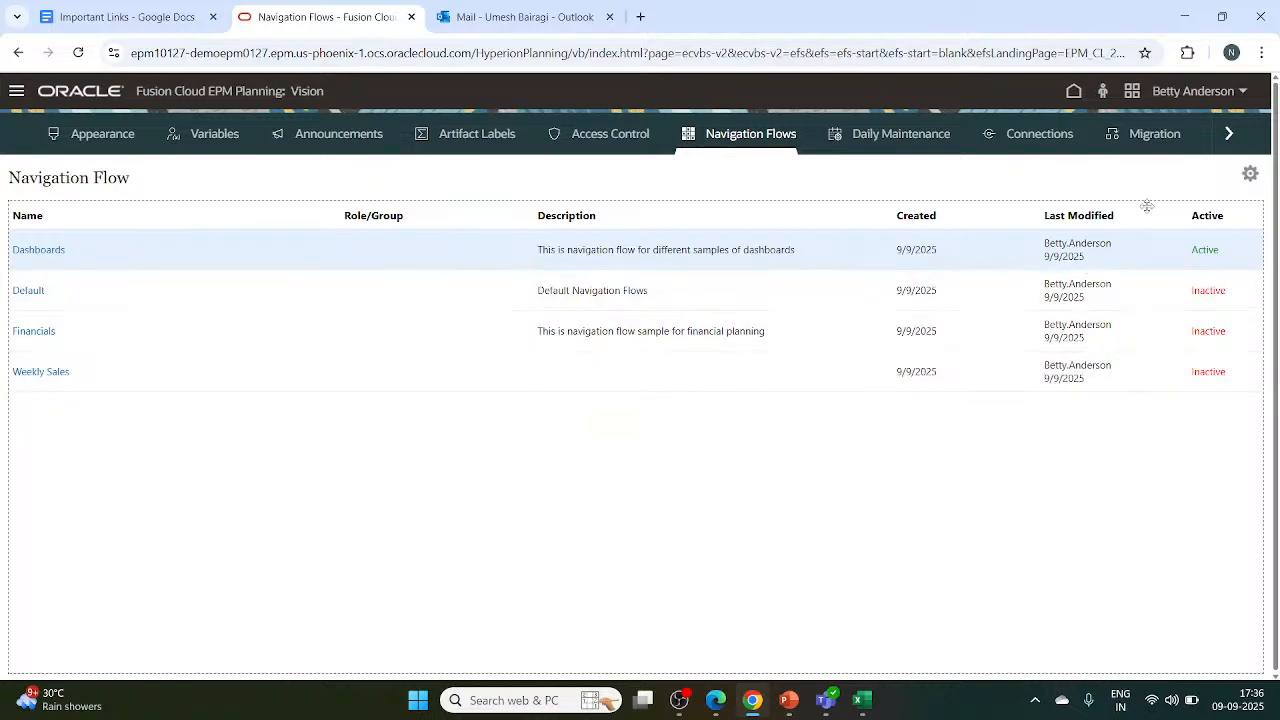
pyautogui.click(17, 92)
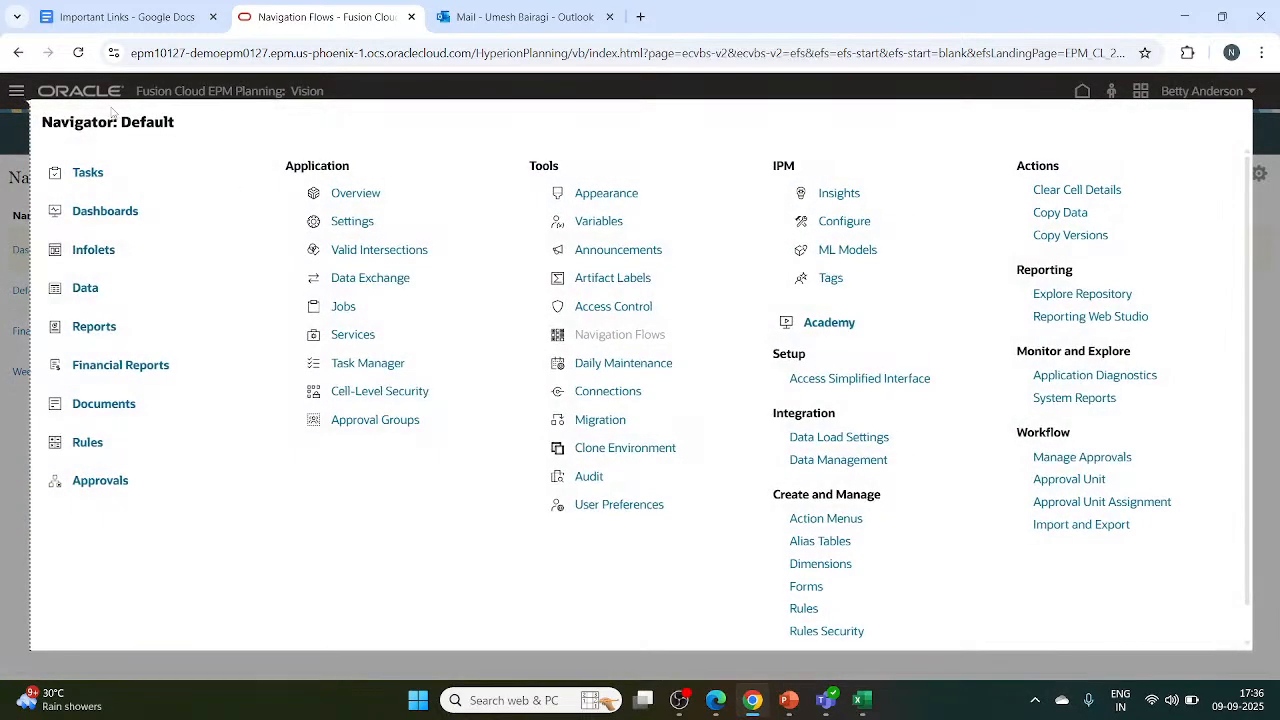
pyautogui.click(18, 93)
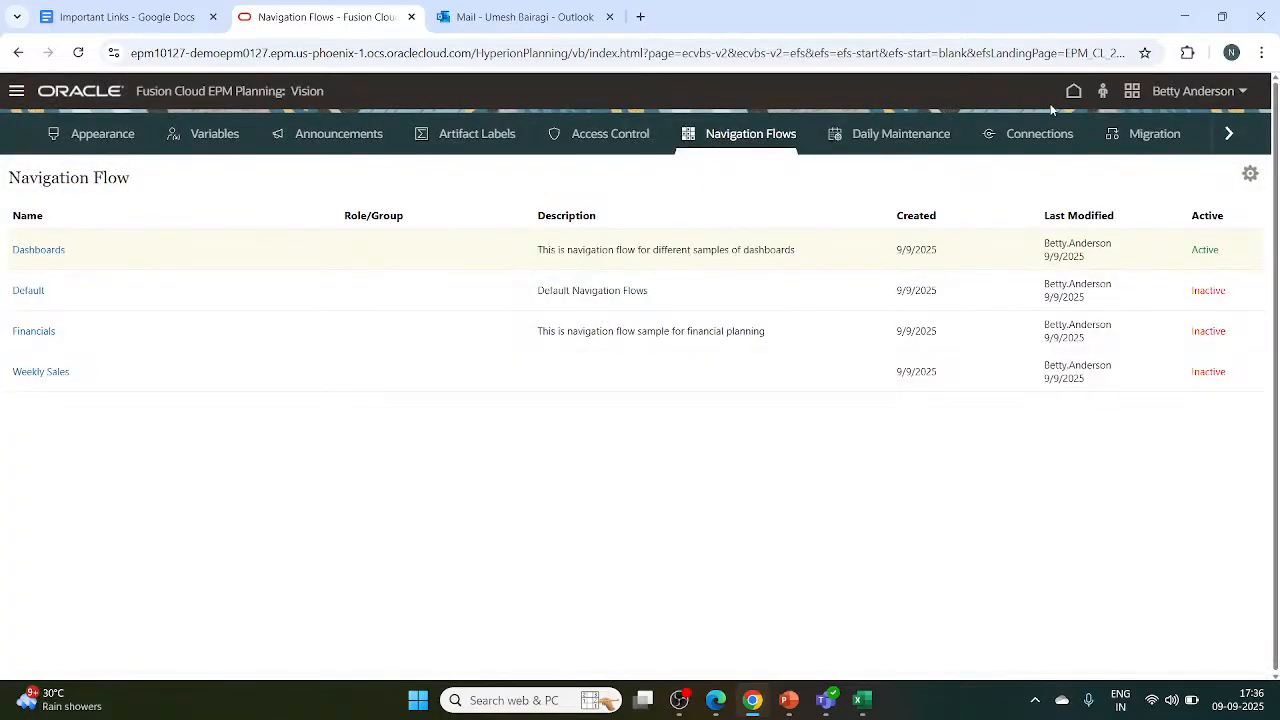
# Check the navigation layout on the home page, and reactivate the Default flow in the Navigation Flows list.
pyautogui.click(1074, 91)
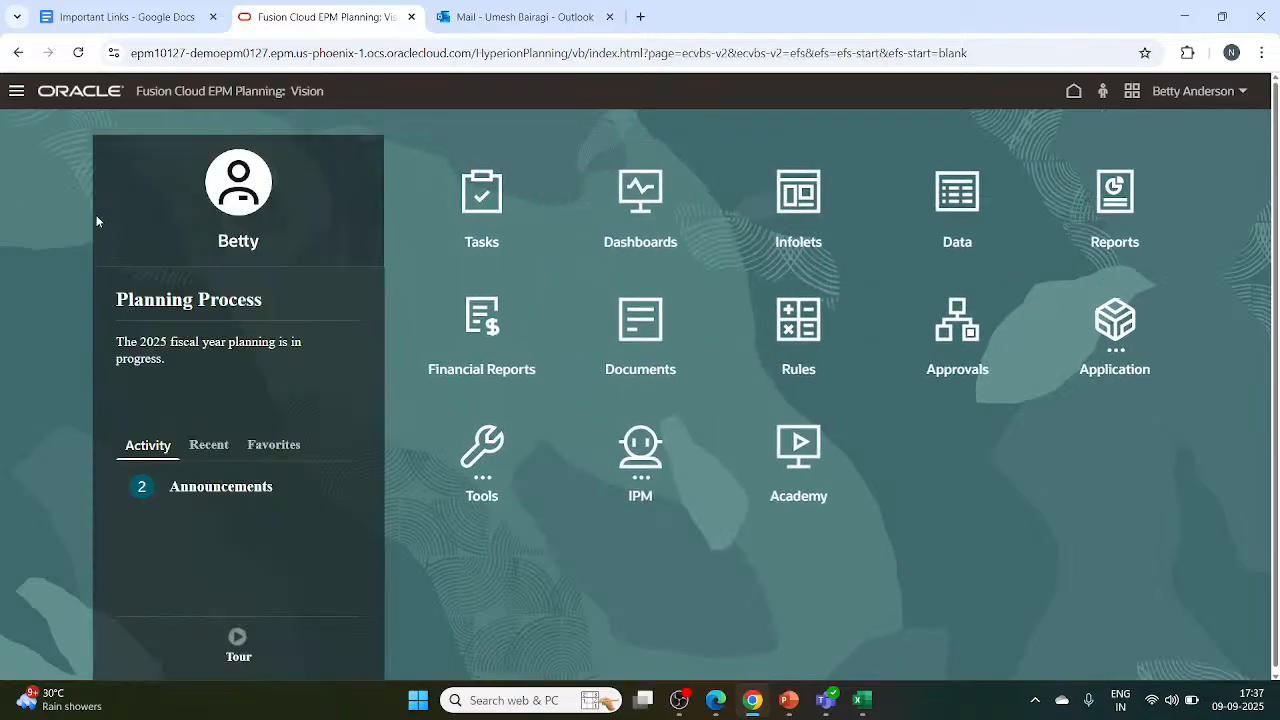
pyautogui.click(16, 91)
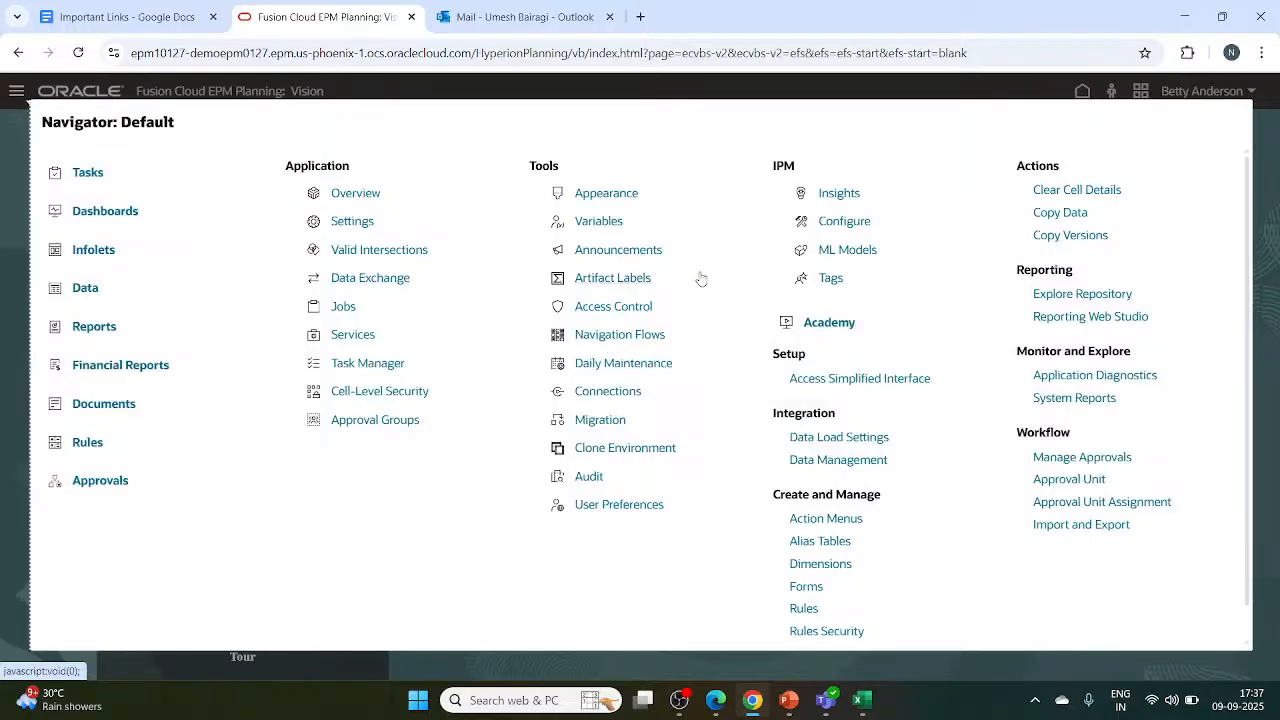
pyautogui.click(598, 336)
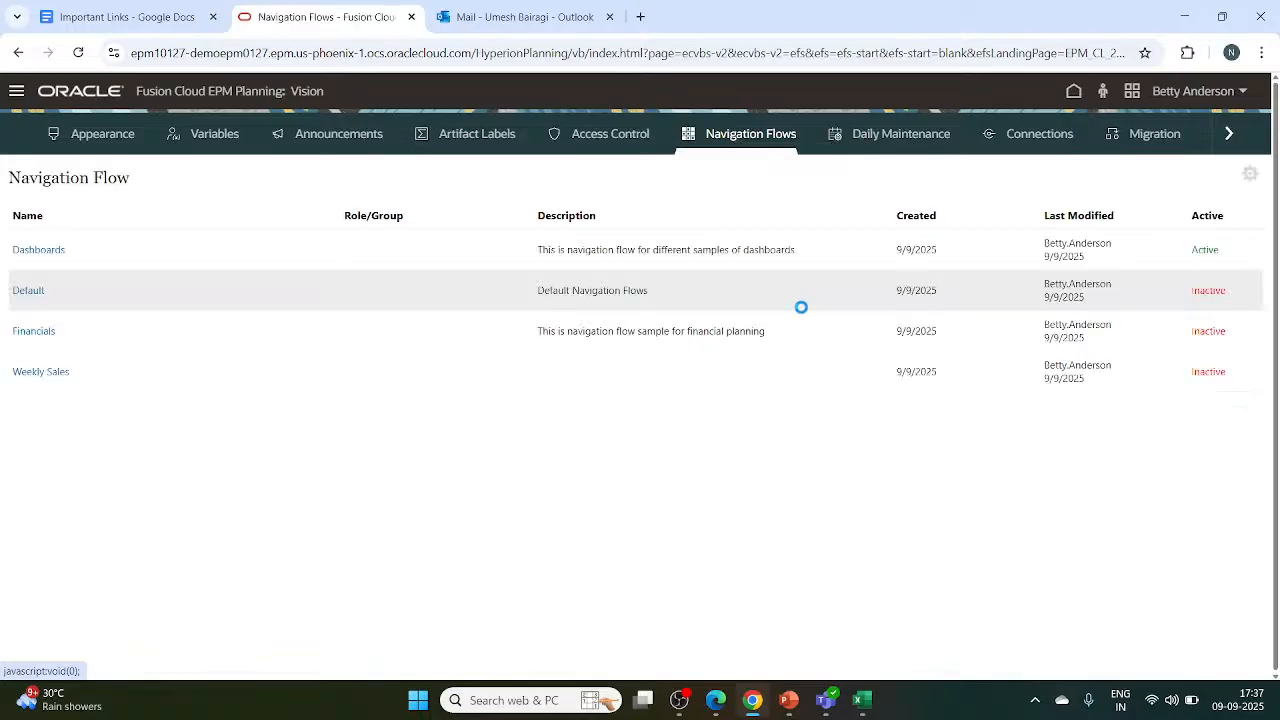
pyautogui.click(1209, 291)
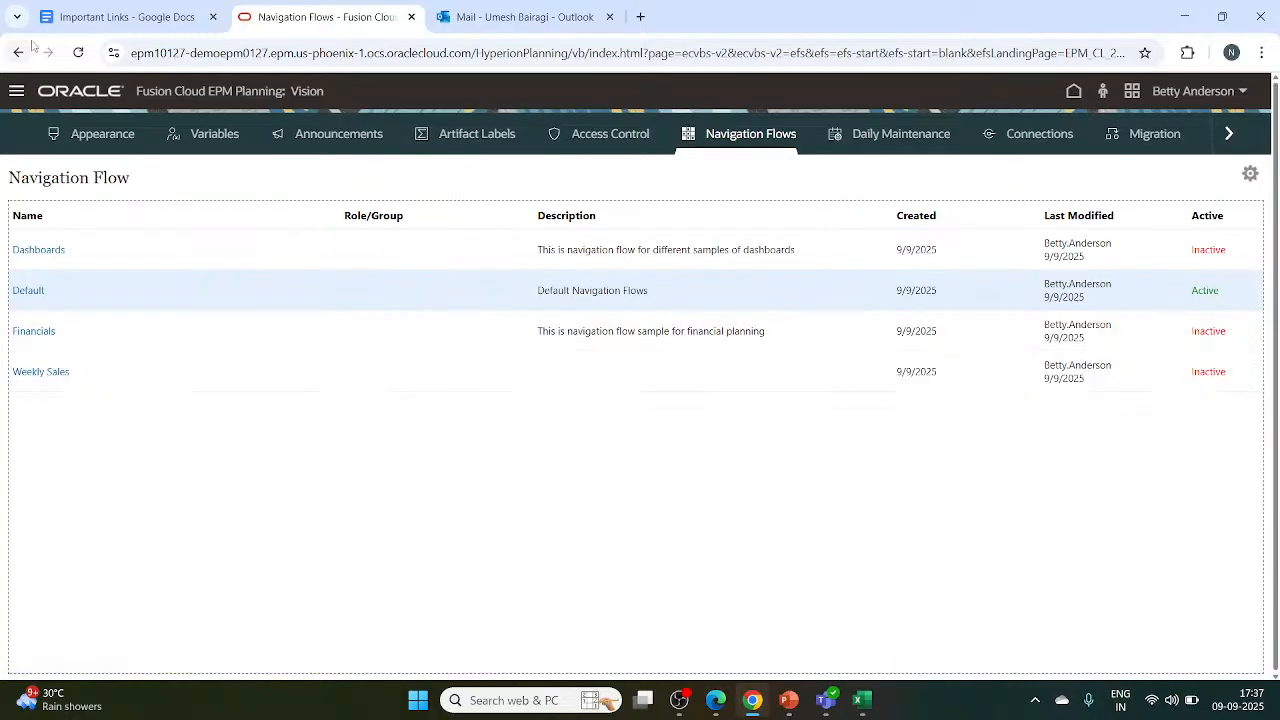
# Open the Migration page of the Vision application to show its artifact categories.
pyautogui.click(26, 91)
pyautogui.click(26, 91)
pyautogui.click(26, 91)
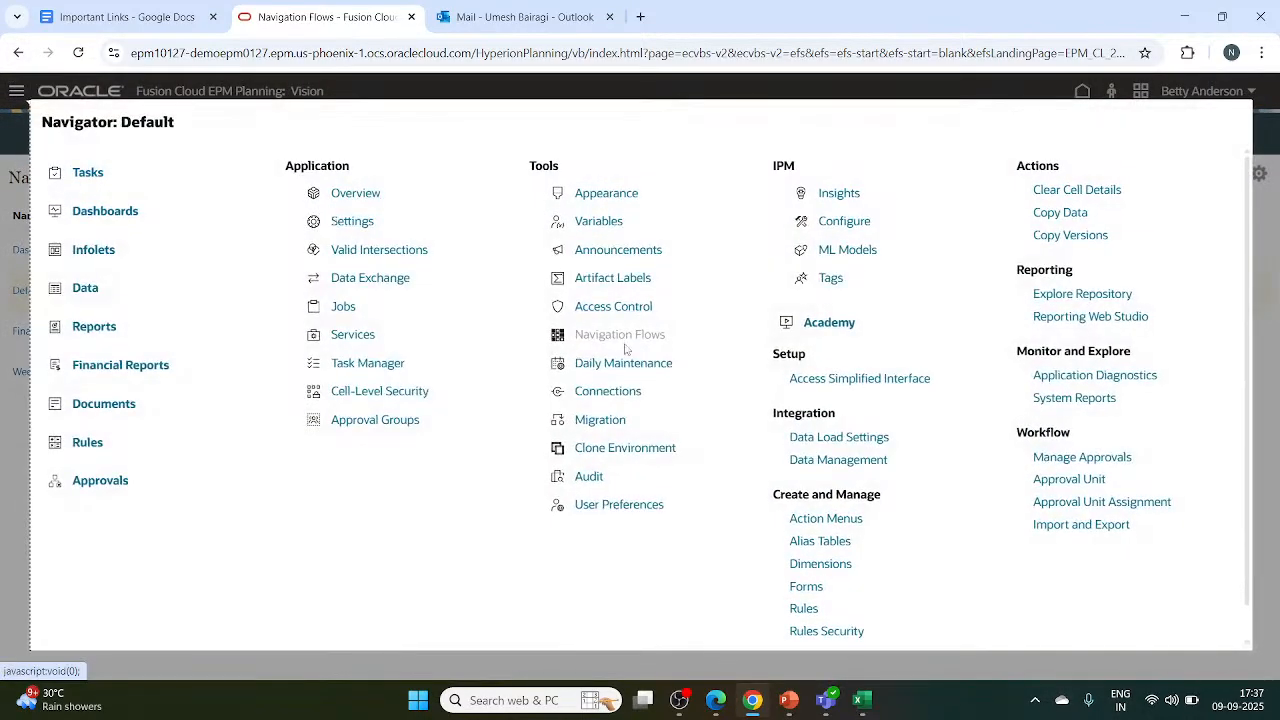
pyautogui.click(611, 424)
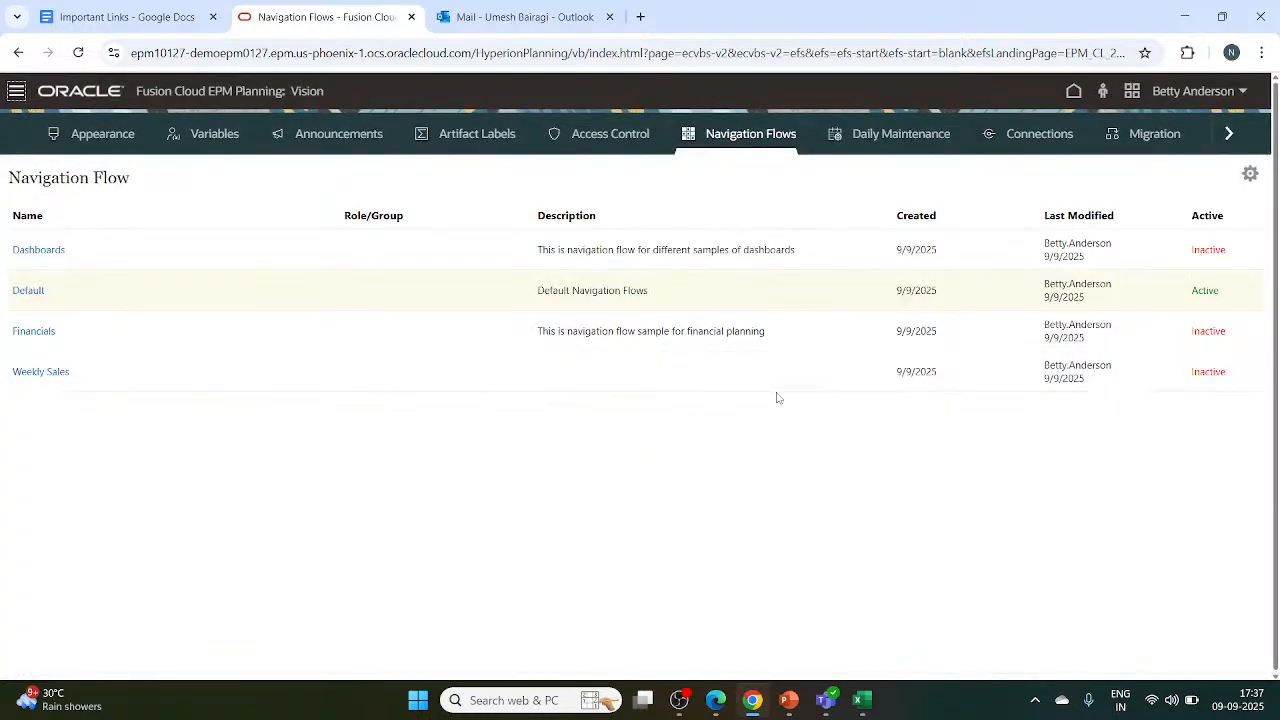
pyautogui.click(1155, 135)
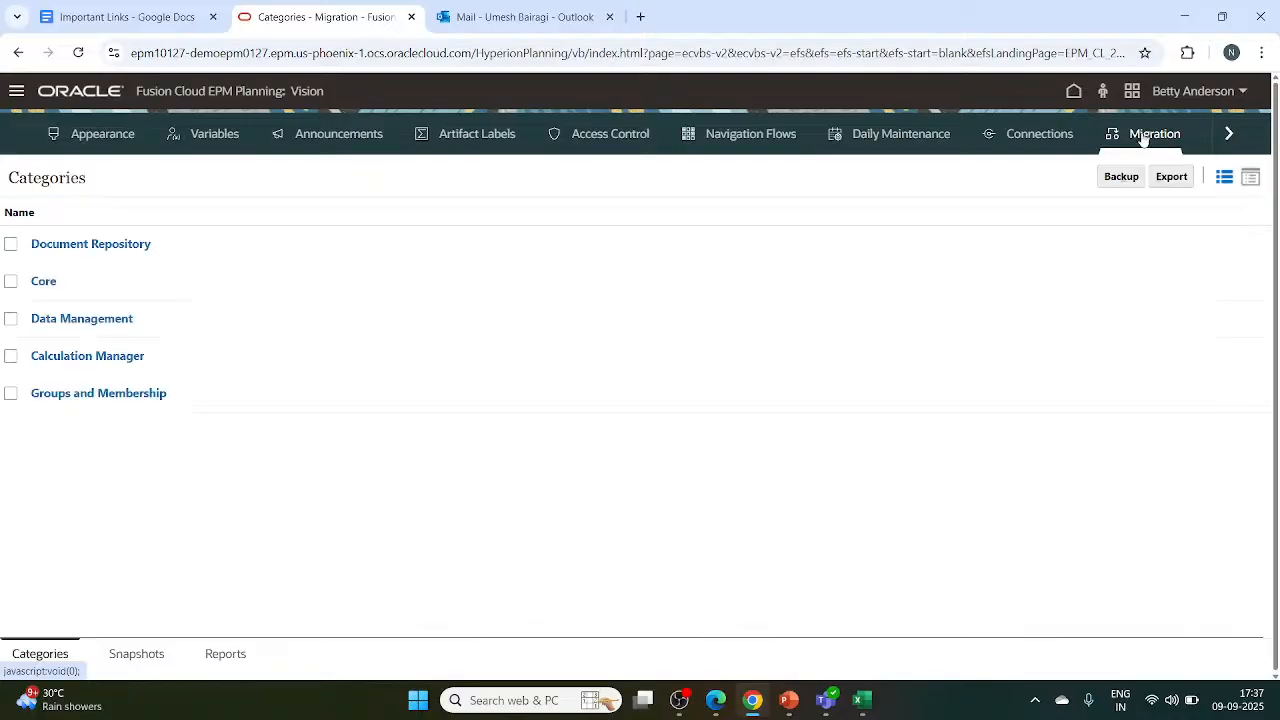
# Select the Document Repository, Core, Data Management, Calculation Manager, and Groups and Membership categories for migration.
pyautogui.click(10, 246)
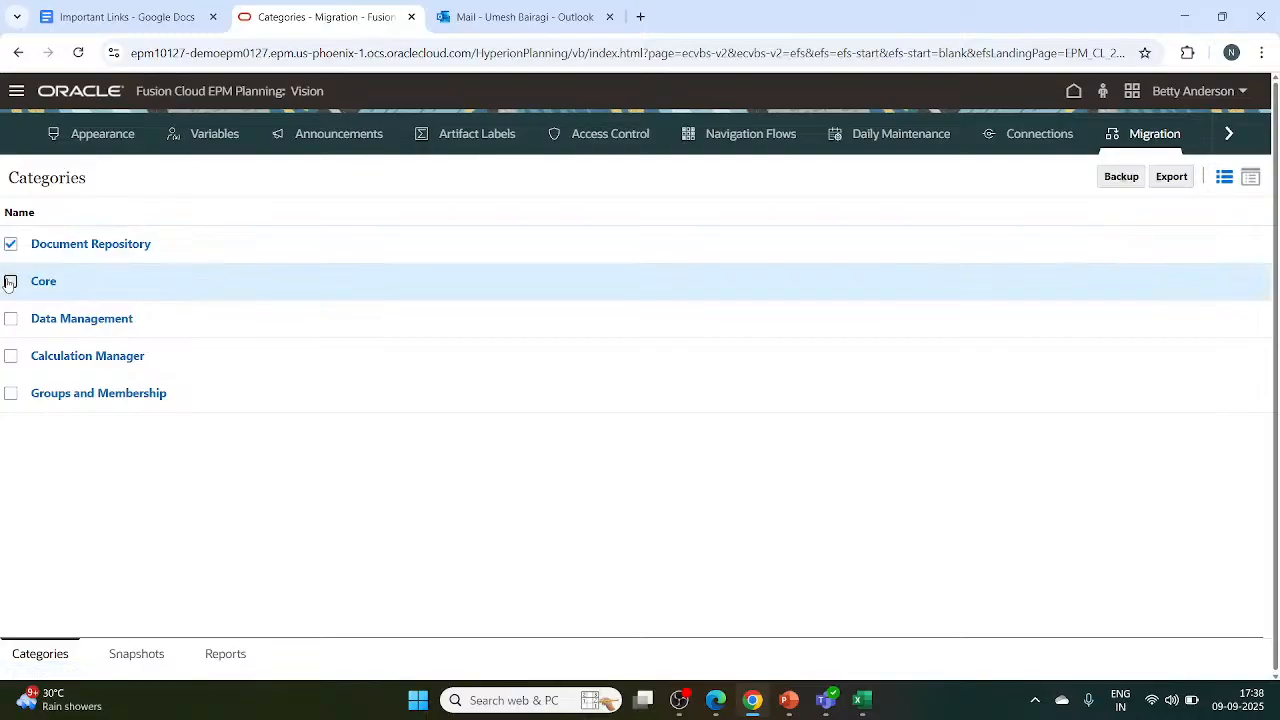
pyautogui.click(10, 320)
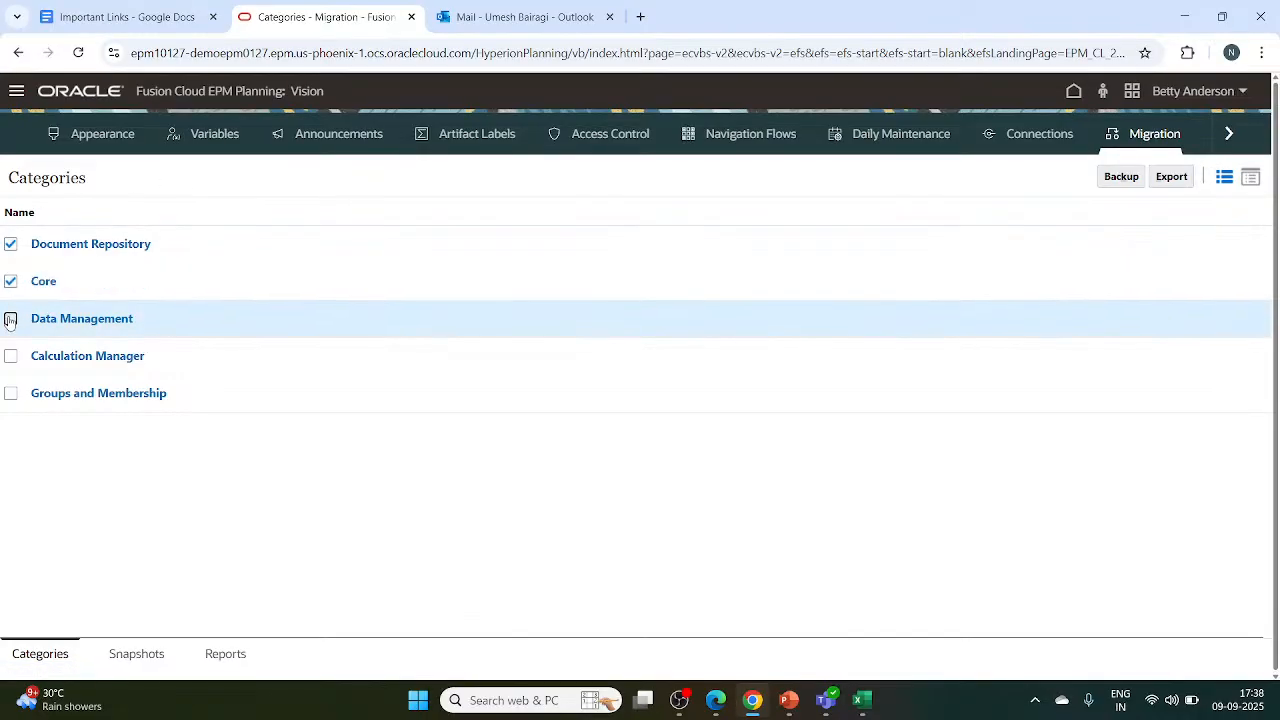
pyautogui.click(10, 357)
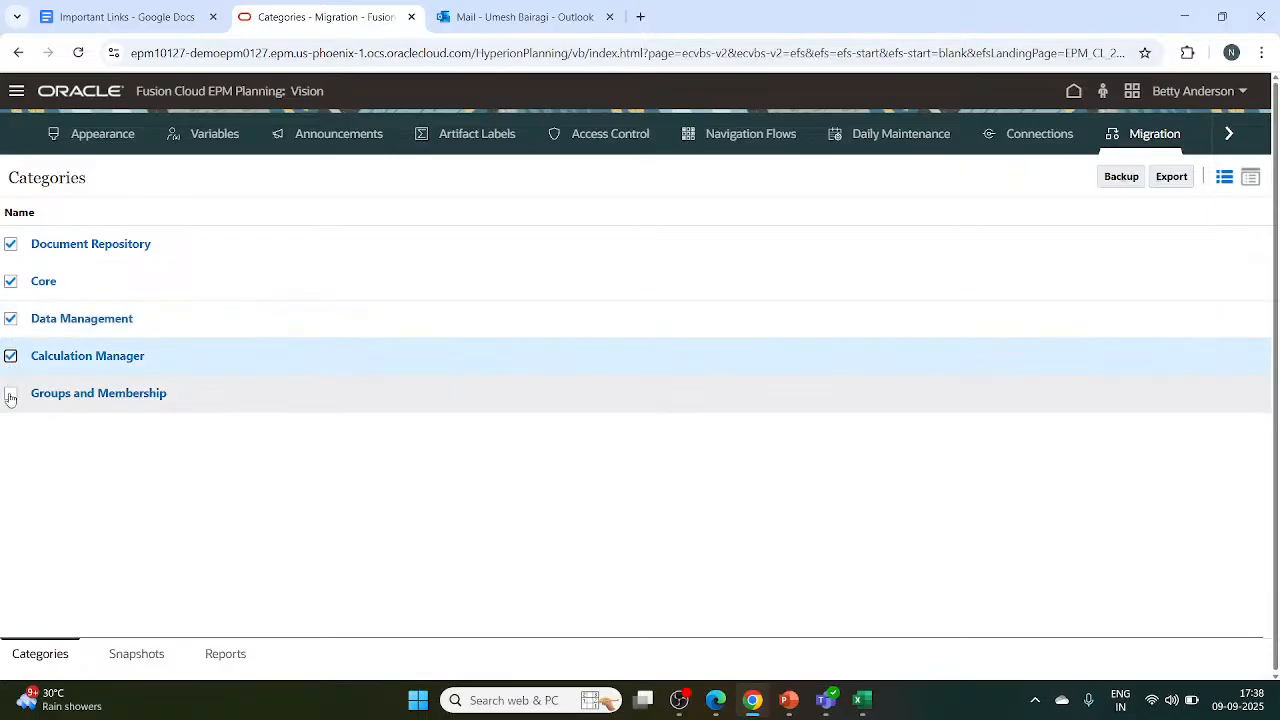
pyautogui.click(10, 396)
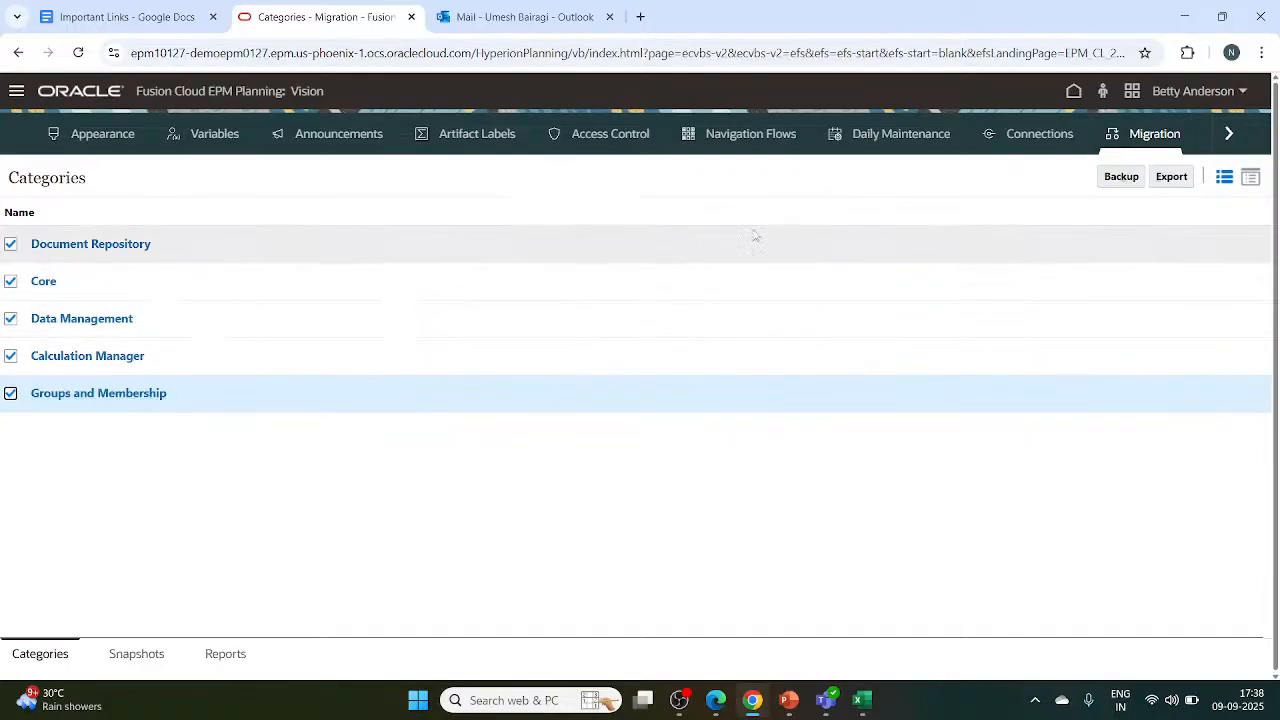
# Back up the selected migration categories under the name Backup 25-09-09.
pyautogui.click(1124, 178)
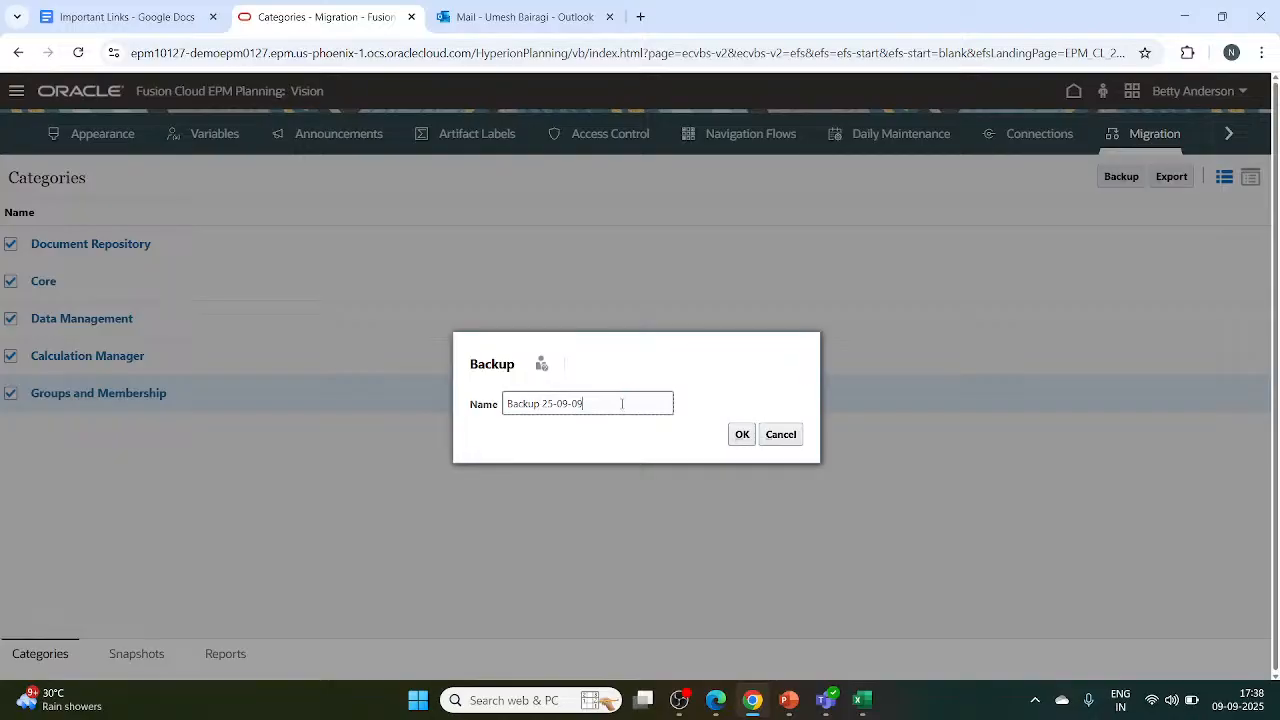
pyautogui.click(742, 434)
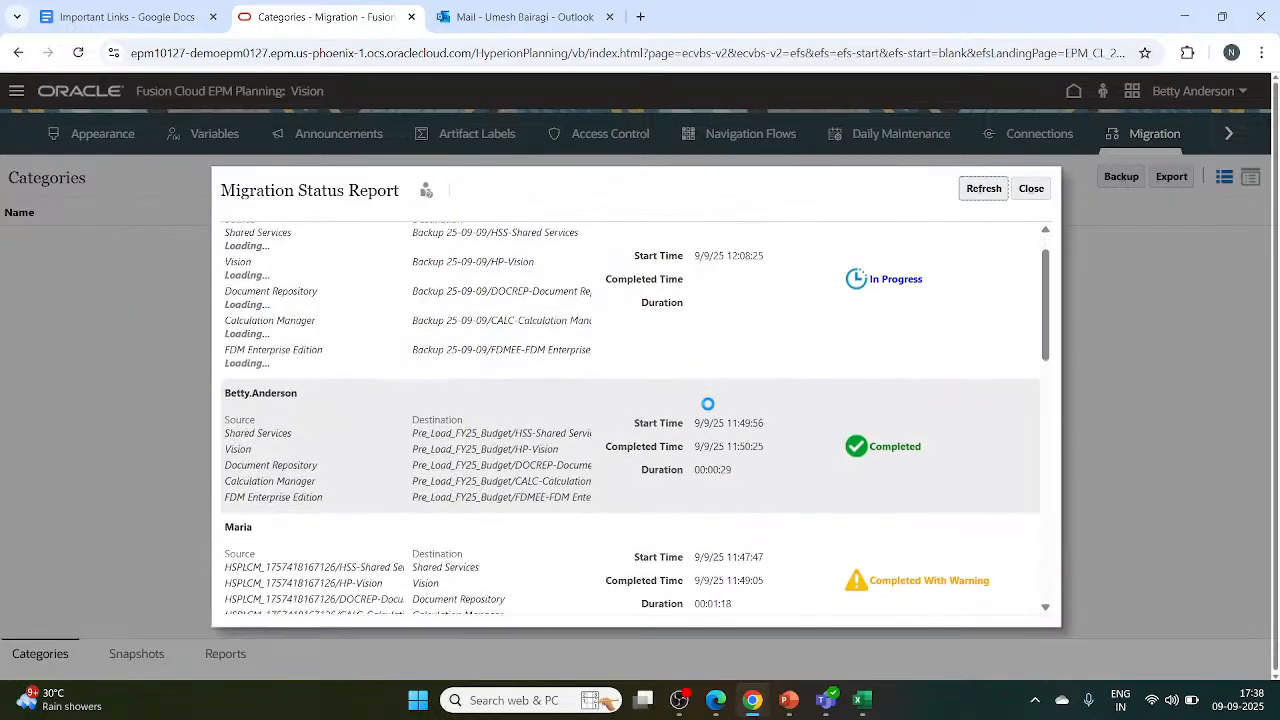
# Look through the Migration Status Report for the running backup's progress and the outcomes of earlier migration jobs.
pyautogui.scroll(-2, 708, 404)
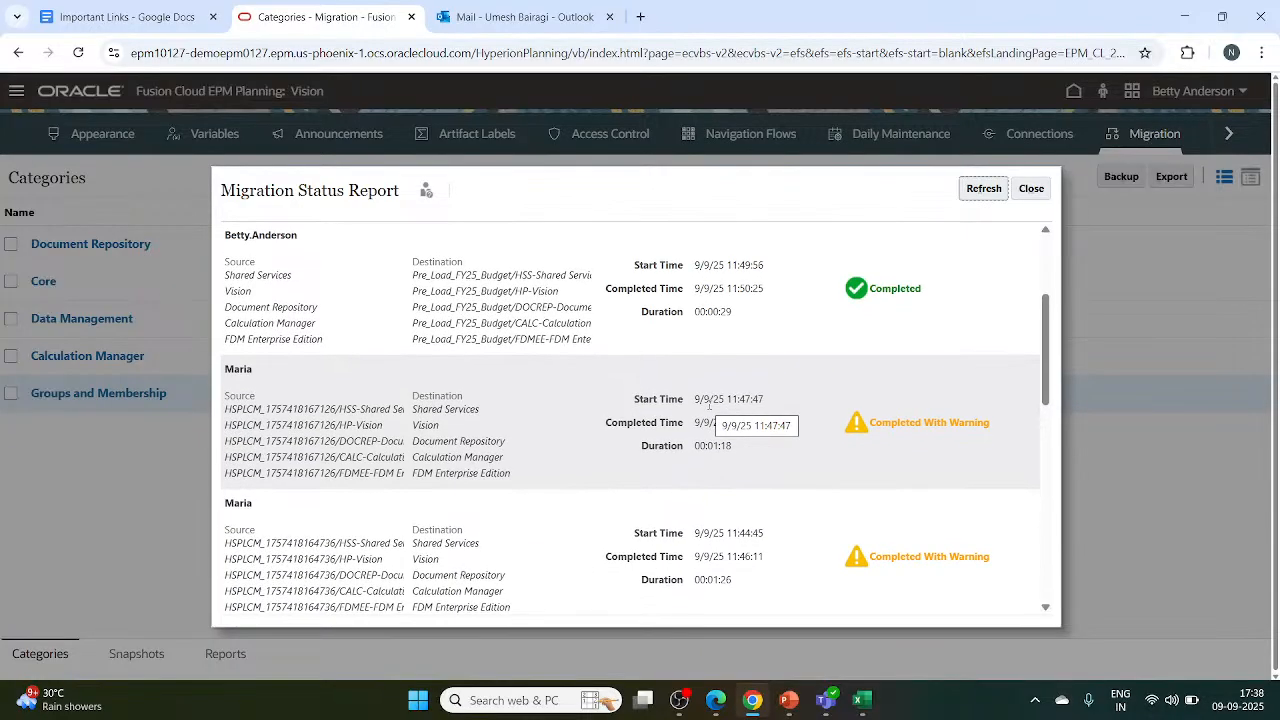
pyautogui.scroll(-3, 708, 404)
pyautogui.scroll(-10, 708, 404)
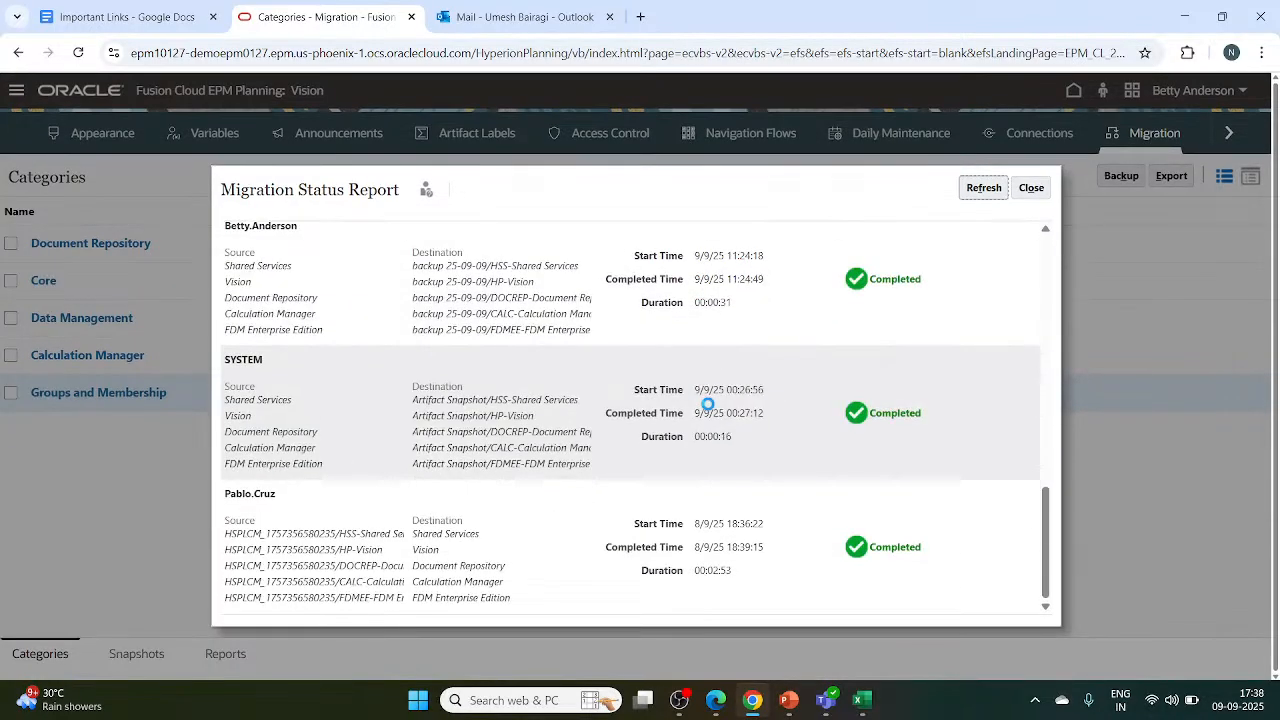
pyautogui.scroll(-1, 710, 410)
pyautogui.scroll(1, 710, 410)
pyautogui.scroll(-3, 700, 360)
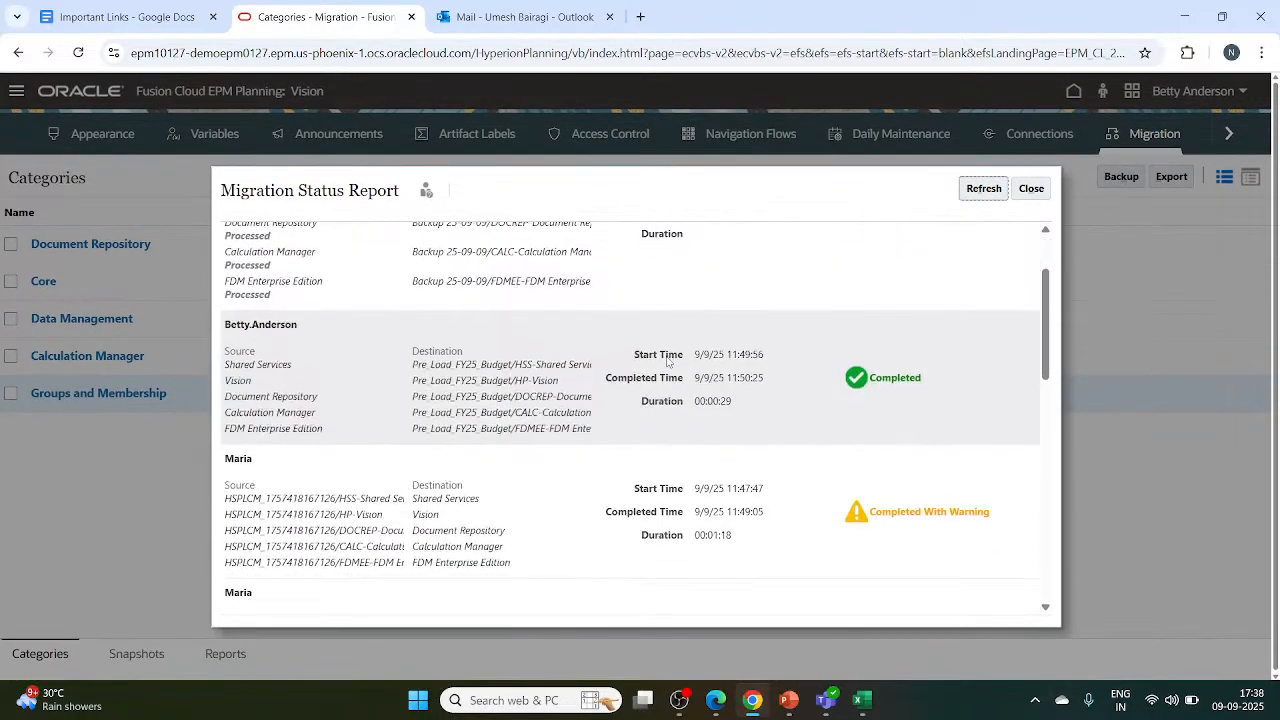
pyautogui.scroll(-4, 668, 362)
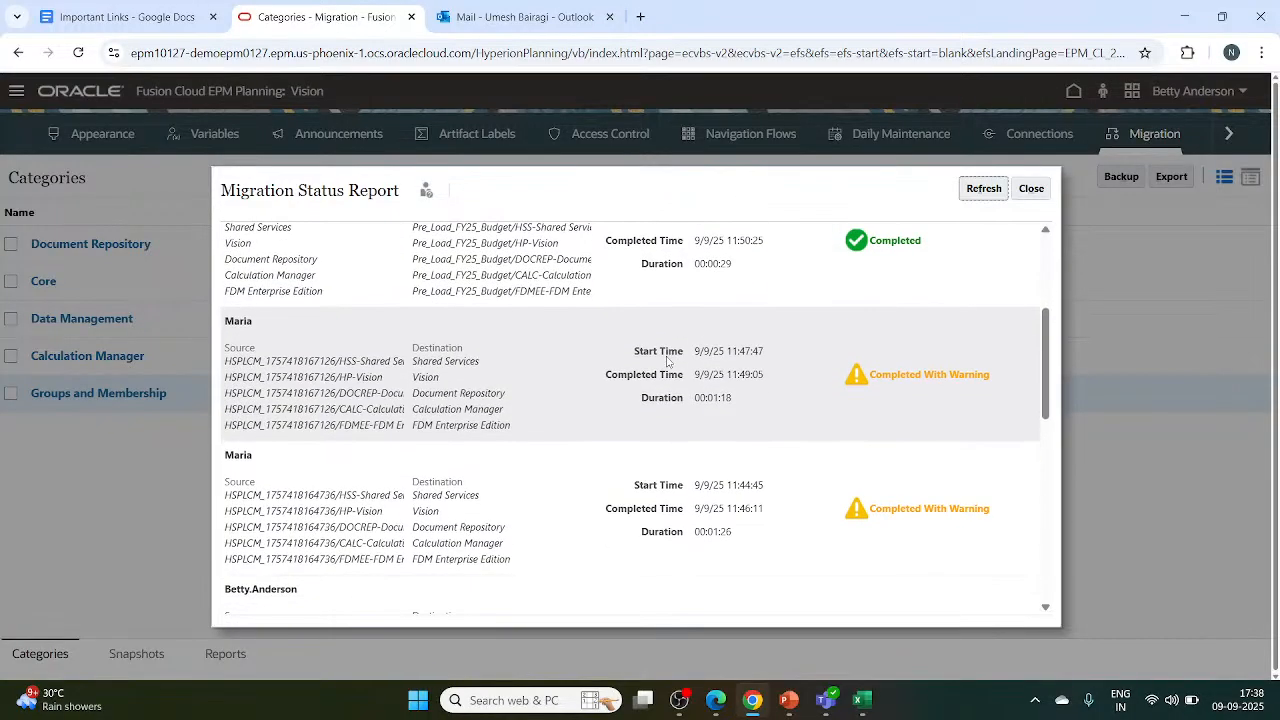
pyautogui.scroll(-2, 668, 362)
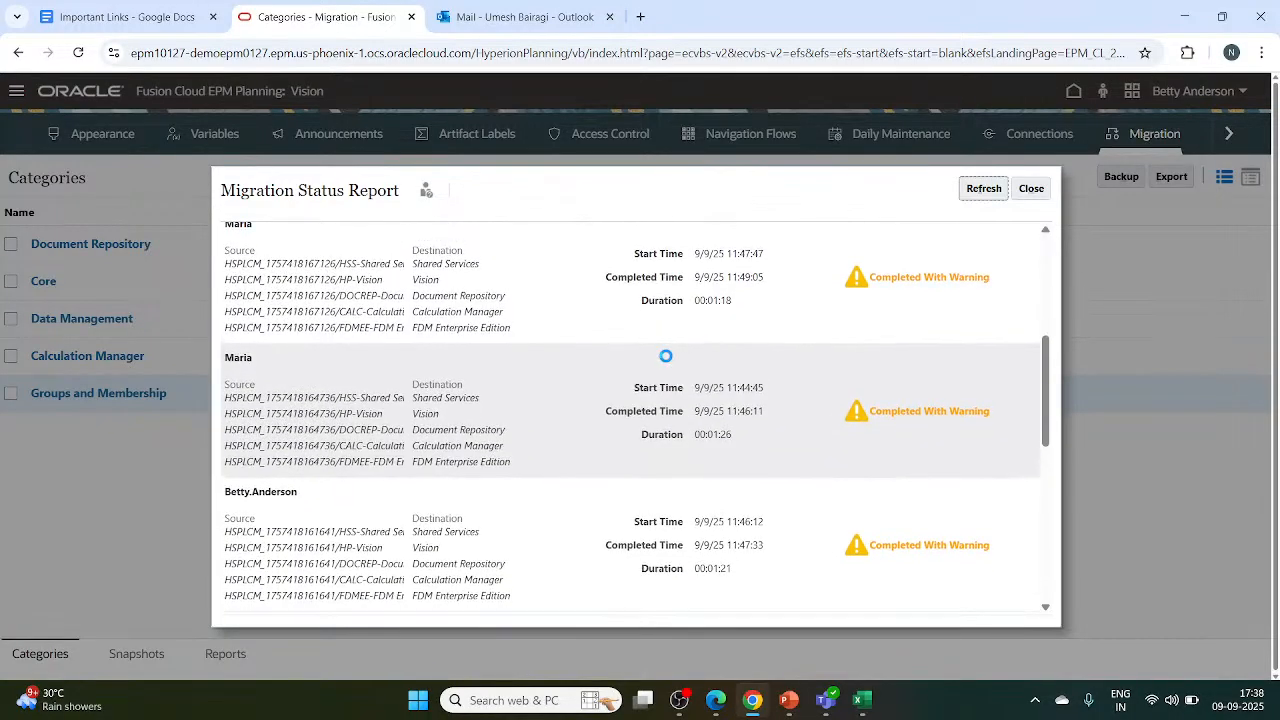
pyautogui.scroll(-2, 666, 358)
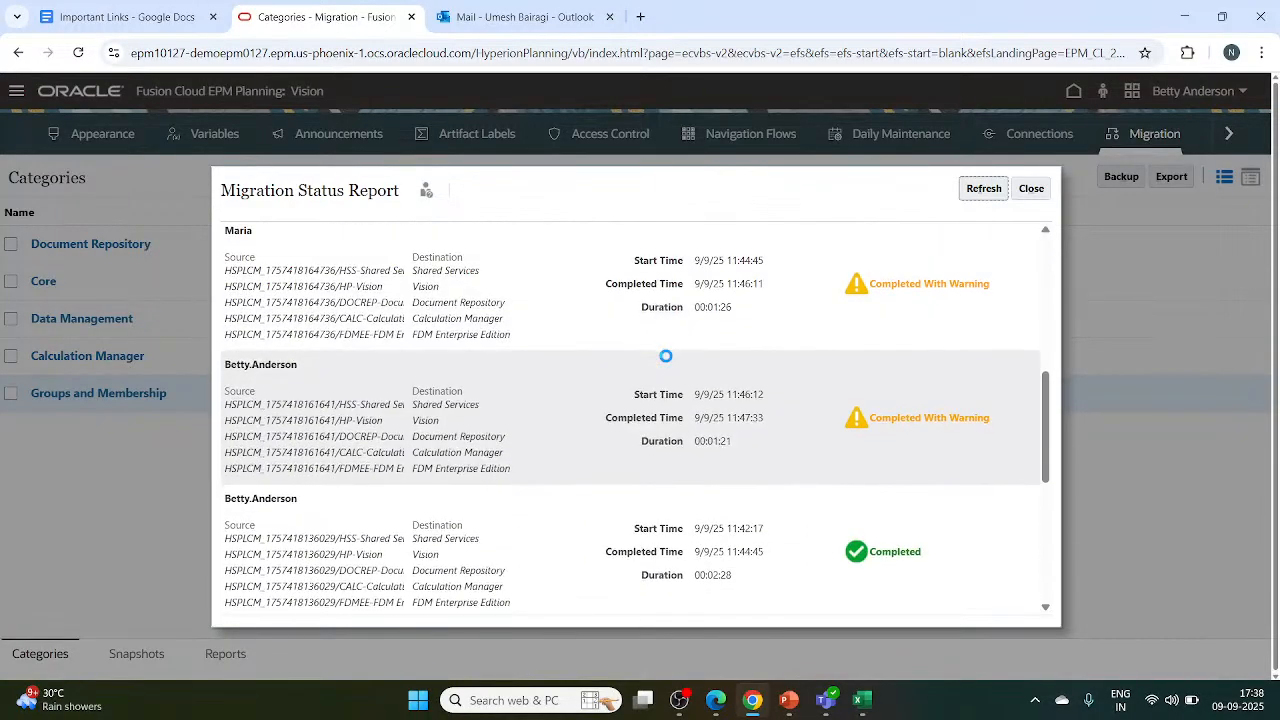
pyautogui.scroll(-4, 668, 362)
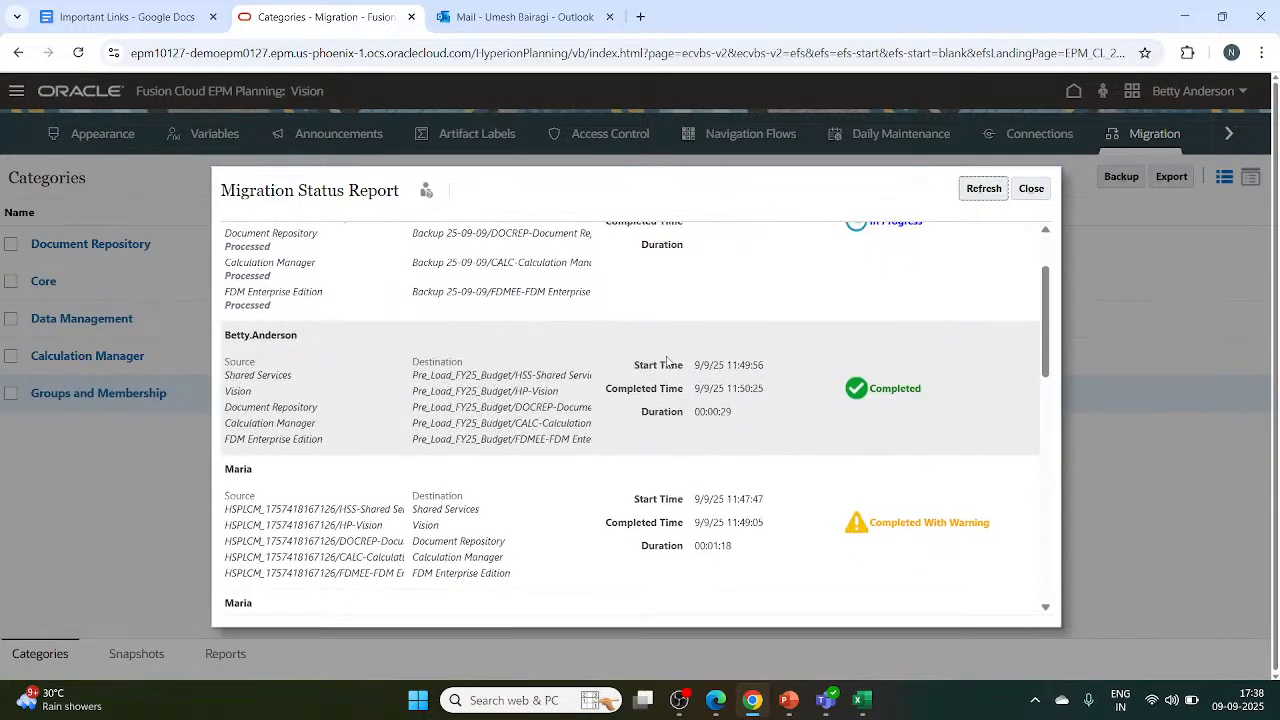
pyautogui.scroll(-15, 666, 356)
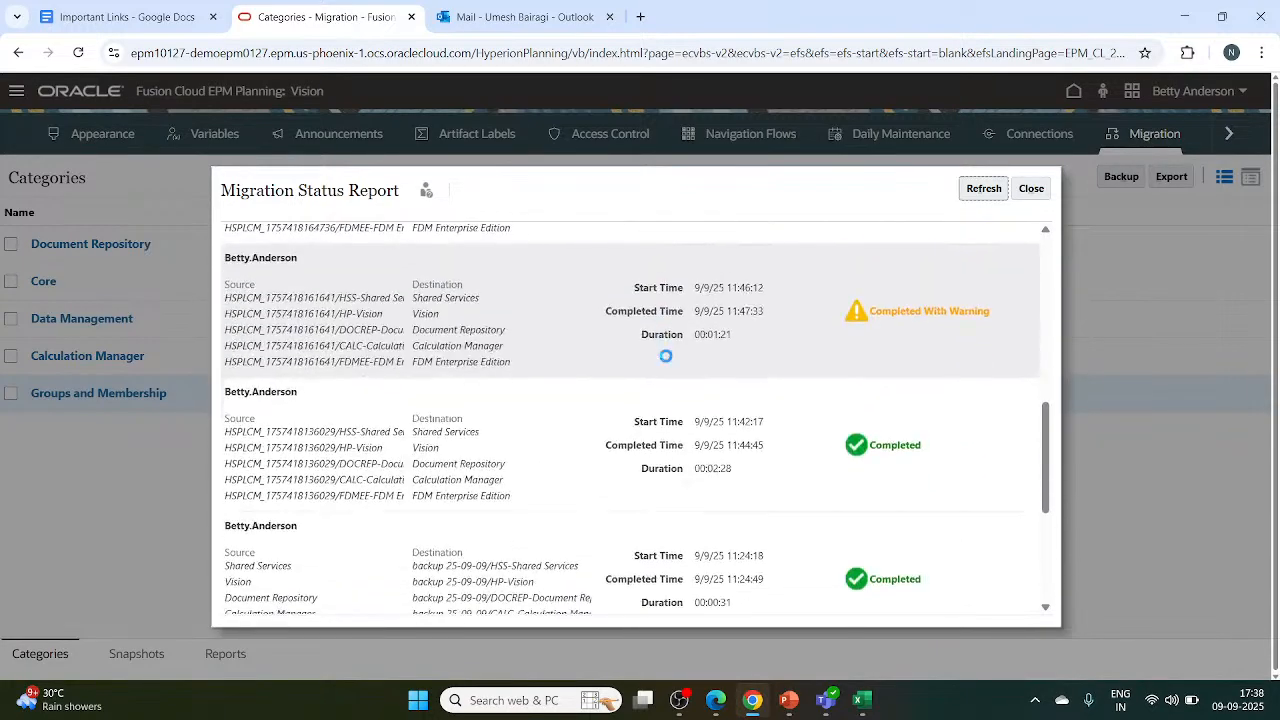
pyautogui.scroll(8, 666, 356)
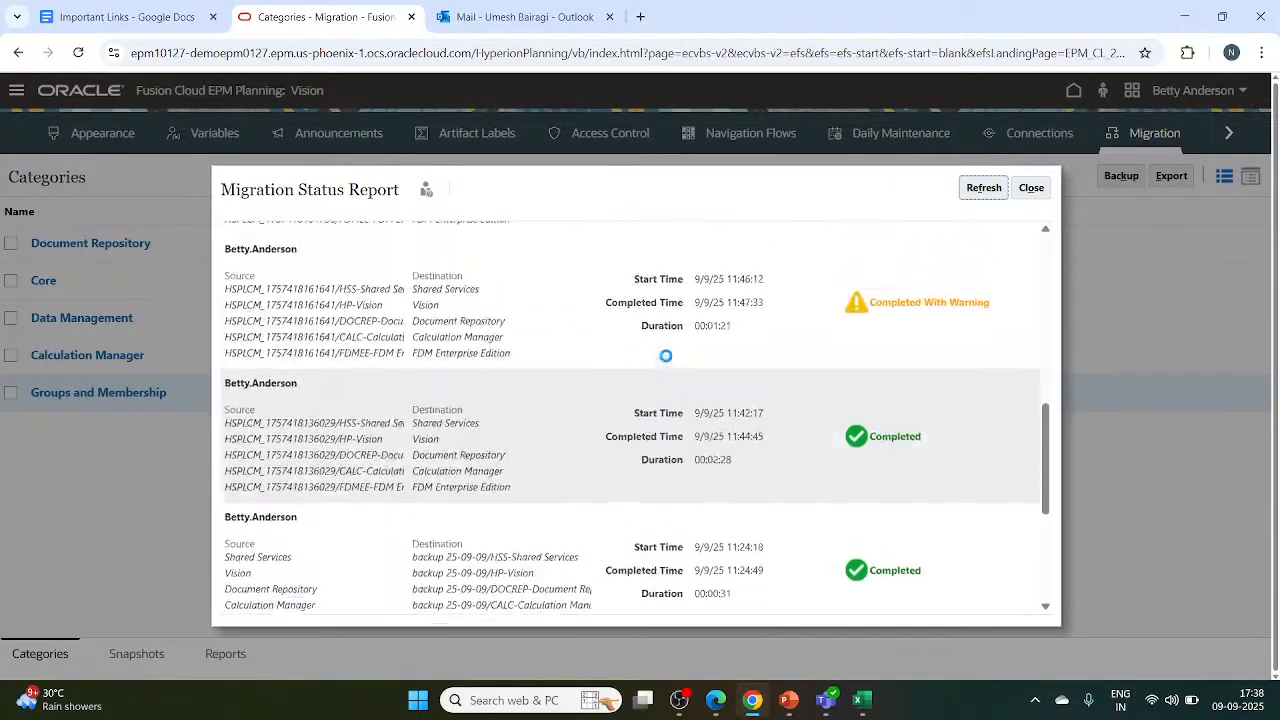
pyautogui.scroll(8, 668, 362)
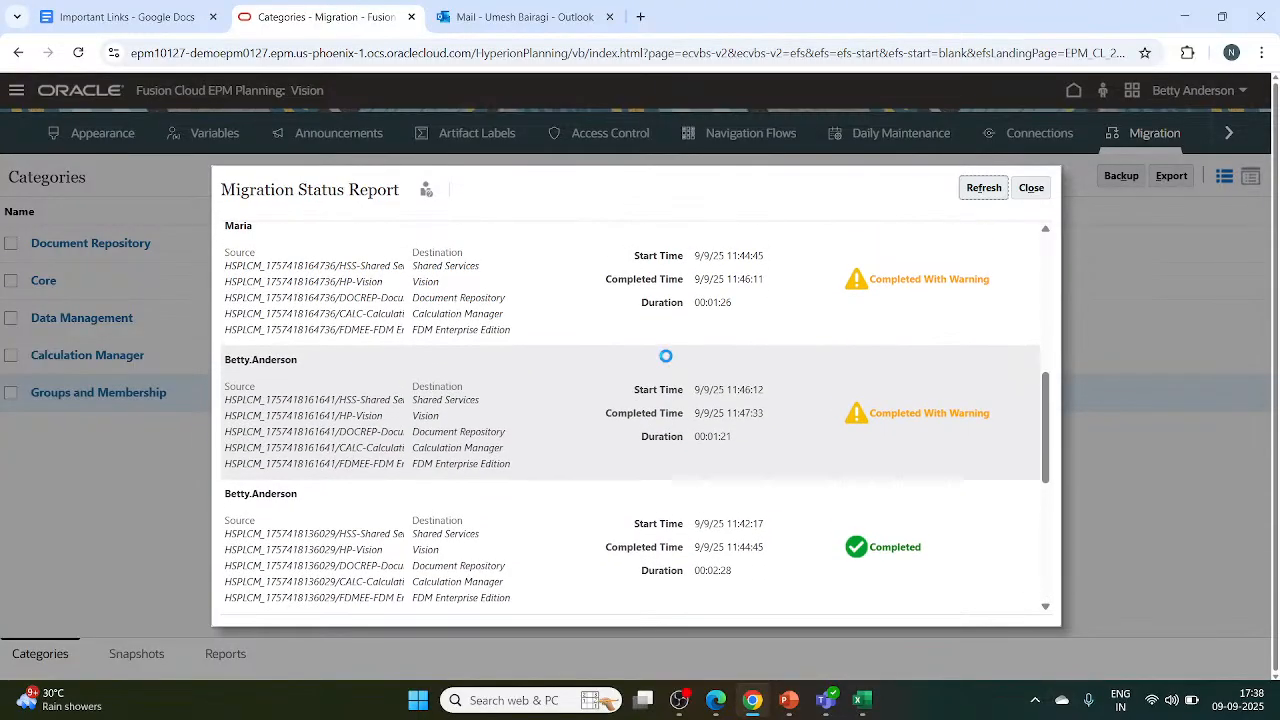
pyautogui.scroll(4, 666, 356)
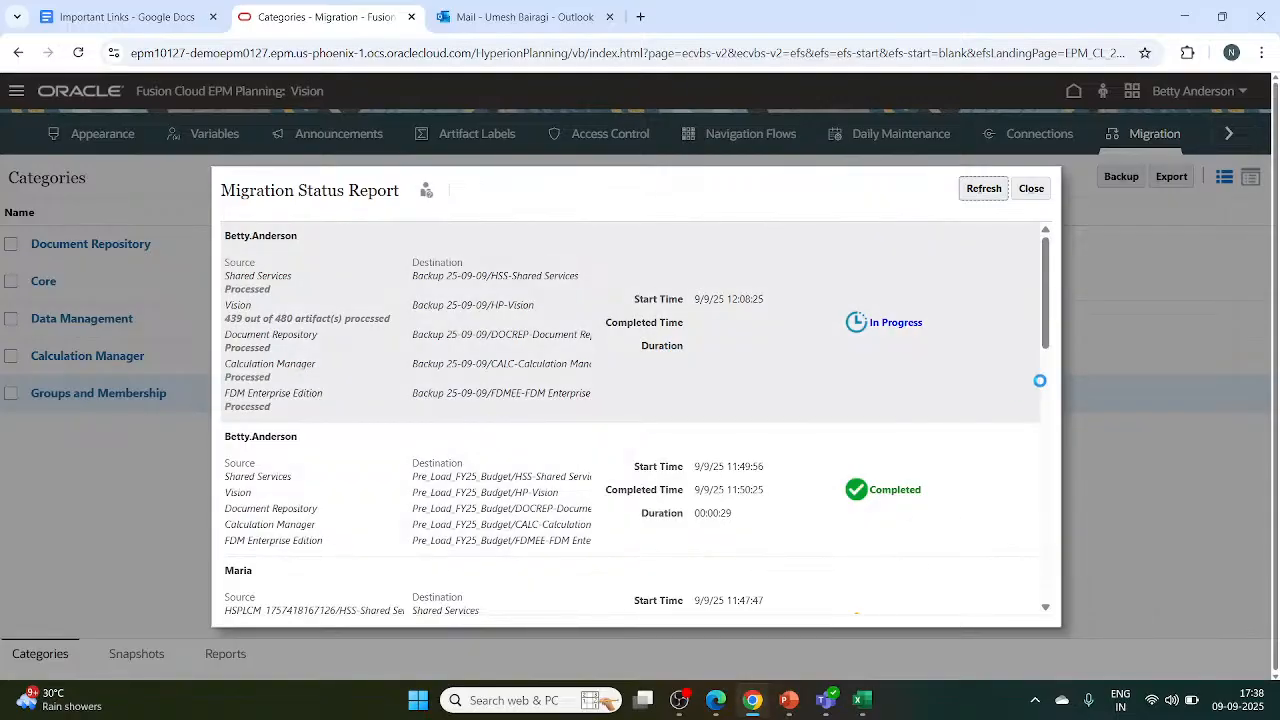
# Refresh the Migration Status Report to check the status of Backup 25-09-09, and close the report.
pyautogui.click(985, 189)
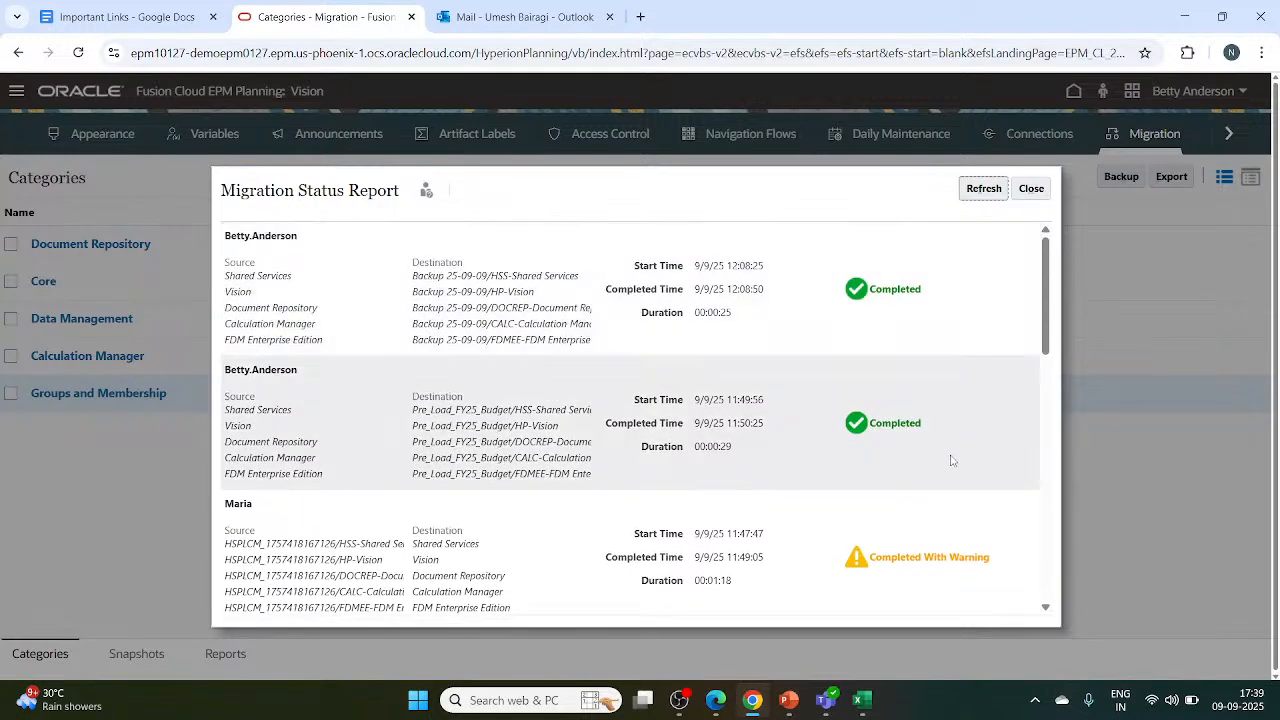
pyautogui.scroll(-1, 972, 395)
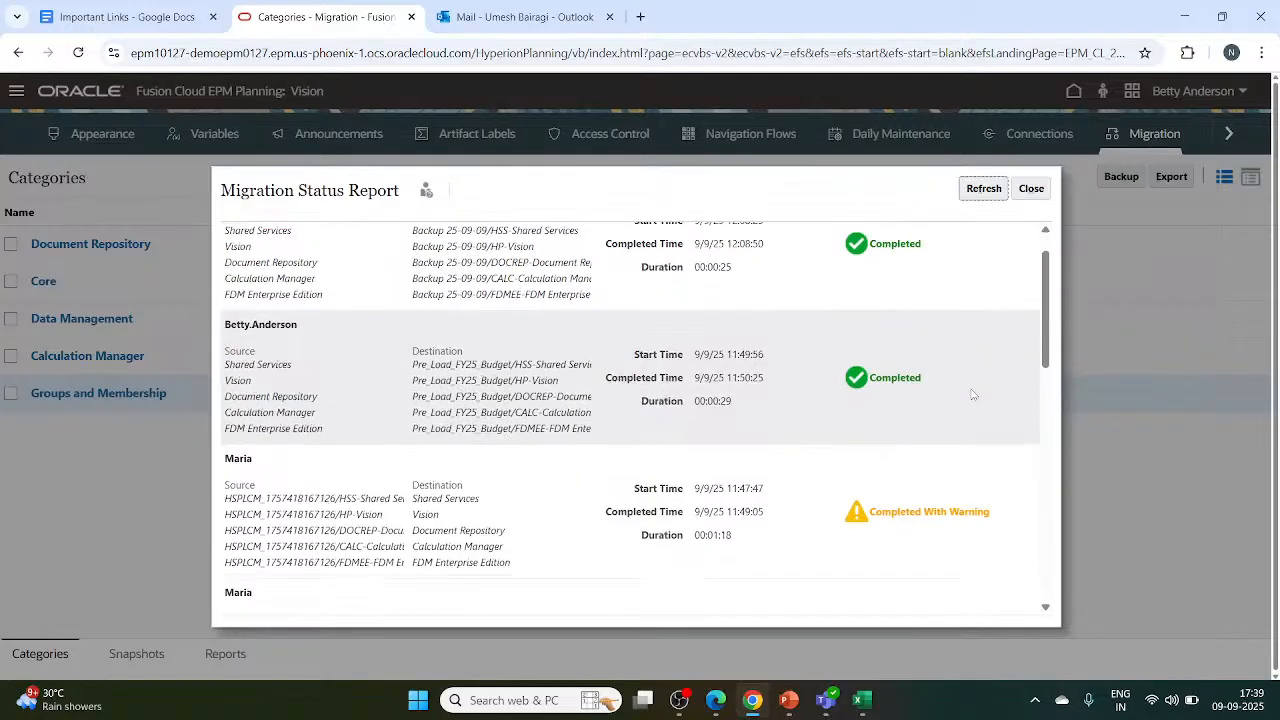
pyautogui.scroll(1, 972, 395)
pyautogui.click(1035, 190)
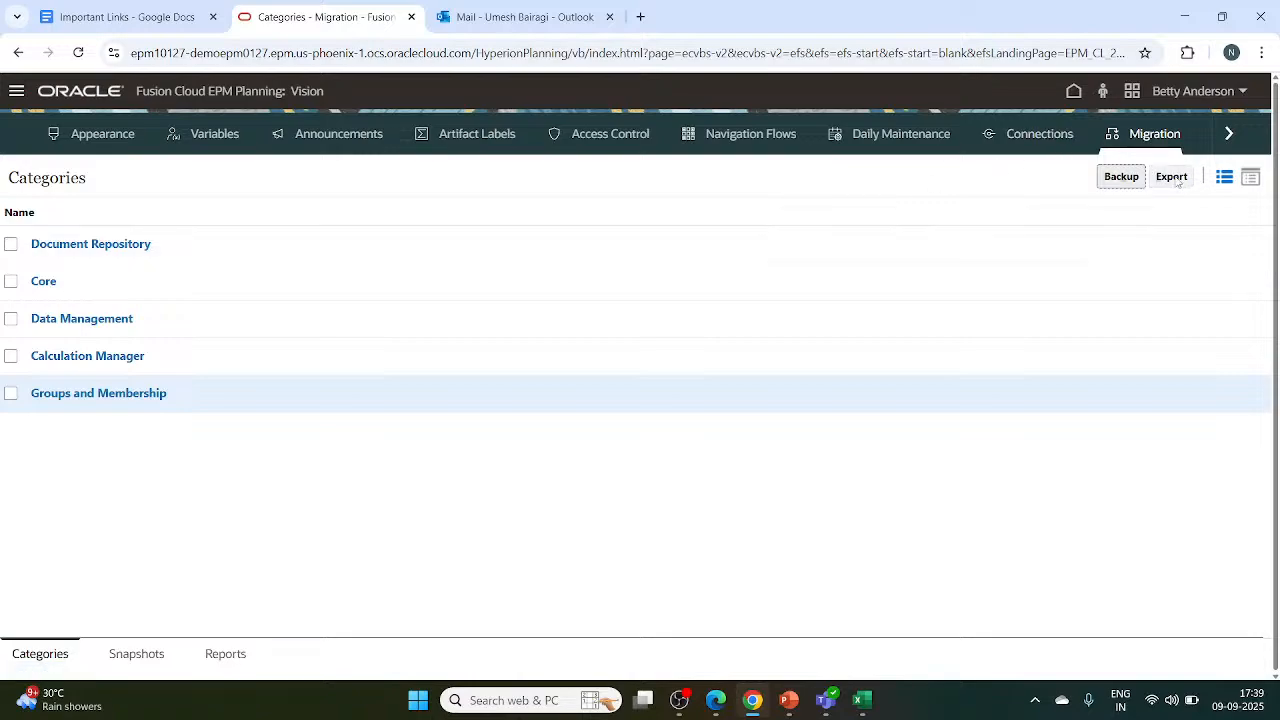
# View the migration artifacts as a detailed artifact list and return to the category list.
pyautogui.click(1250, 177)
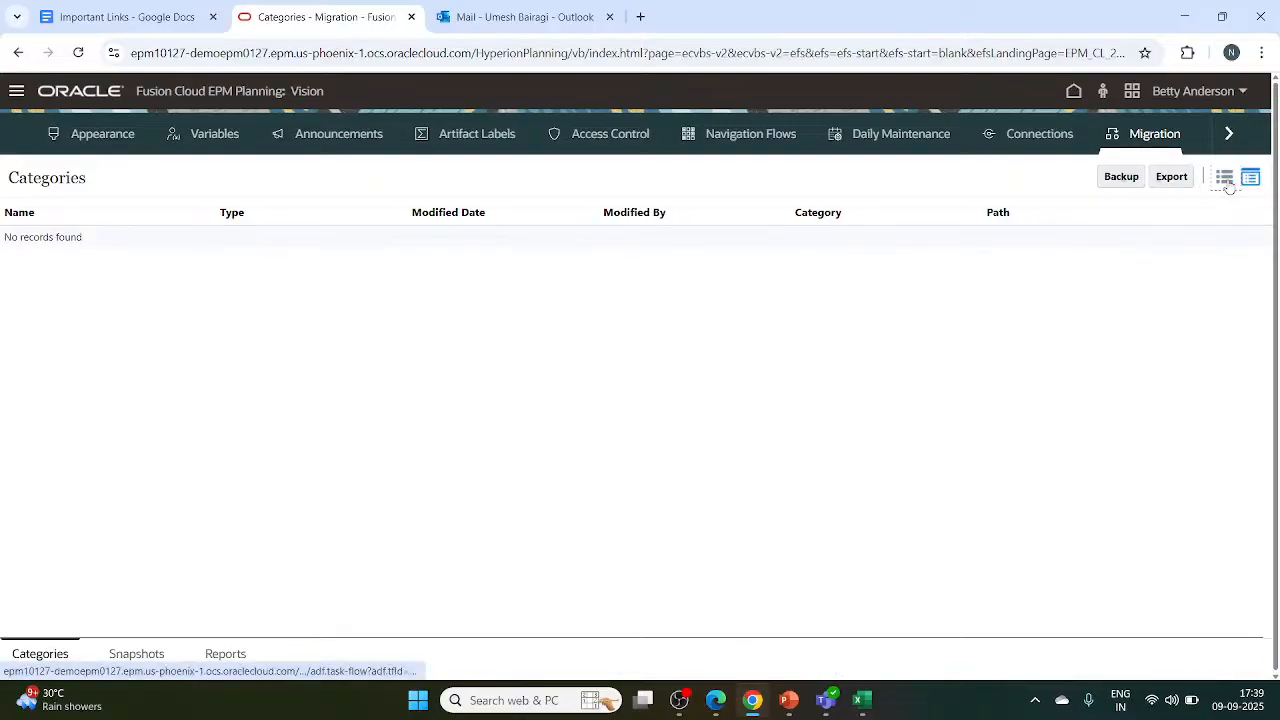
pyautogui.click(1228, 181)
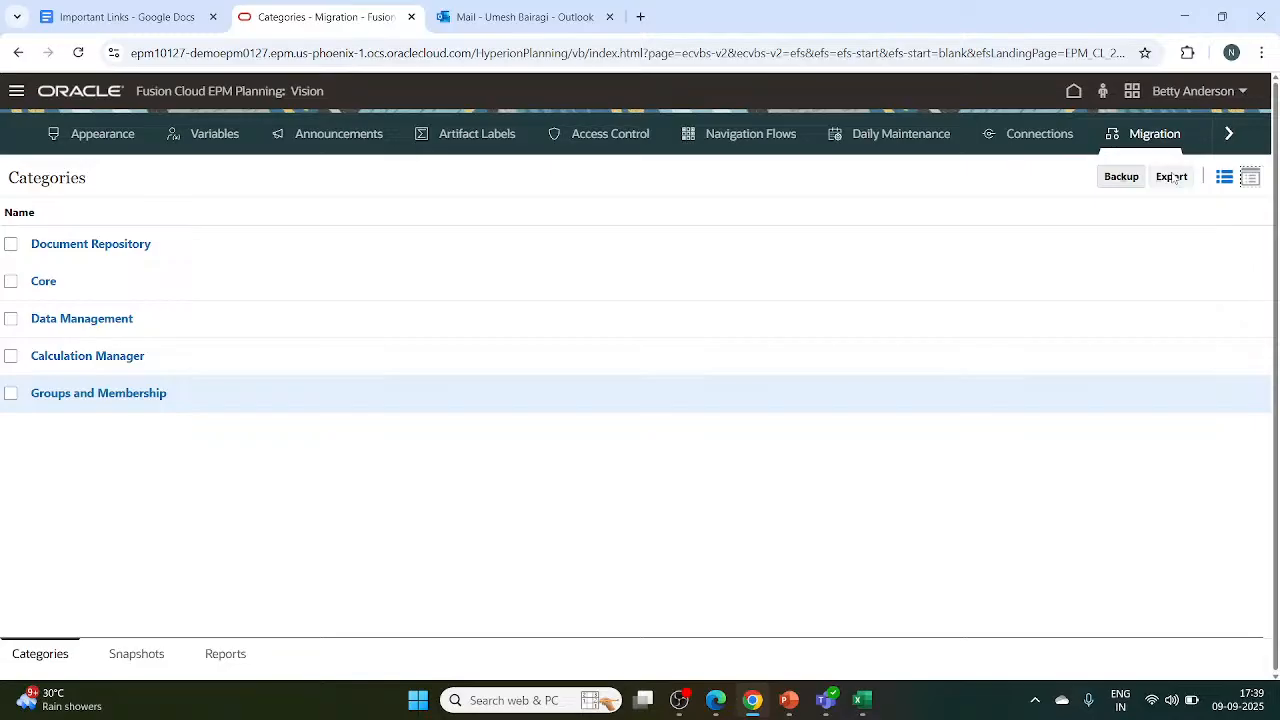
# Export only the Document Repository category, keeping the proposed export name.
pyautogui.click(11, 248)
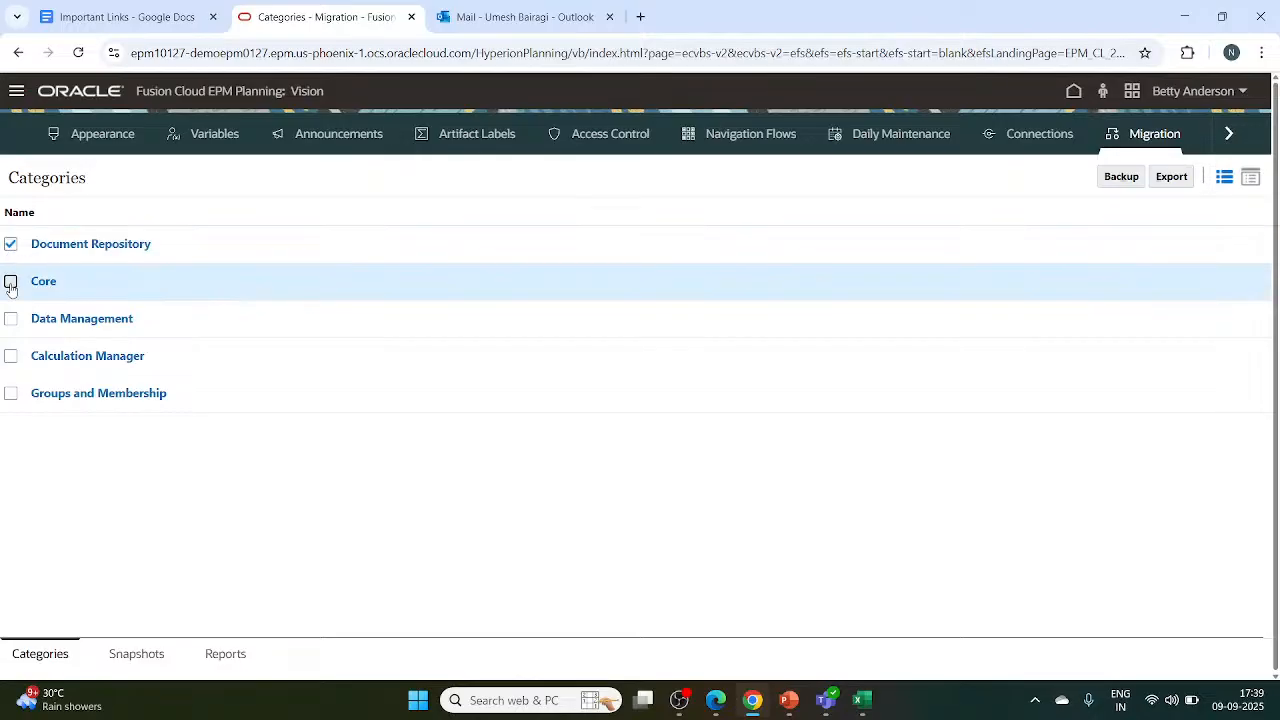
pyautogui.click(11, 283)
pyautogui.click(1172, 177)
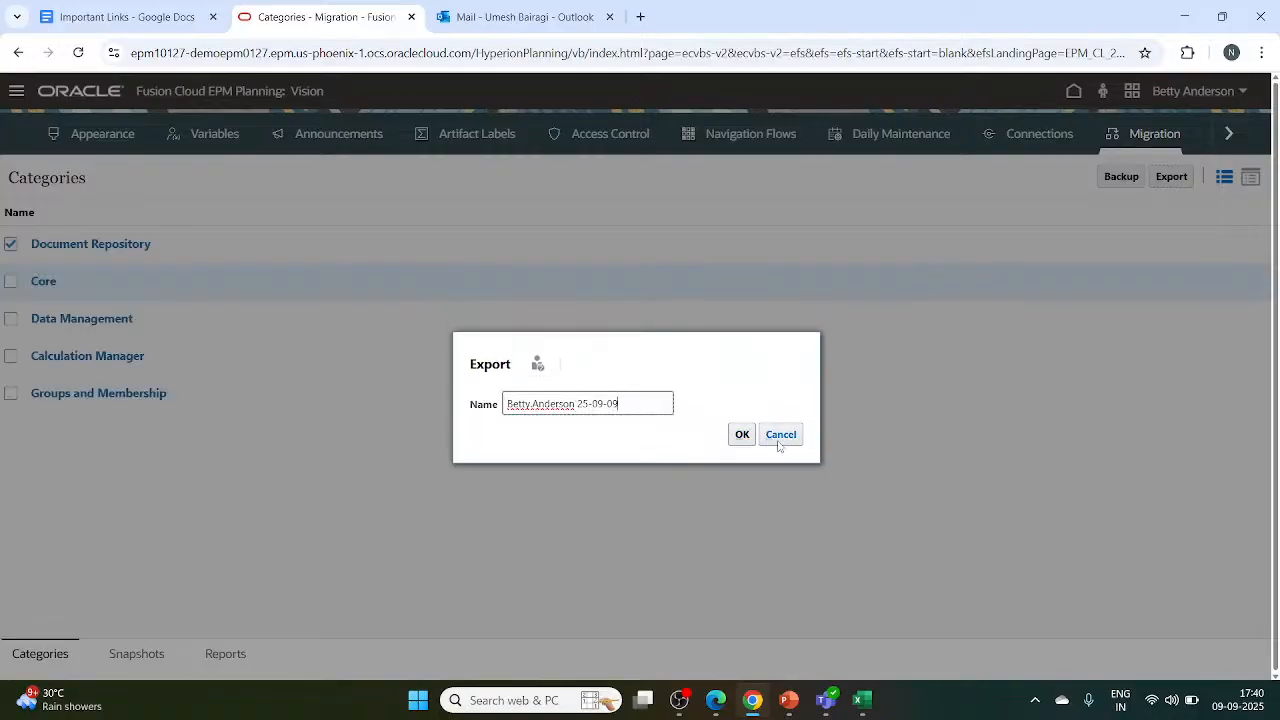
pyautogui.click(742, 435)
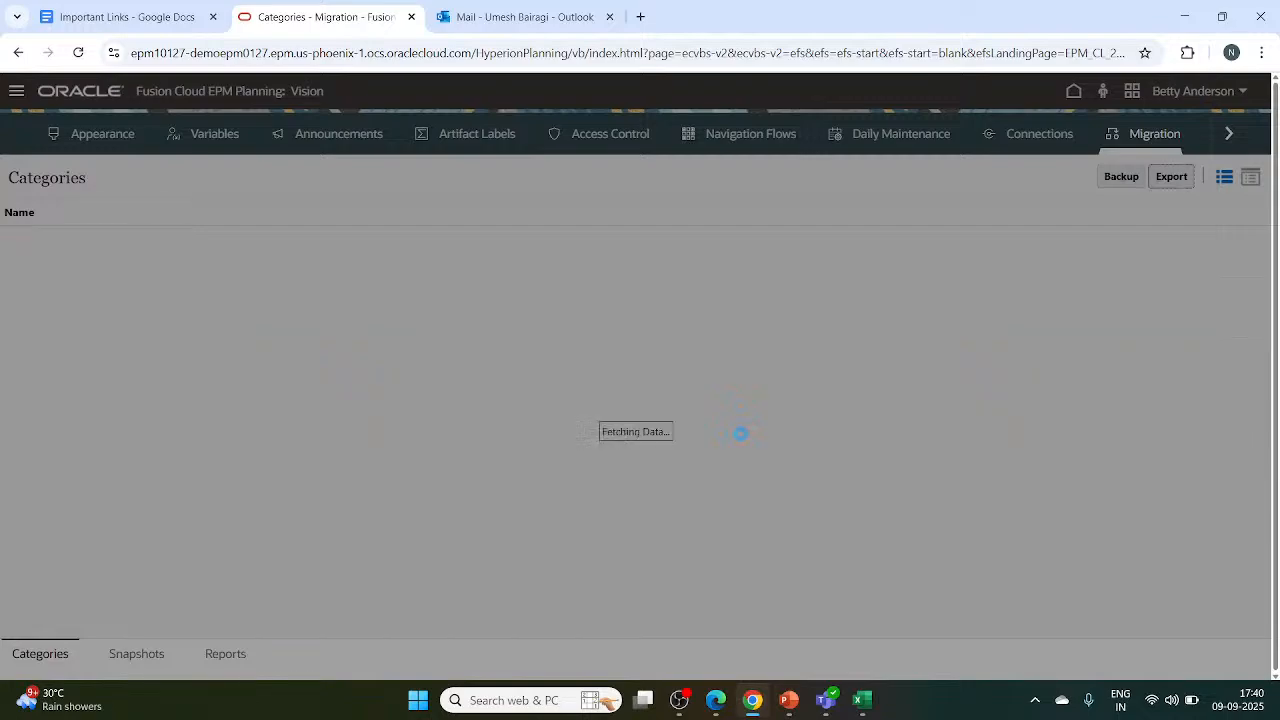
# Check the Document Repository export in the refreshed Migration Status Report and close the report.
pyautogui.scroll(-5, 838, 408)
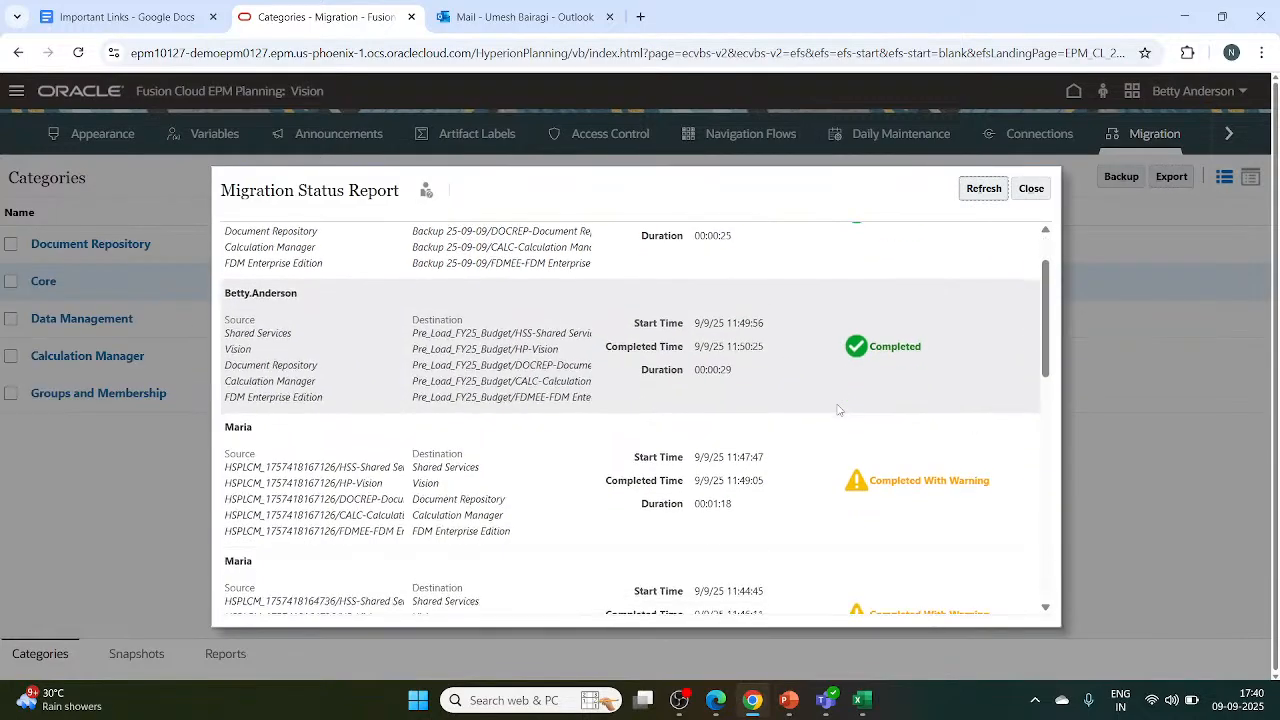
pyautogui.scroll(-5, 838, 408)
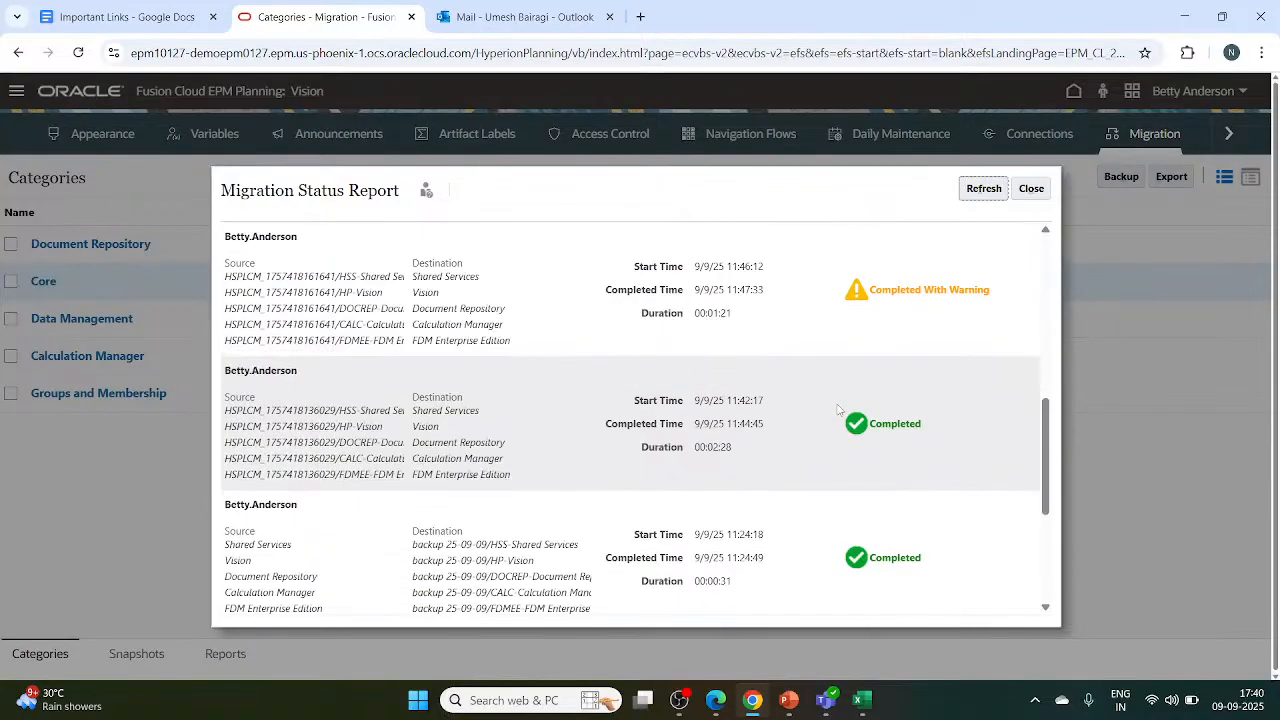
pyautogui.scroll(-1, 838, 408)
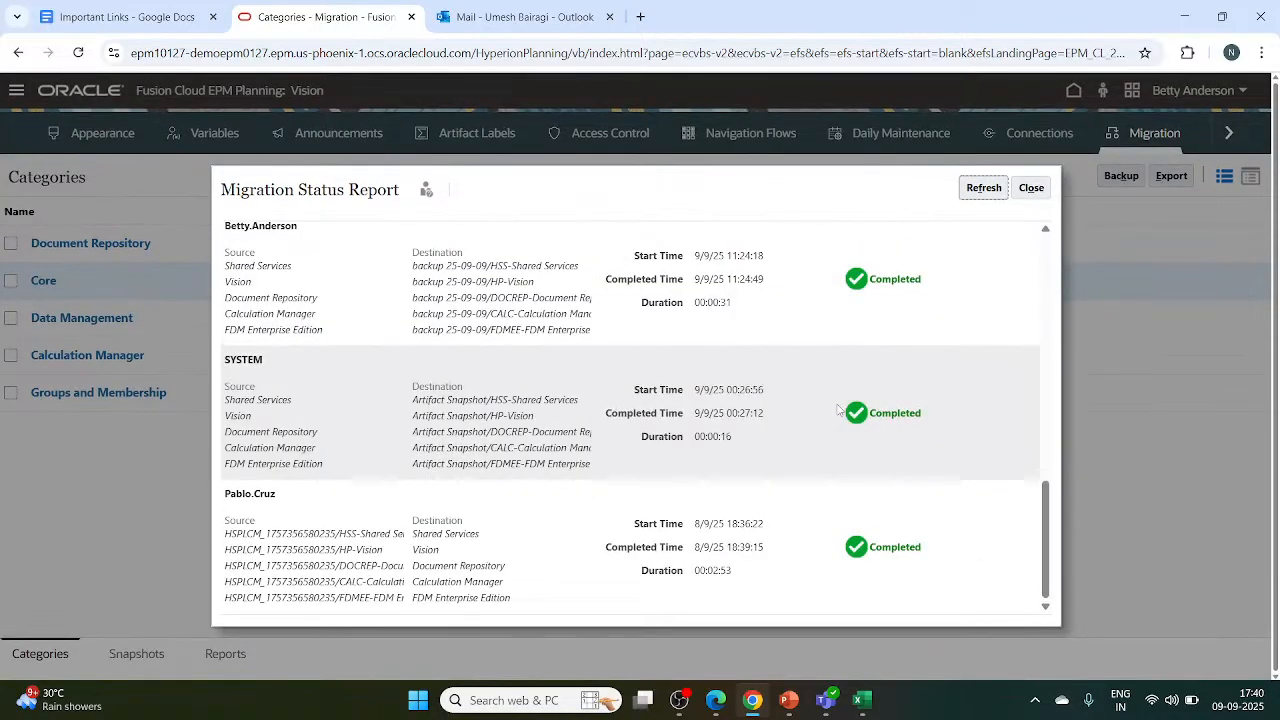
pyautogui.click(988, 192)
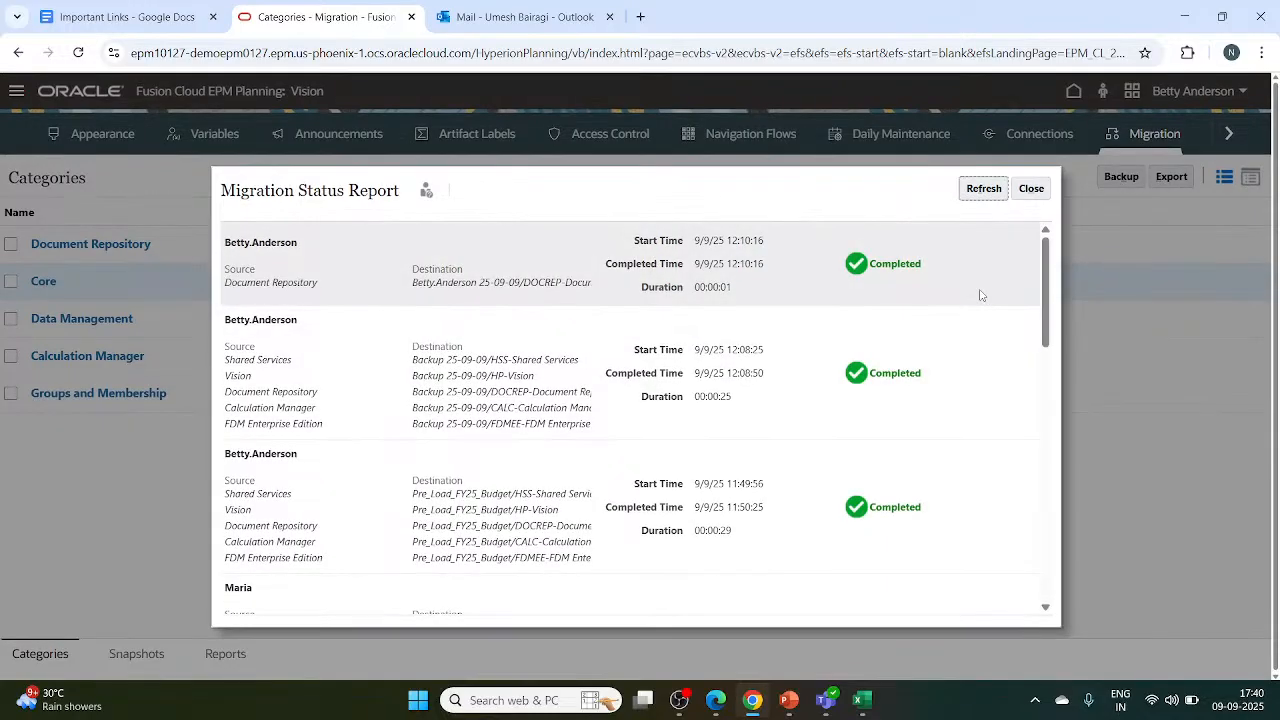
pyautogui.click(1031, 188)
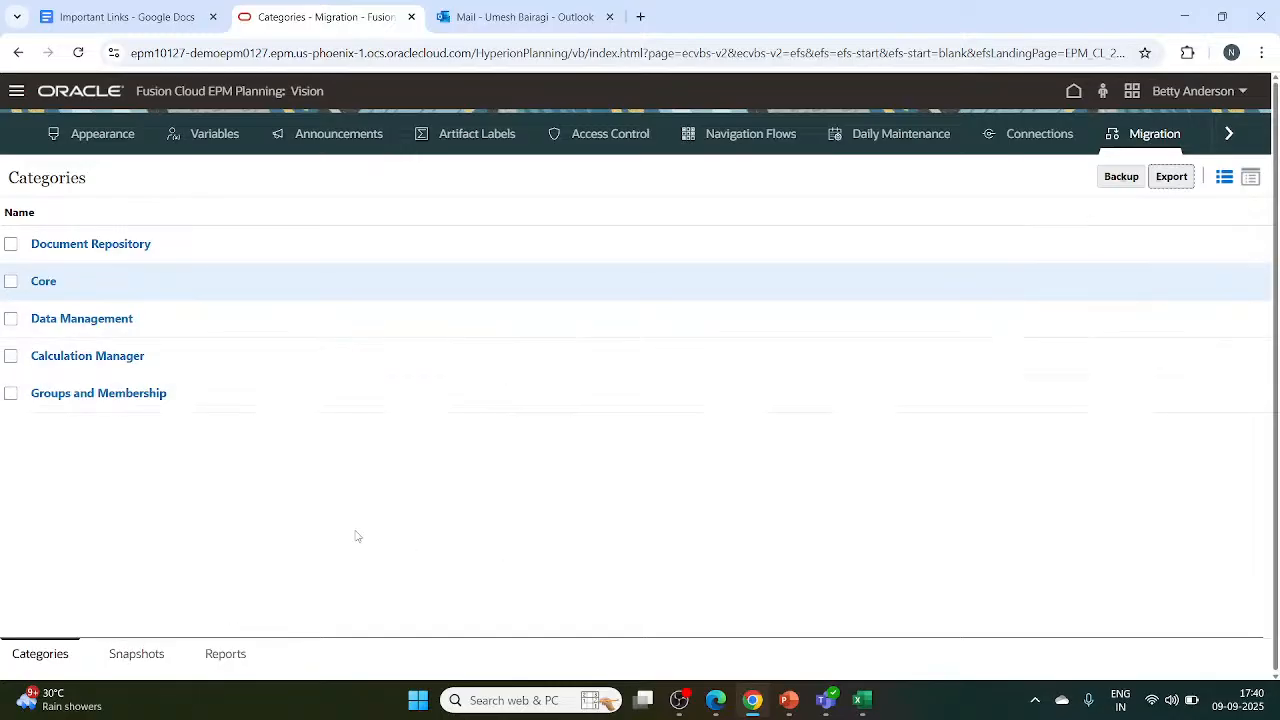
# Open the Snapshots list and look through the stored backups, including Backup 25-09-09.
pyautogui.click(130, 660)
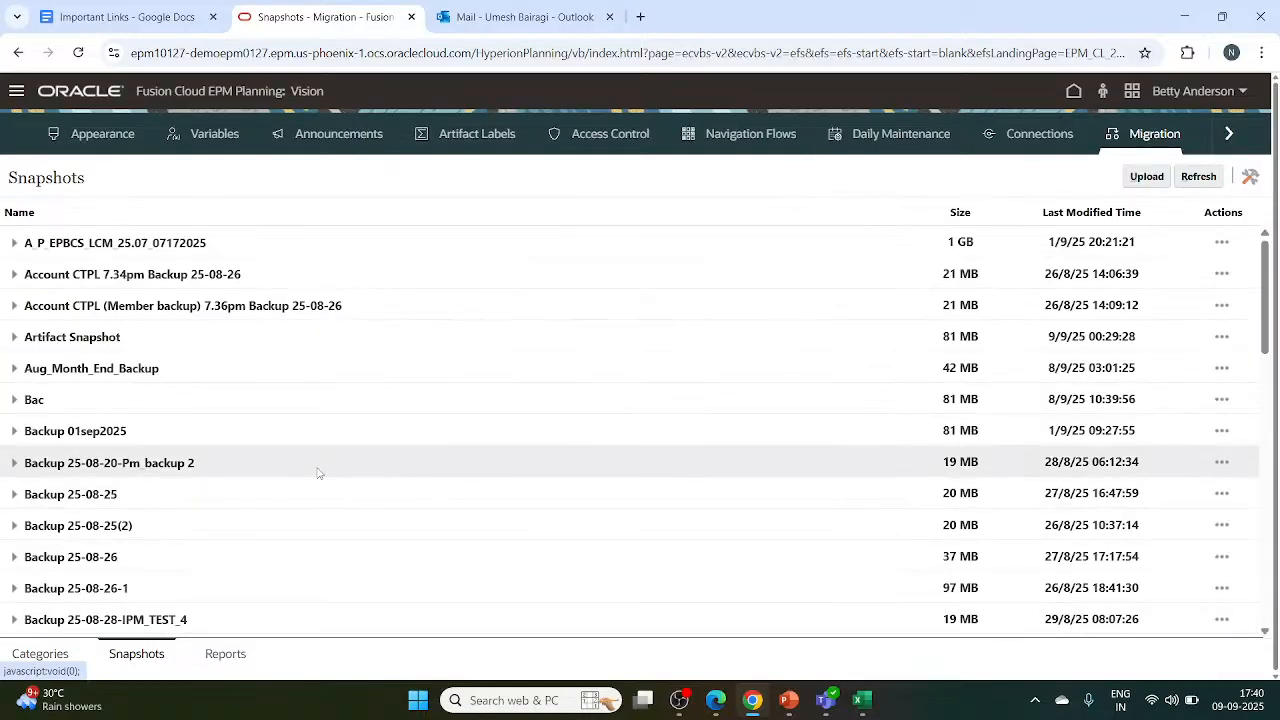
pyautogui.scroll(-5, 480, 460)
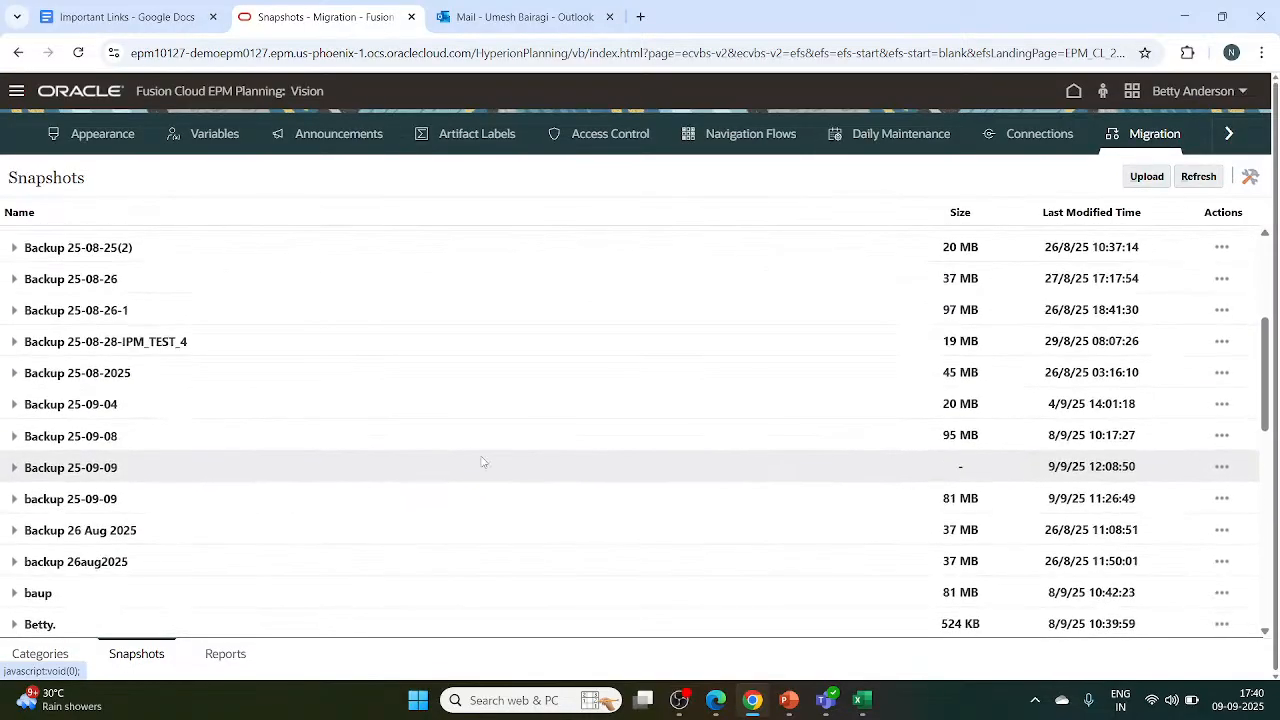
pyautogui.scroll(5, 481, 461)
pyautogui.scroll(-7, 481, 461)
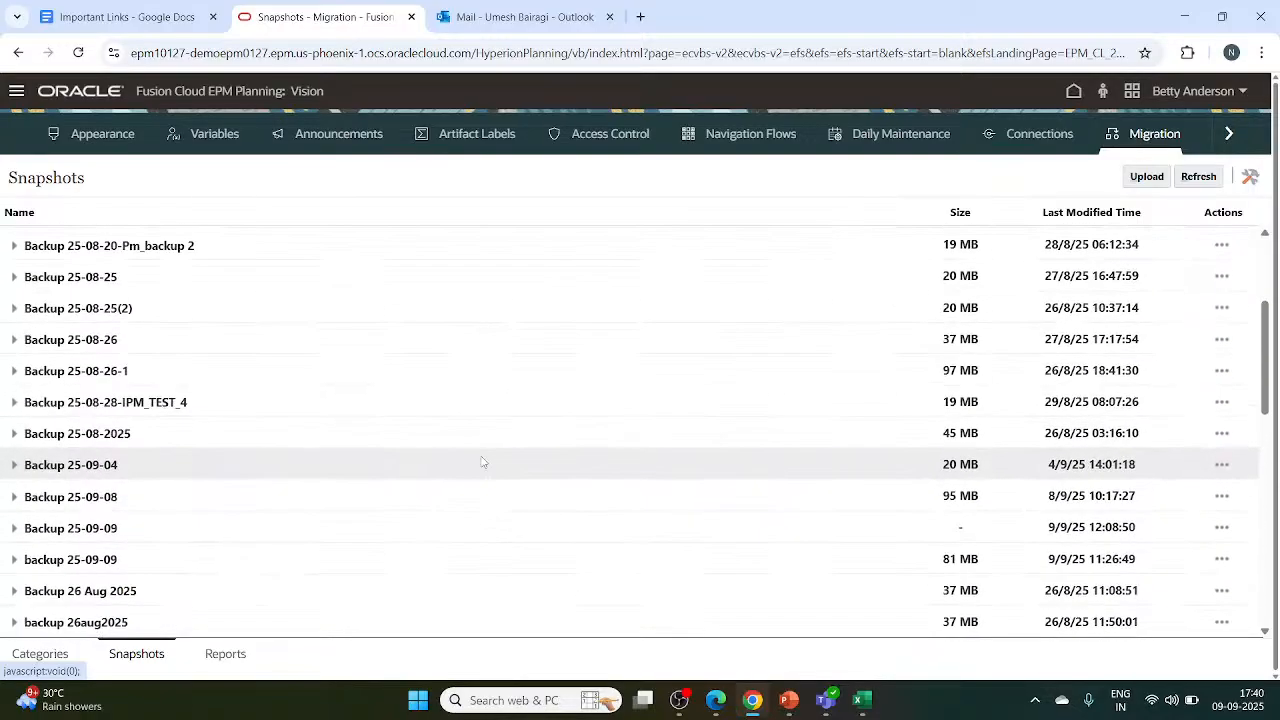
pyautogui.scroll(-4, 481, 461)
pyautogui.scroll(10, 481, 461)
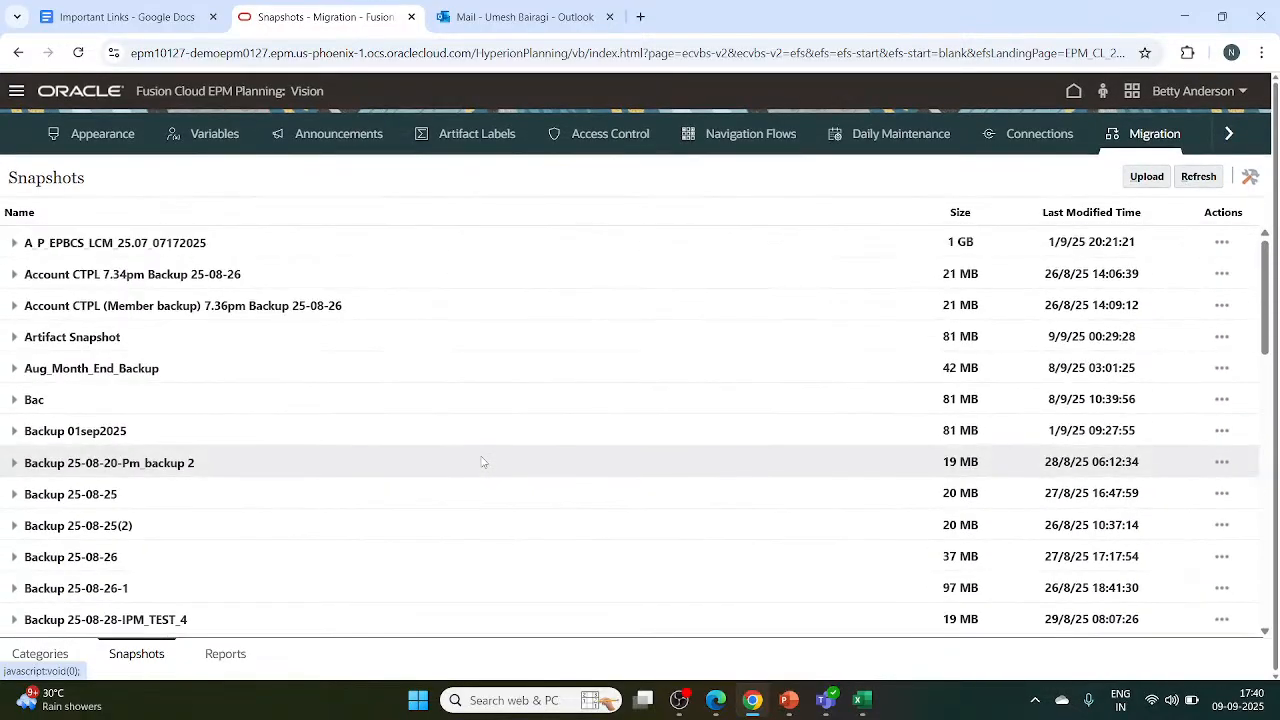
# Open the snapshot upload form, browse the Downloads folder for a file, and close the form without uploading anything.
pyautogui.click(1148, 177)
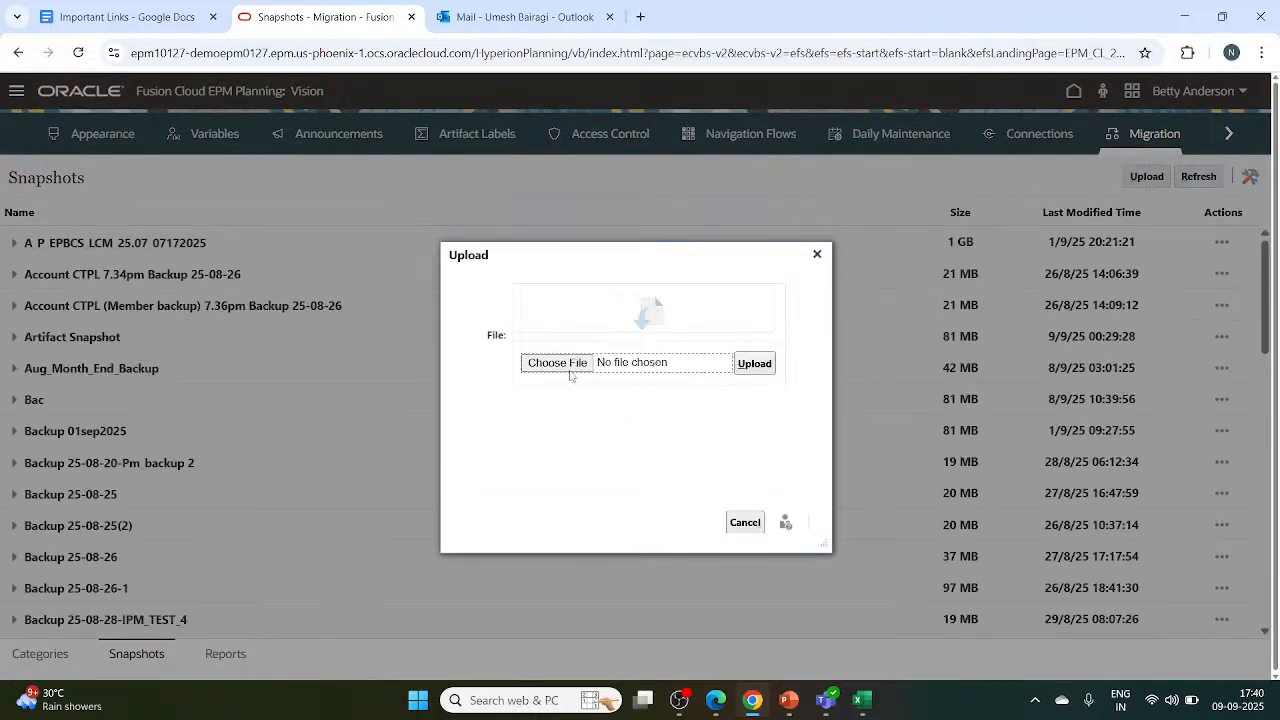
pyautogui.click(573, 364)
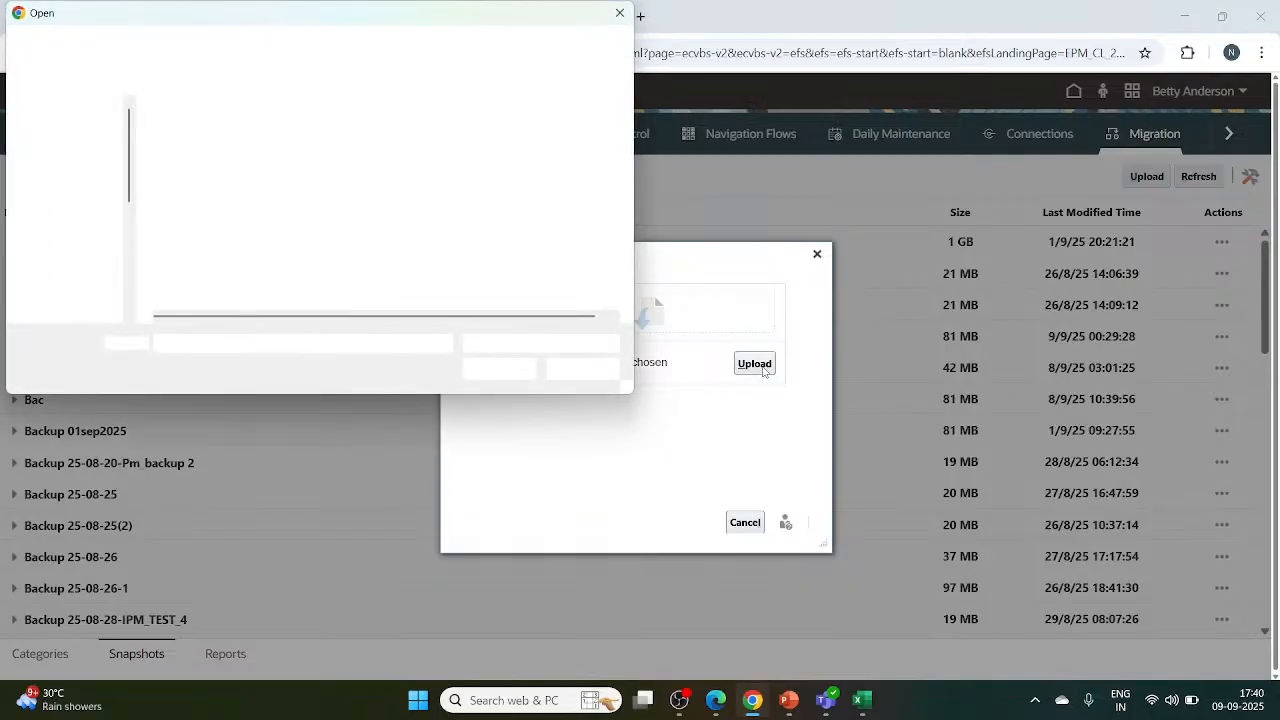
pyautogui.scroll(-2, 353, 204)
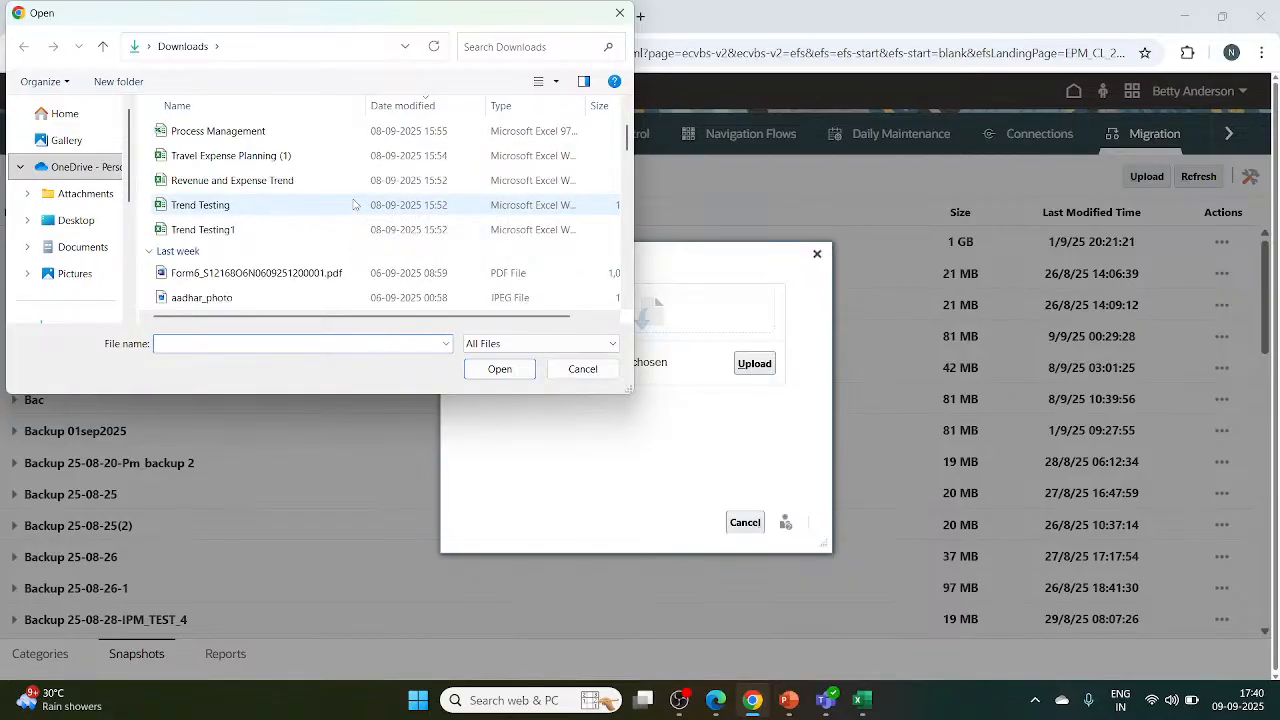
pyautogui.scroll(2, 353, 204)
pyautogui.scroll(-1, 353, 204)
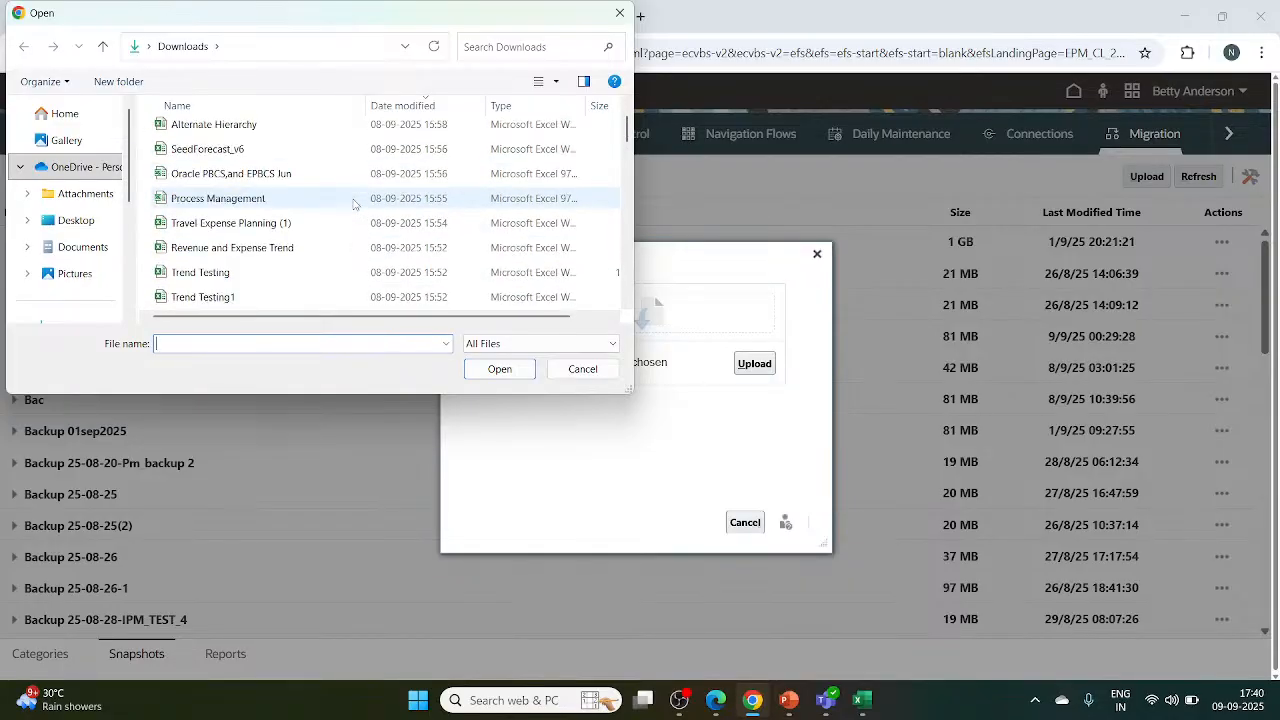
pyautogui.scroll(-2, 353, 204)
pyautogui.scroll(3, 353, 204)
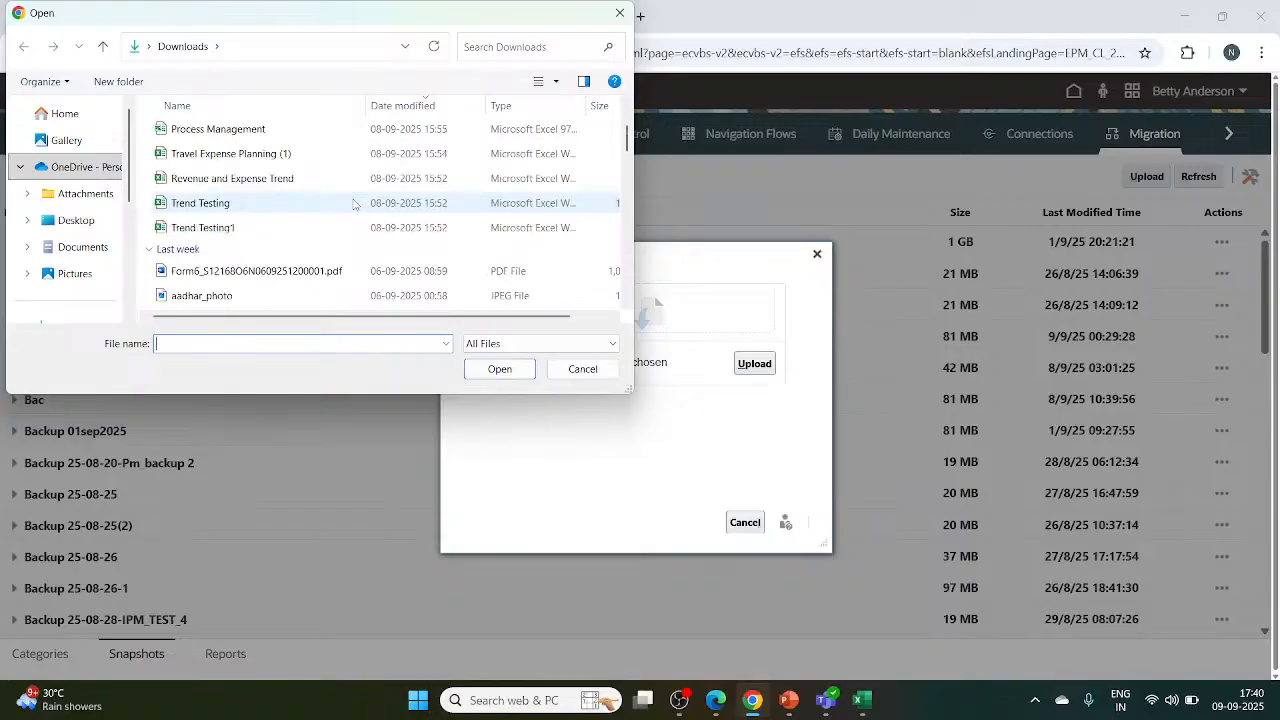
pyautogui.click(617, 14)
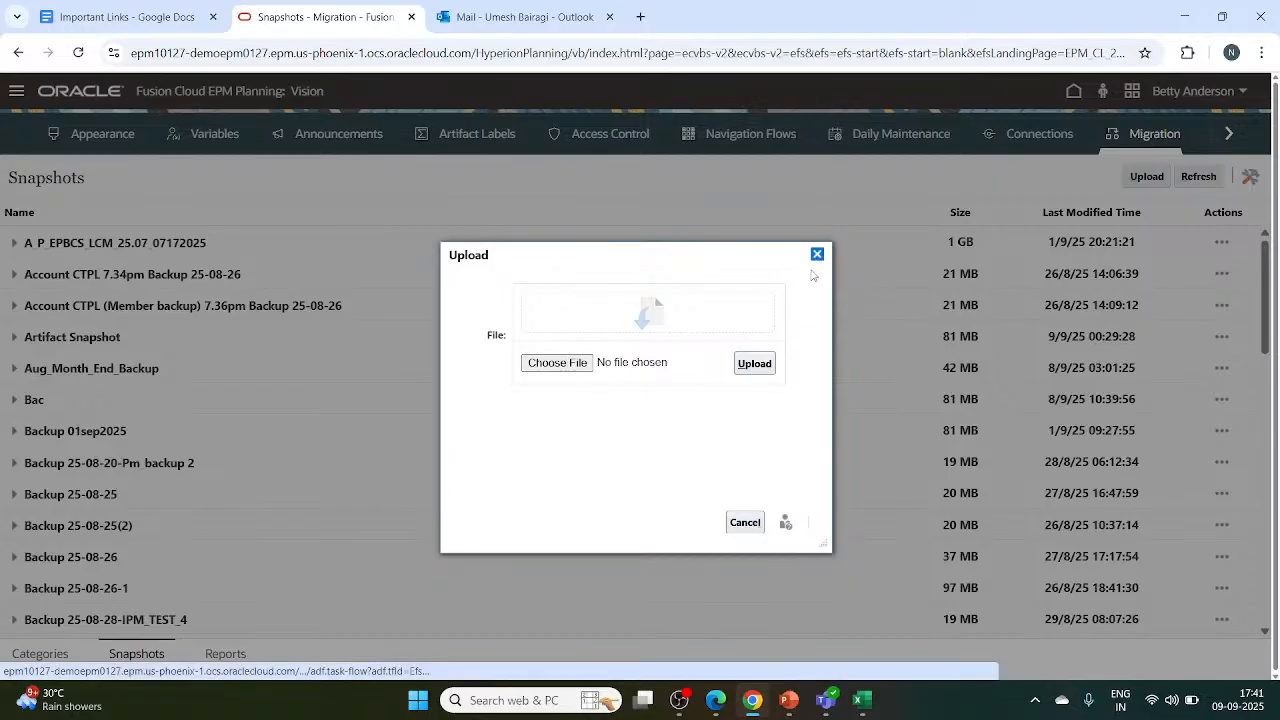
pyautogui.click(818, 255)
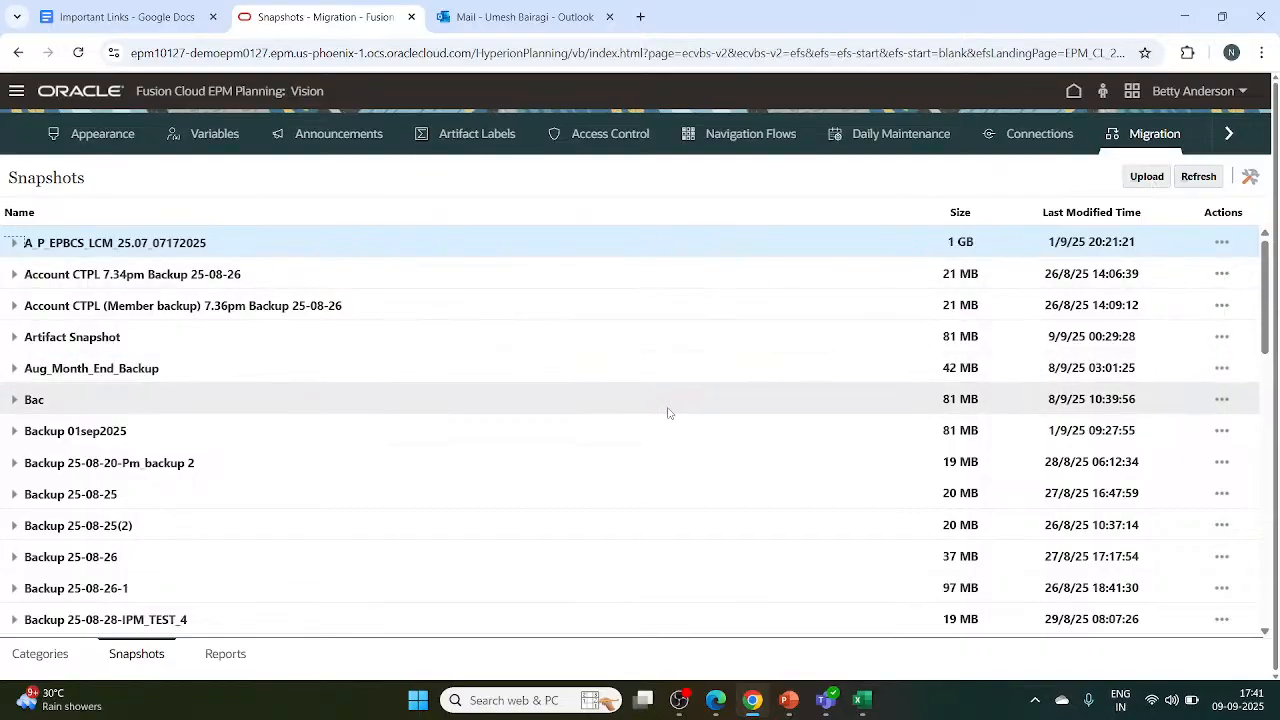
# Look through the stored snapshots and expand Account CTPL 7.34pm Backup 25-08-26 to show its components.
pyautogui.scroll(-1, 333, 401)
pyautogui.scroll(1, 333, 401)
pyautogui.scroll(-2, 333, 401)
pyautogui.scroll(-1, 331, 394)
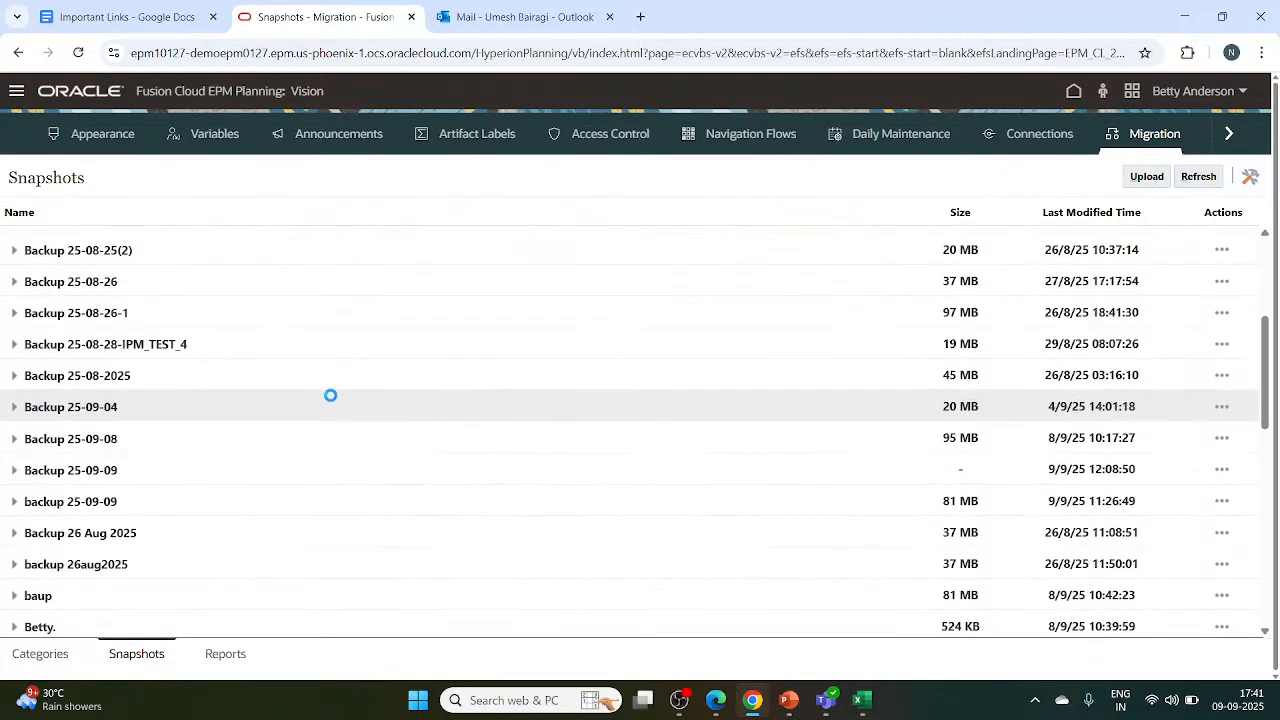
pyautogui.scroll(3, 331, 394)
pyautogui.click(14, 275)
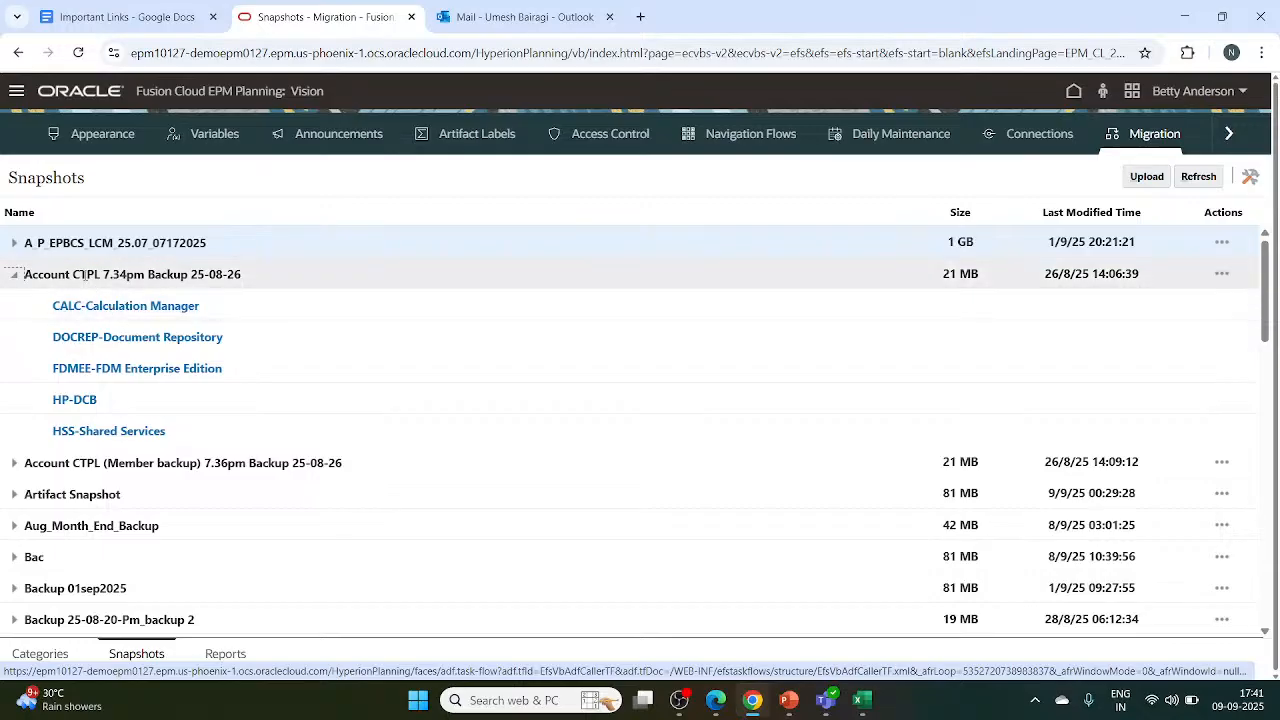
# Examine the snapshot's CALC-Calculation Manager artifacts down to the Plan1 folder, then close the artifact list and collapse the snapshot.
pyautogui.click(110, 306)
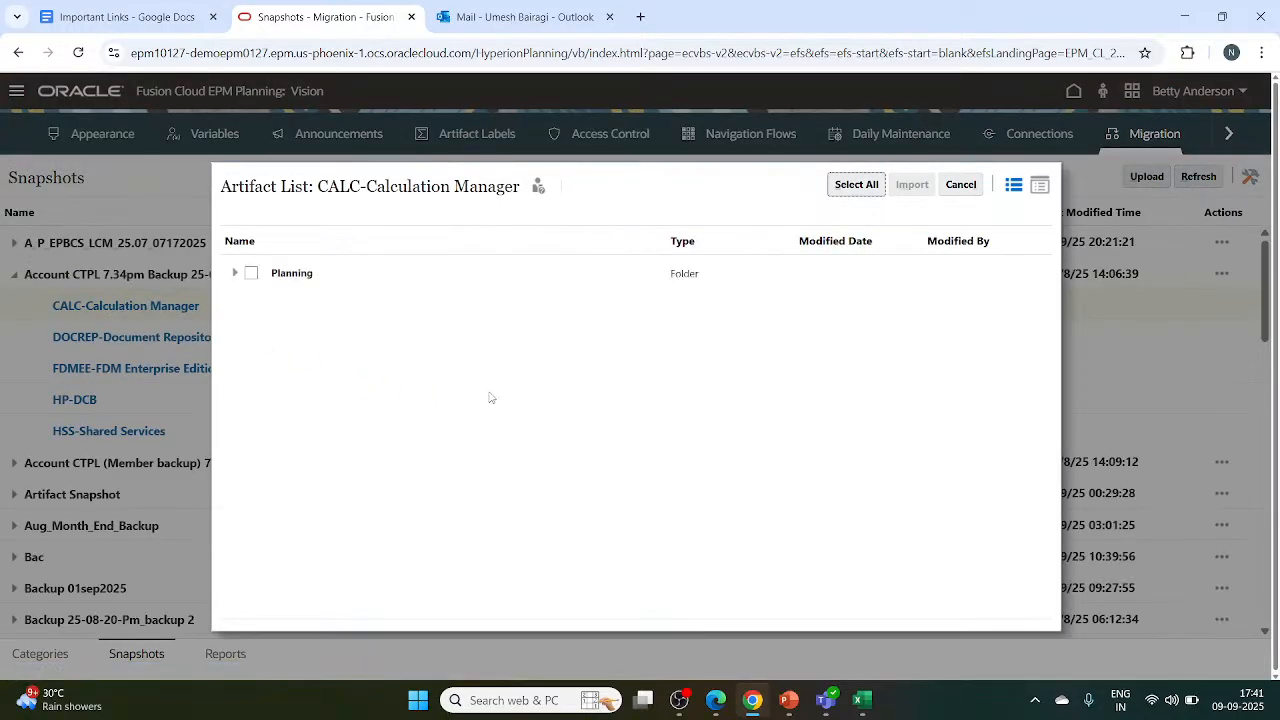
pyautogui.click(233, 275)
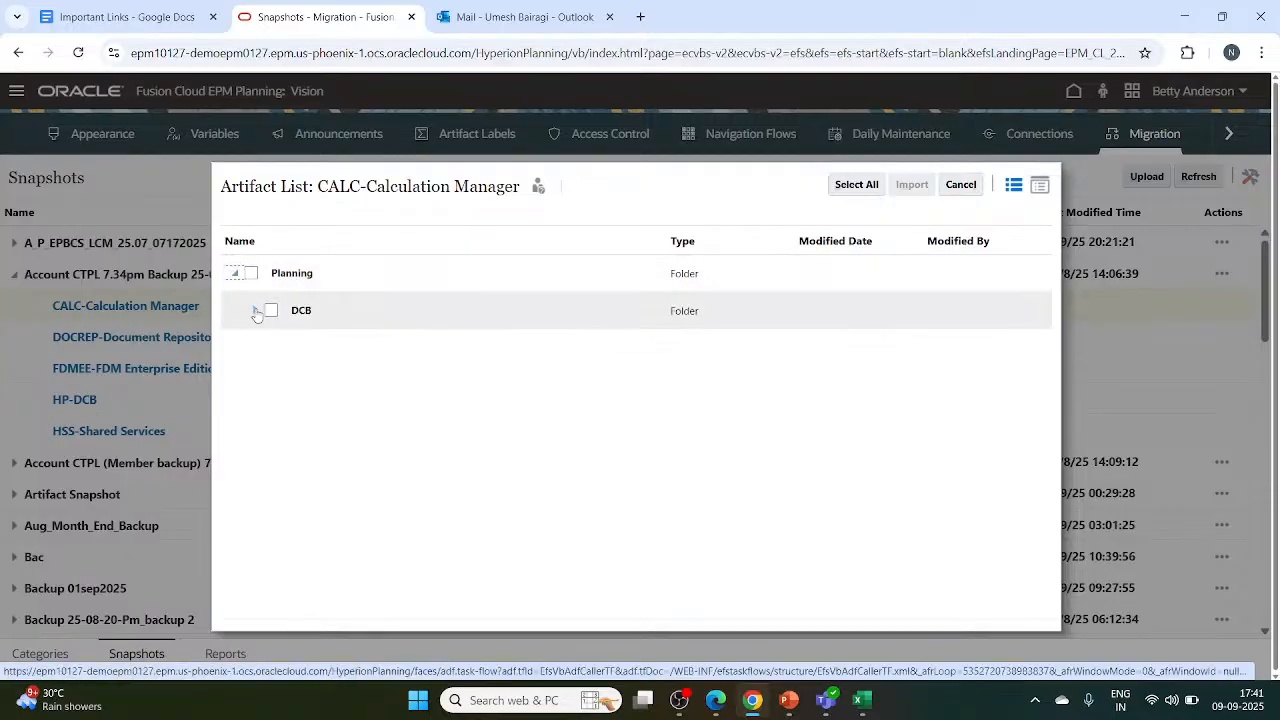
pyautogui.click(255, 312)
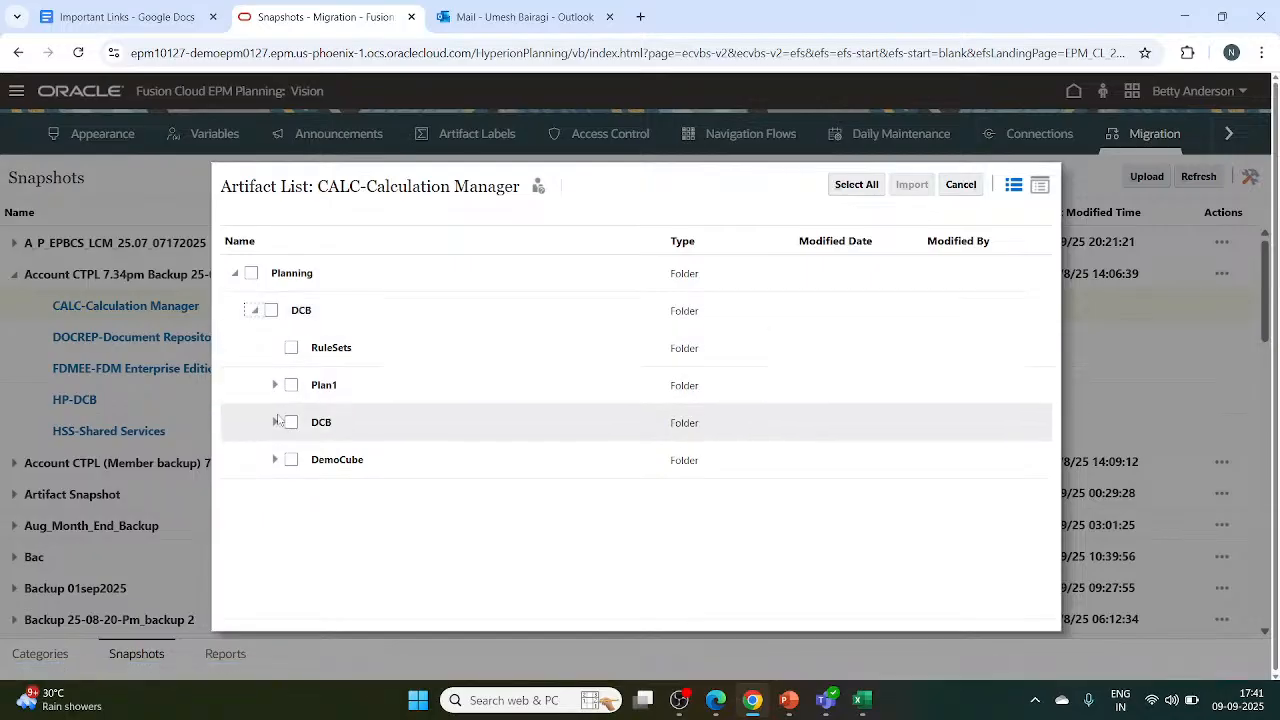
pyautogui.click(273, 388)
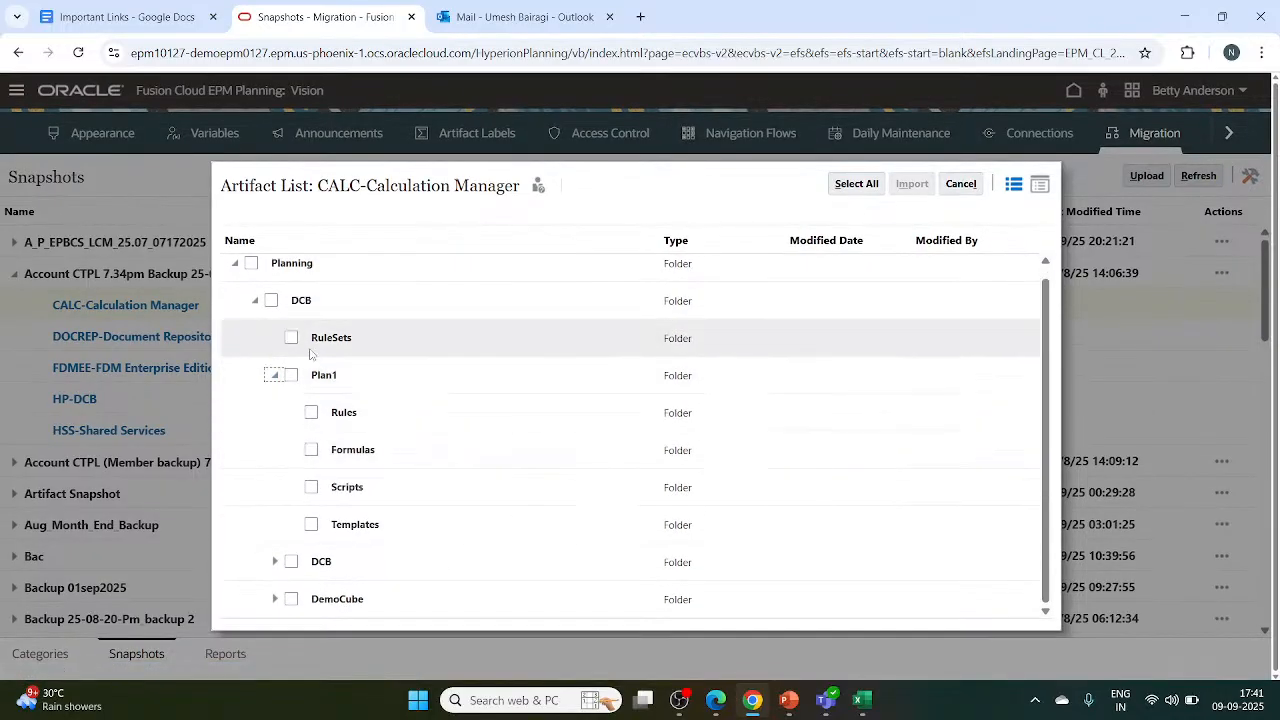
pyautogui.click(272, 376)
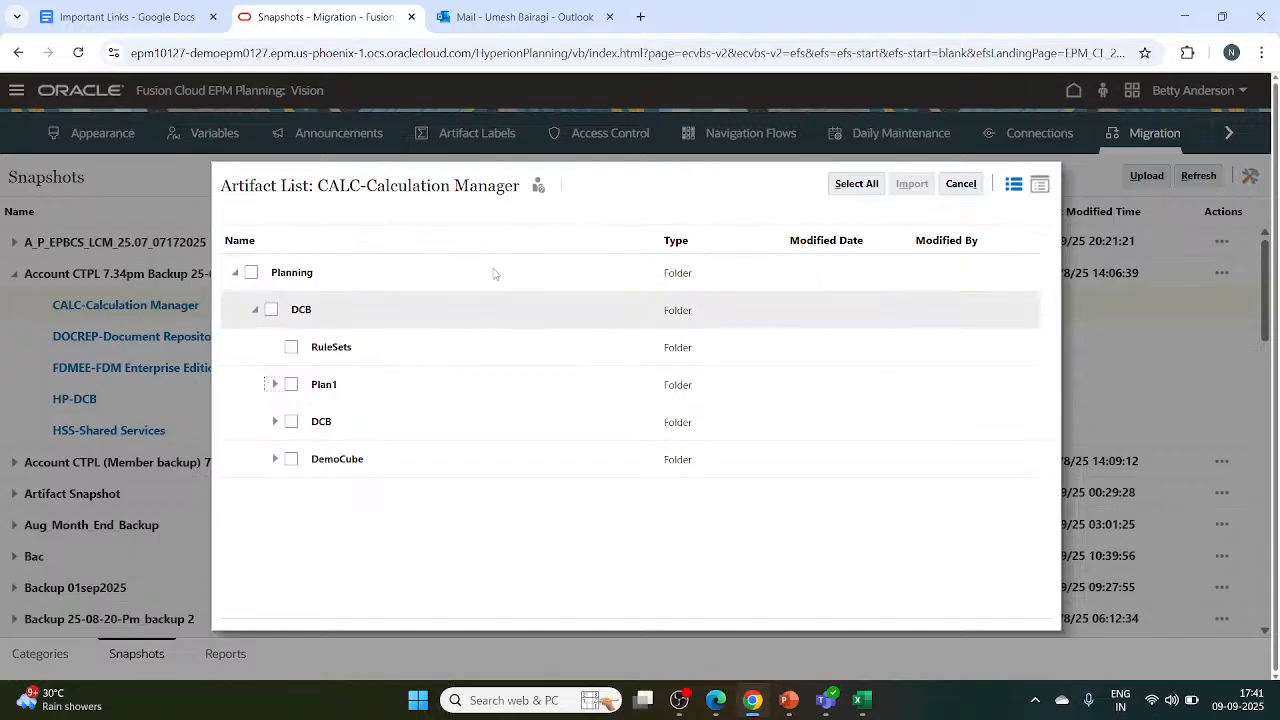
pyautogui.click(962, 184)
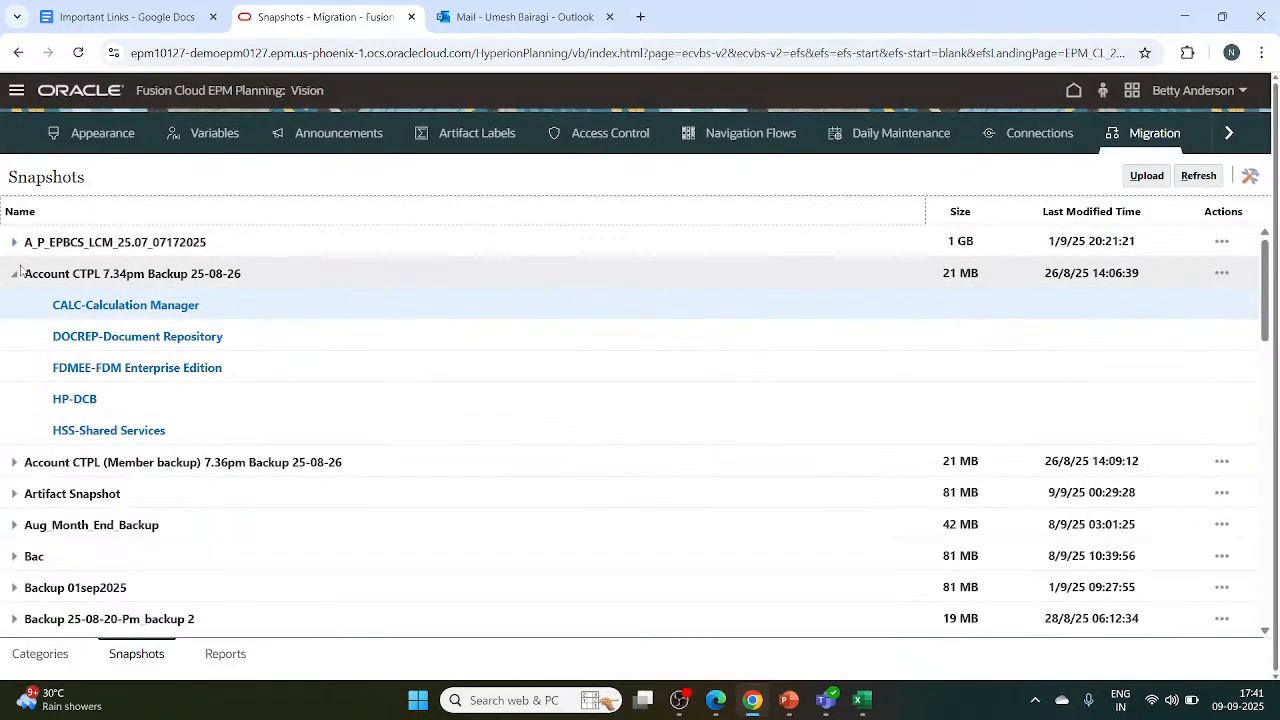
pyautogui.click(16, 279)
pyautogui.scroll(-1, 126, 491)
pyautogui.scroll(1, 125, 503)
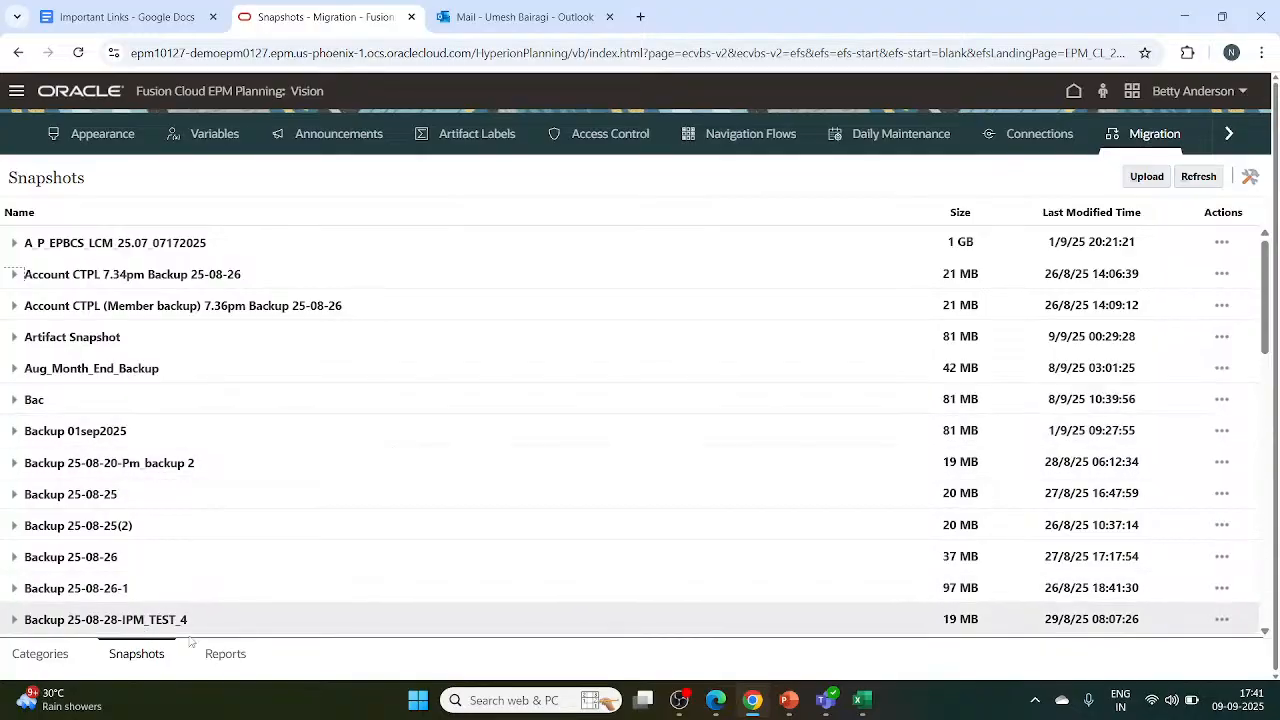
# View the Artifact Updates report's filter options under the migration reports and cancel without running it.
pyautogui.click(229, 656)
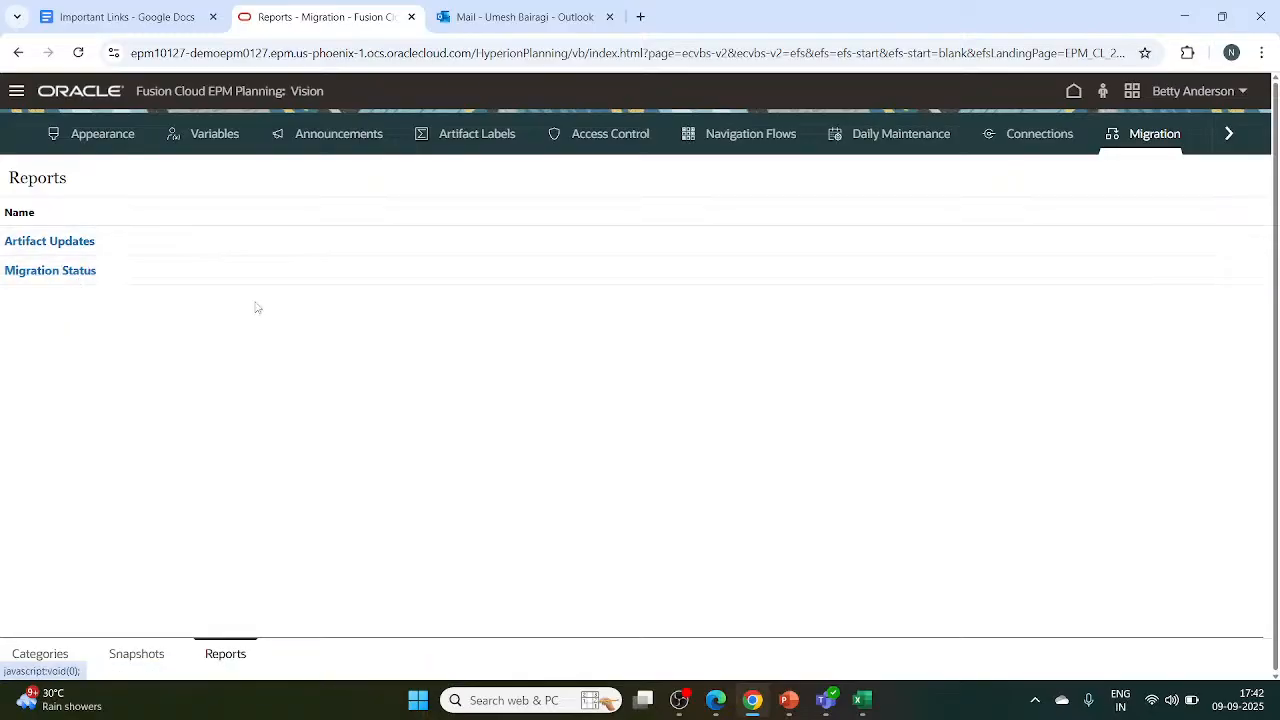
pyautogui.click(63, 250)
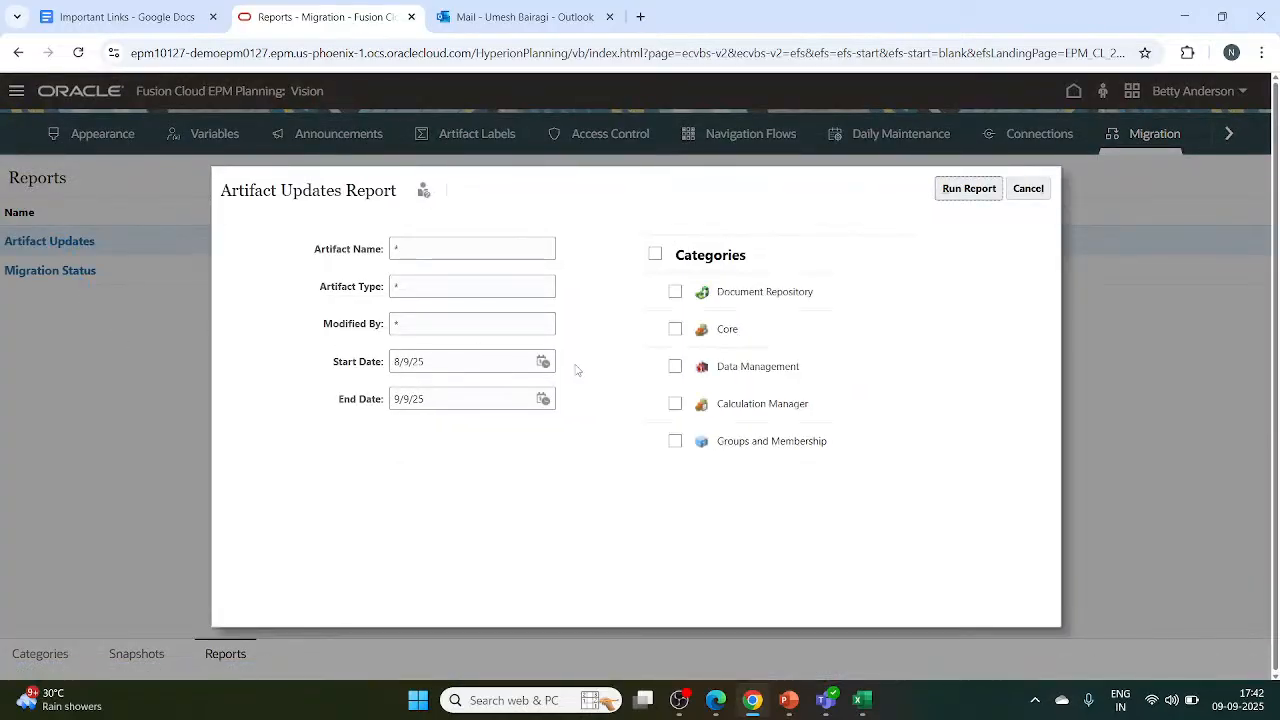
pyautogui.click(1027, 194)
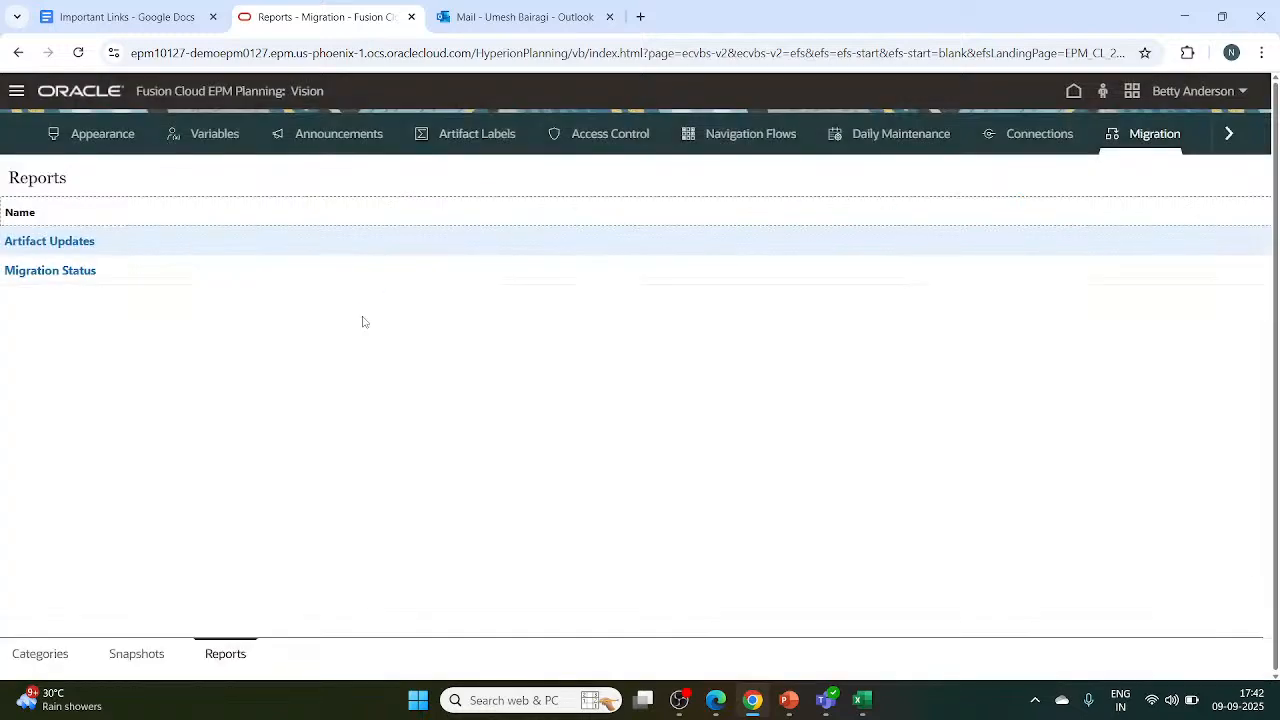
# Review the past exports and imports in the Migration Status Report through to its oldest entry, and close it.
pyautogui.click(36, 272)
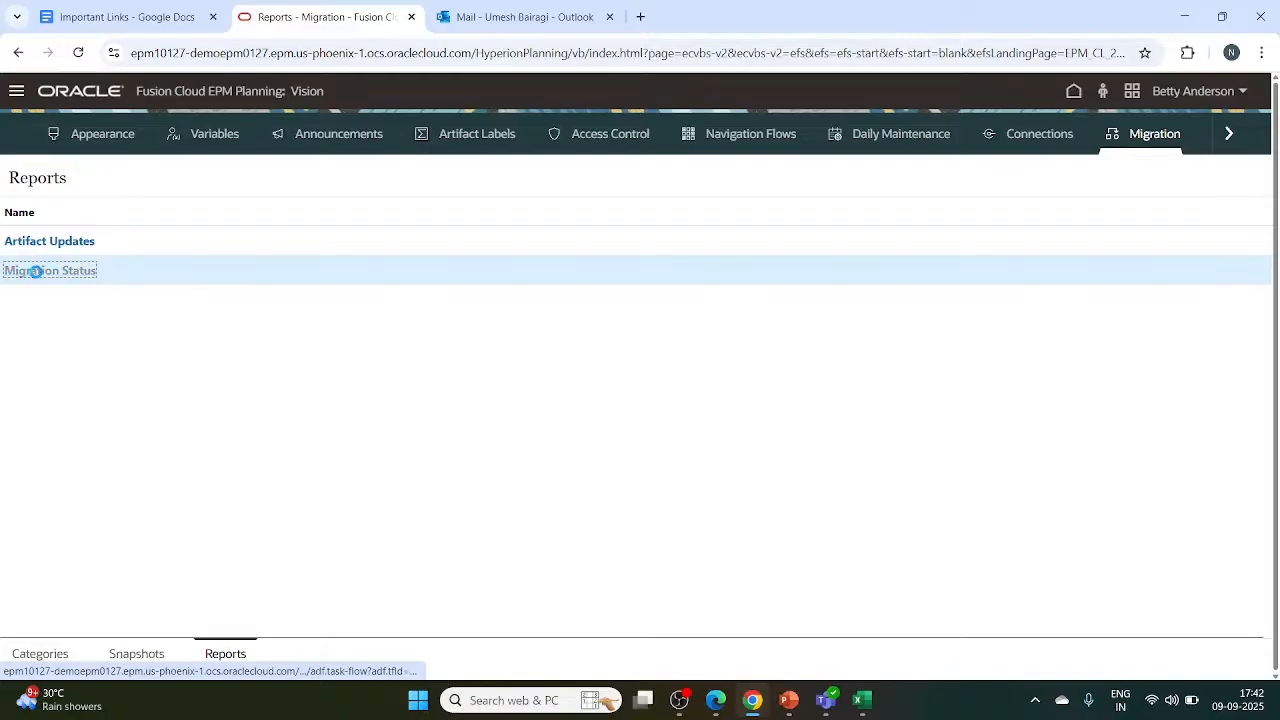
pyautogui.scroll(-1, 720, 446)
pyautogui.scroll(1, 722, 443)
pyautogui.scroll(-3, 745, 344)
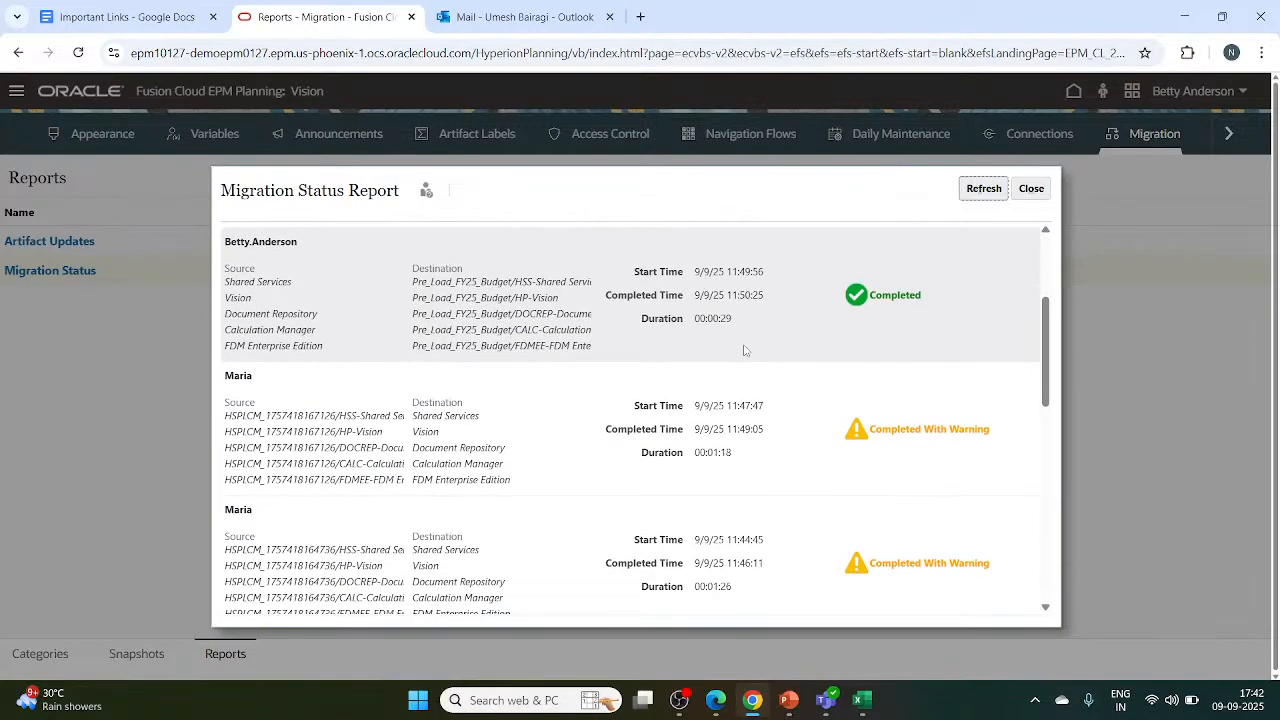
pyautogui.scroll(-5, 744, 350)
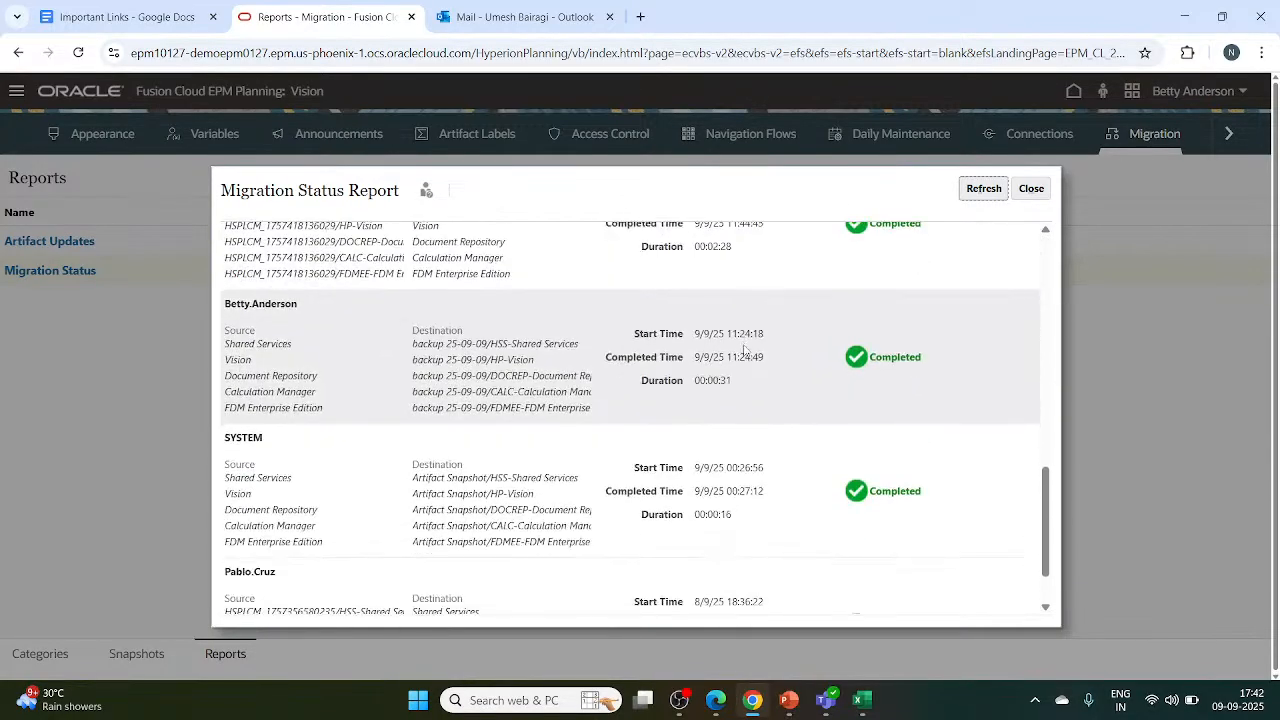
pyautogui.scroll(-2, 744, 350)
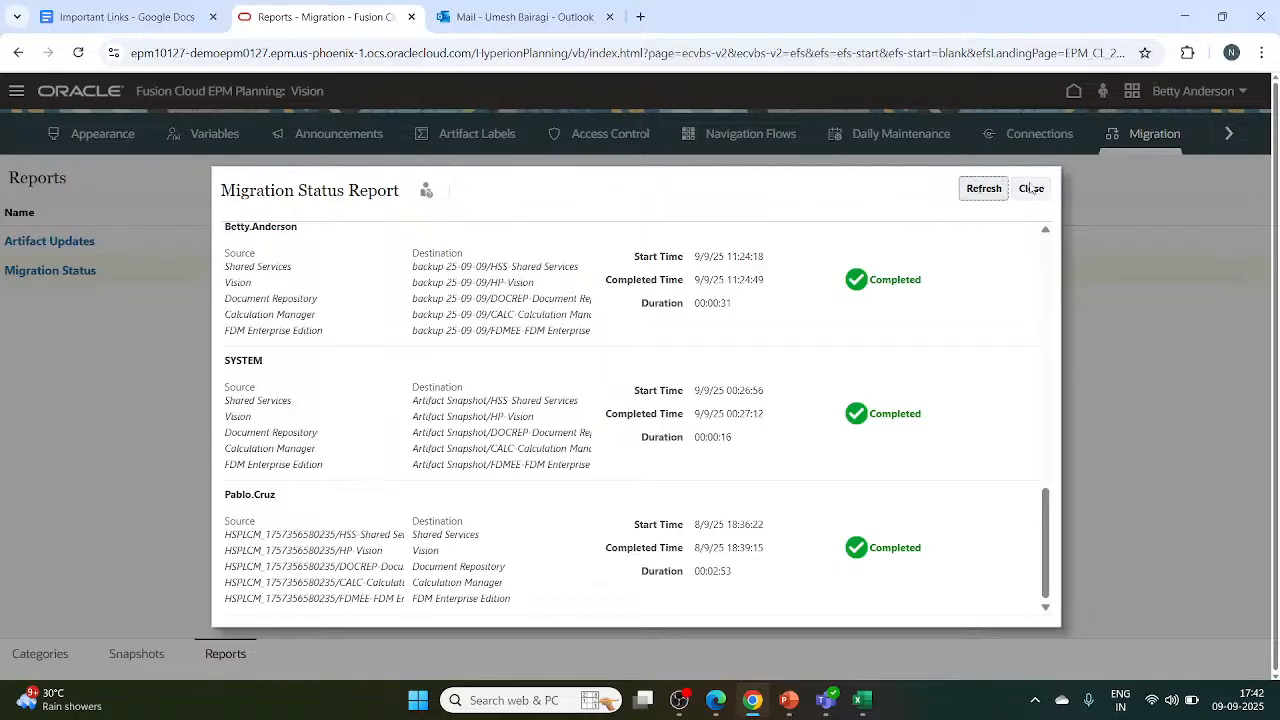
pyautogui.click(1030, 188)
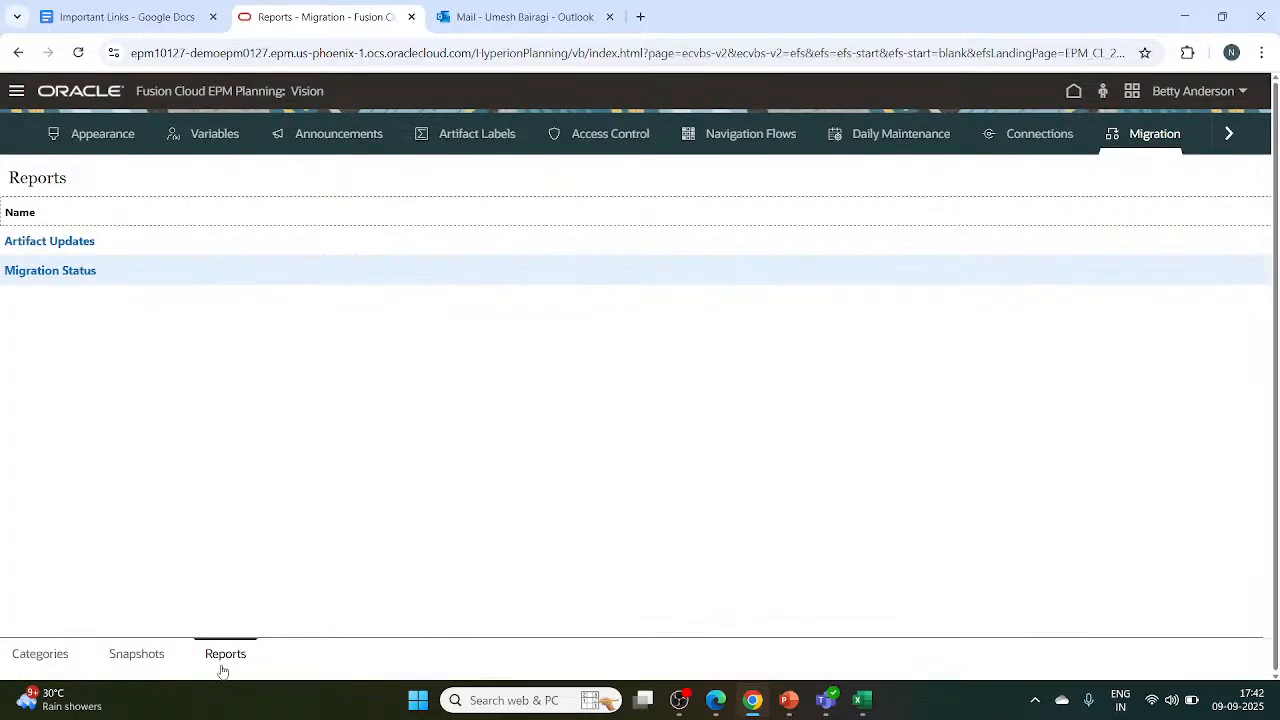
# Revisit the migration Categories and Snapshots lists, view the snapshot upload form without uploading, and return to Categories.
pyautogui.click(147, 655)
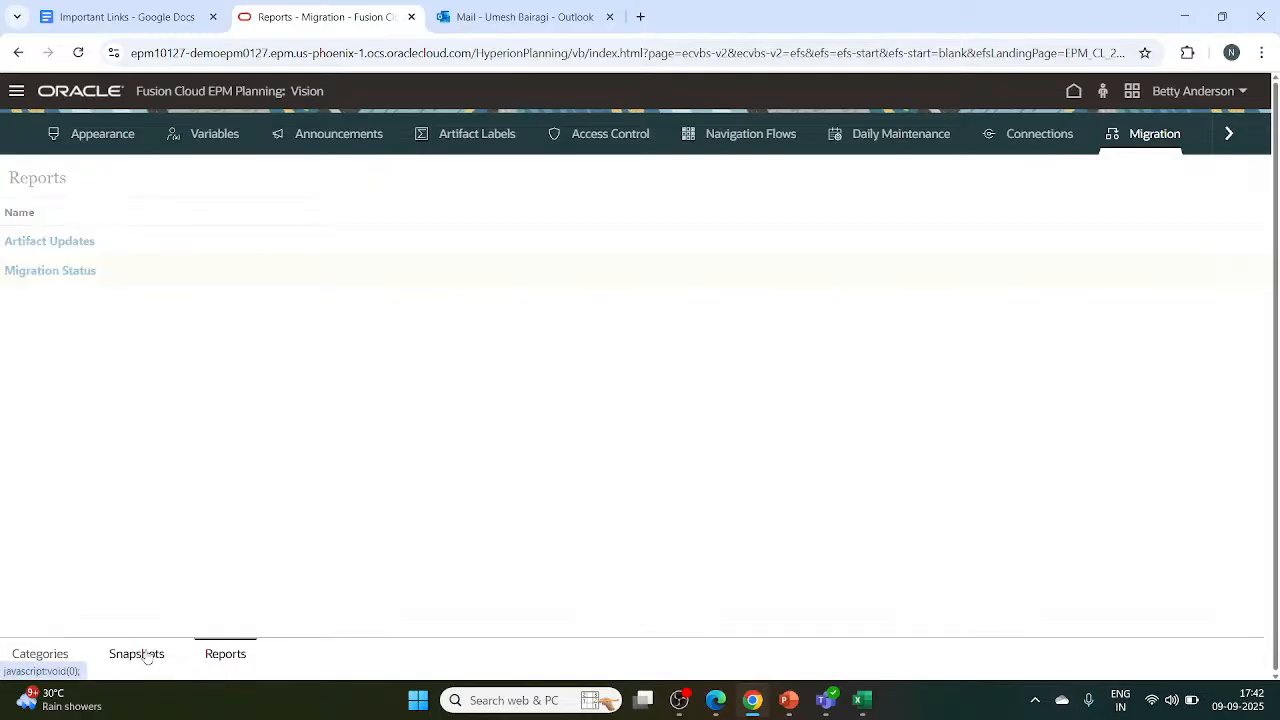
pyautogui.click(47, 655)
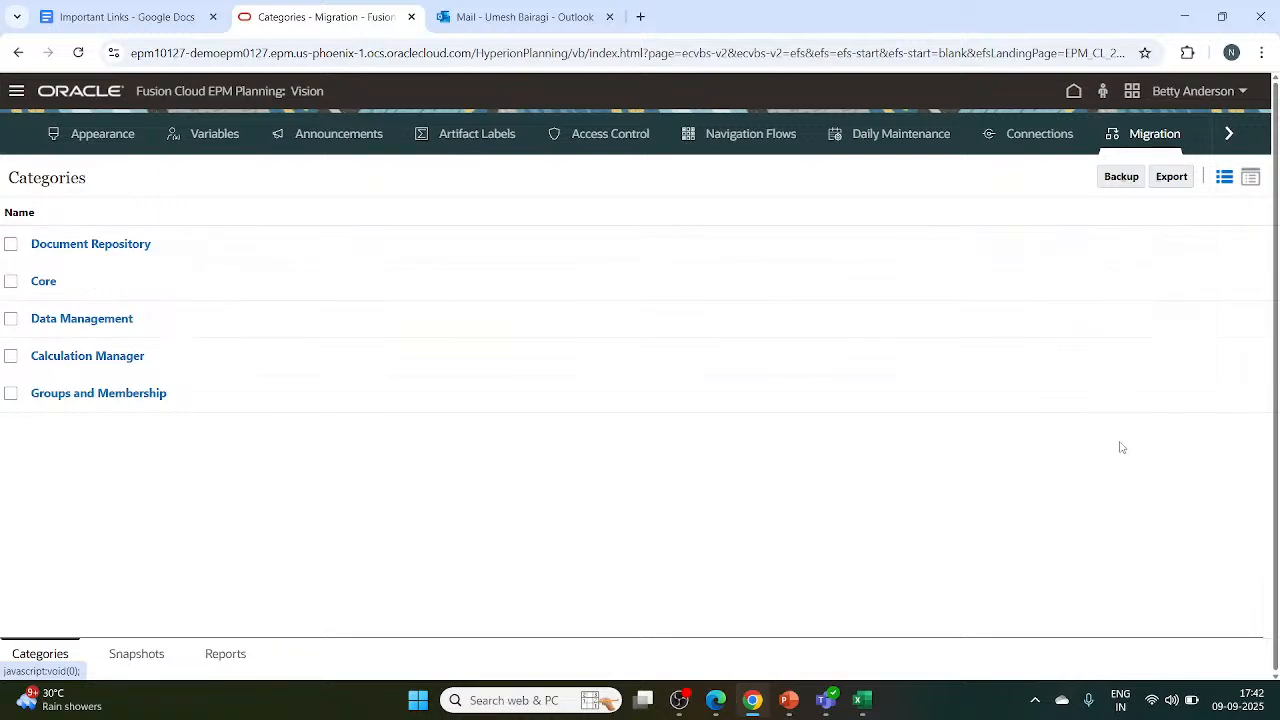
pyautogui.click(140, 655)
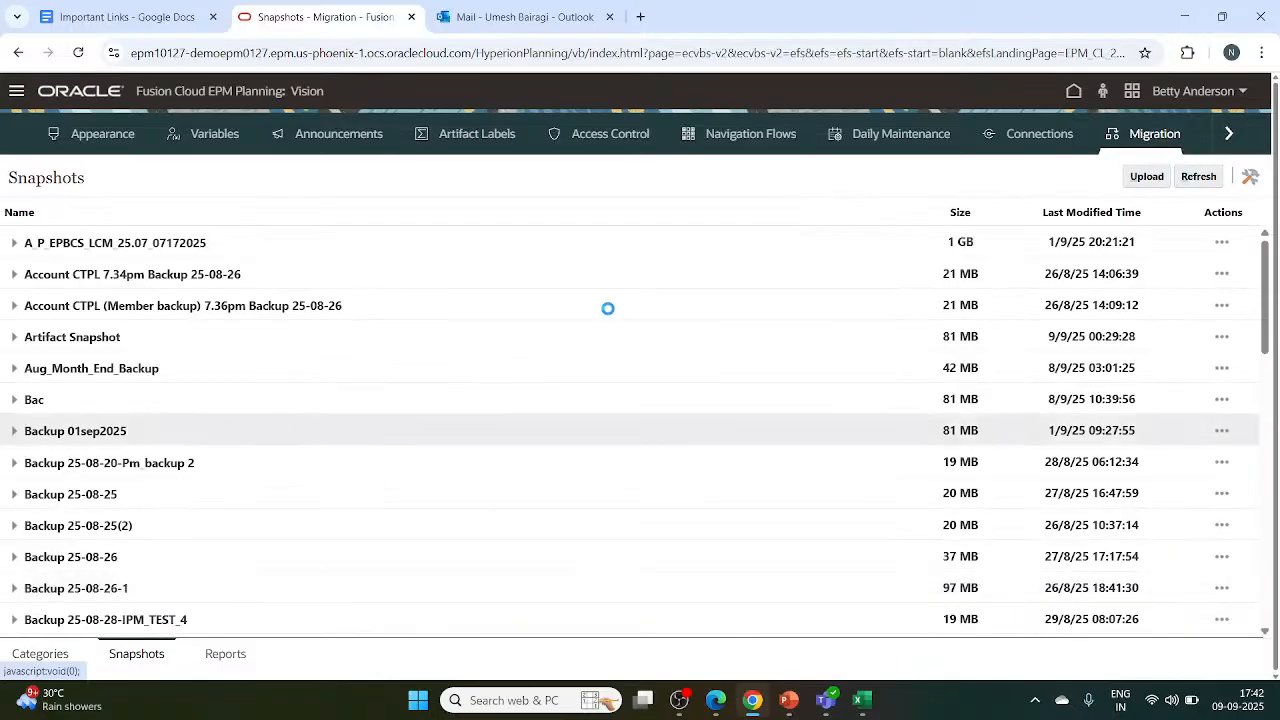
pyautogui.click(1145, 177)
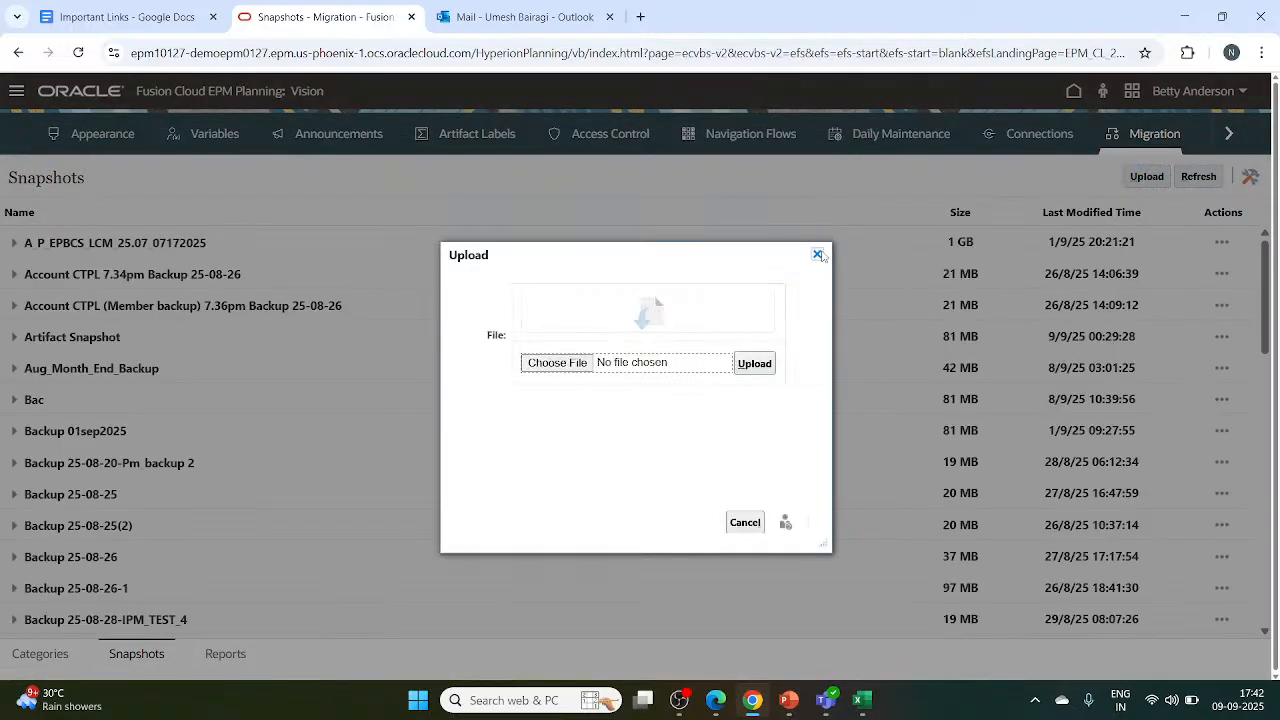
pyautogui.click(818, 255)
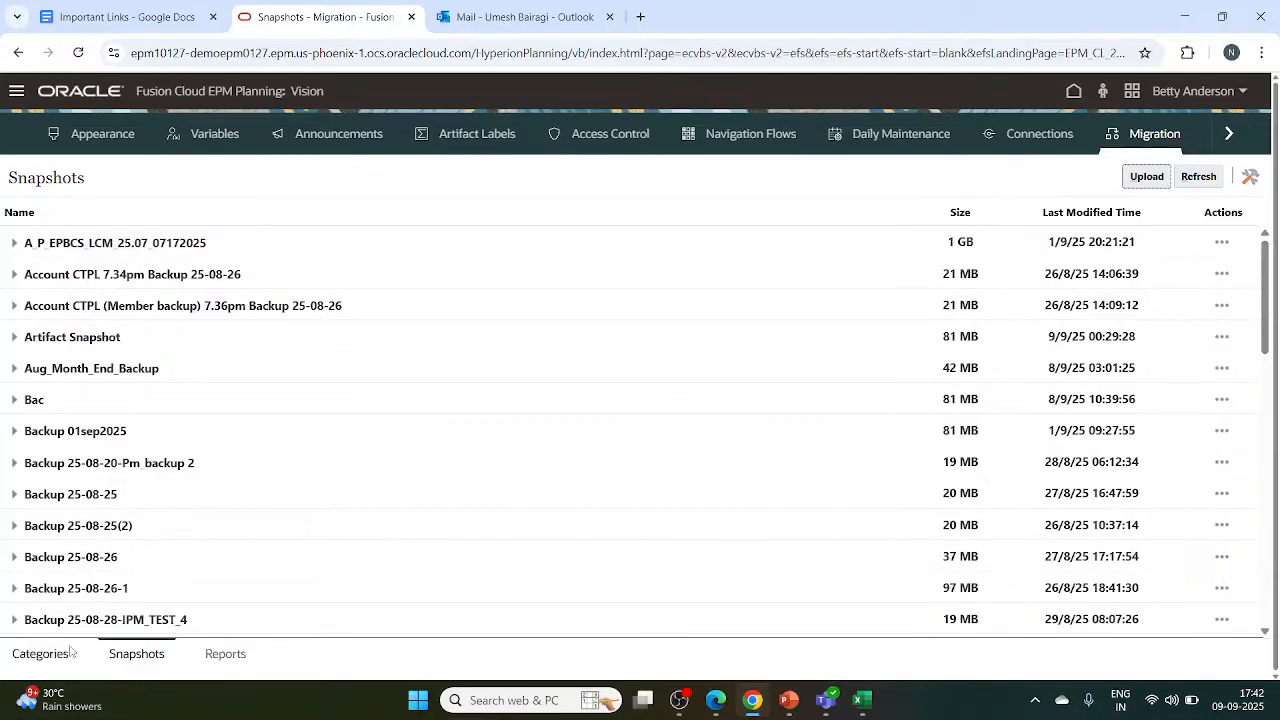
pyautogui.click(40, 654)
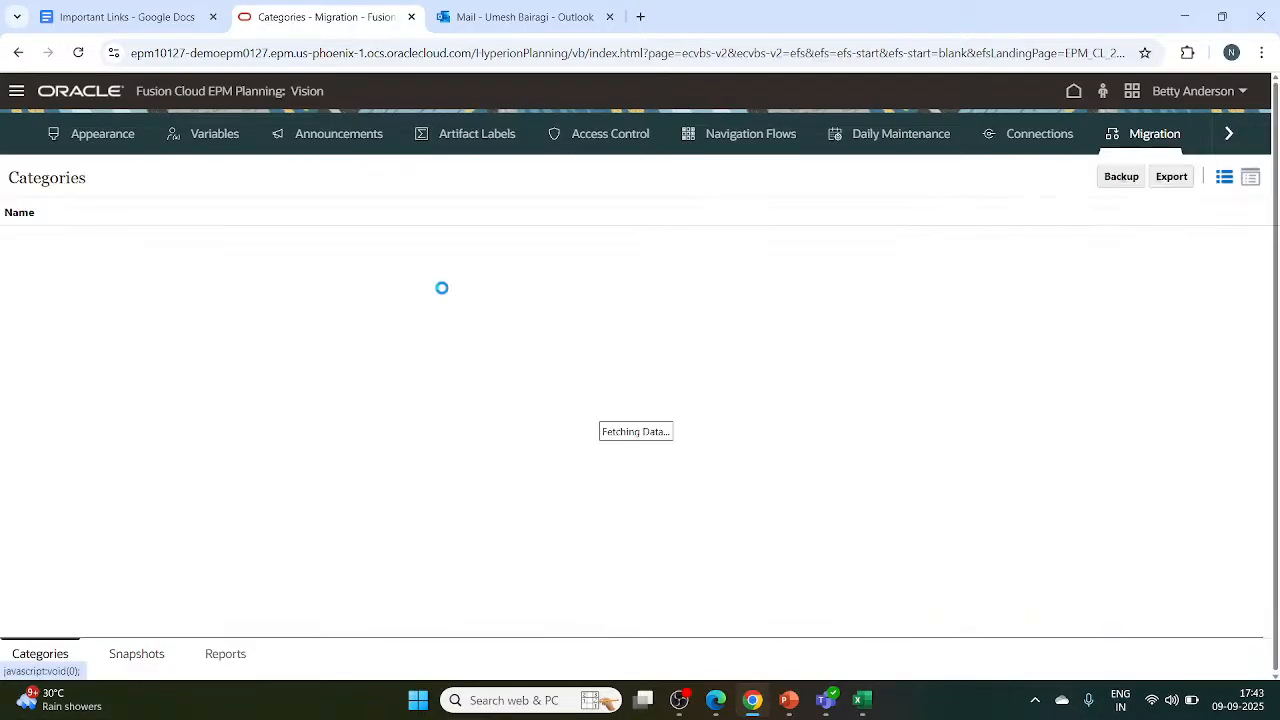
# Leave Migration and return to the Vision application's home page.
pyautogui.click(17, 92)
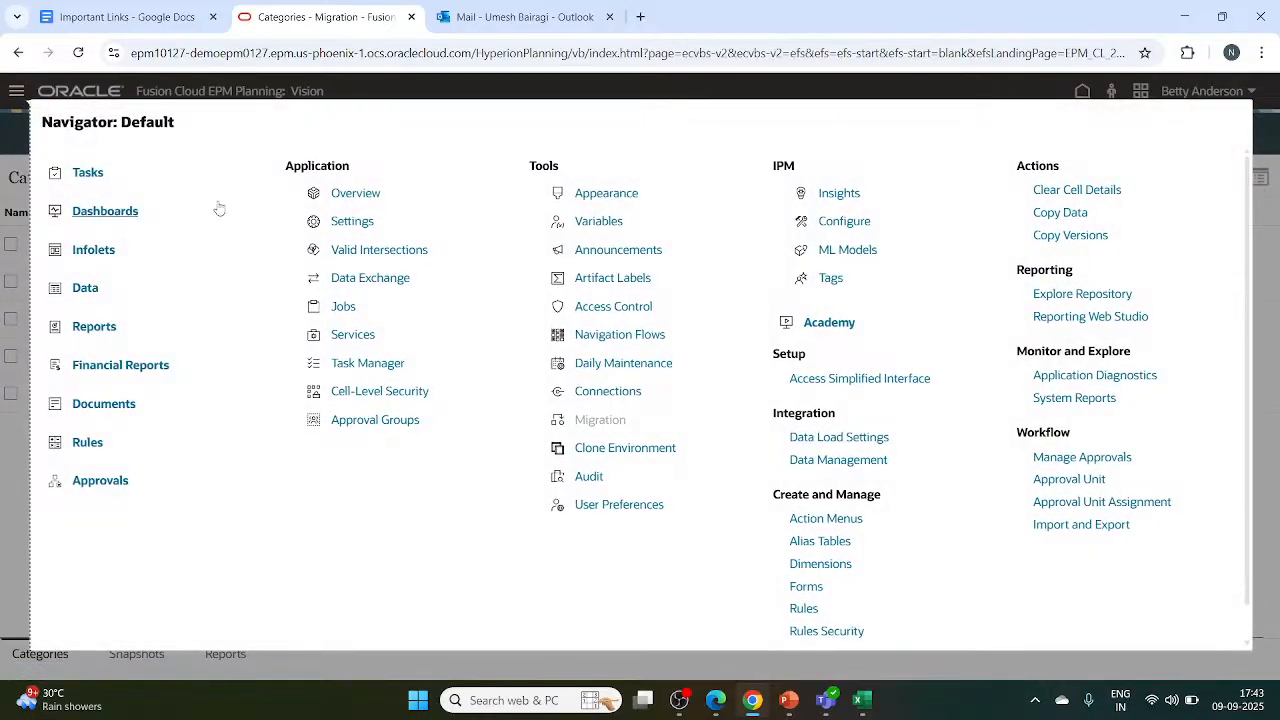
pyautogui.click(16, 94)
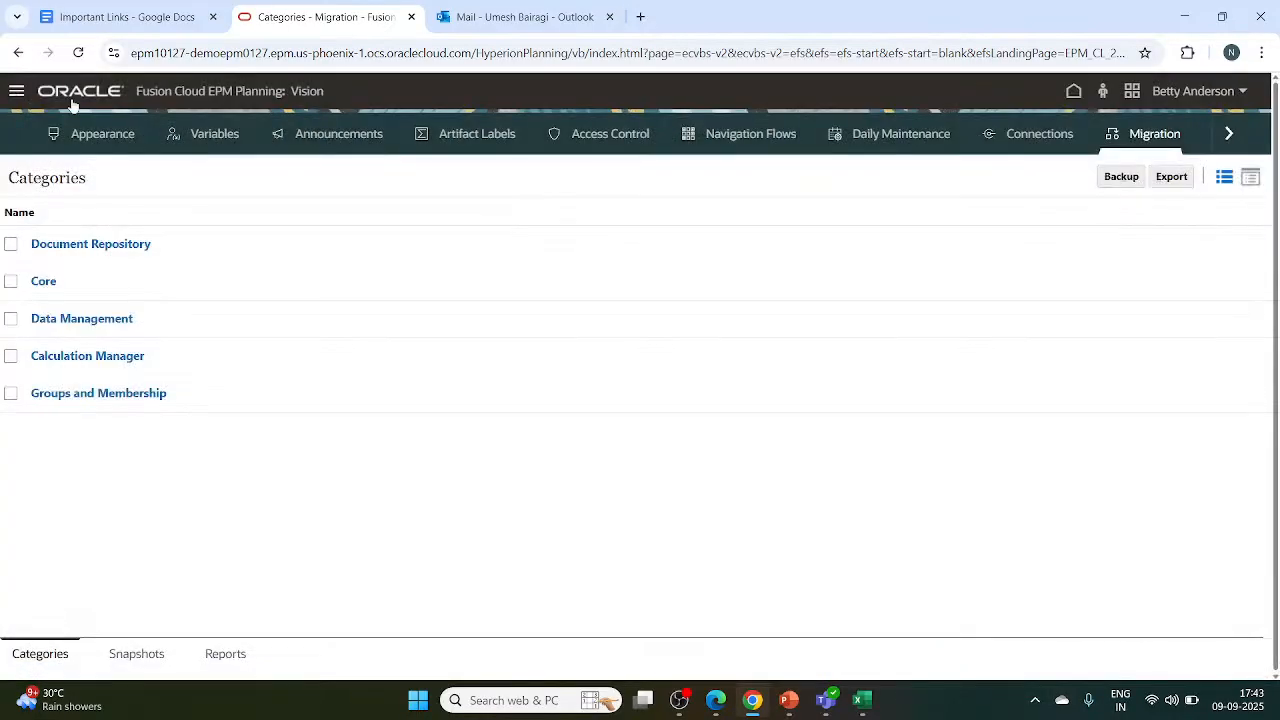
pyautogui.click(1074, 91)
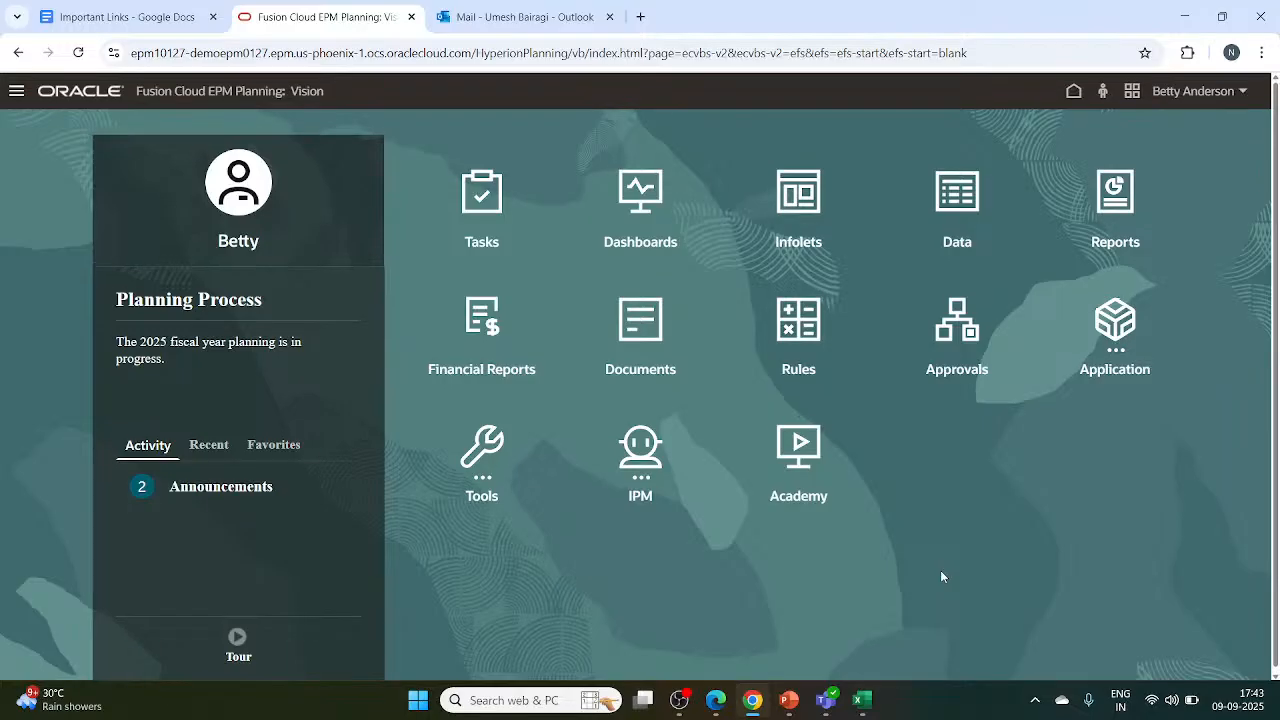
pyautogui.scroll(-1, 941, 576)
pyautogui.scroll(1, 941, 576)
pyautogui.scroll(-1, 941, 576)
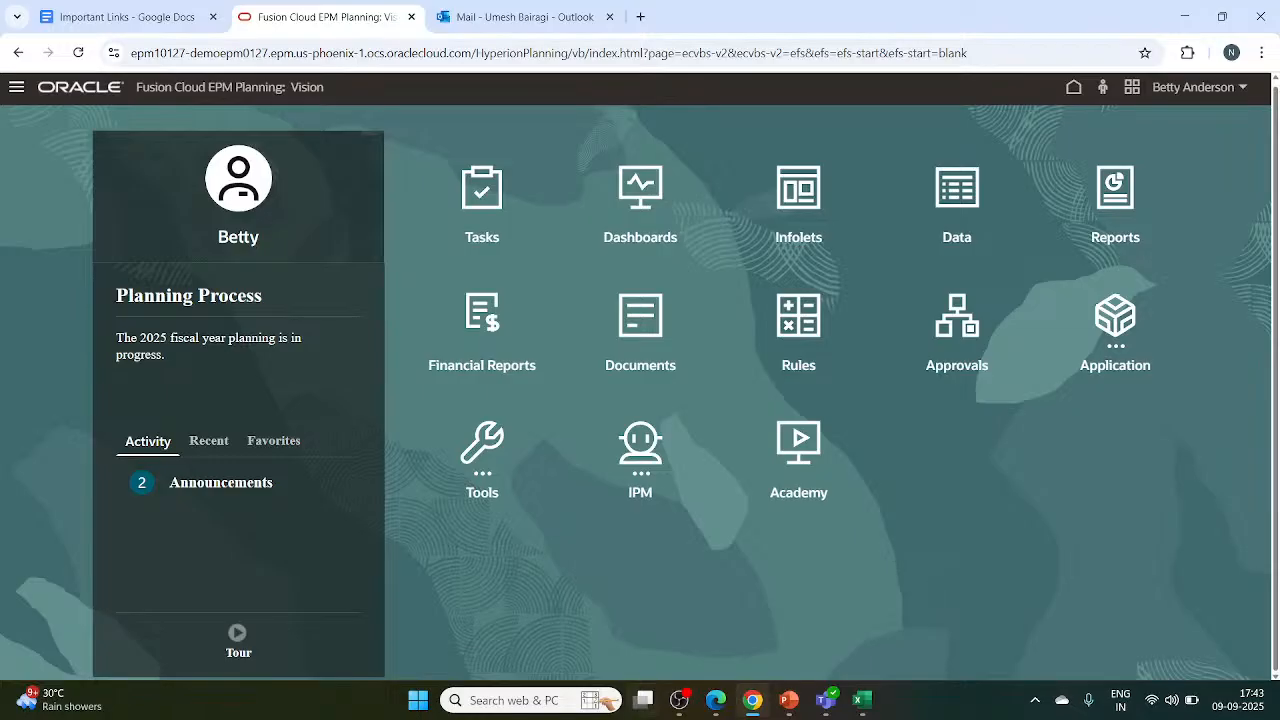
# Switch to YouTube Studio, end the live stream, and dismiss the finished-stream summary.
pyautogui.moveTo(719, 702)
pyautogui.click(680, 700)
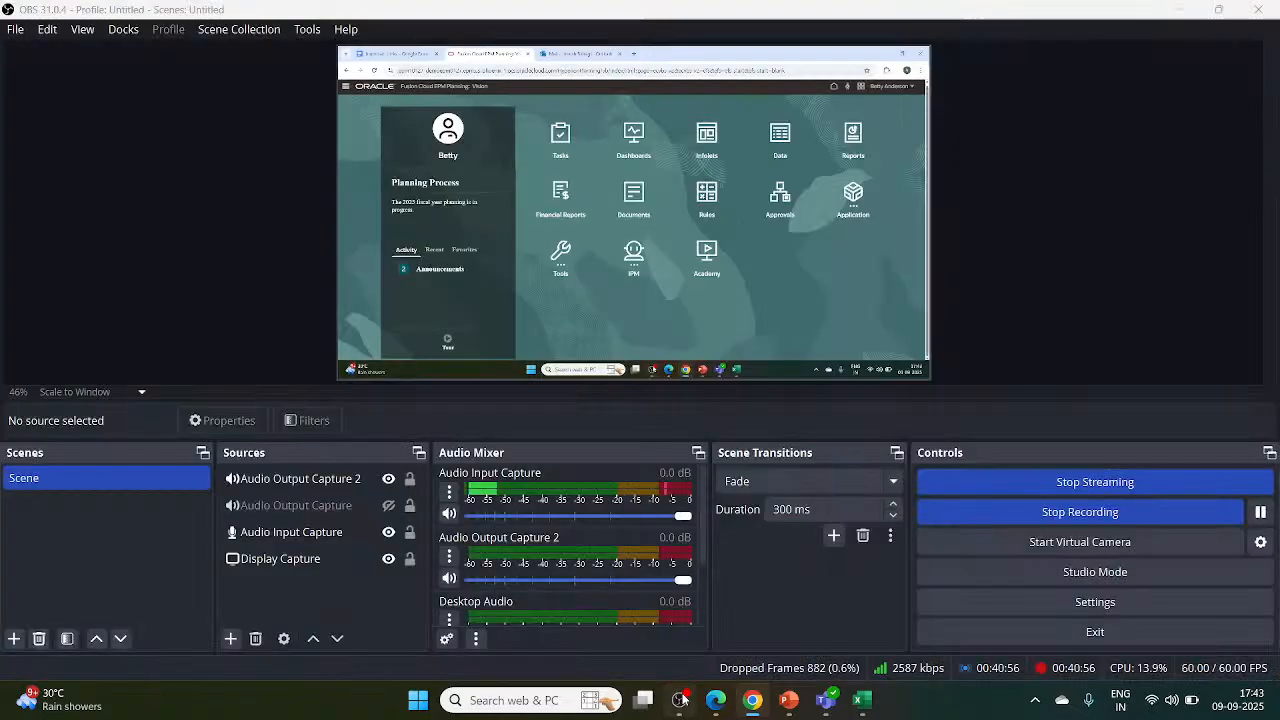
pyautogui.click(712, 706)
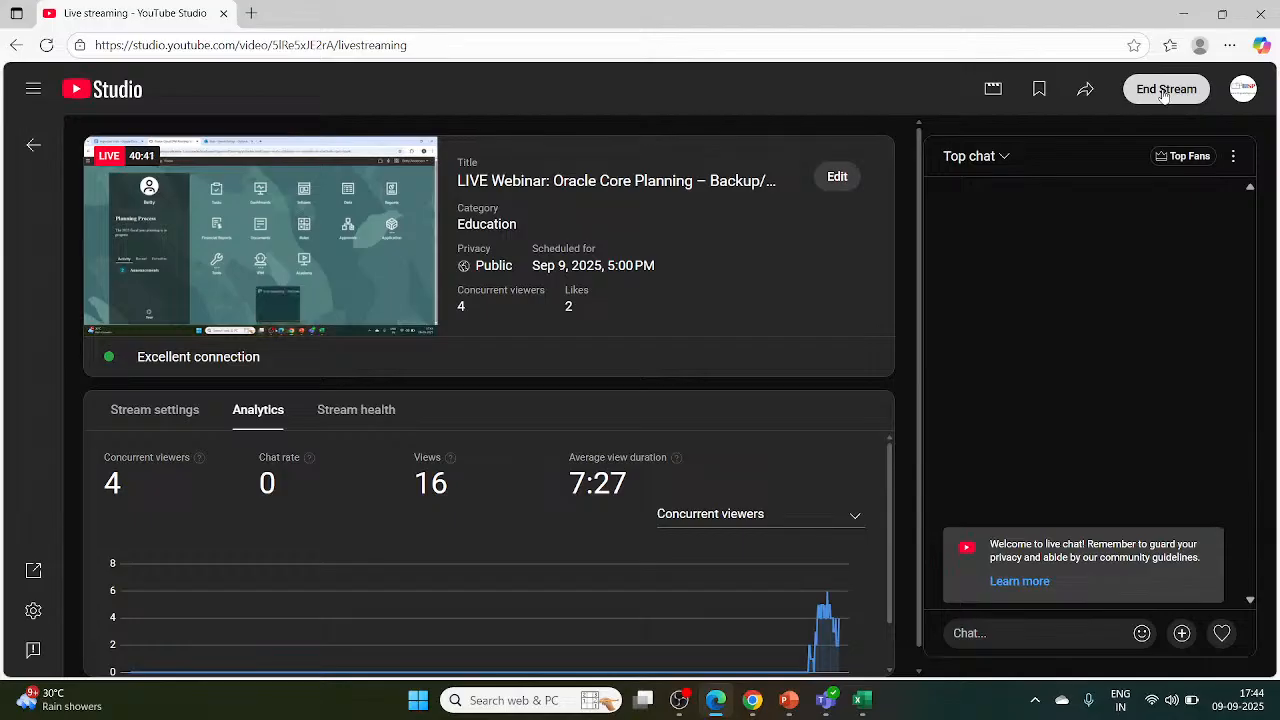
pyautogui.click(1165, 90)
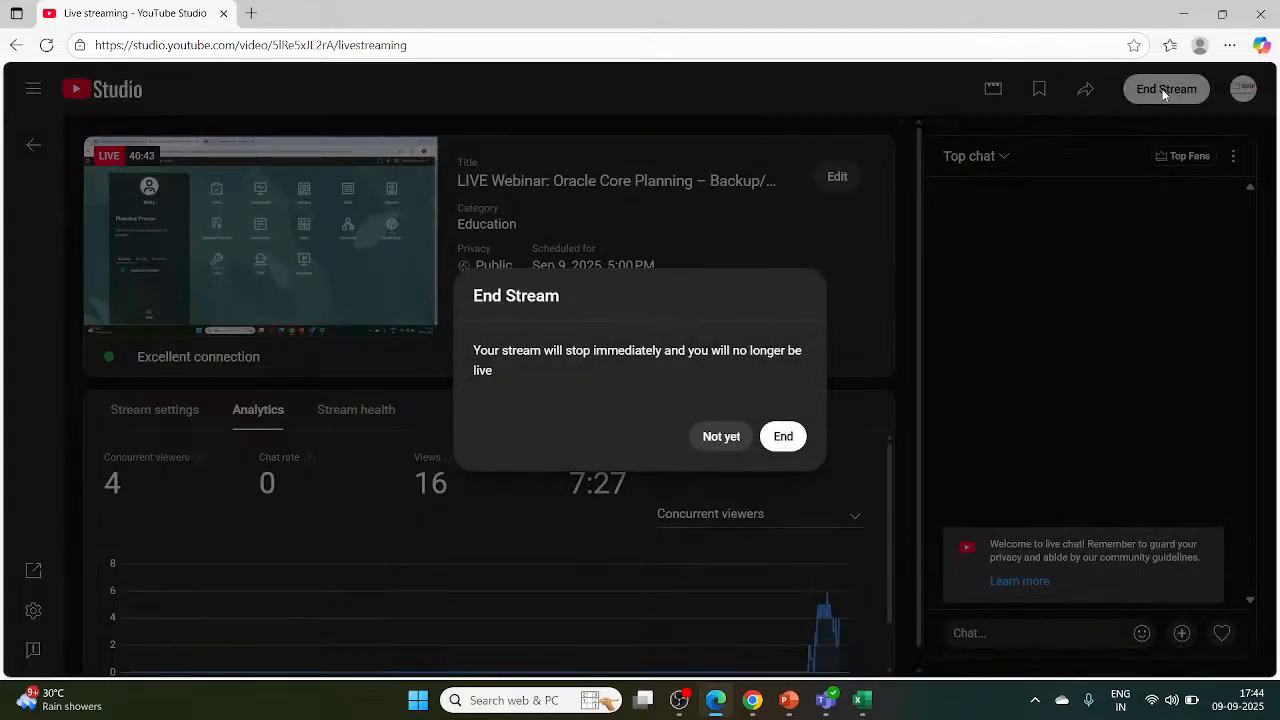
pyautogui.click(783, 436)
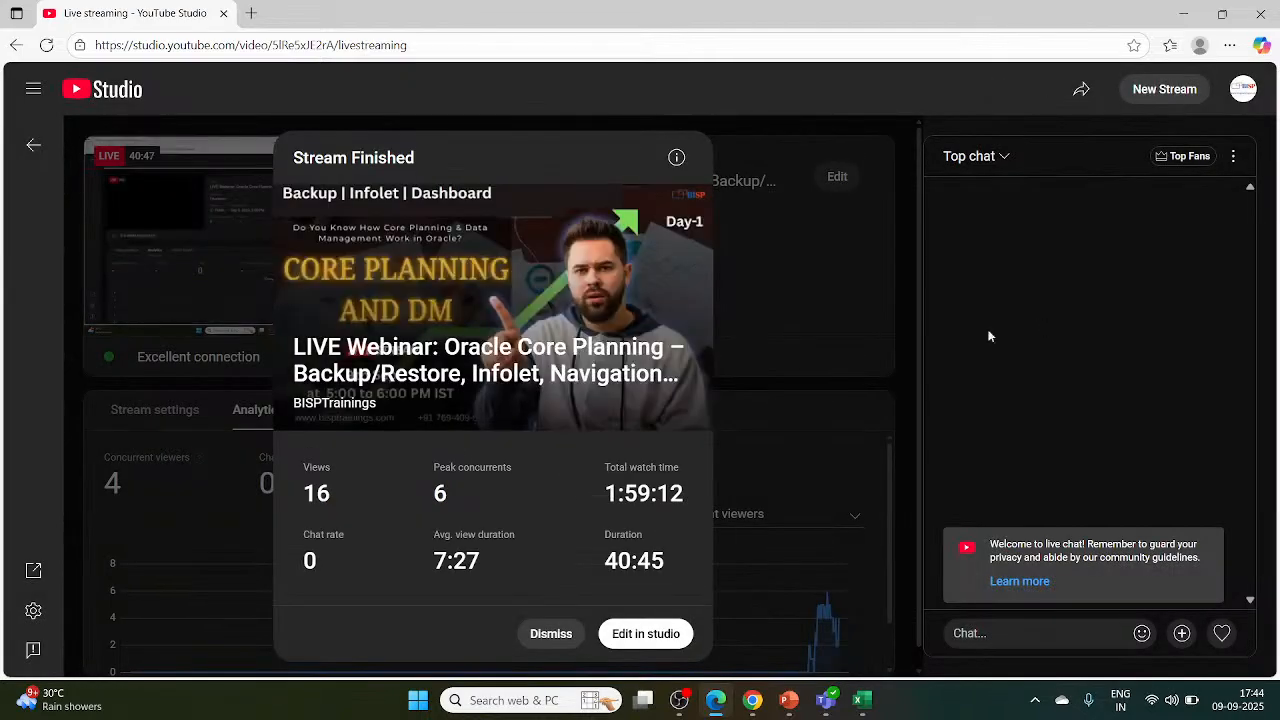
pyautogui.click(569, 640)
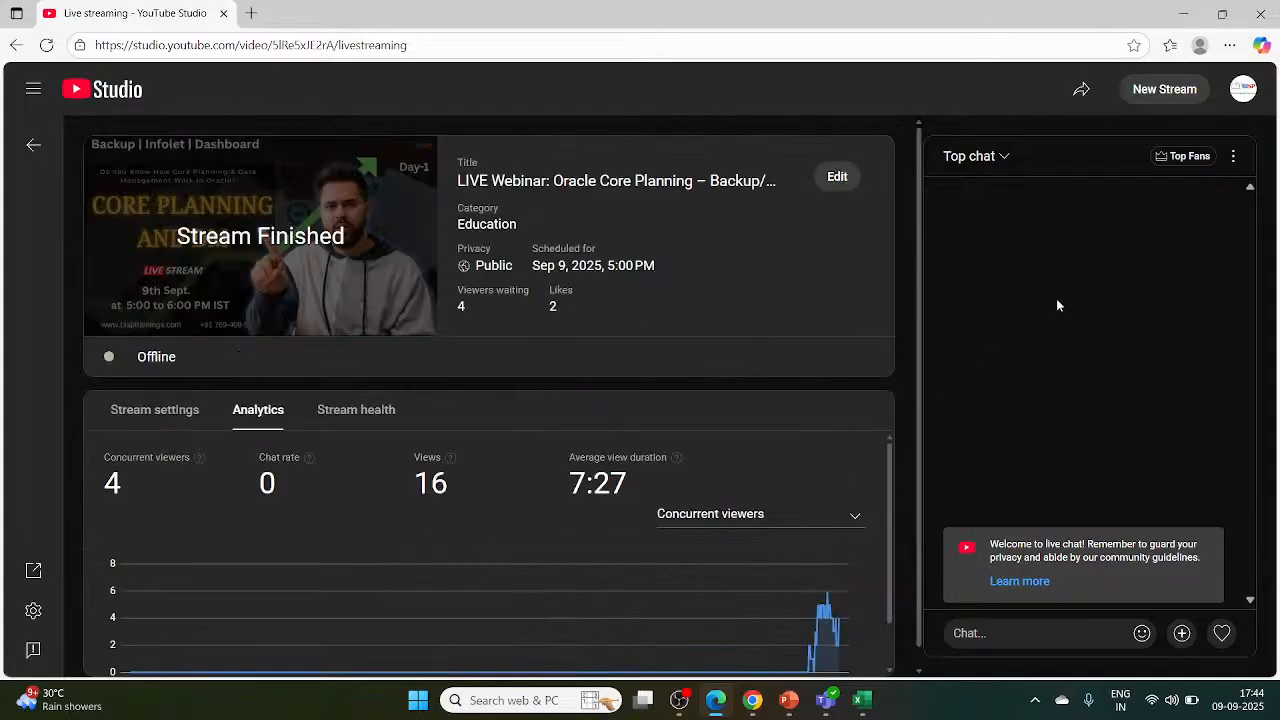